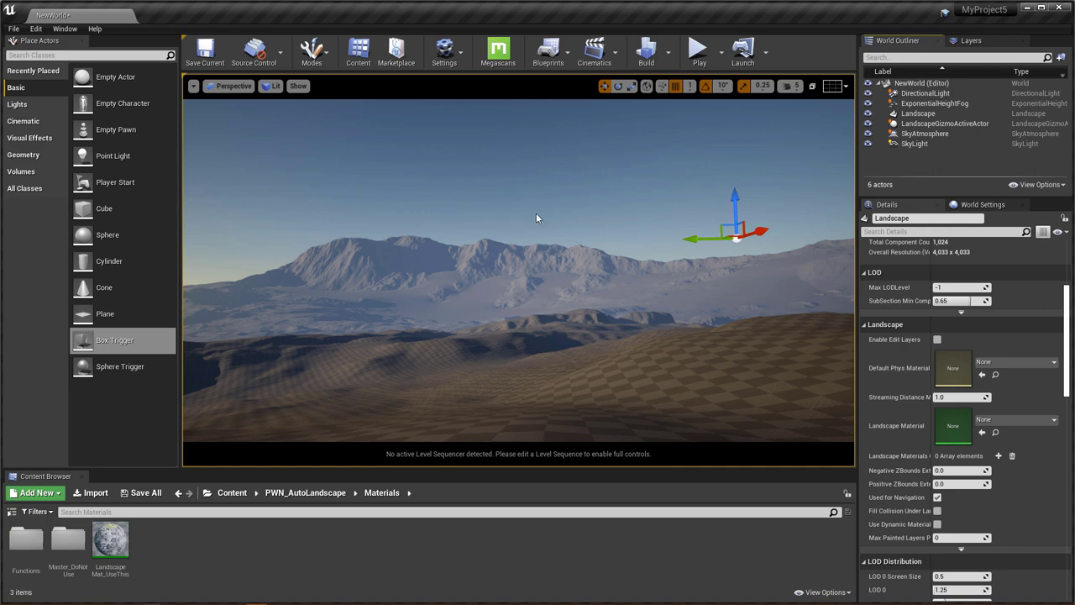
Select the Landscape actor and assign the LandscapeMat_UseThis material to it, then look over the terrain.
mouse_move(536, 218)
right_down()
mouse_move(369, 220)
mouse_move(639, 215)
mouse_move(526, 209)
right_up()
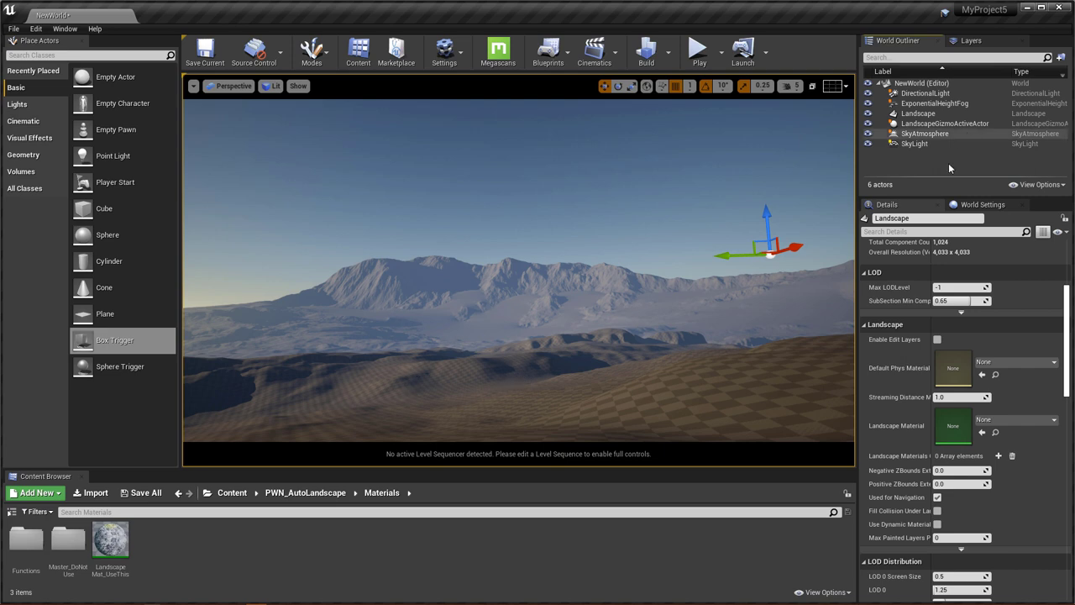
click(918, 114)
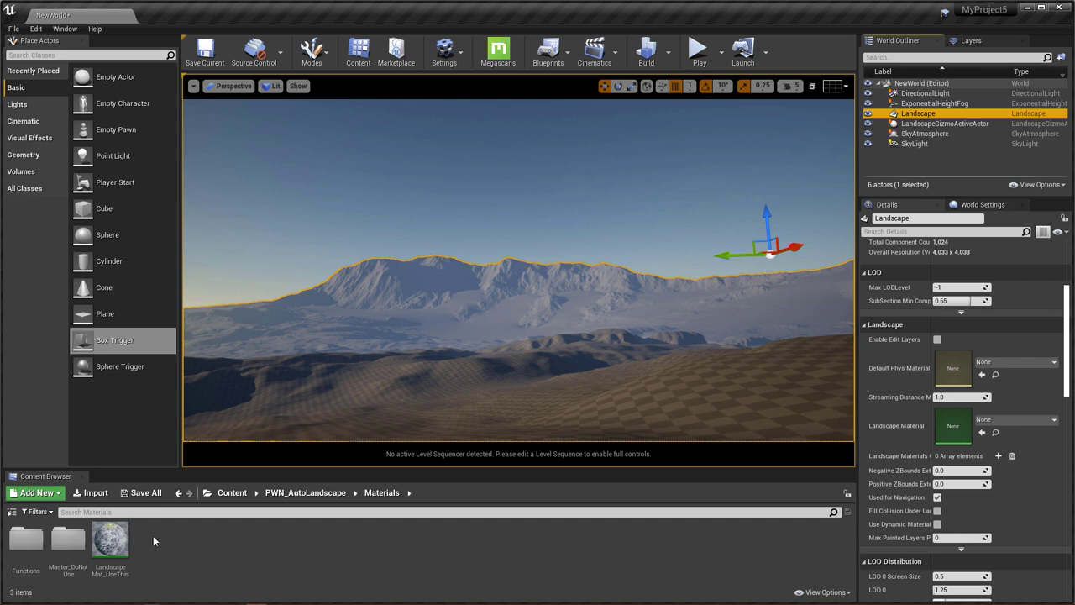
drag(110, 541, 954, 426)
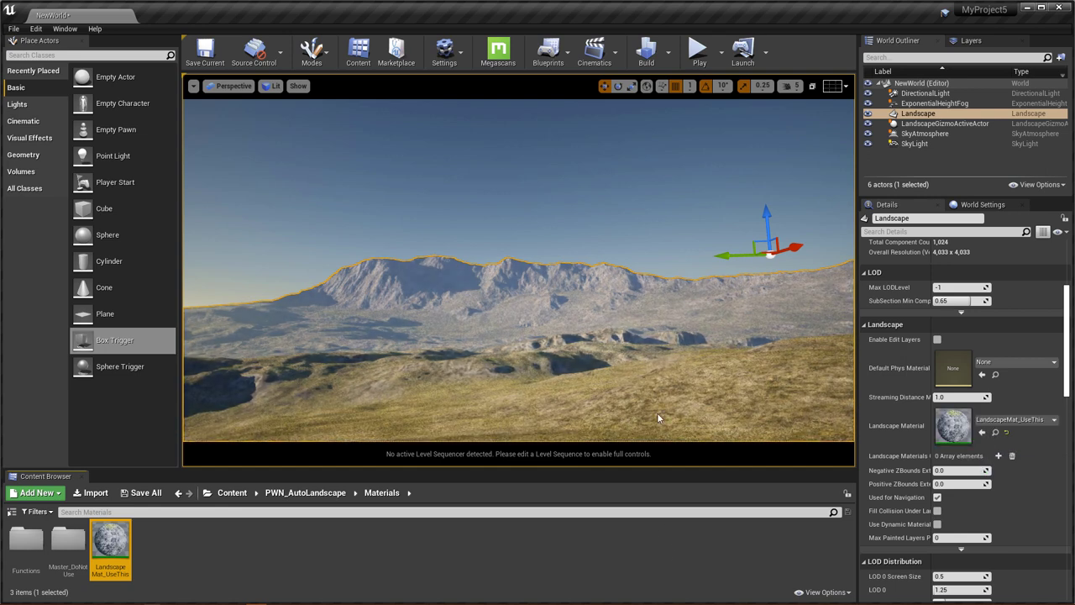
right_drag(636, 363, 507, 376)
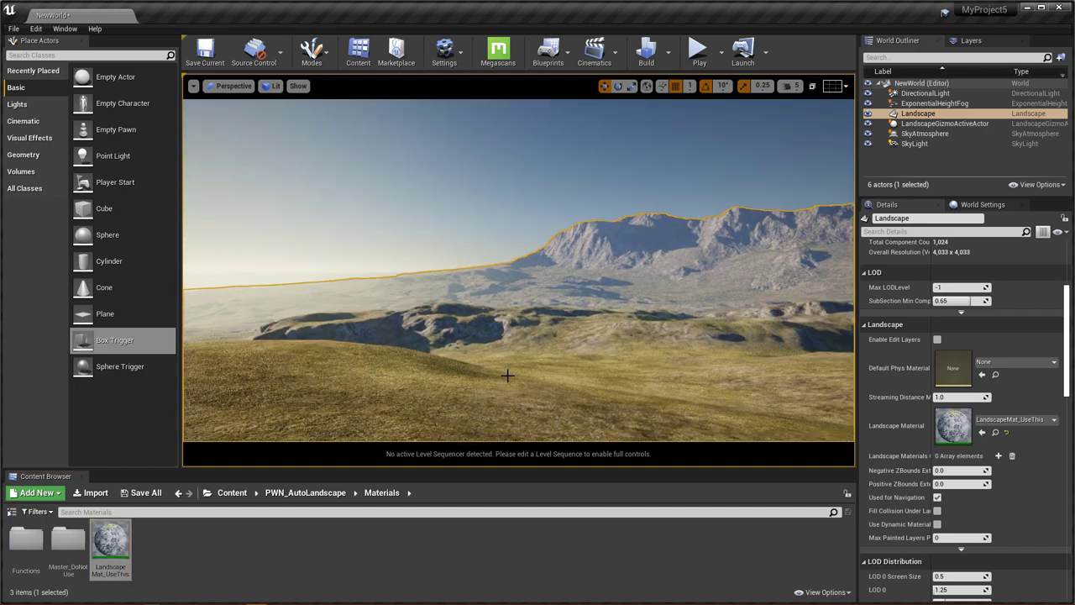
mouse_move(594, 355)
right_down()
mouse_move(319, 388)
mouse_move(227, 384)
mouse_move(588, 366)
mouse_move(729, 346)
mouse_move(603, 349)
right_up()
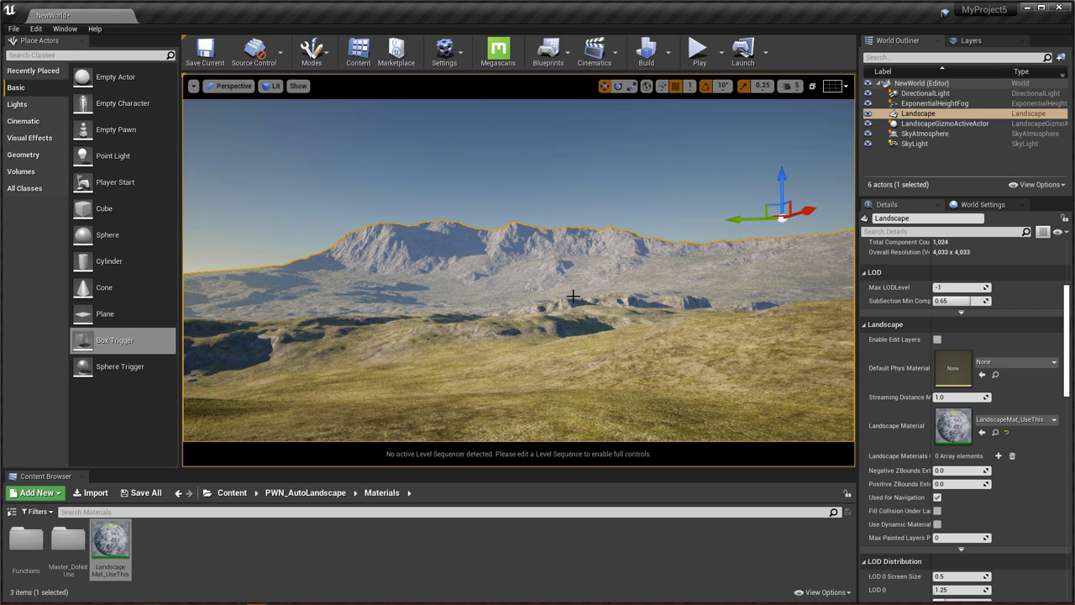
Open the assigned landscape material for editing and expand its Custom Landscape Maps From Terrain Generator parameter group.
double_click(953, 425)
drag(444, 127, 710, 65)
right_click(564, 152)
click(566, 157)
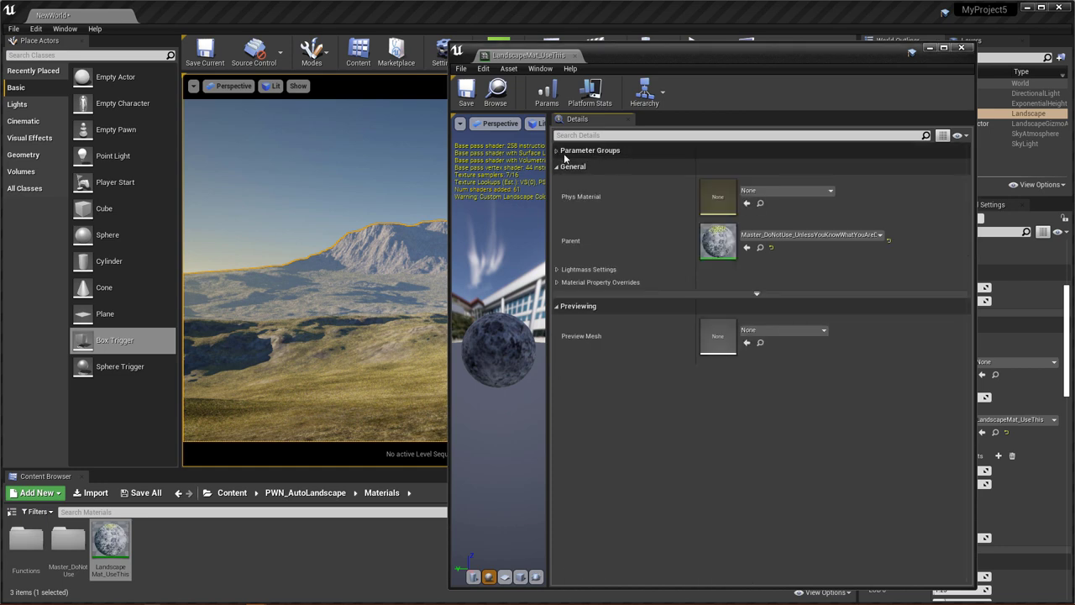
click(580, 151)
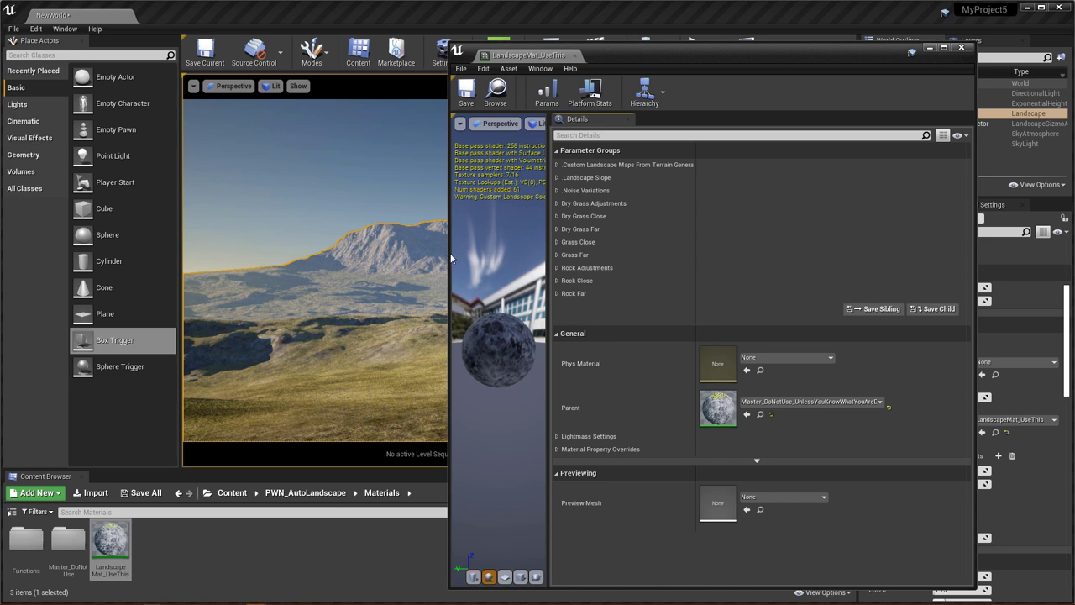
drag(451, 253, 385, 251)
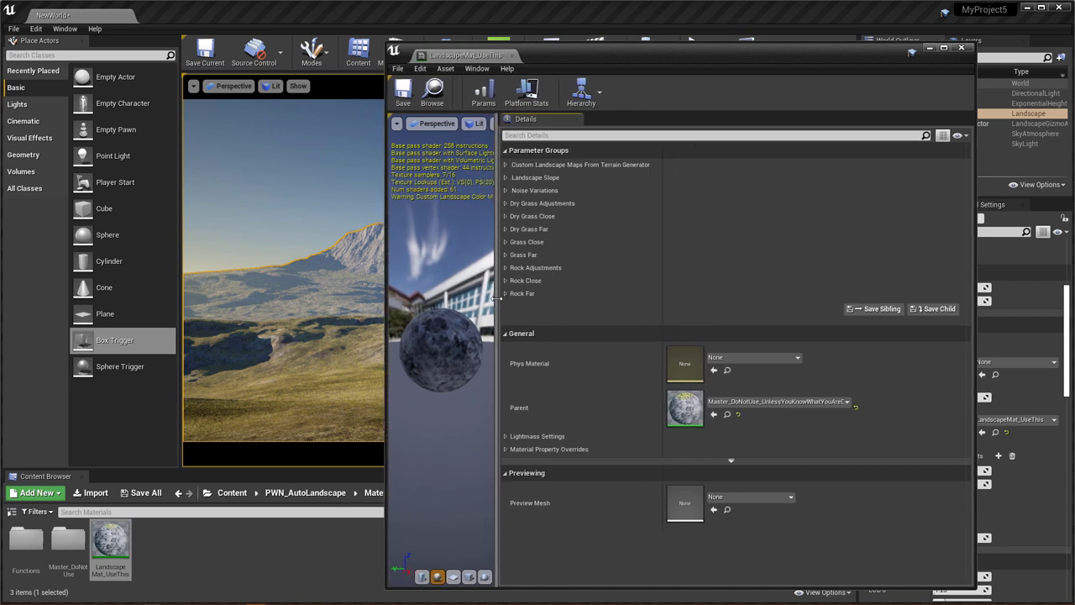
drag(496, 292, 595, 307)
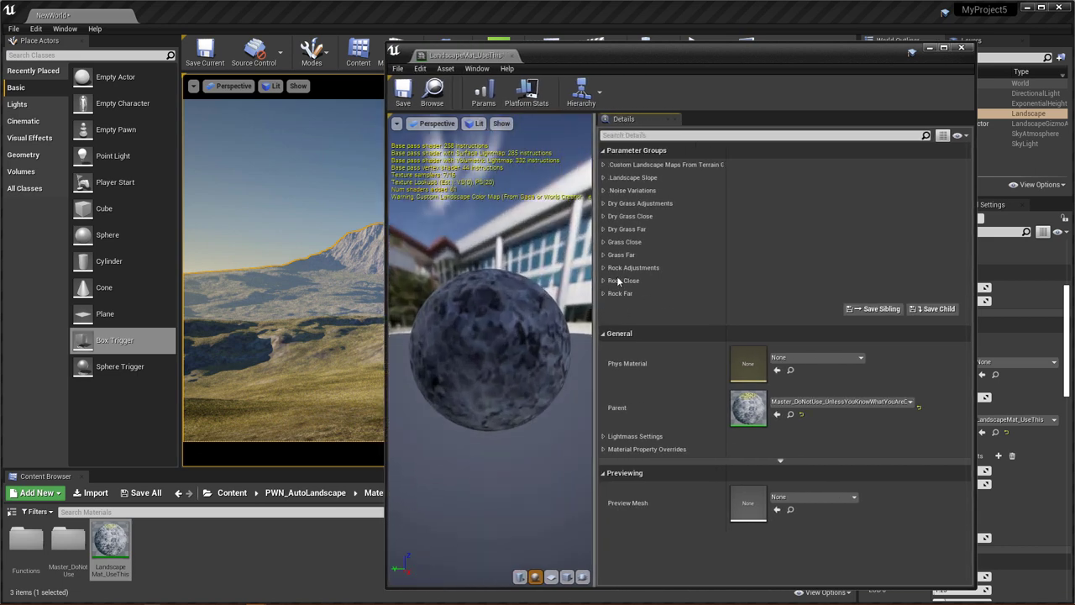
click(602, 165)
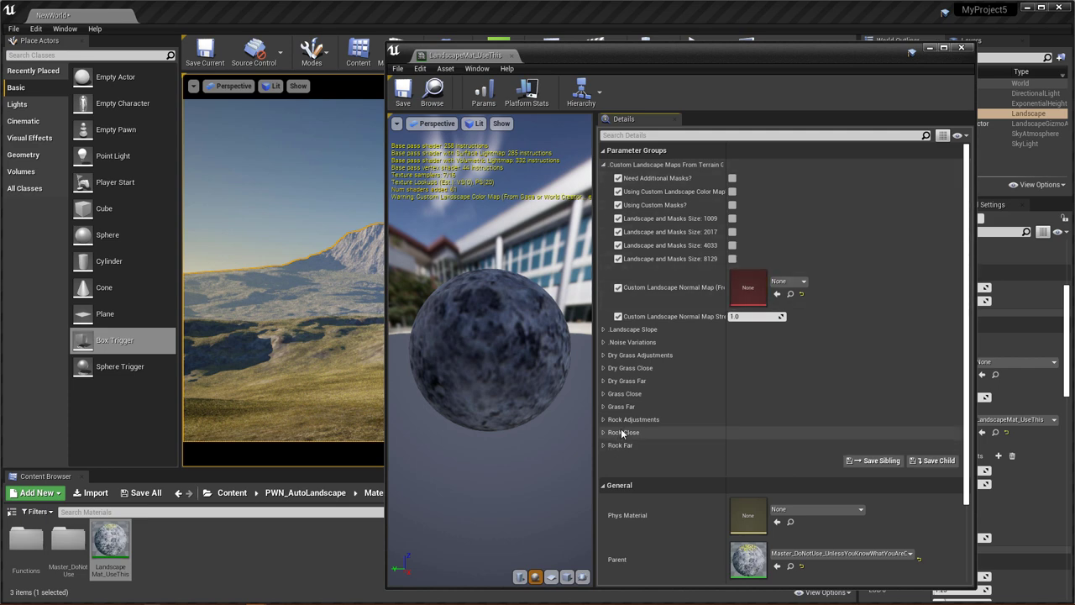
Reposition the material editor window over the viewport and widen the parameter name column to show the full names.
drag(721, 46, 657, 95)
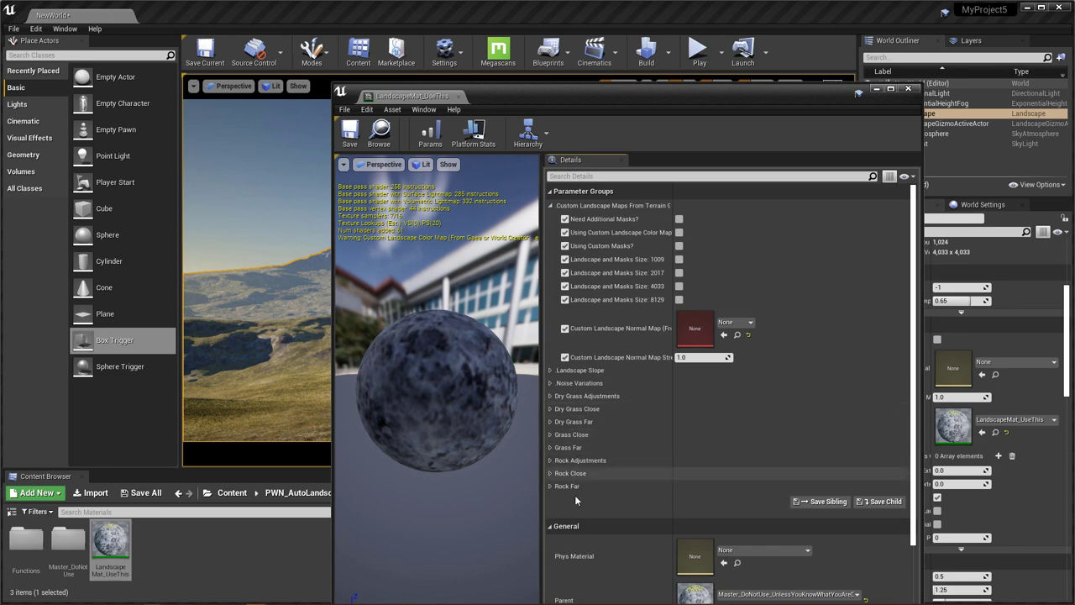
mouse_move(630, 95)
mouse_down()
mouse_move(535, 484)
mouse_move(630, 111)
mouse_up()
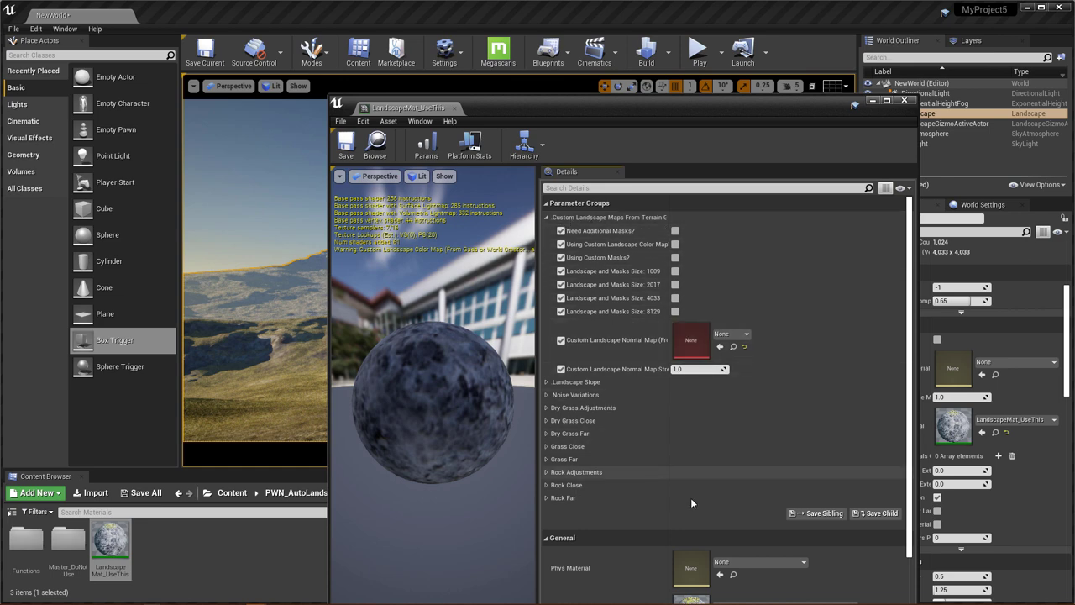
mouse_move(622, 115)
mouse_down()
mouse_move(585, 466)
mouse_move(622, 129)
mouse_move(613, 105)
mouse_up()
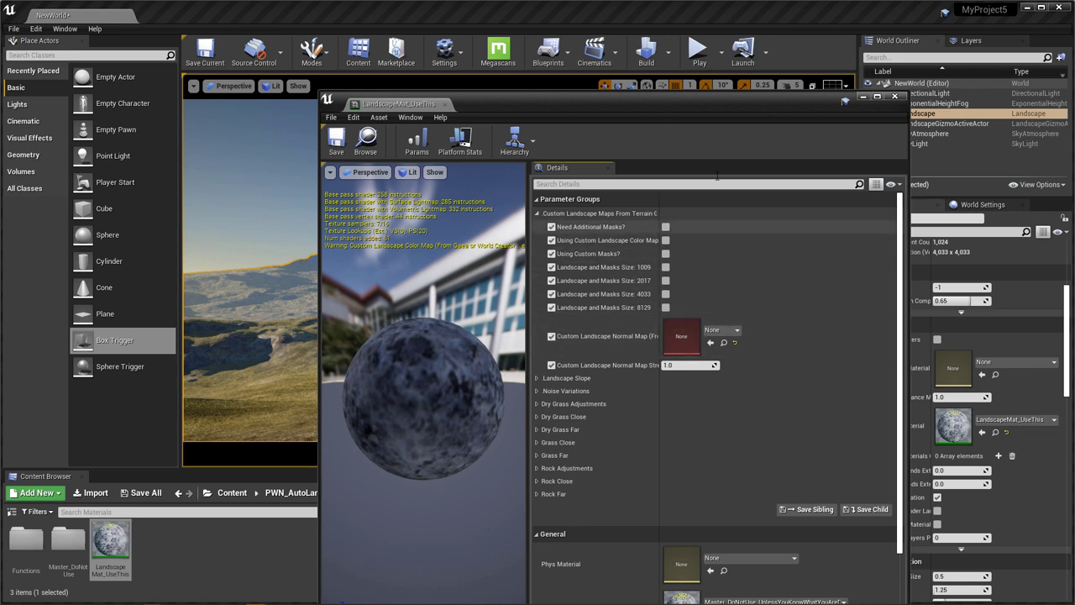
drag(682, 99, 664, 115)
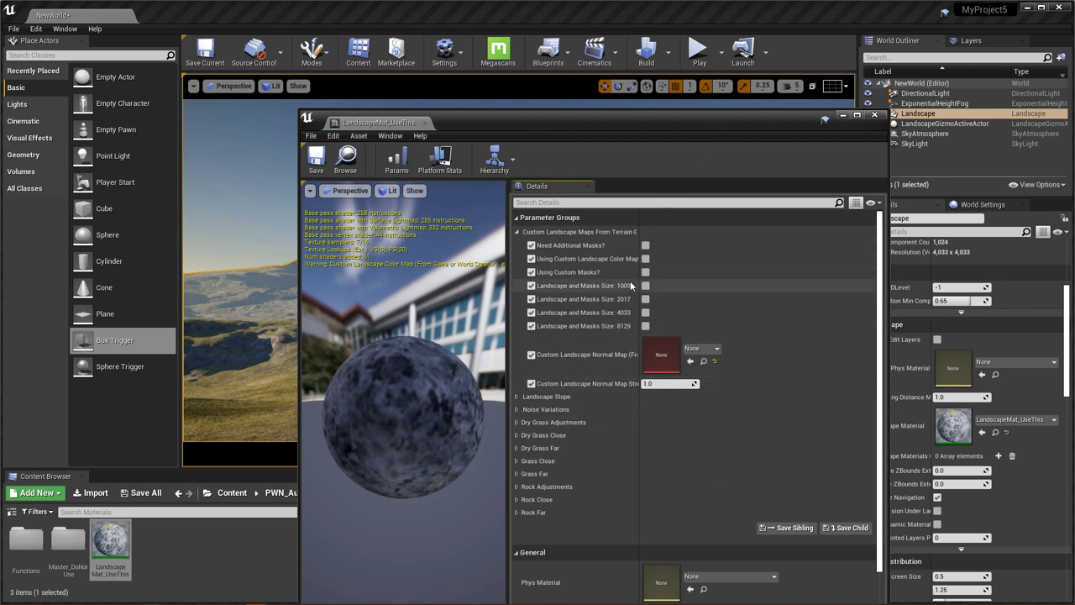
drag(638, 281, 731, 270)
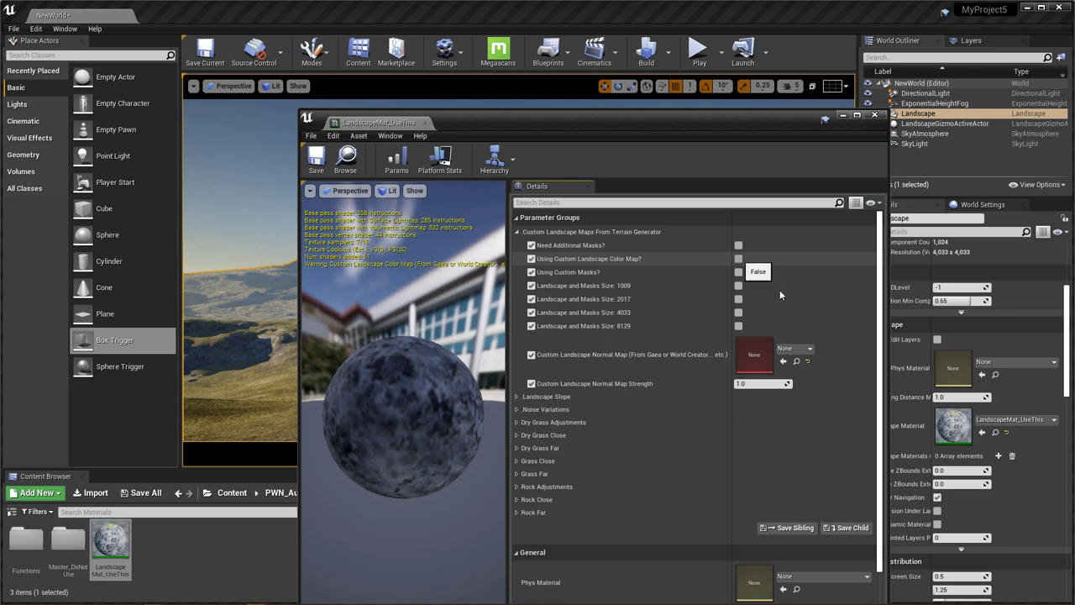
Enable Using Custom Landscape Color Map and clear the texture assigned to the color map slot.
click(739, 258)
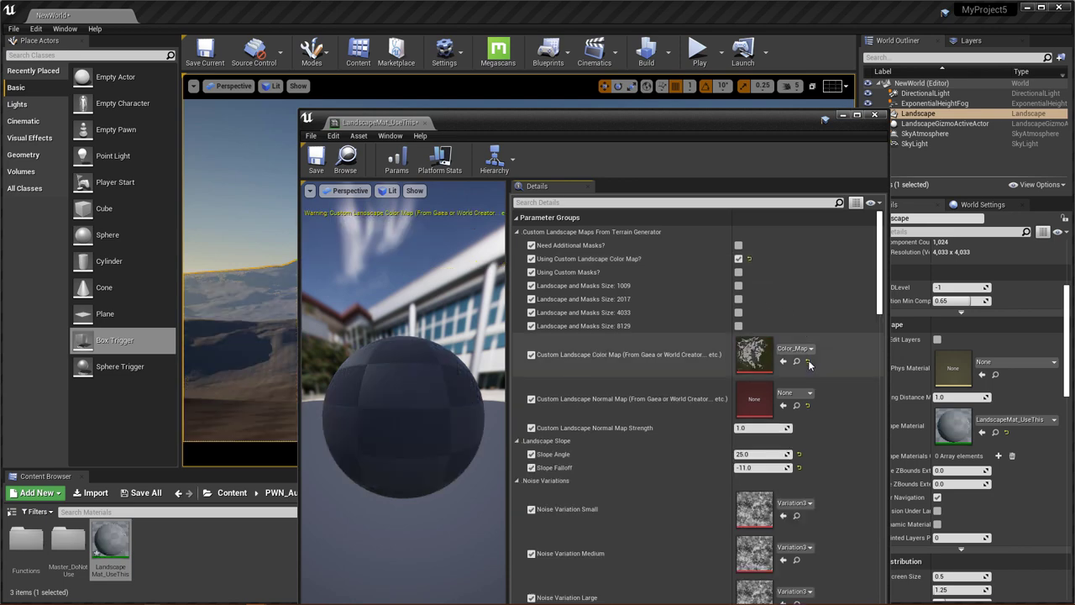
click(796, 347)
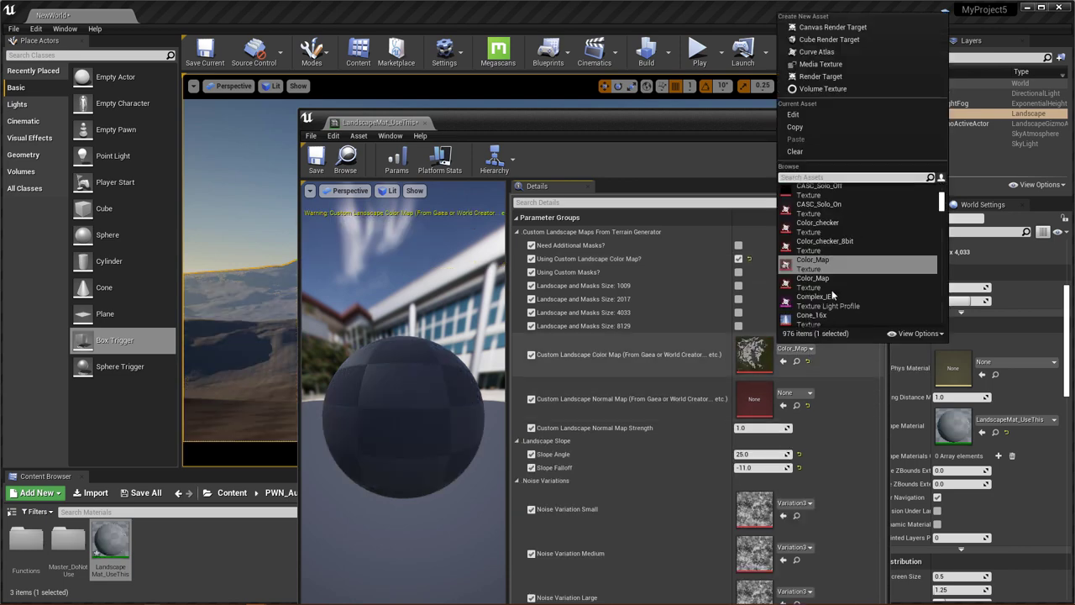
click(821, 151)
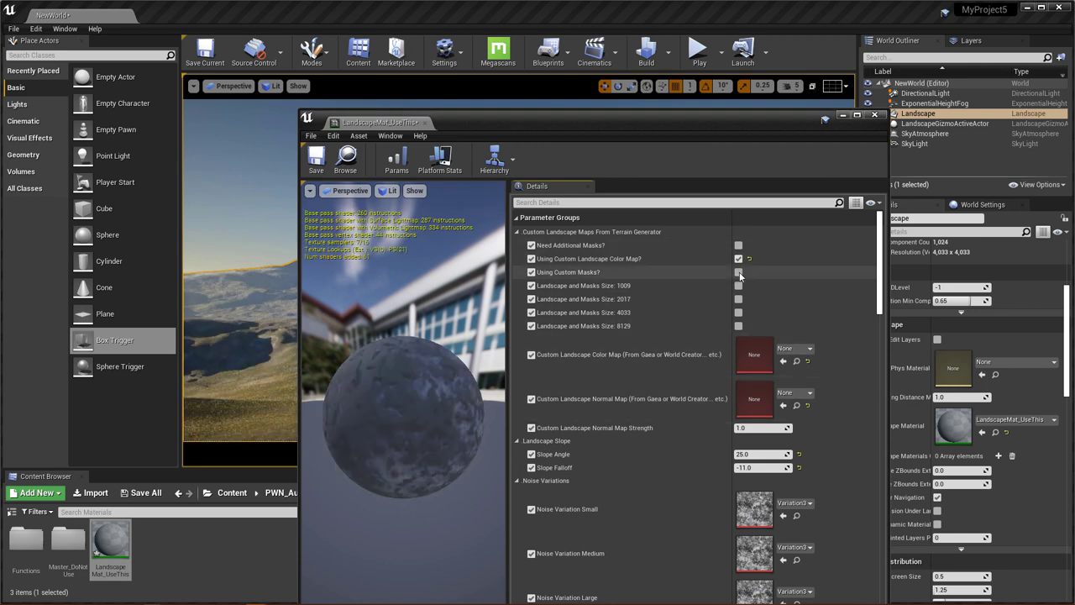
Enable Using Custom Masks, review the dirt, stone, rock and snow mask slots, and check the effect on the landscape.
scroll(806, 336, down, 3)
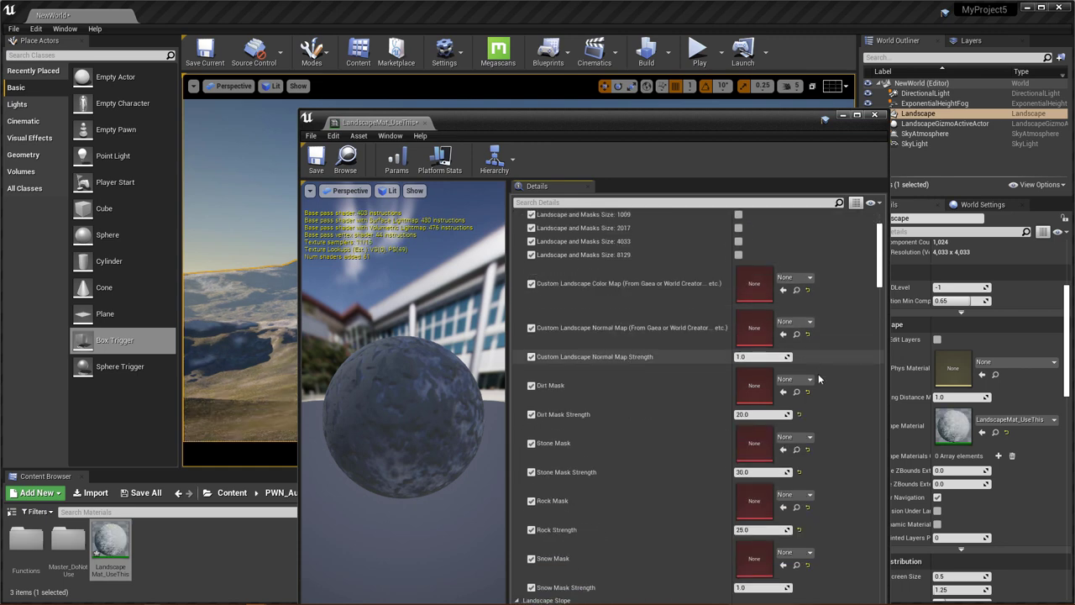
scroll(745, 282, up, 2)
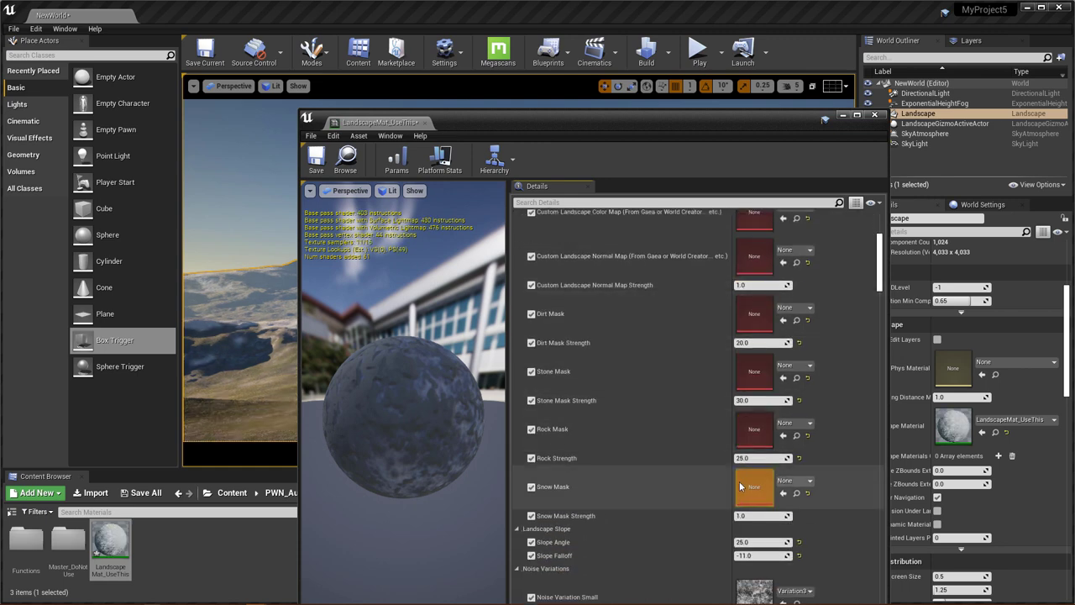
scroll(742, 479, up, 1)
drag(652, 123, 608, 508)
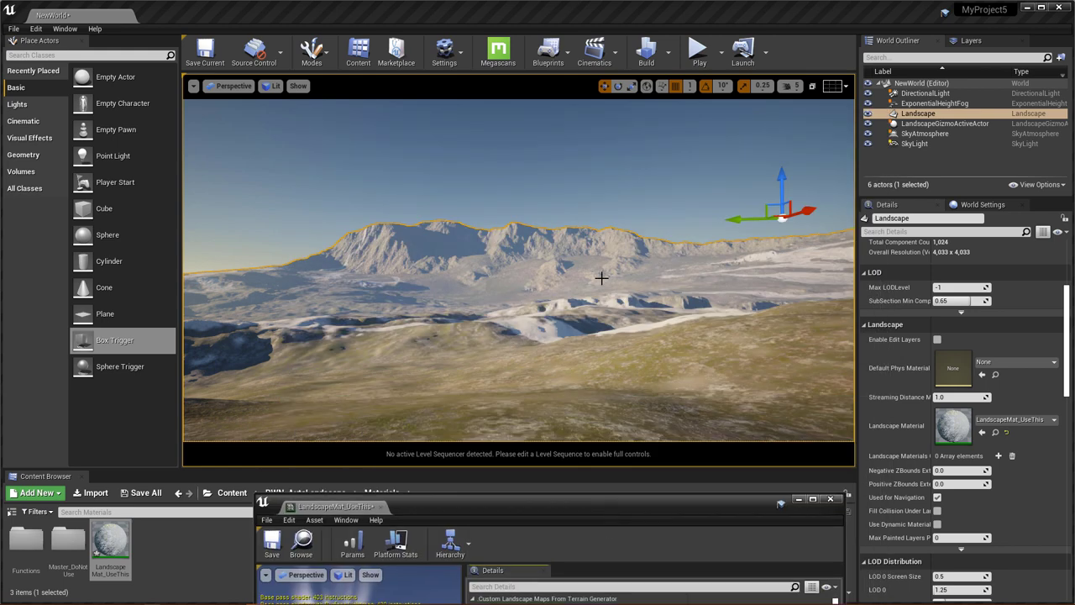
drag(585, 505, 551, 509)
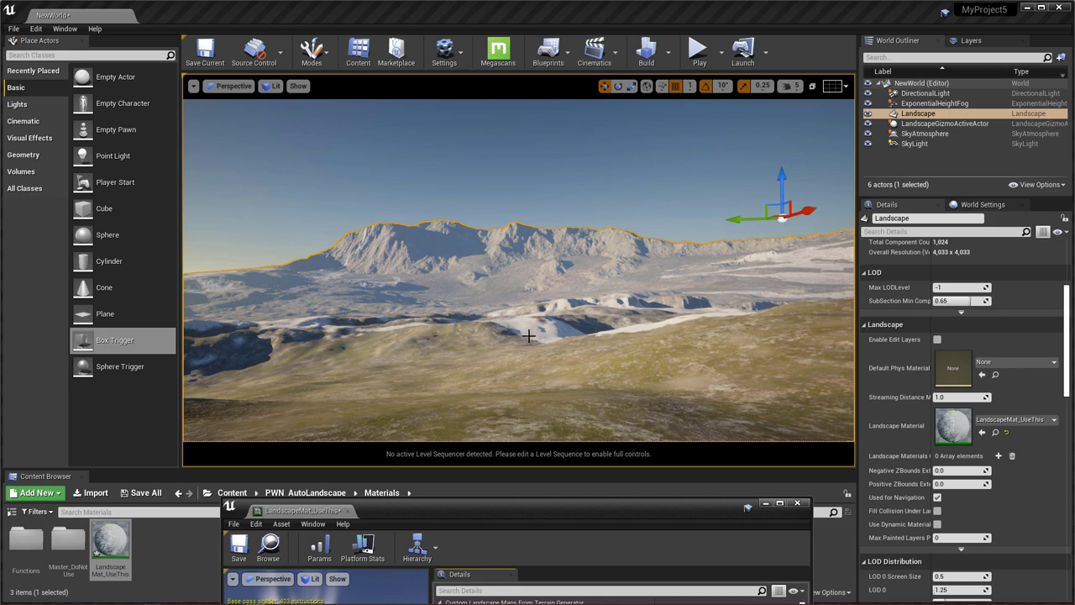
drag(590, 509, 588, 109)
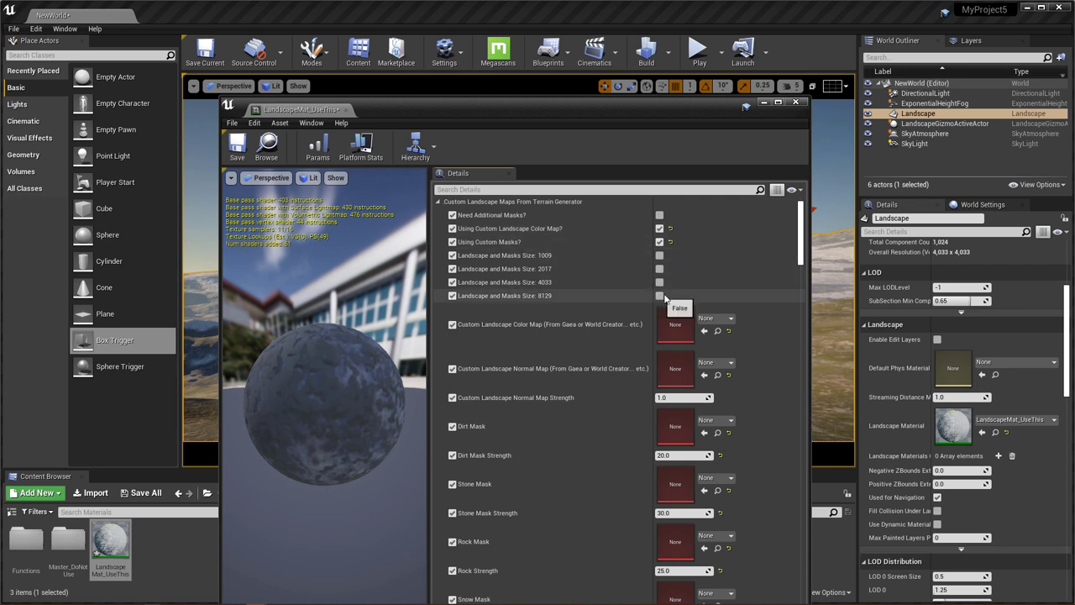
Try the Landscape and Masks Size 2017 option, review the map and mask slots, and switch the option off again.
drag(651, 110, 636, 26)
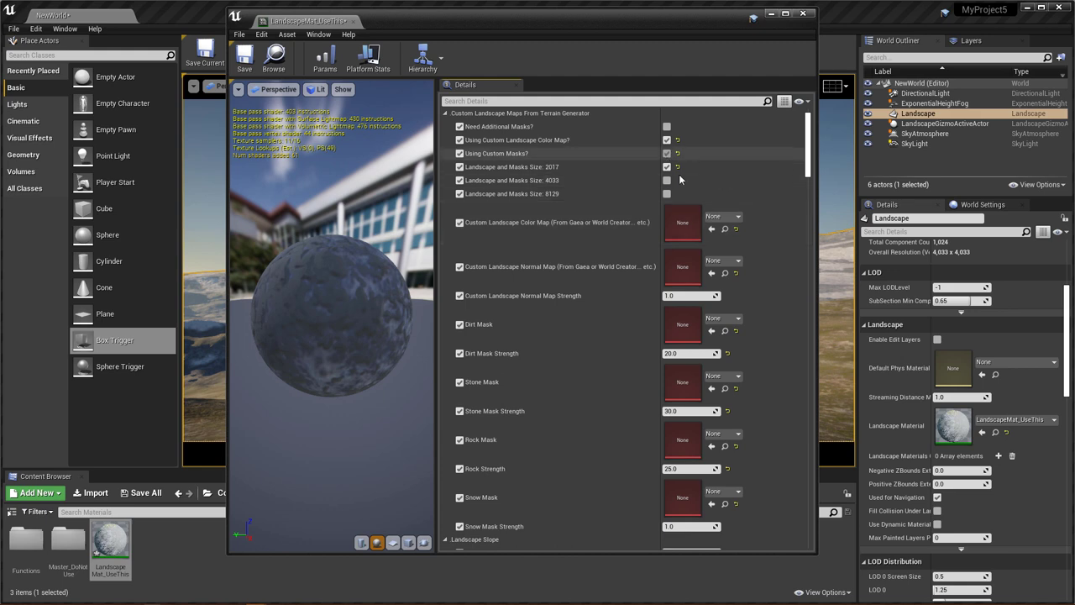
scroll(708, 193, down, 1)
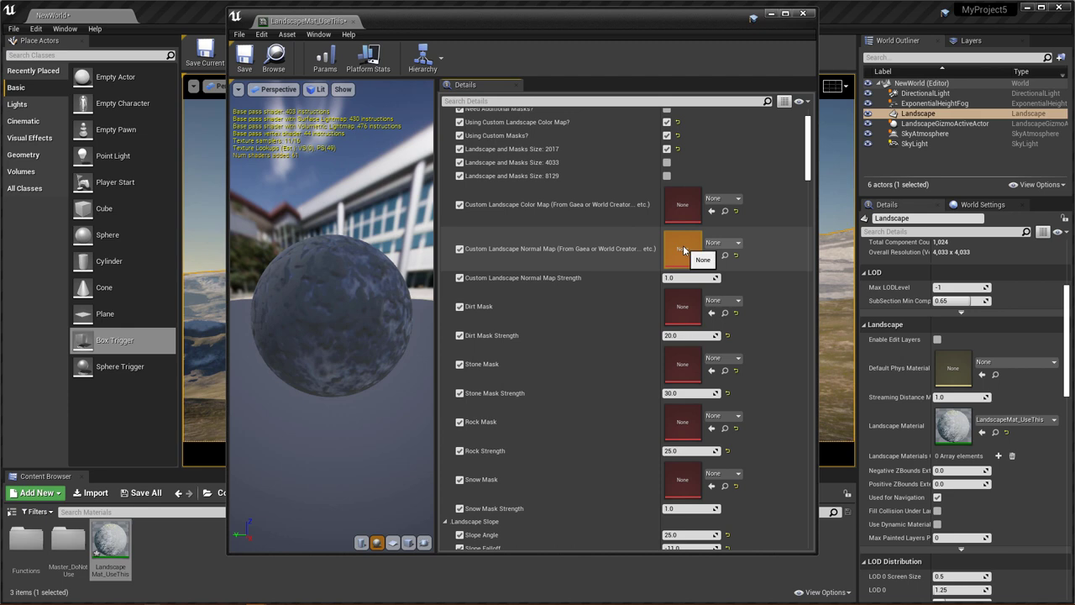
scroll(683, 246, down, 2)
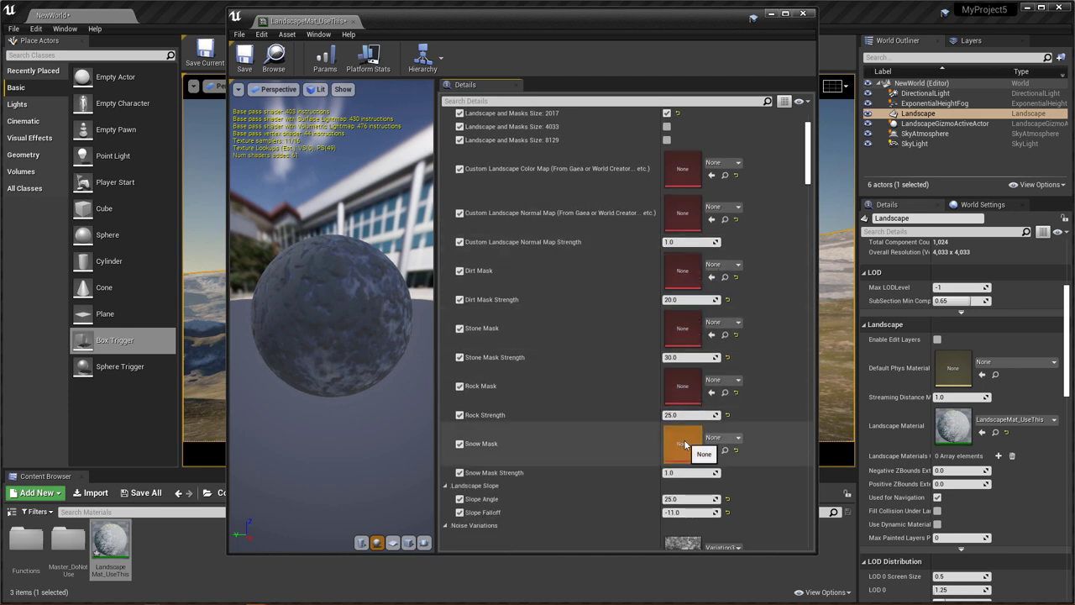
scroll(684, 440, up, 4)
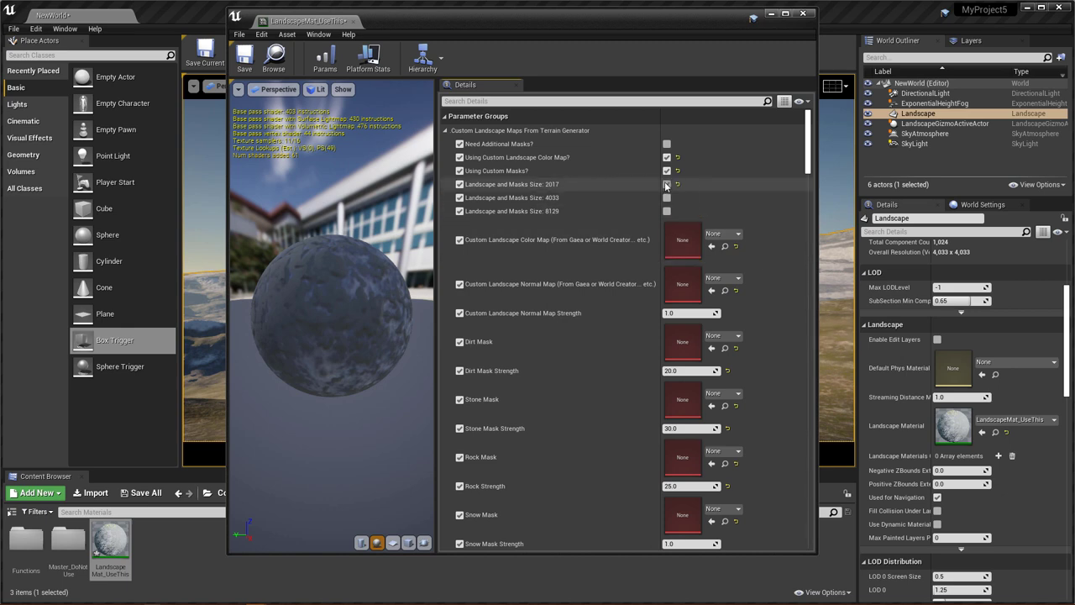
drag(633, 25, 639, 481)
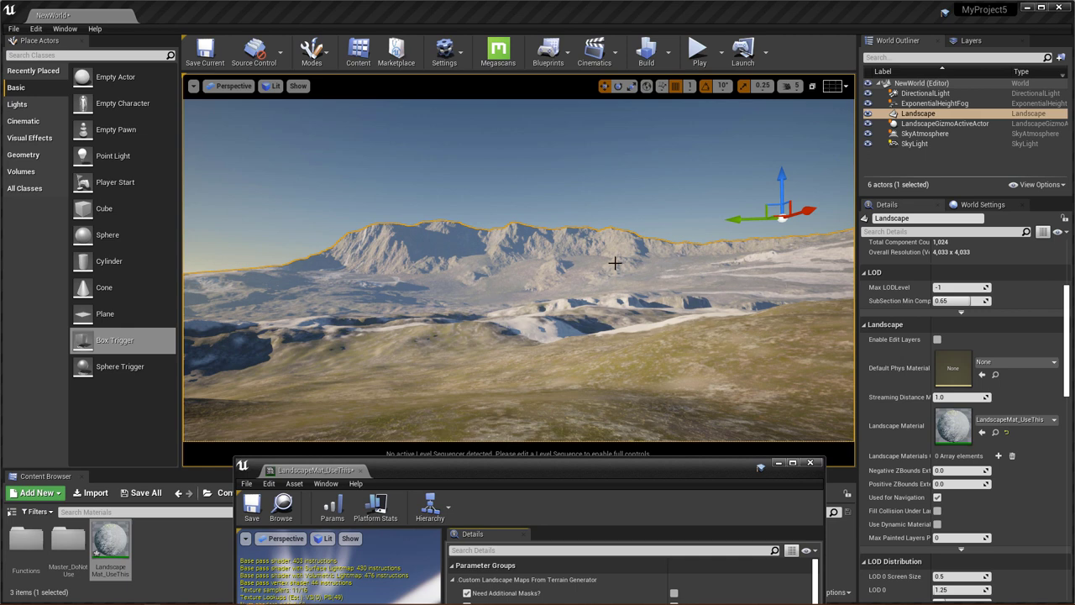
drag(654, 471, 685, 41)
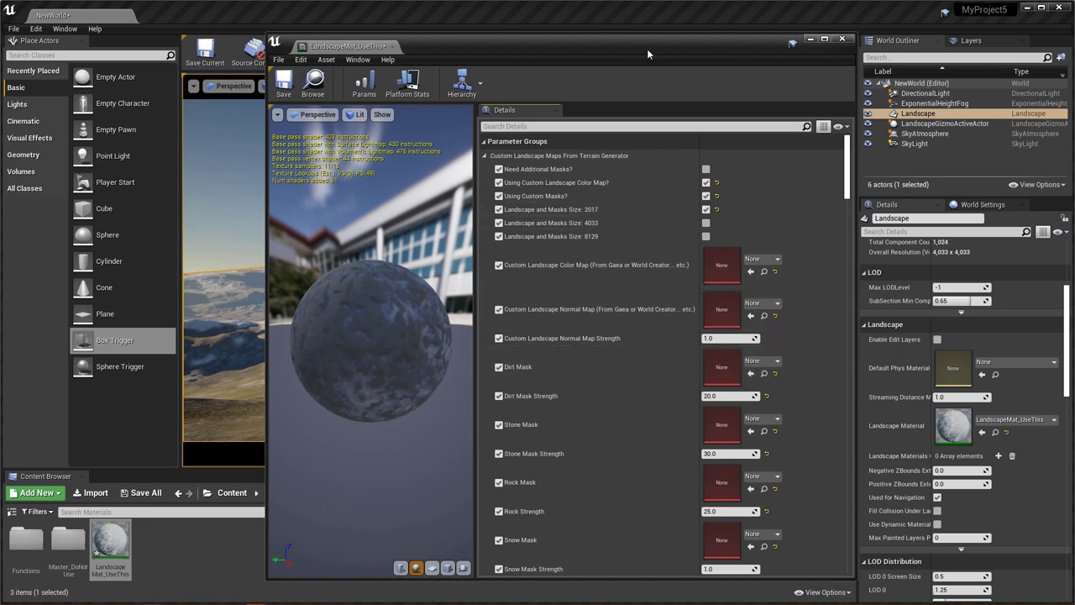
drag(647, 48, 589, 127)
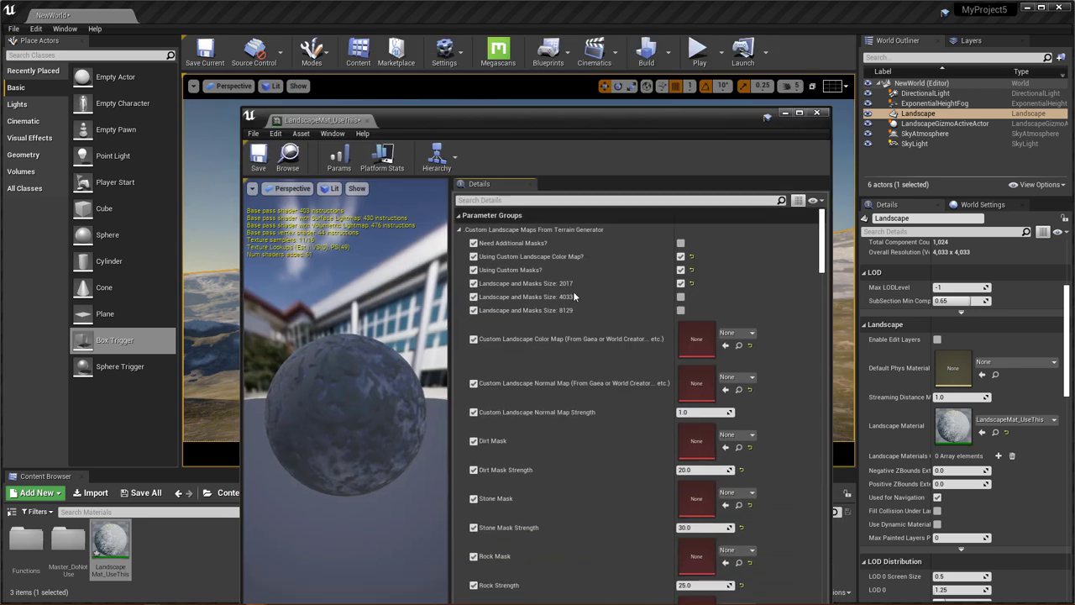
click(680, 285)
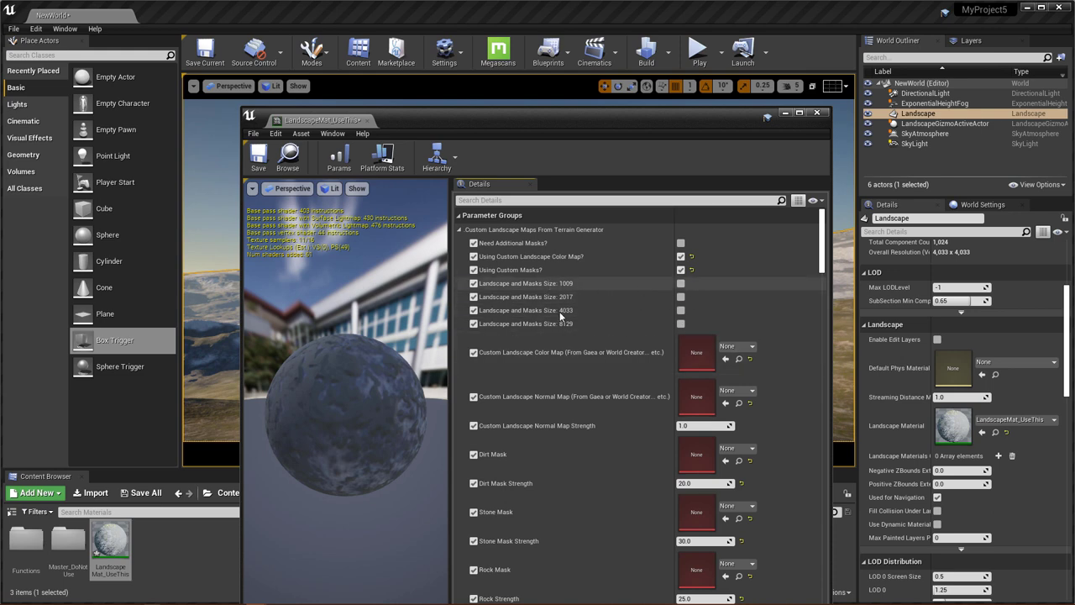
Enable the Landscape and Masks Size 4033 option and examine the custom map and mask slots.
click(680, 310)
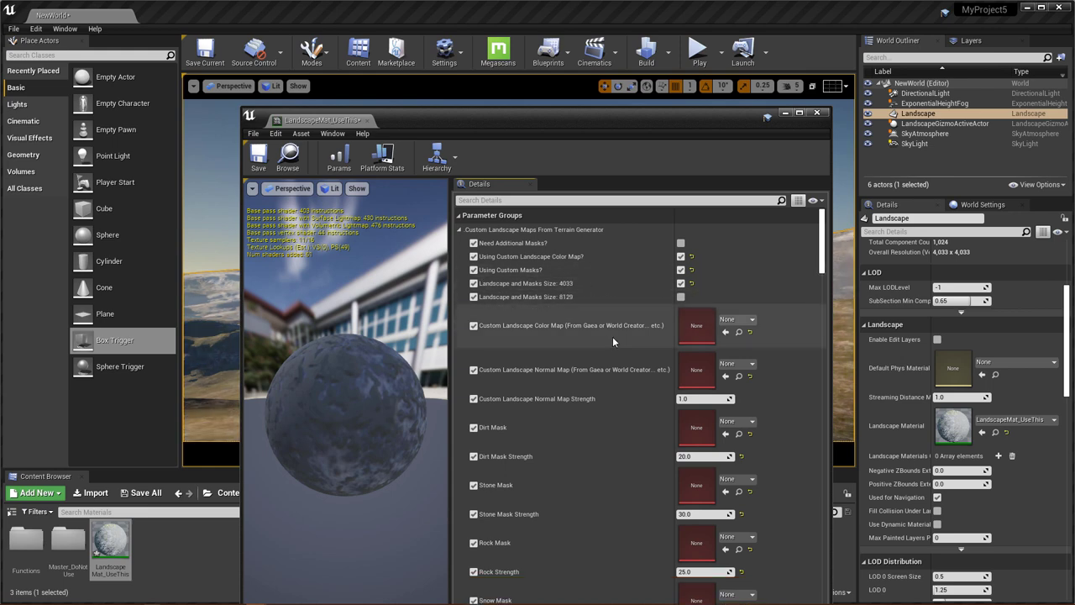
mouse_move(592, 124)
mouse_down()
mouse_move(550, 475)
mouse_move(590, 256)
mouse_move(596, 117)
mouse_up()
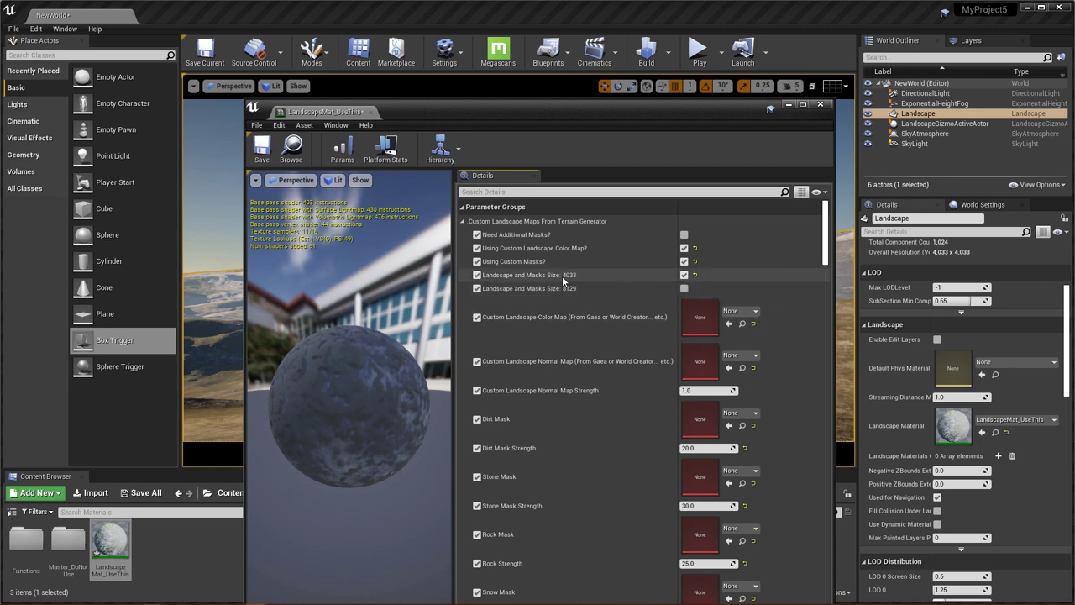
scroll(698, 308, down, 1)
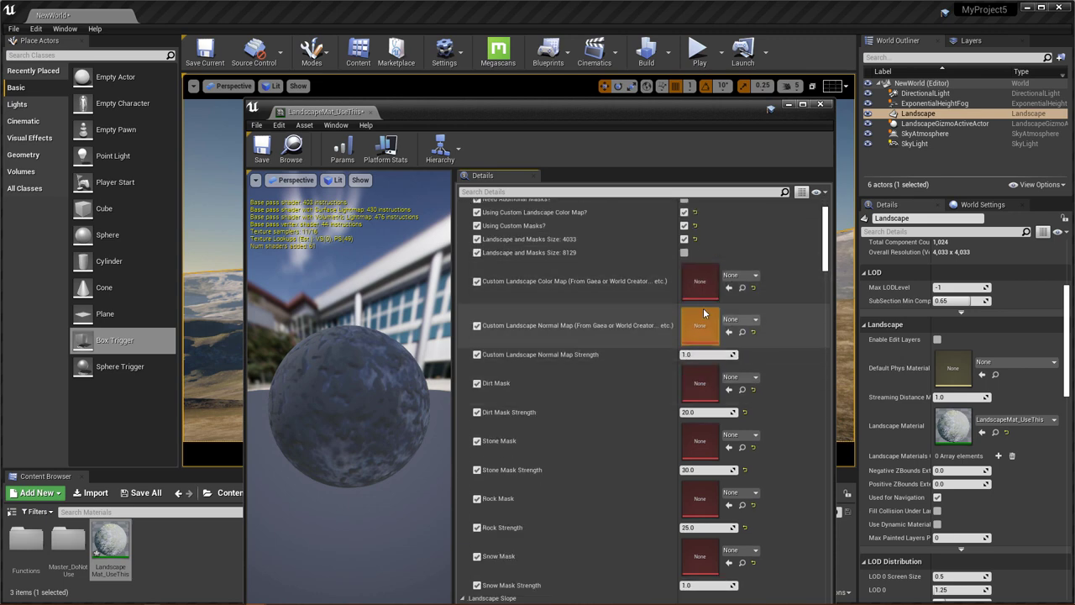
scroll(705, 420, down, 3)
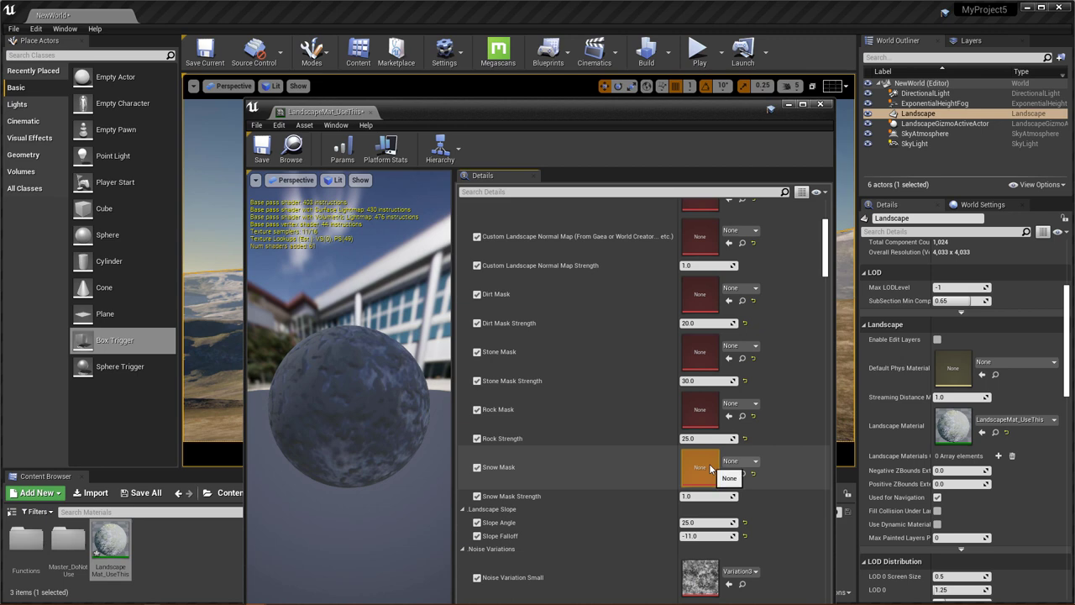
Enable Need Additional Masks and examine the Custom Mask 1 and 2 slots and the Custom 1 and Custom 2 layer parameters.
scroll(709, 463, up, 4)
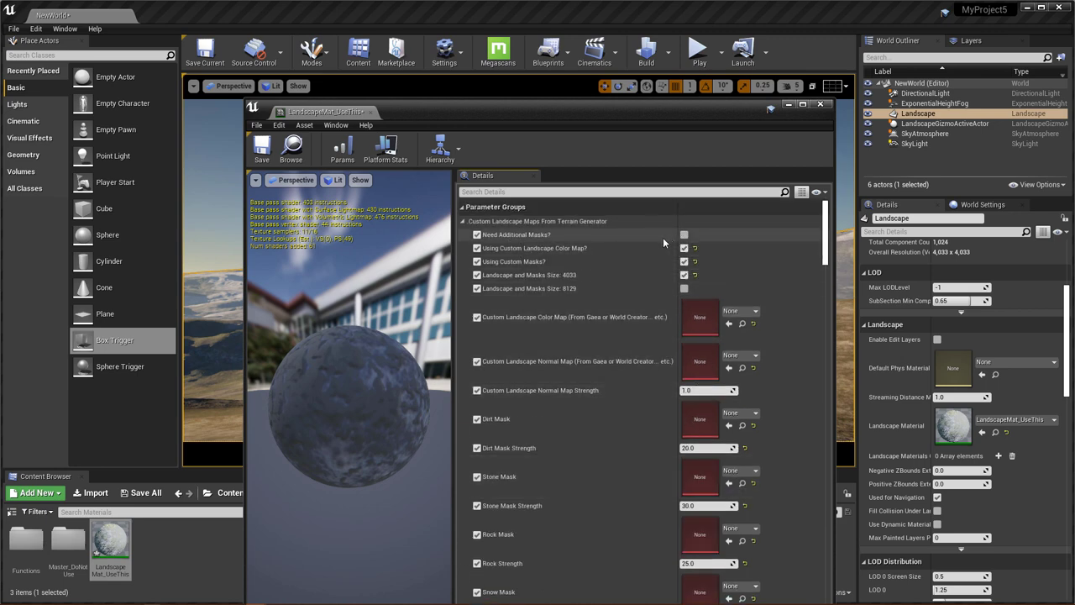
click(684, 234)
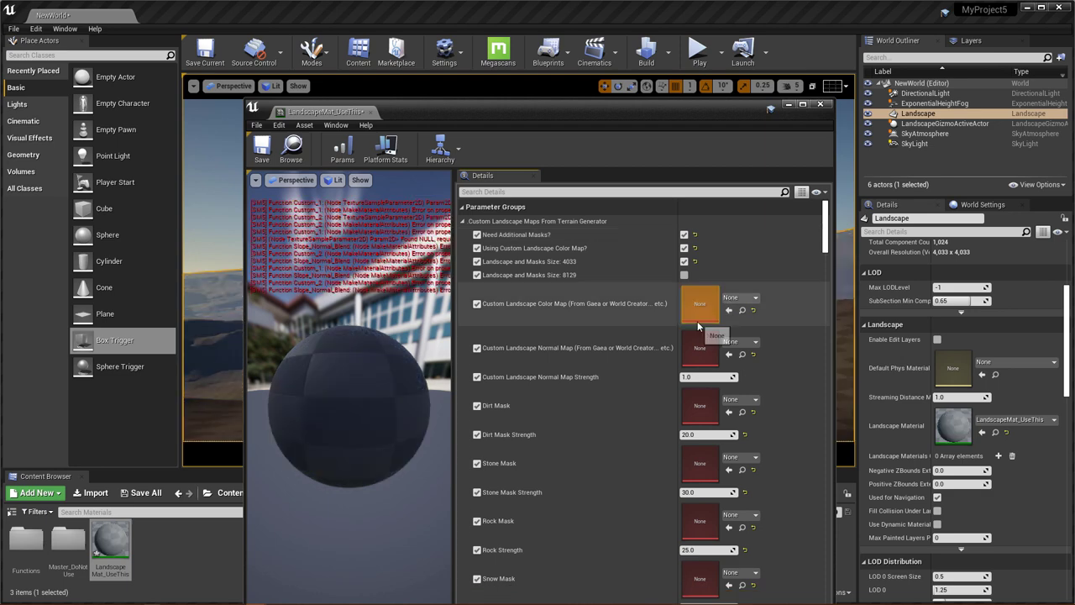
scroll(680, 323, down, 8)
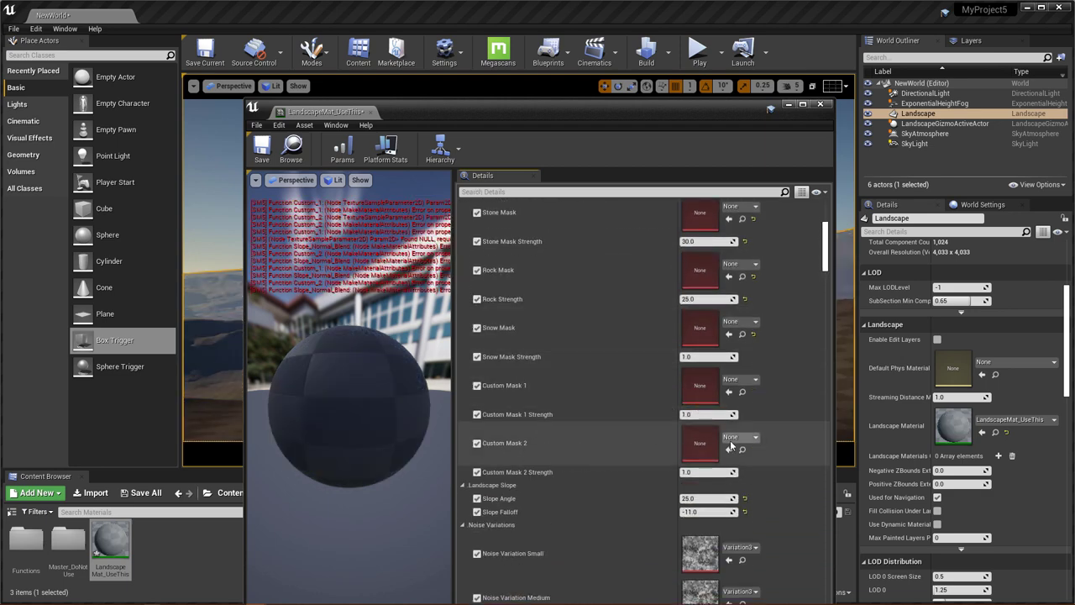
scroll(699, 440, down, 5)
scroll(698, 440, down, 8)
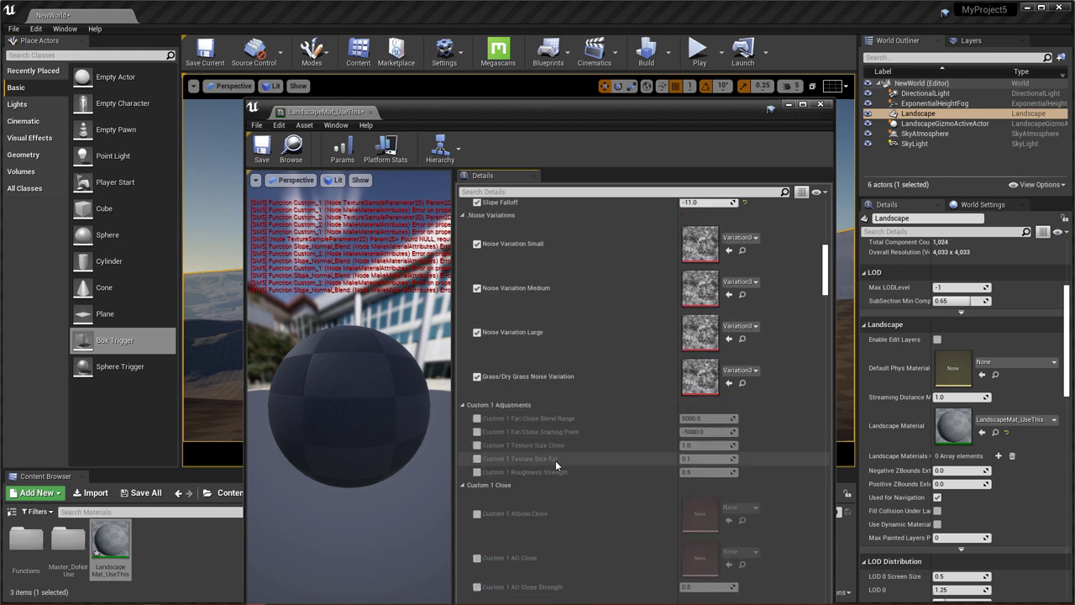
scroll(504, 323, down, 4)
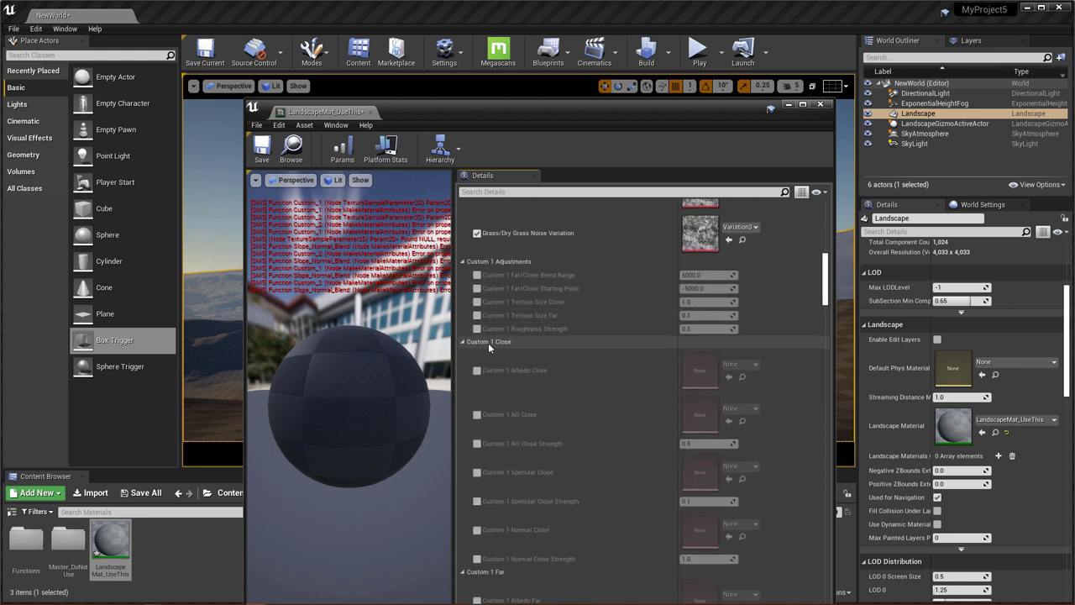
scroll(492, 316, down, 14)
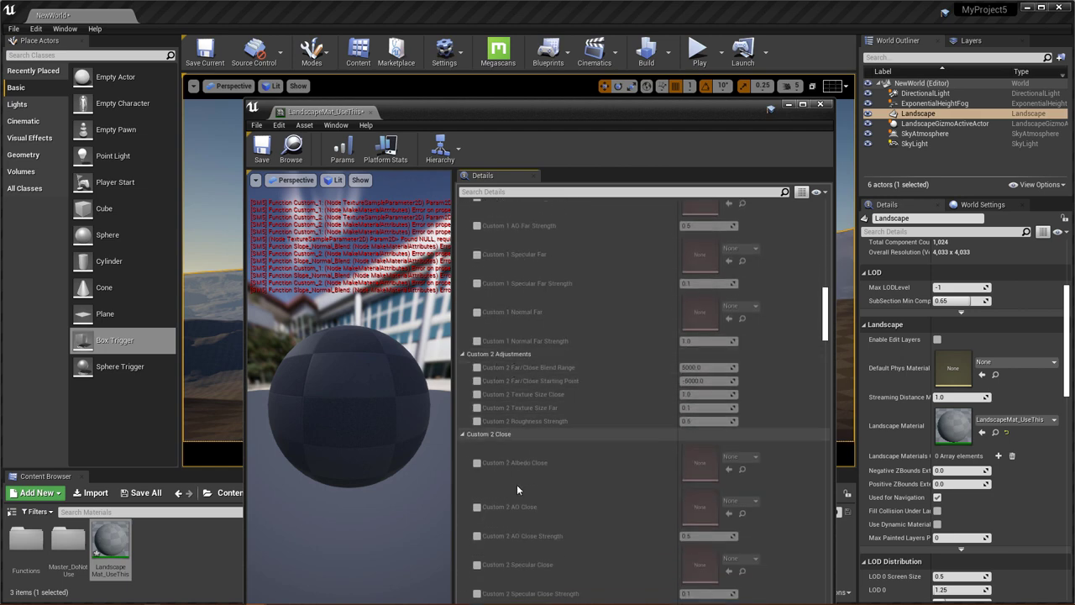
scroll(516, 484, down, 6)
Review the Custom 1 adjustments, noise variations and custom mask slots again, and switch Need Additional Masks off.
scroll(516, 465, up, 10)
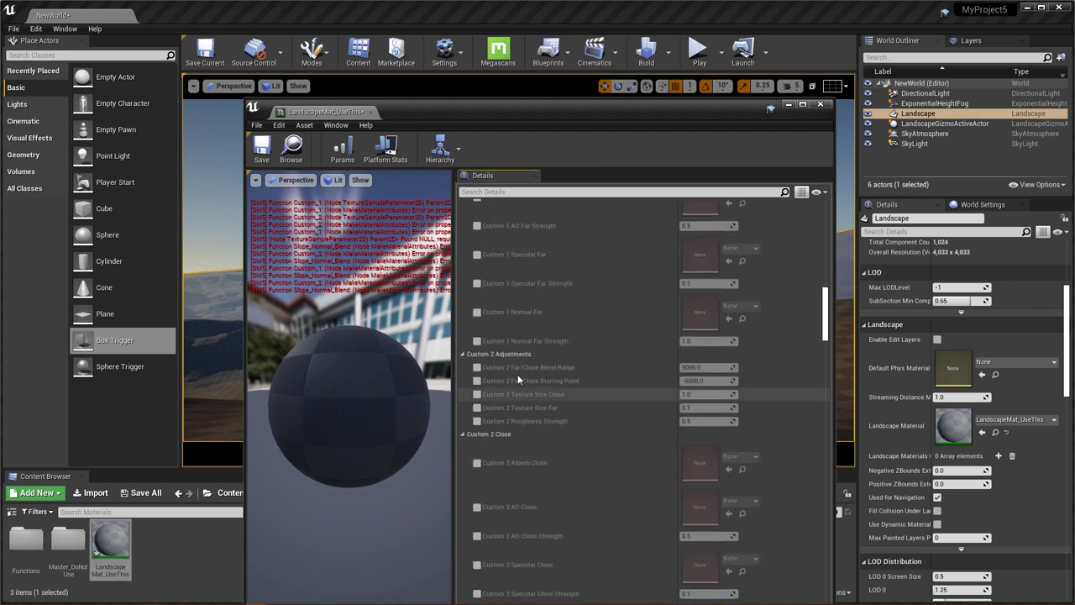
scroll(527, 394, up, 12)
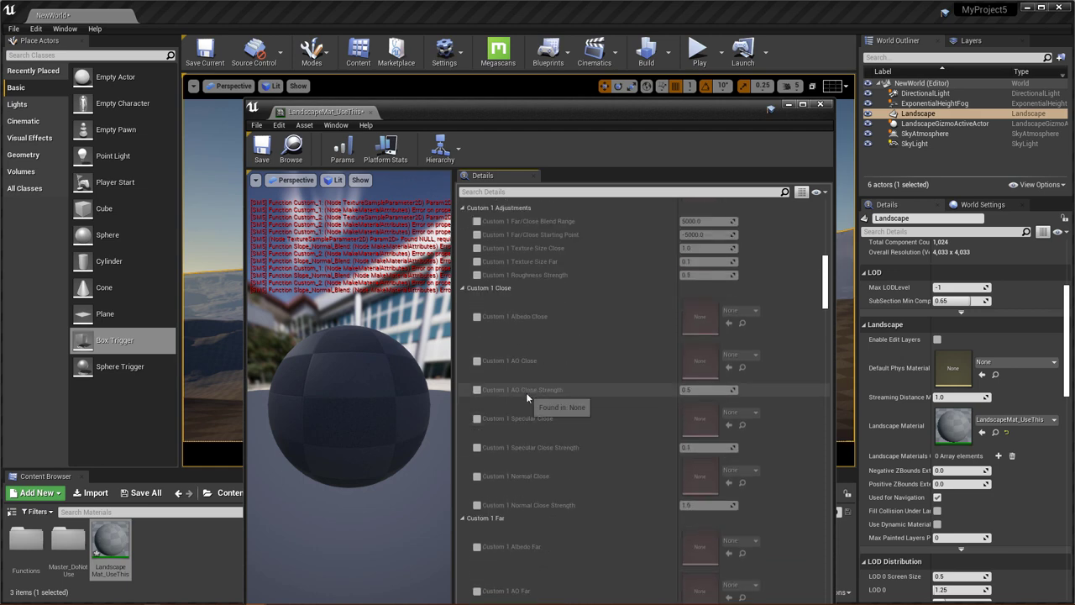
scroll(562, 349, up, 6)
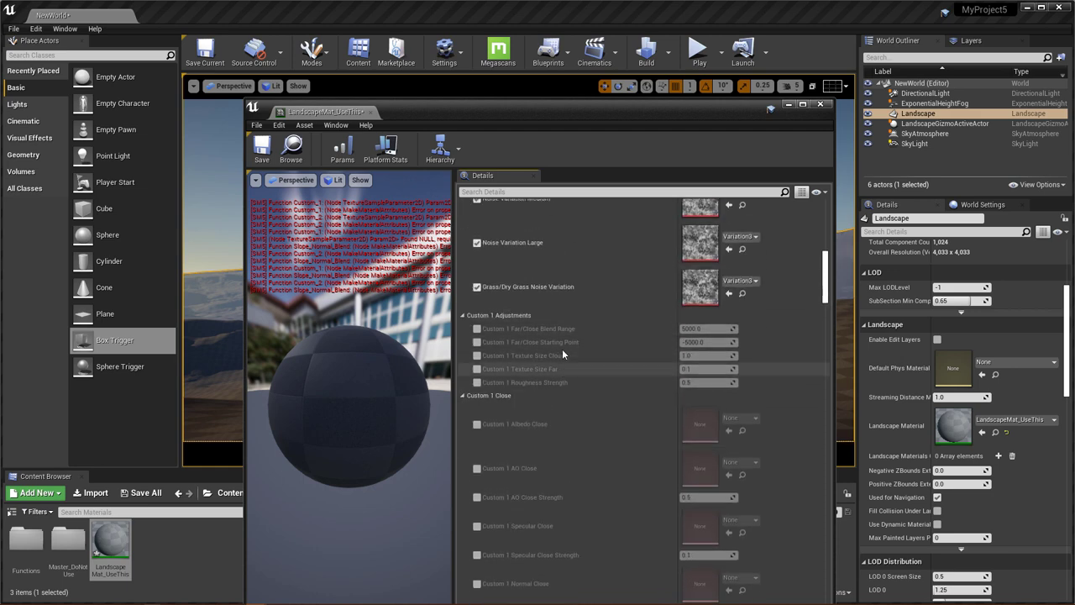
scroll(750, 434, up, 15)
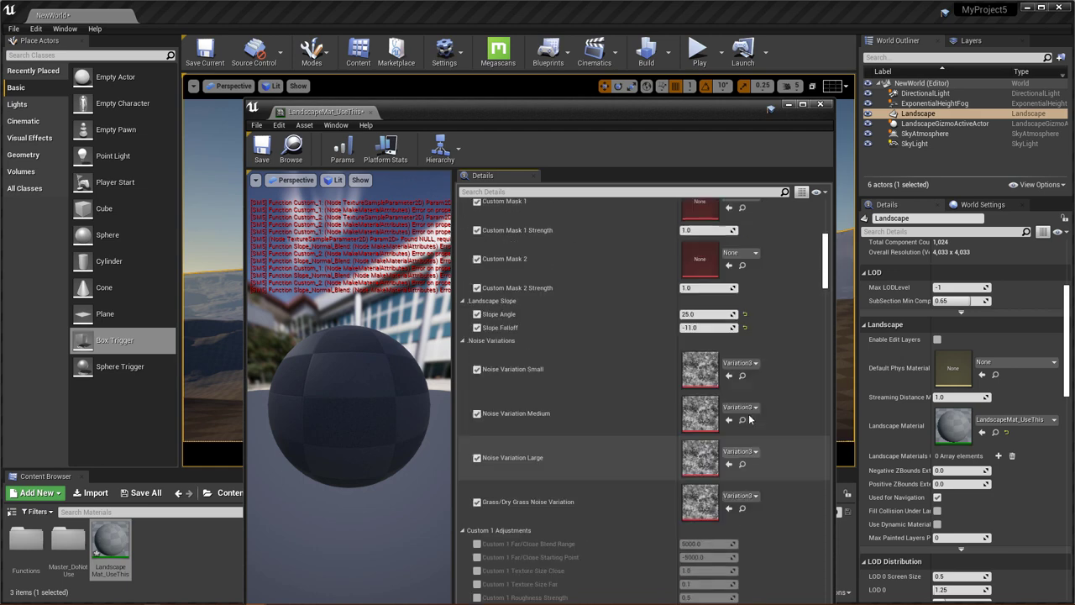
scroll(727, 423, up, 2)
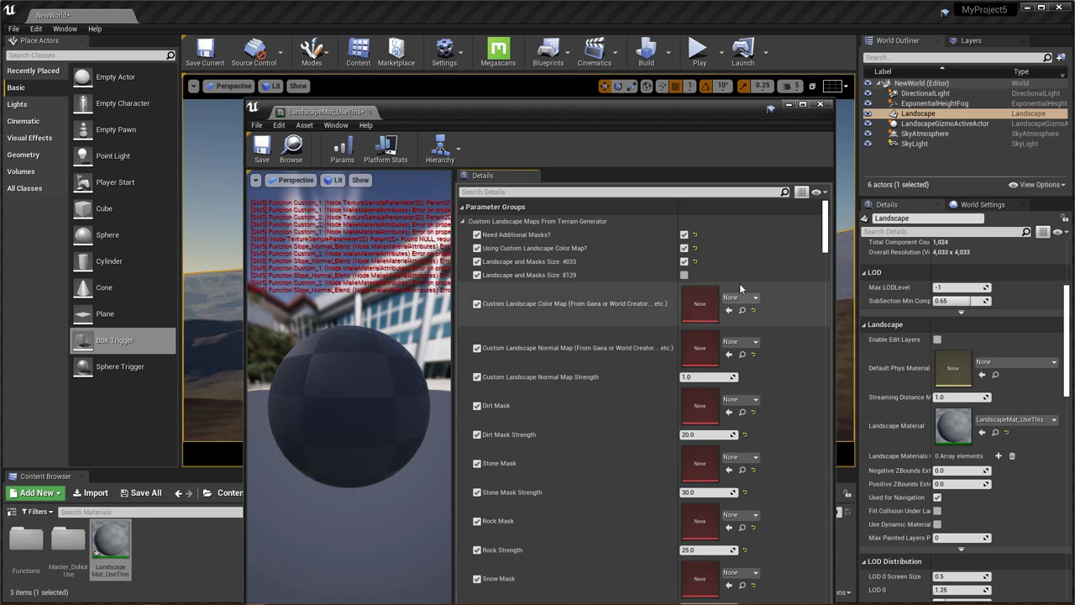
click(683, 235)
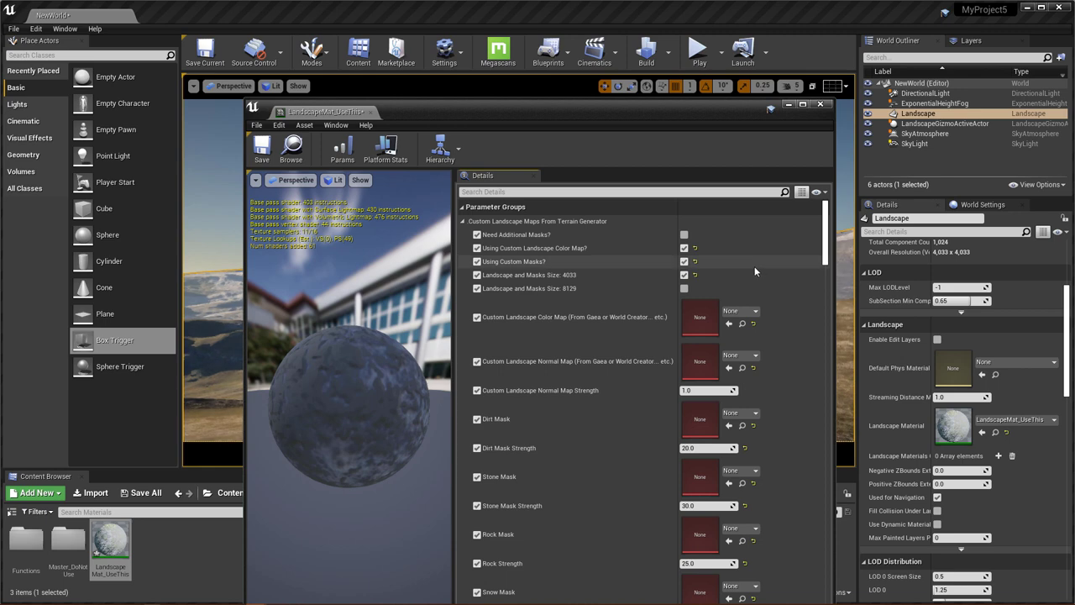
scroll(754, 266, down, 2)
scroll(754, 266, up, 2)
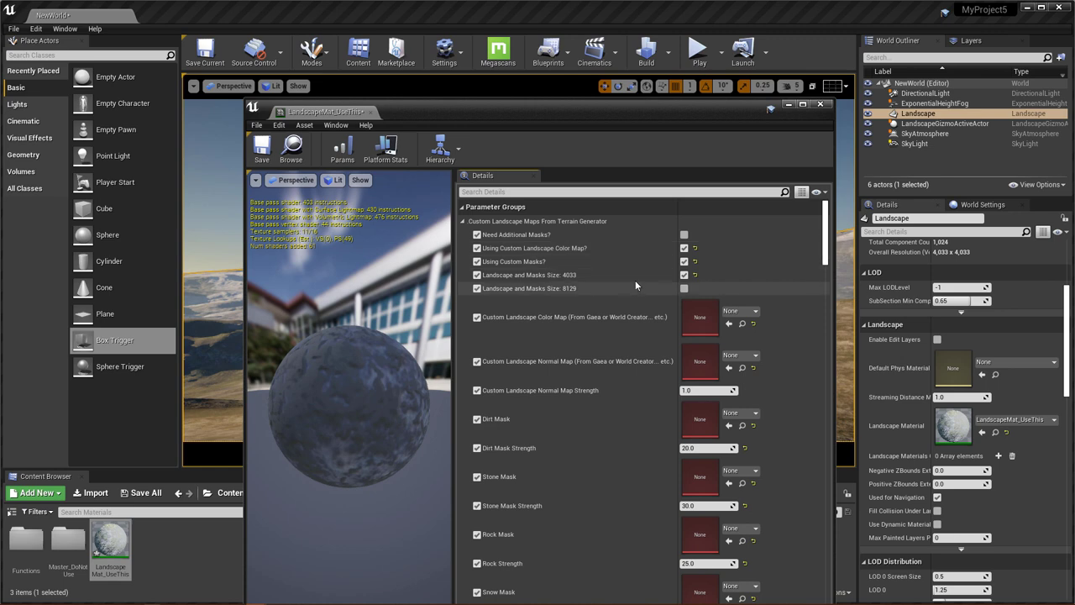
Uncover the Content Browser and open NewFolder inside the Levels folder, where the terrain map textures are stored.
drag(600, 114, 825, 28)
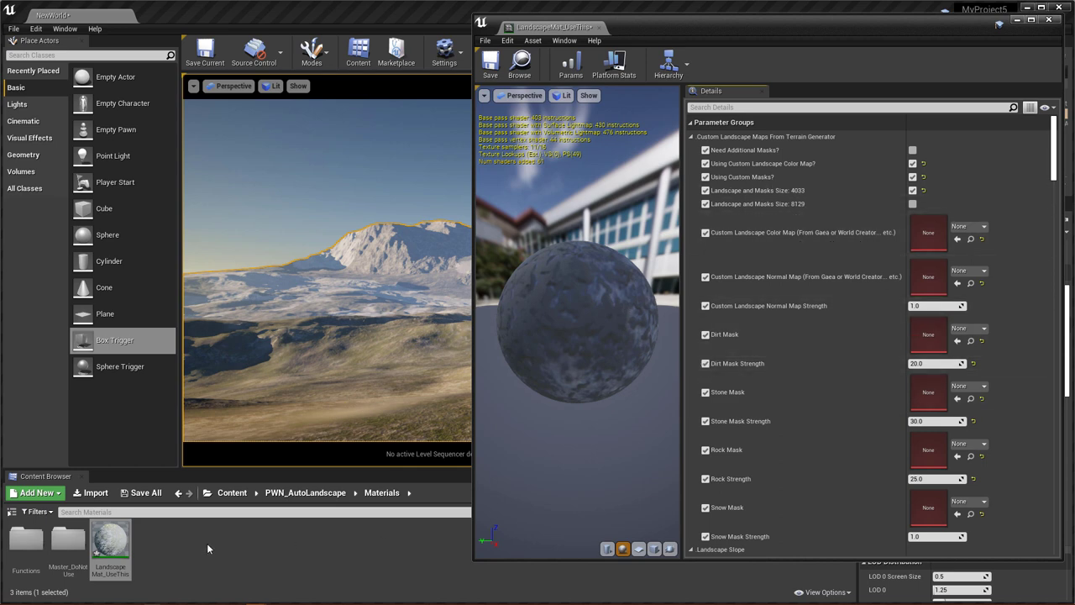
click(249, 576)
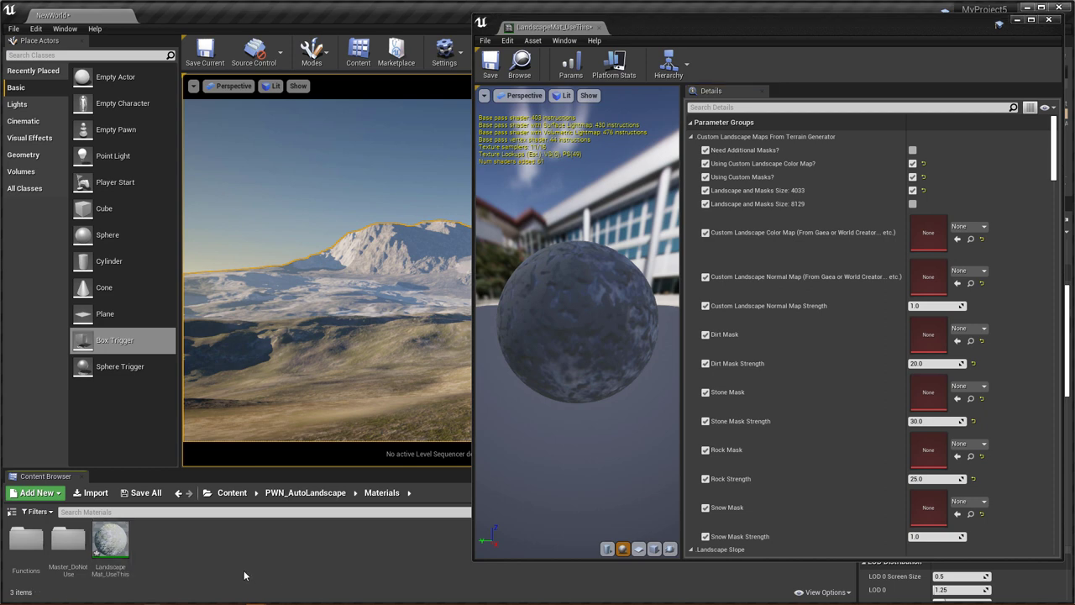
click(304, 492)
click(231, 492)
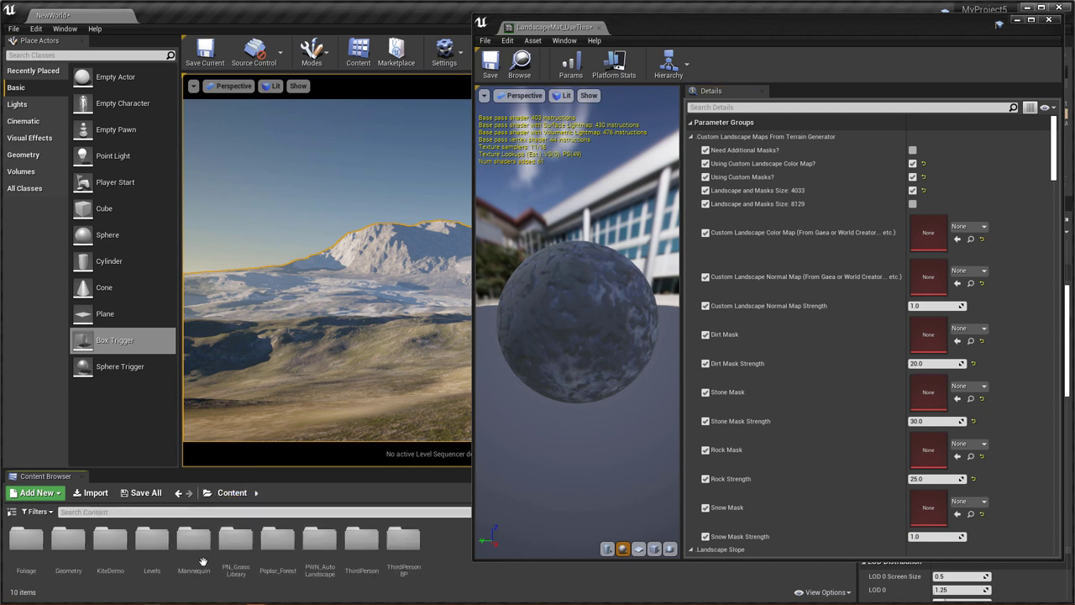
double_click(152, 538)
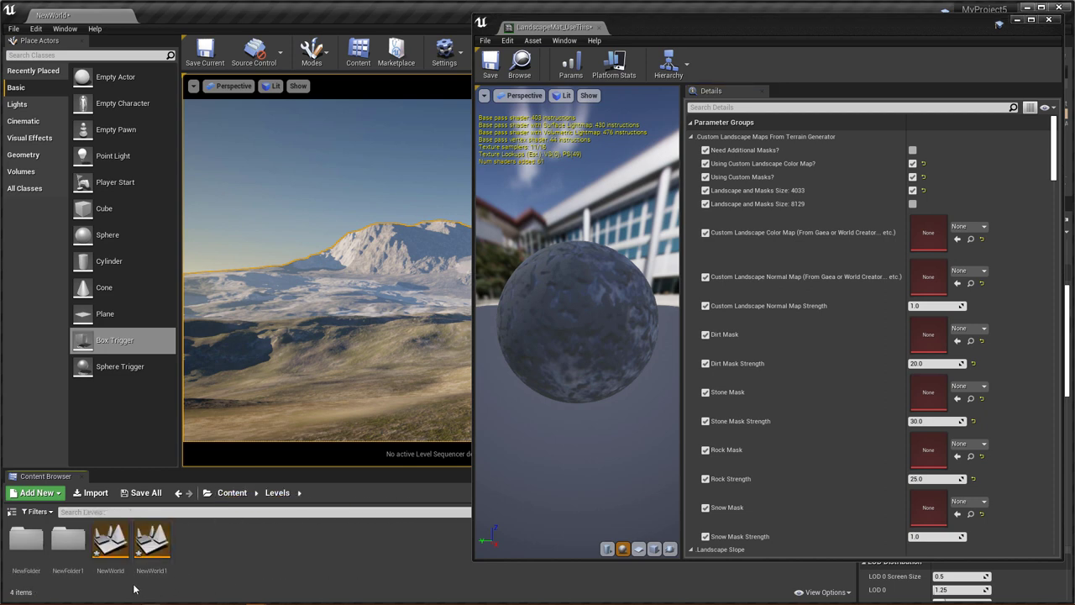
double_click(70, 548)
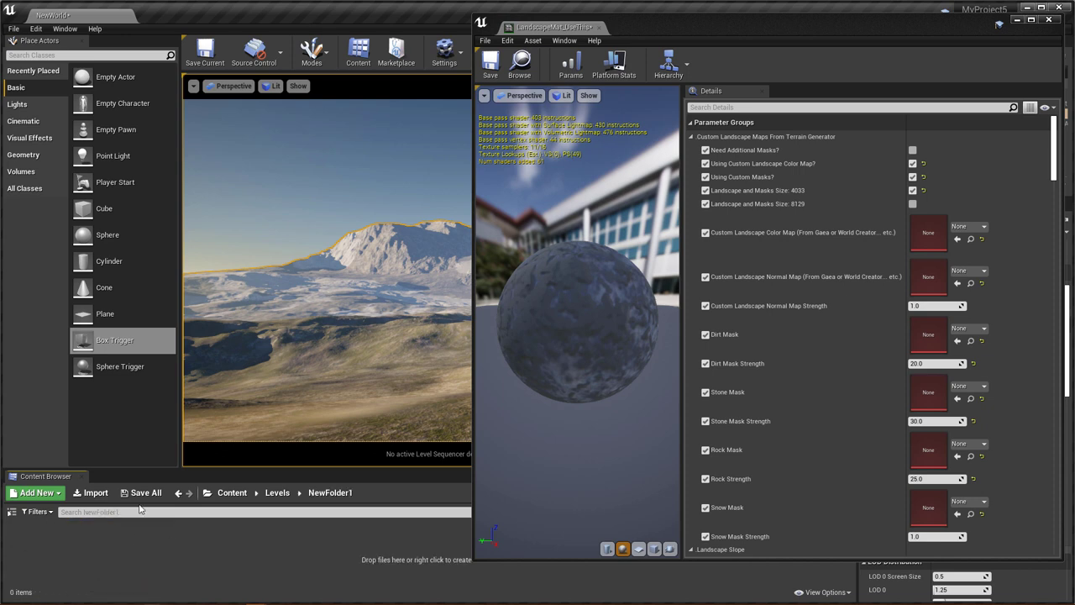
click(178, 492)
double_click(29, 542)
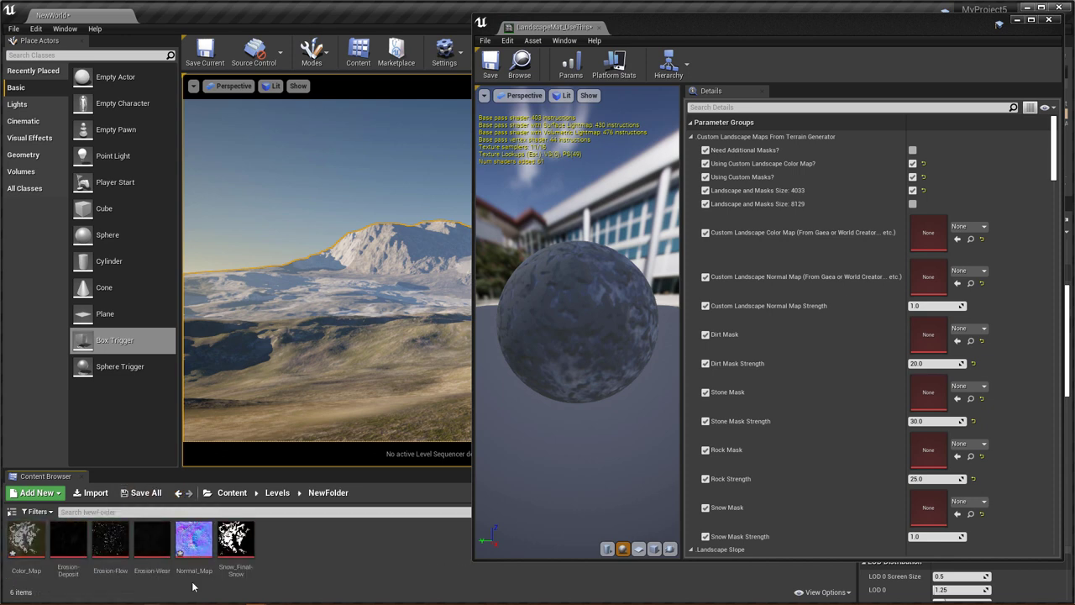
Assign the Color_Map texture to the Custom Landscape Color Map slot and reveal the landscape behind the material window.
click(26, 538)
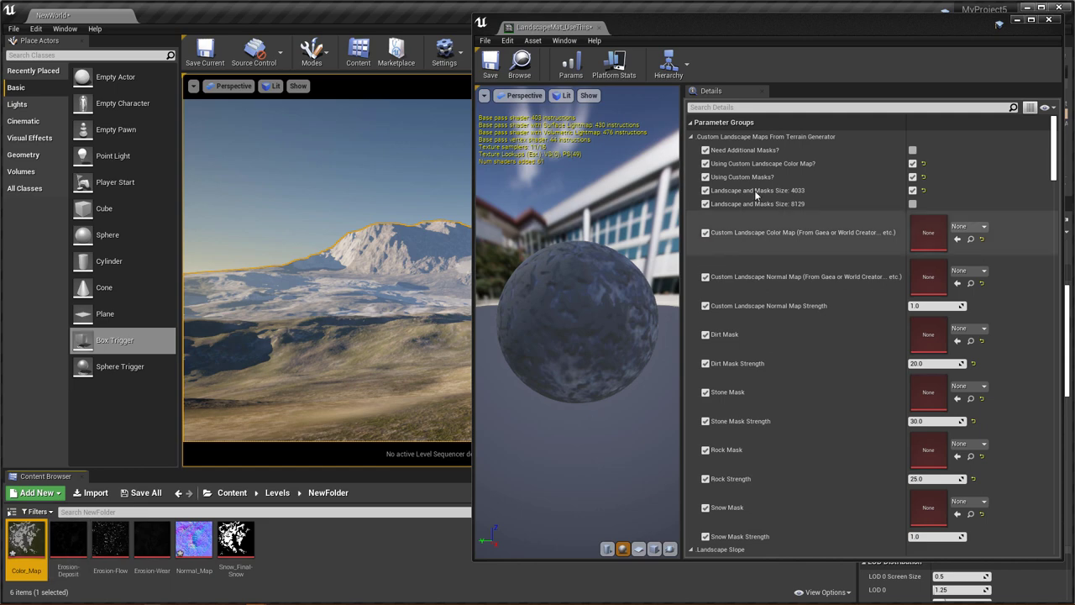
drag(763, 40, 590, 384)
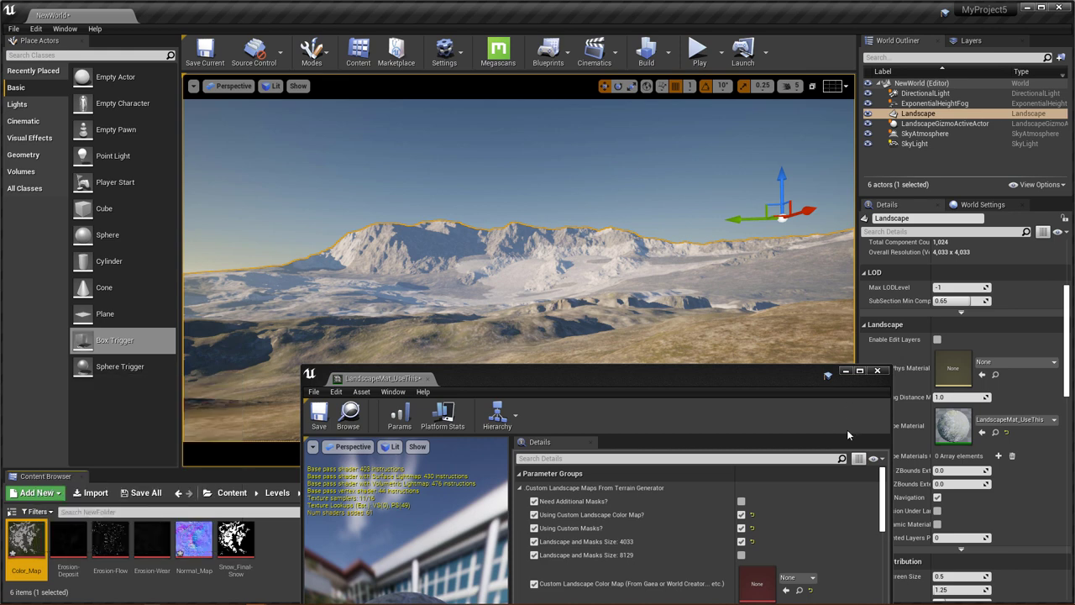
click(786, 590)
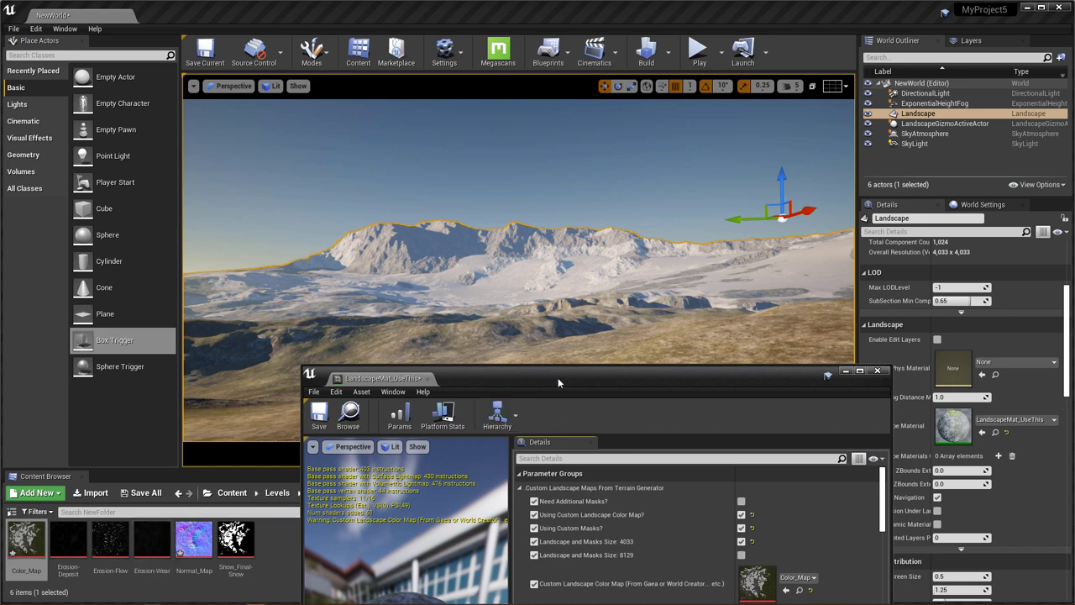
drag(558, 377, 509, 404)
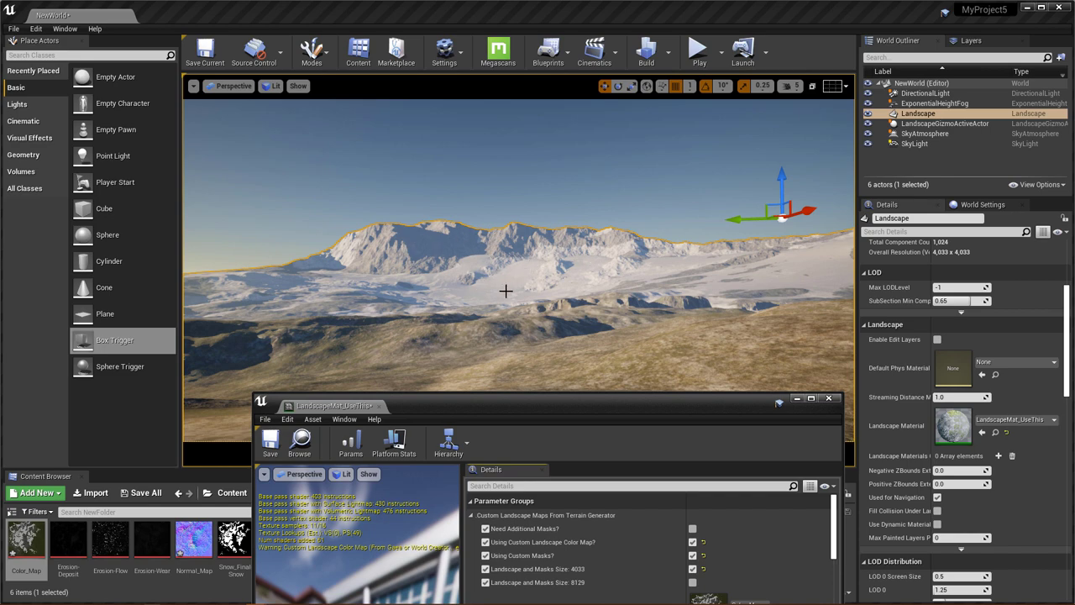
Assign the Normal_Map texture to the Custom Landscape Normal Map slot of the landscape material.
drag(571, 404, 597, 173)
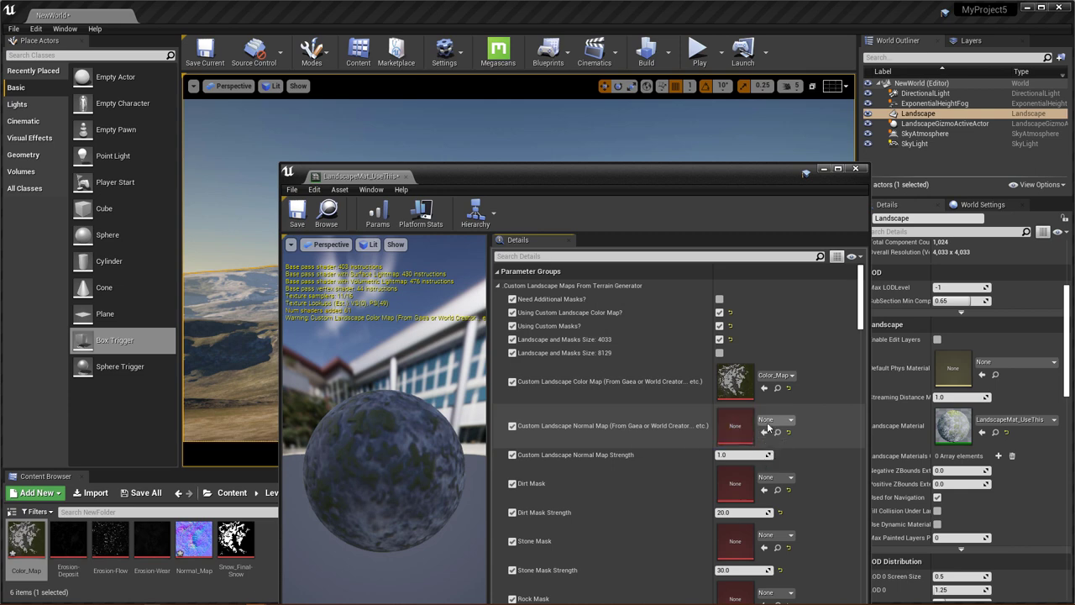
click(204, 541)
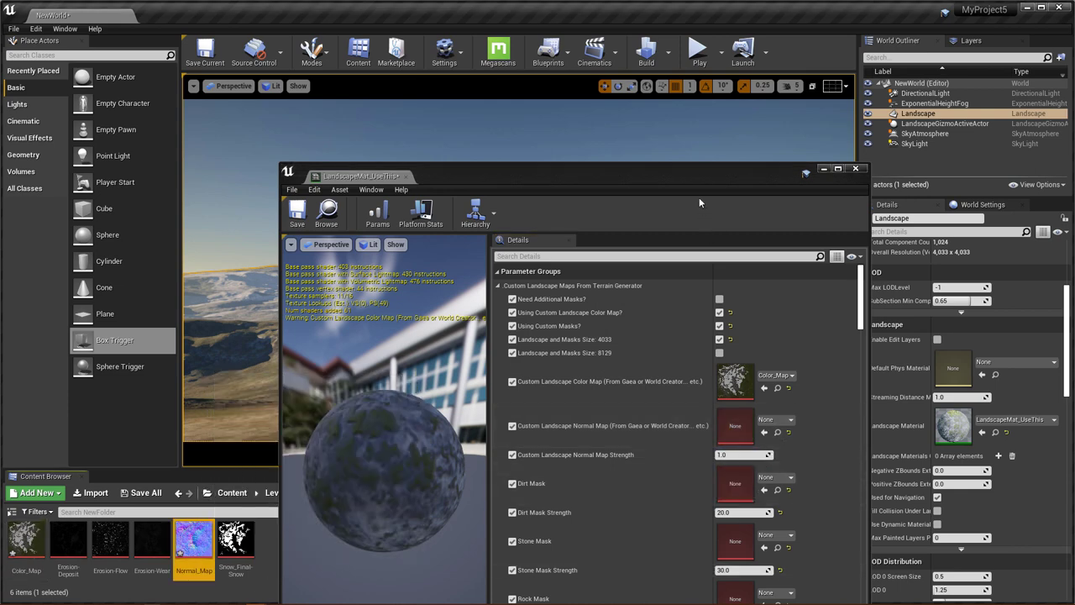
drag(698, 176, 898, 304)
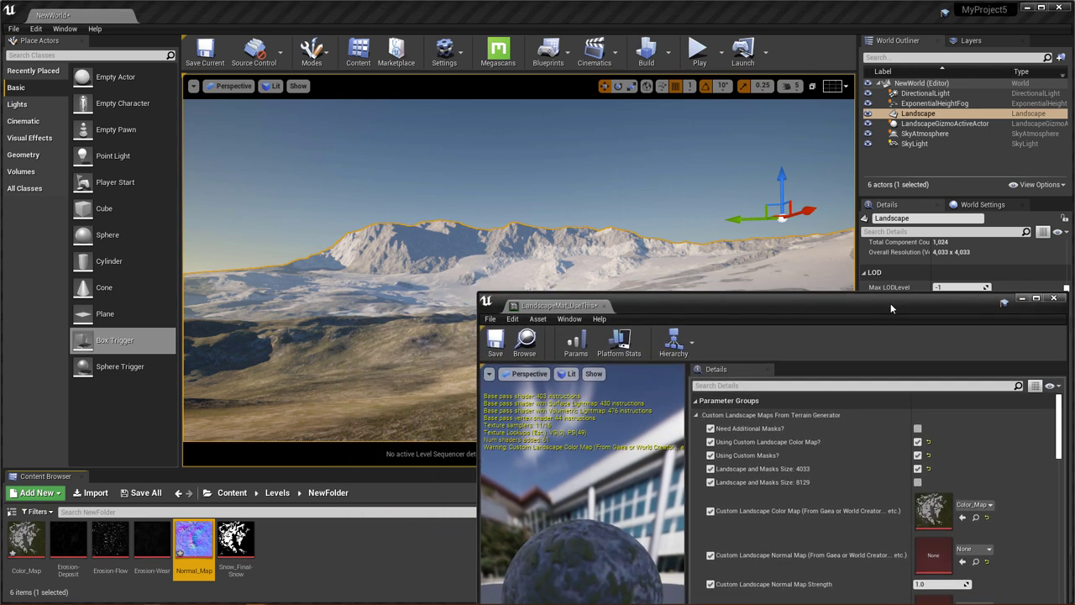
click(963, 561)
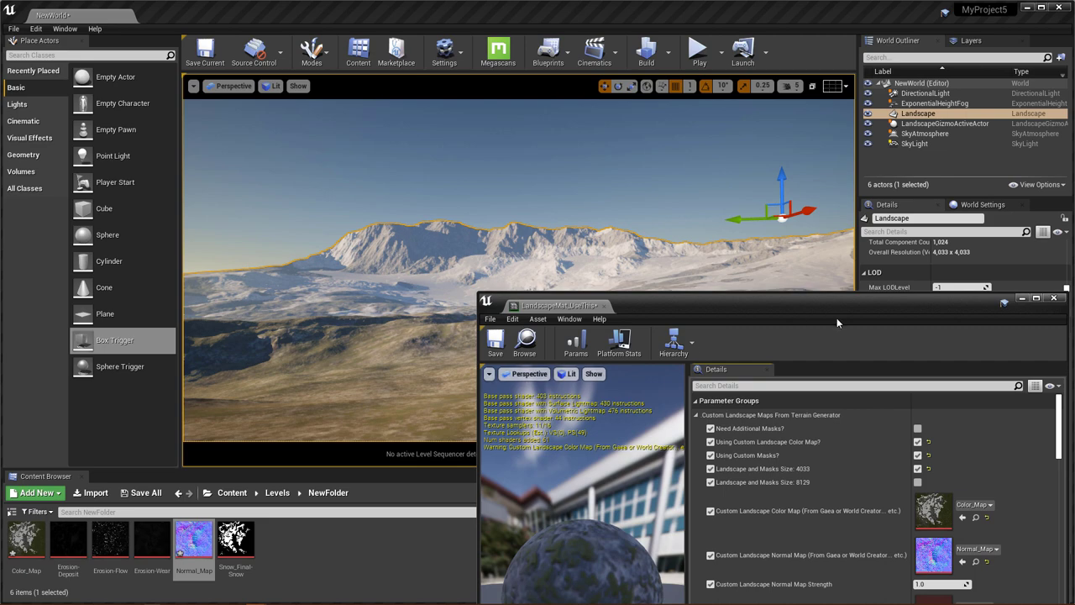
Assign the Erosion-Flow texture to the Dirt Mask slot and check the effect on the landscape.
drag(836, 323, 839, 20)
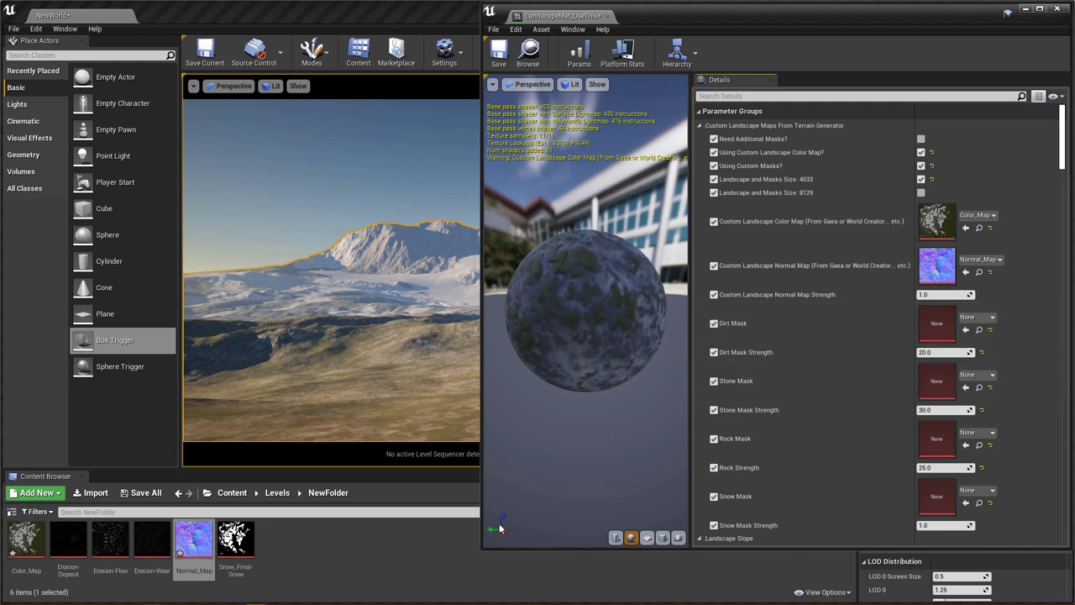
click(110, 541)
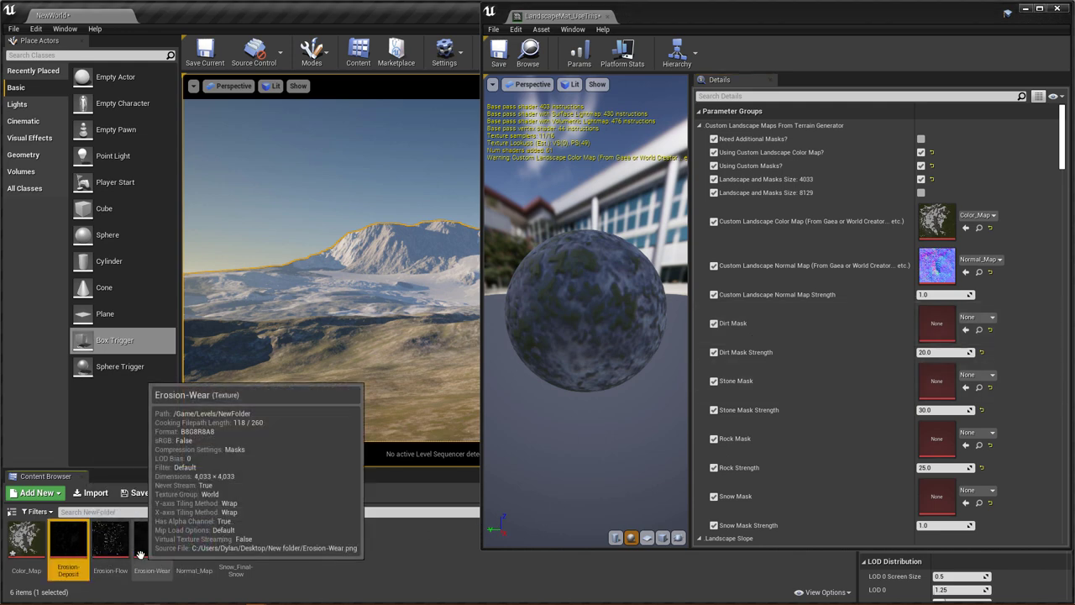
click(362, 553)
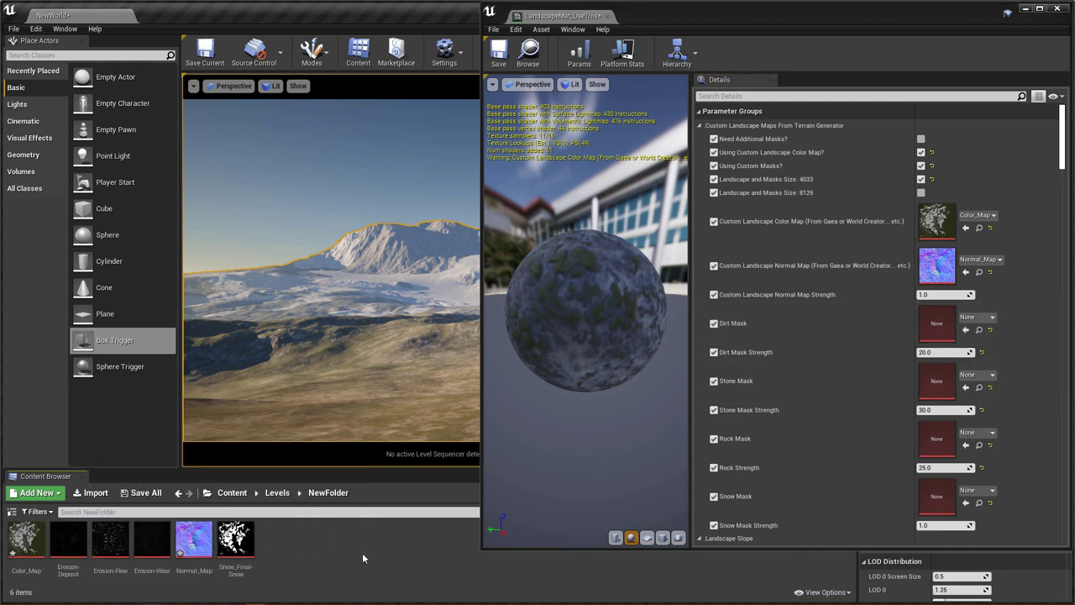
click(110, 542)
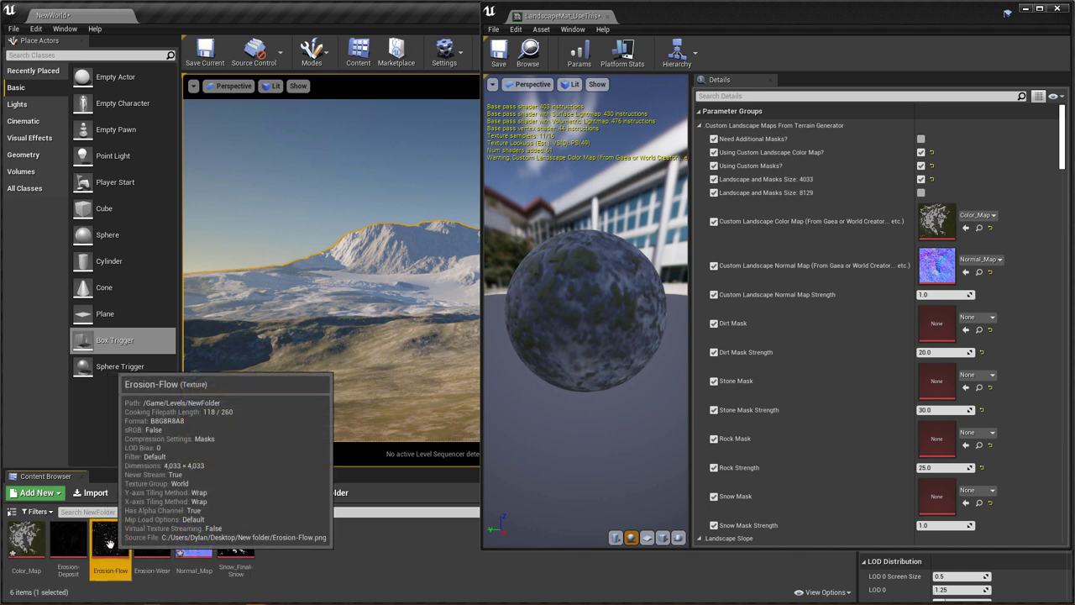
click(966, 329)
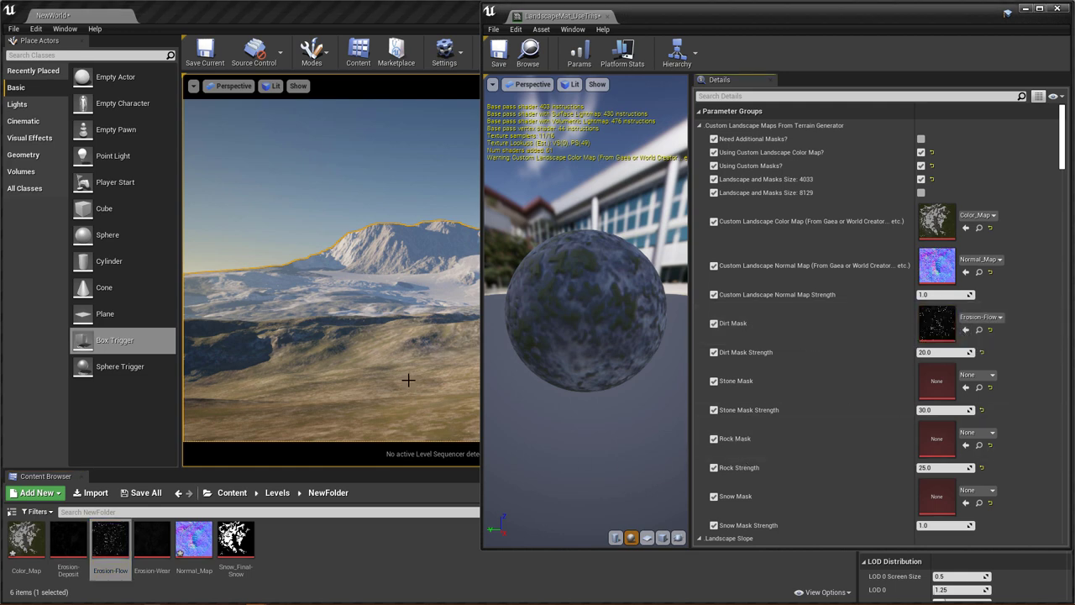
mouse_move(409, 381)
right_down()
mouse_move(462, 412)
mouse_move(474, 388)
mouse_move(424, 376)
right_up()
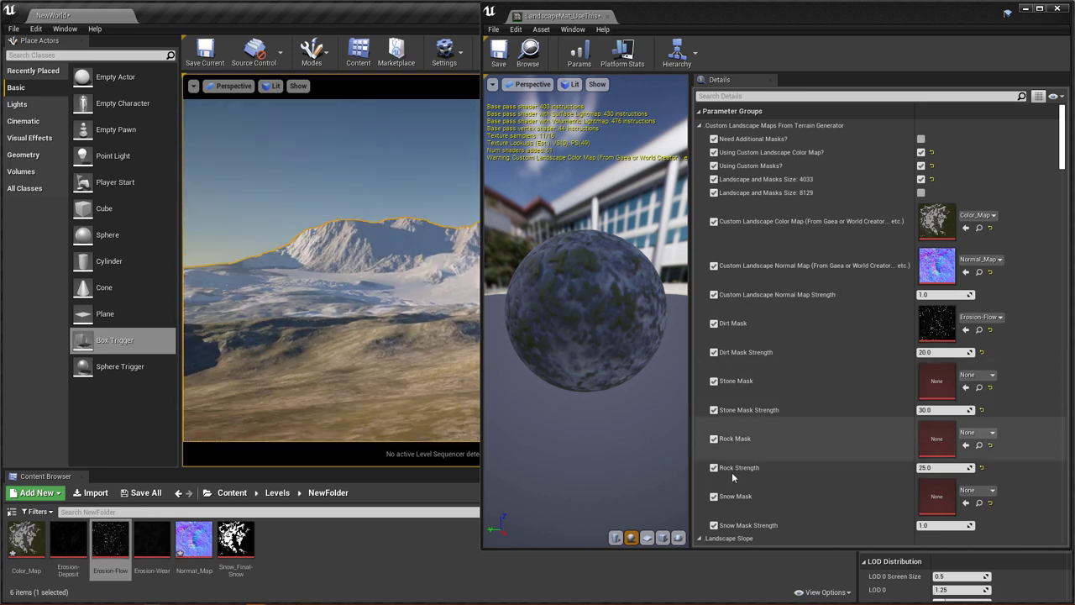
Set the Dirt Mask Strength, Stone Mask Strength and Rock Strength to 1 and check the effect on the landscape.
click(946, 353)
text(1)
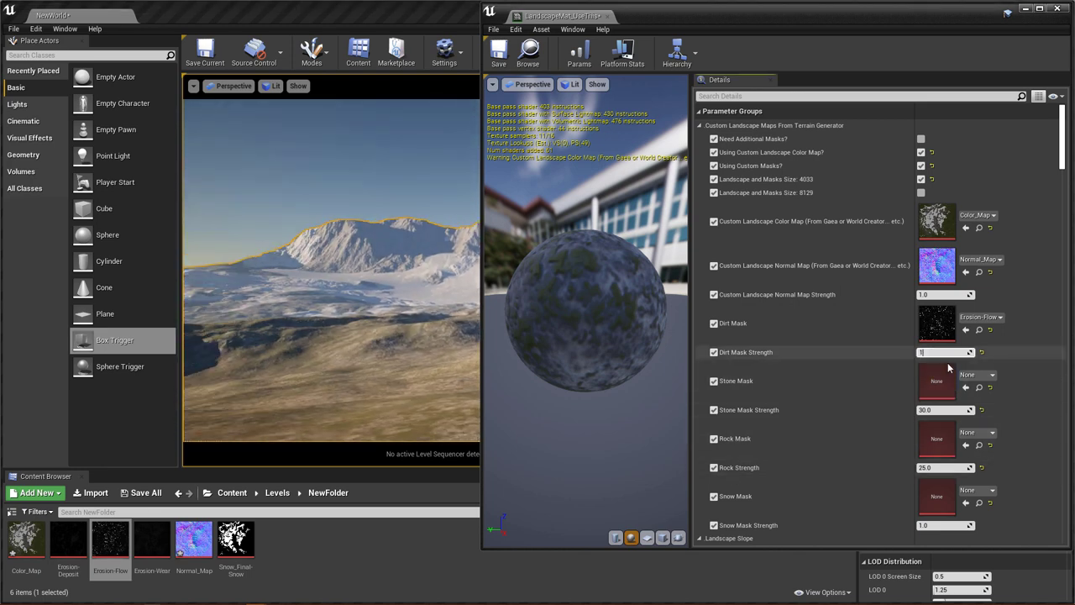
click(945, 409)
text(1)
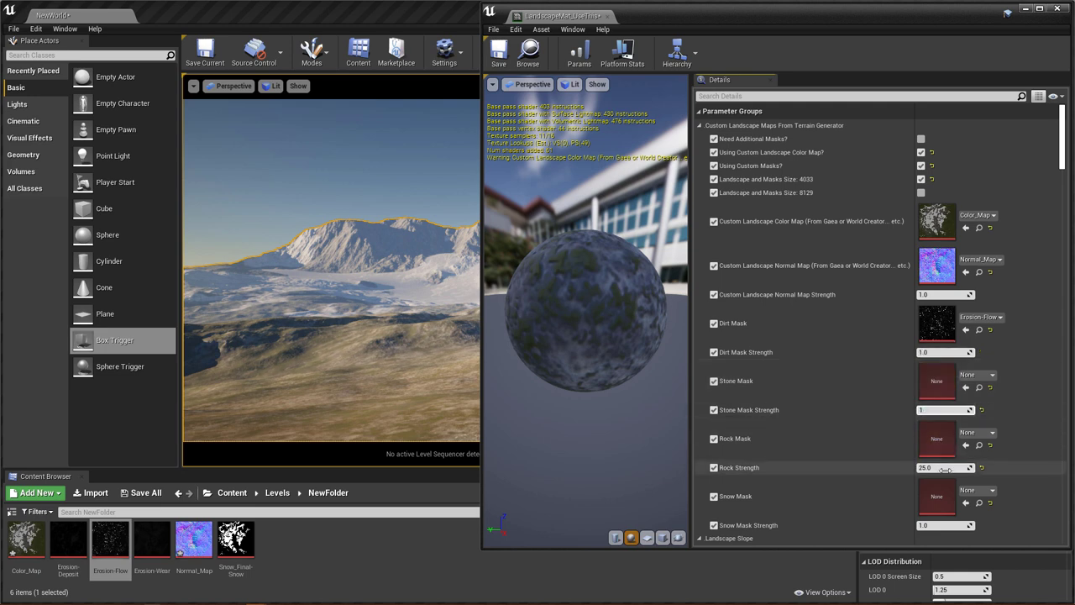
click(946, 466)
text(1)
key(Return)
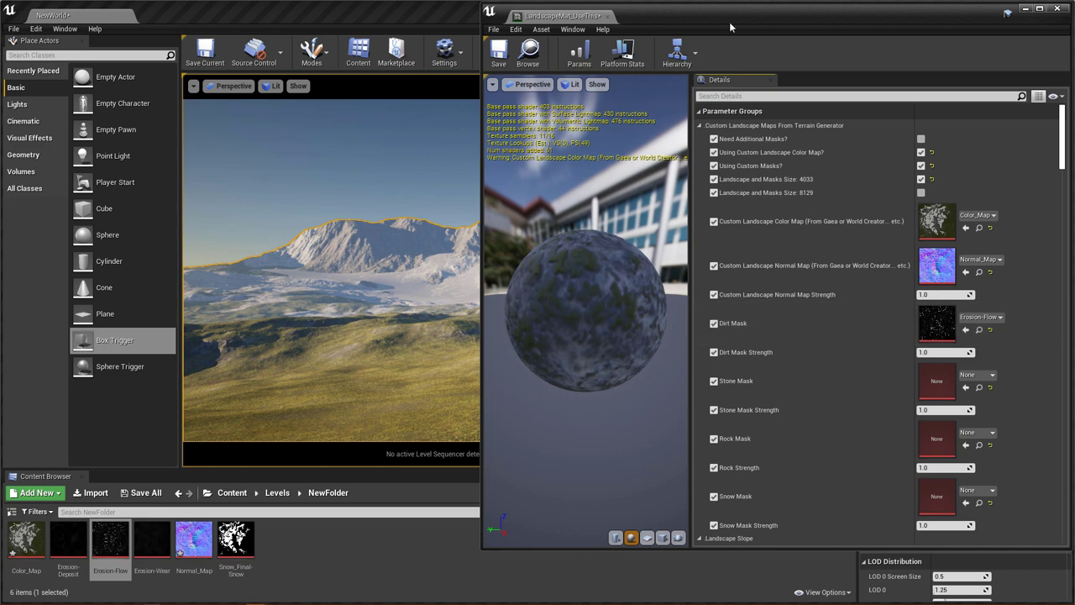
drag(729, 24, 988, 367)
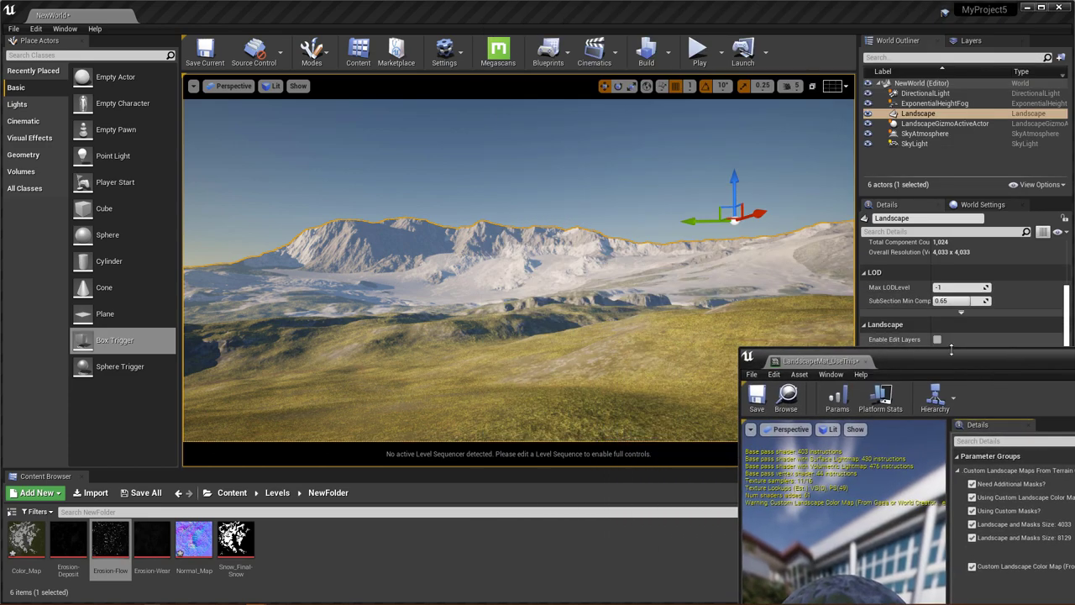
drag(953, 360, 657, 49)
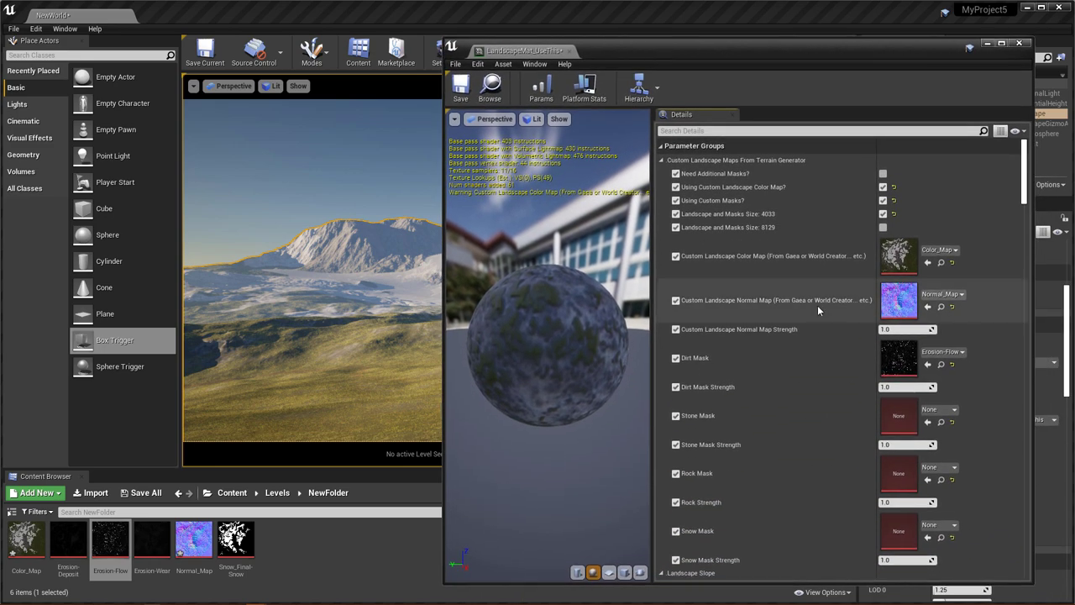
Assign the Erosion-Deposit texture to the Stone Mask slot and the Erosion-Wear texture to the Rock Mask slot.
click(883, 215)
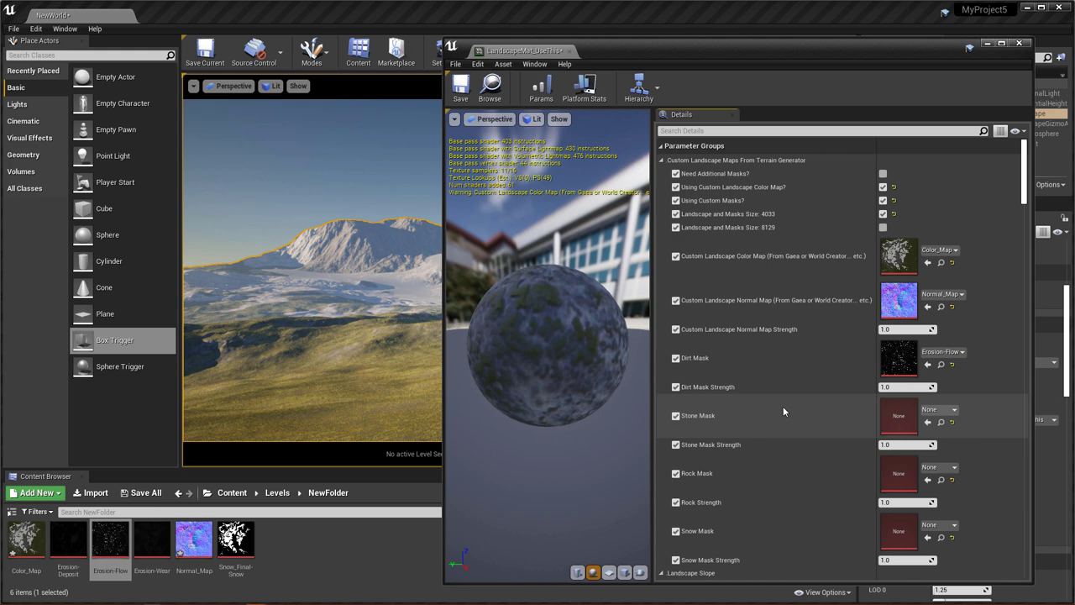
click(72, 542)
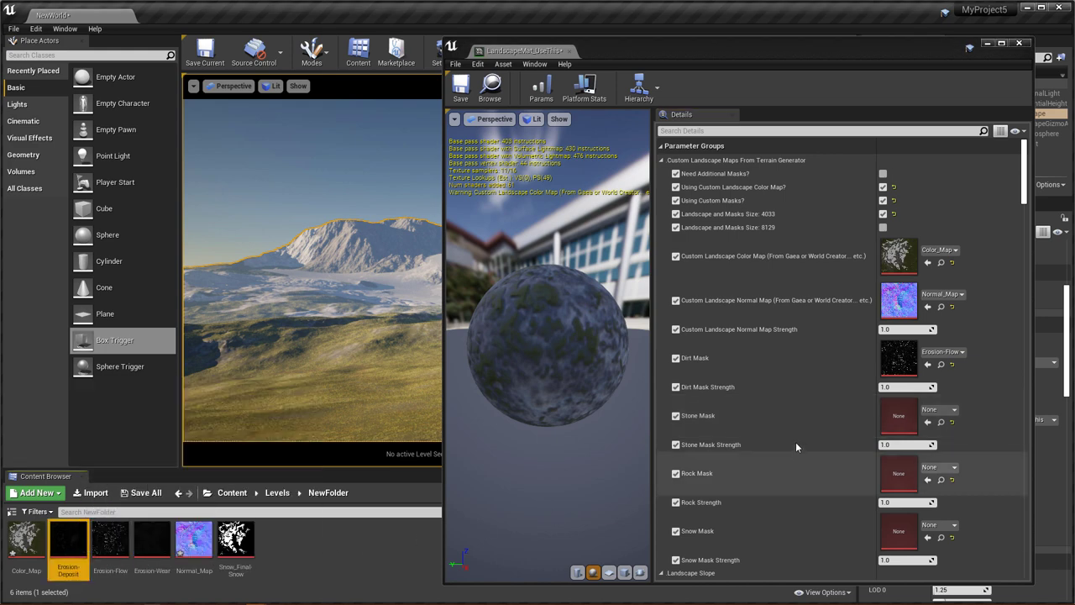
click(927, 422)
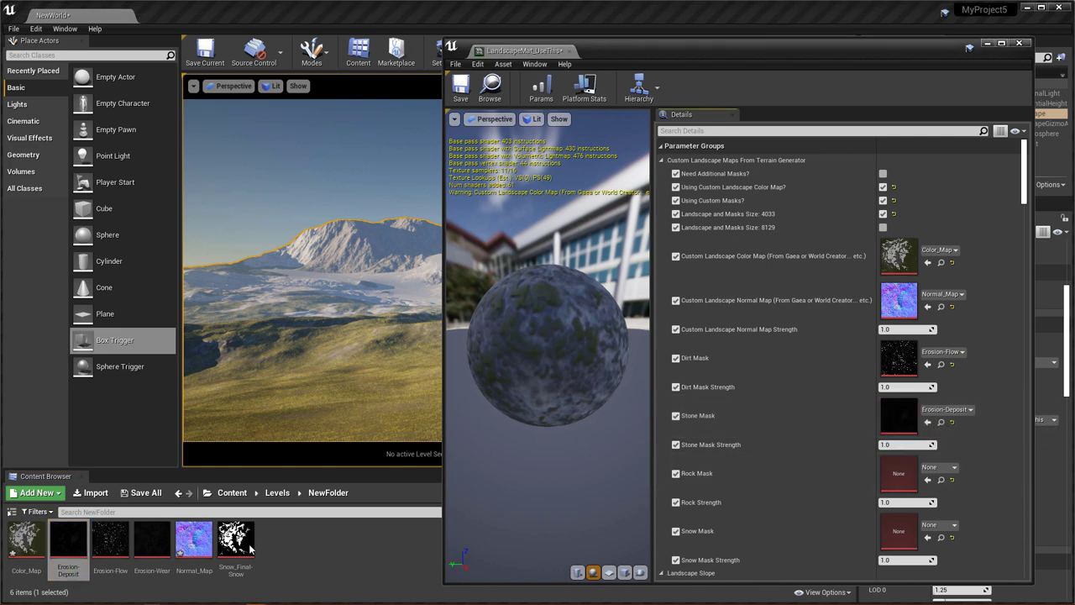
click(152, 542)
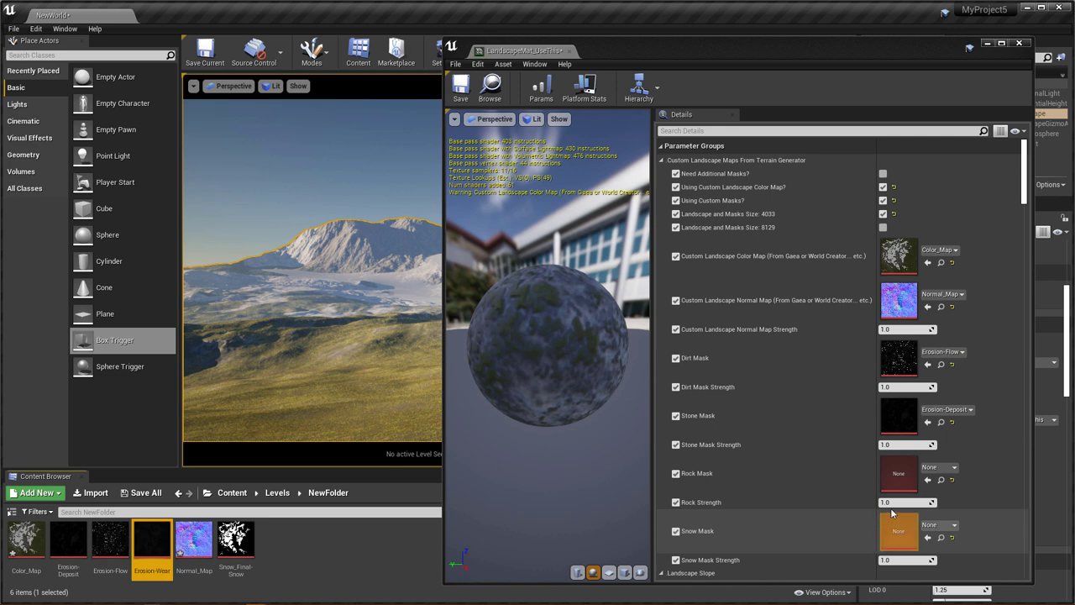
click(927, 485)
click(928, 485)
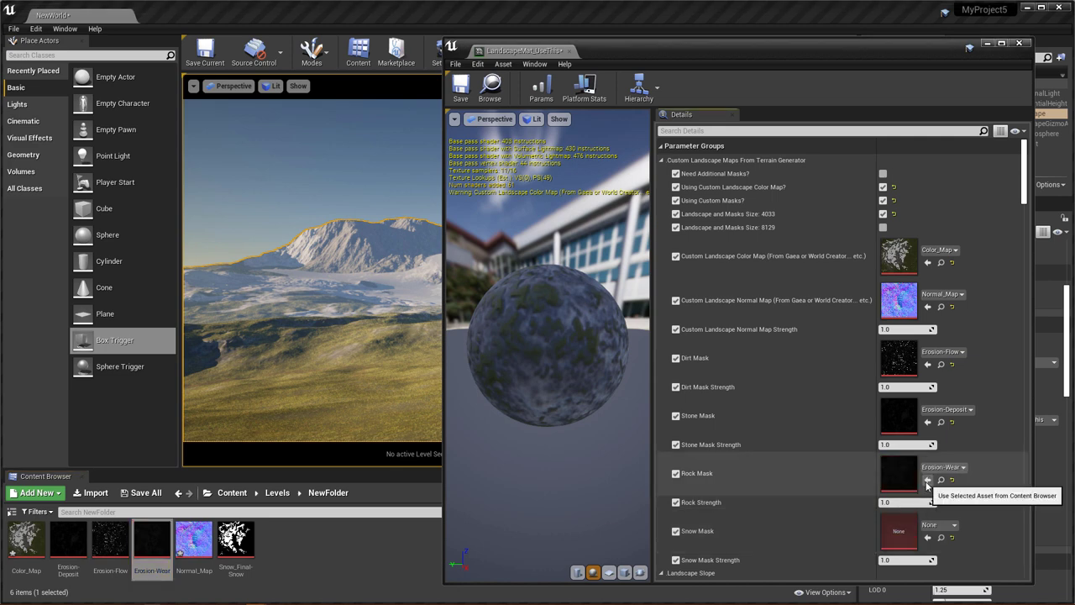
Assign the Snow_Final-Snow texture to the Snow Mask slot and check the snow coverage on the landscape.
click(235, 571)
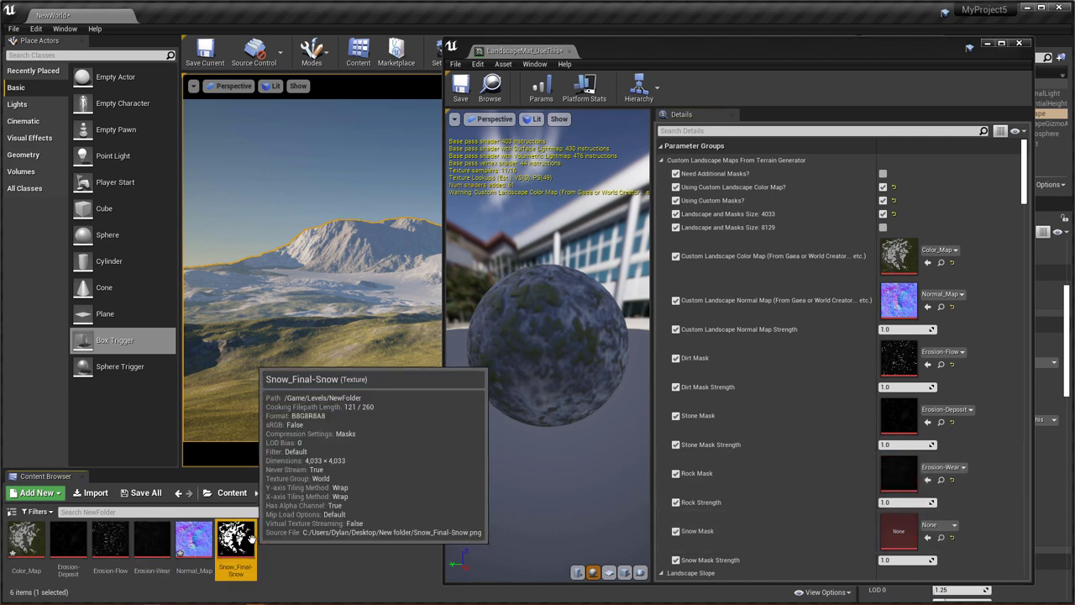
click(928, 537)
click(928, 537)
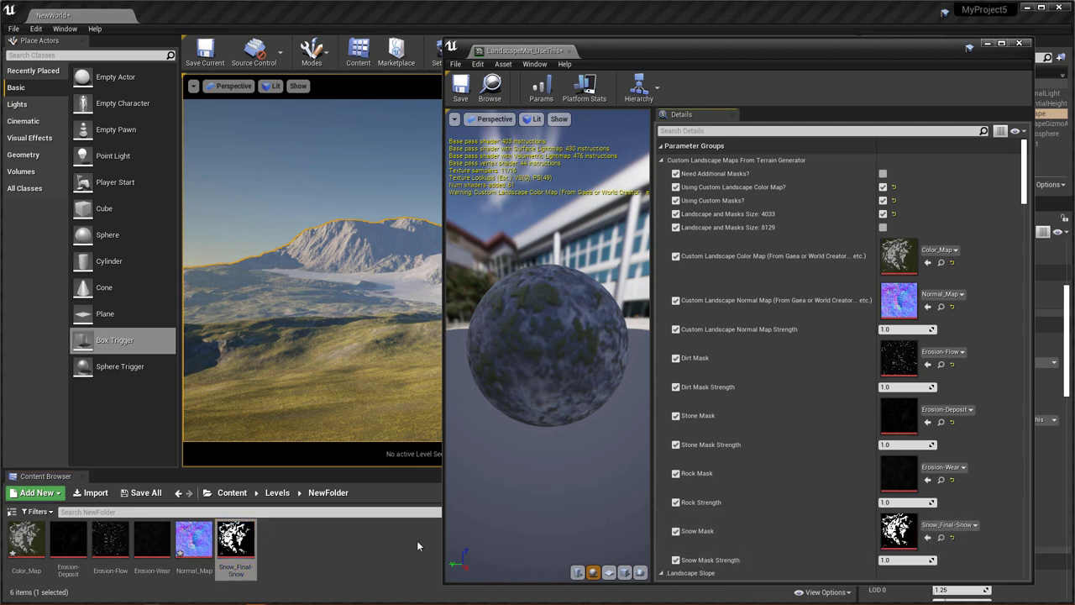
click(395, 555)
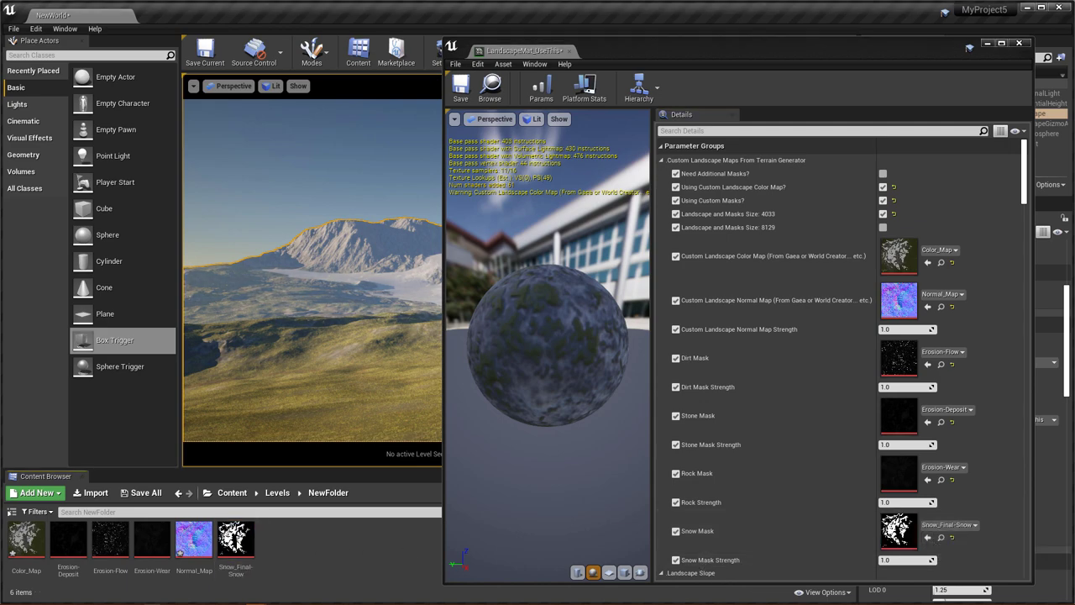
drag(748, 46, 661, 535)
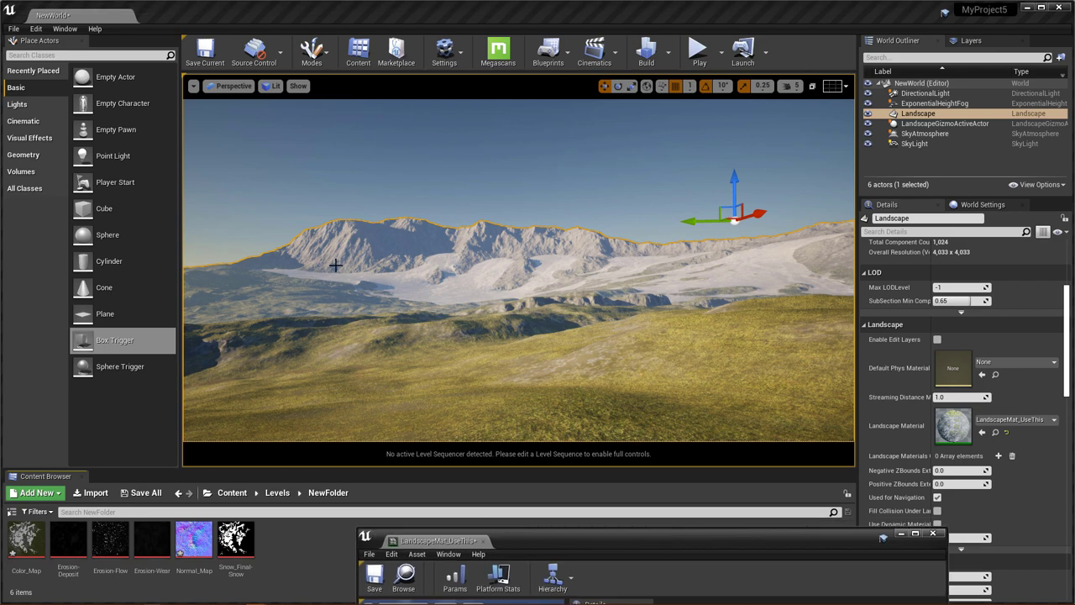
drag(652, 542, 593, 126)
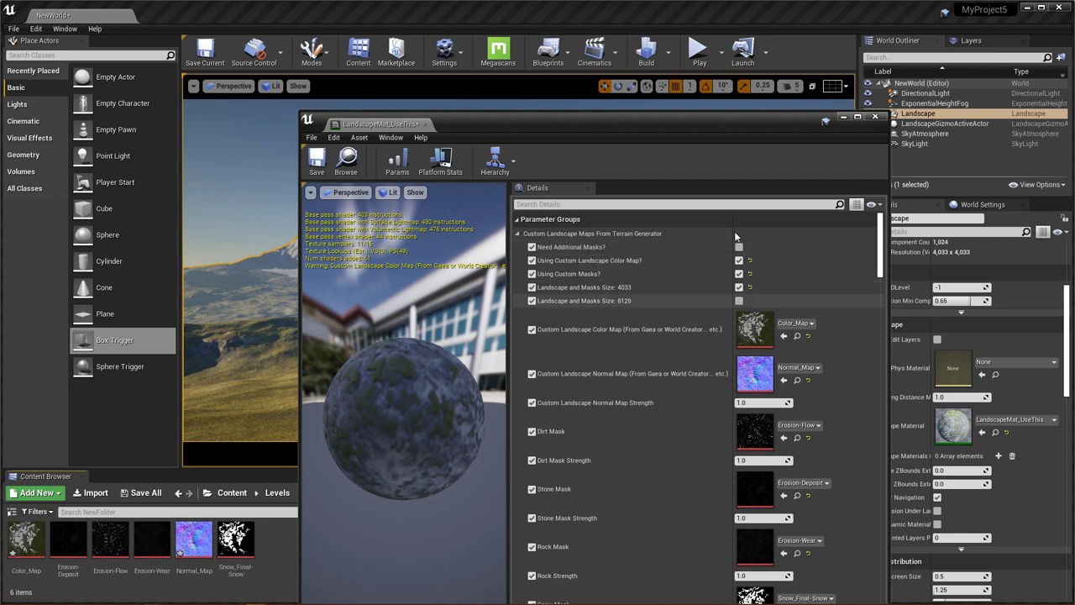
Review the material's mask and strength parameters, and examine the masked landscape from the foreground hills toward the mountain range.
scroll(752, 320, down, 2)
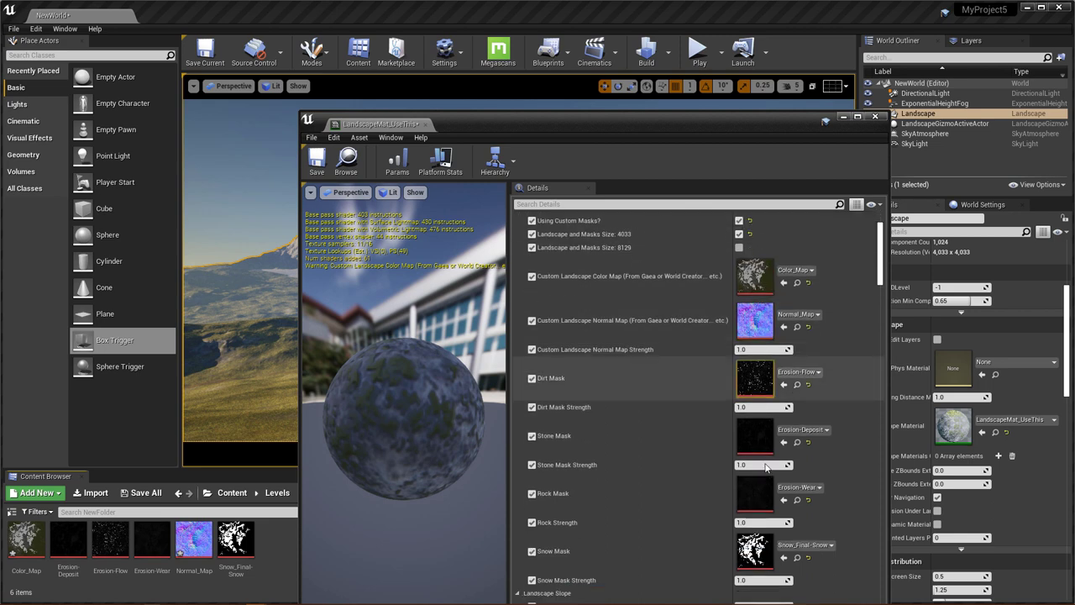
scroll(755, 360, down, 3)
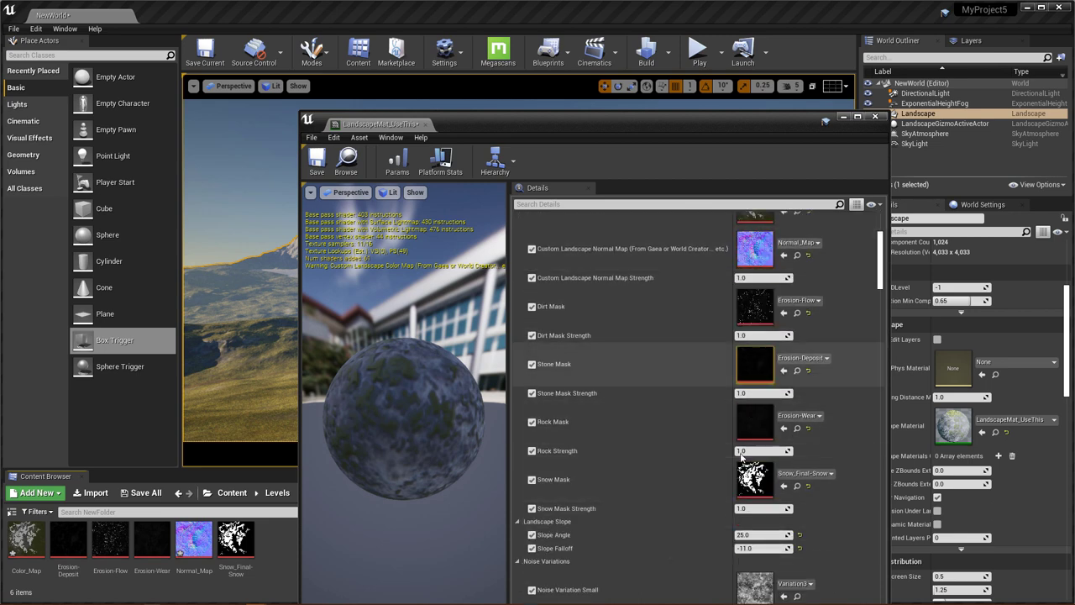
scroll(739, 449, up, 2)
drag(619, 126, 624, 548)
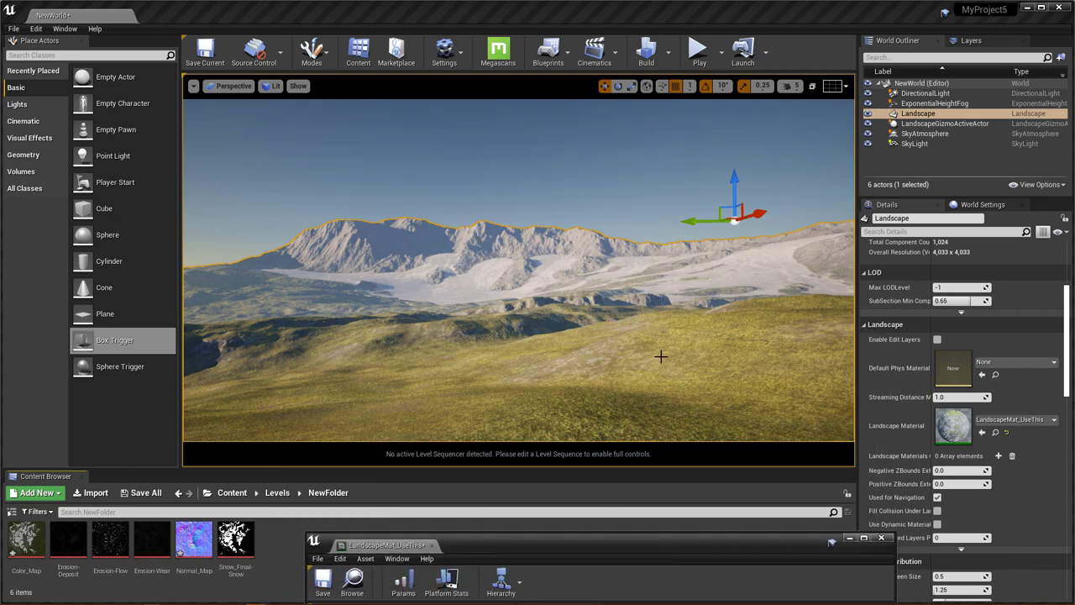
click(660, 356)
right_drag(660, 355, 537, 355)
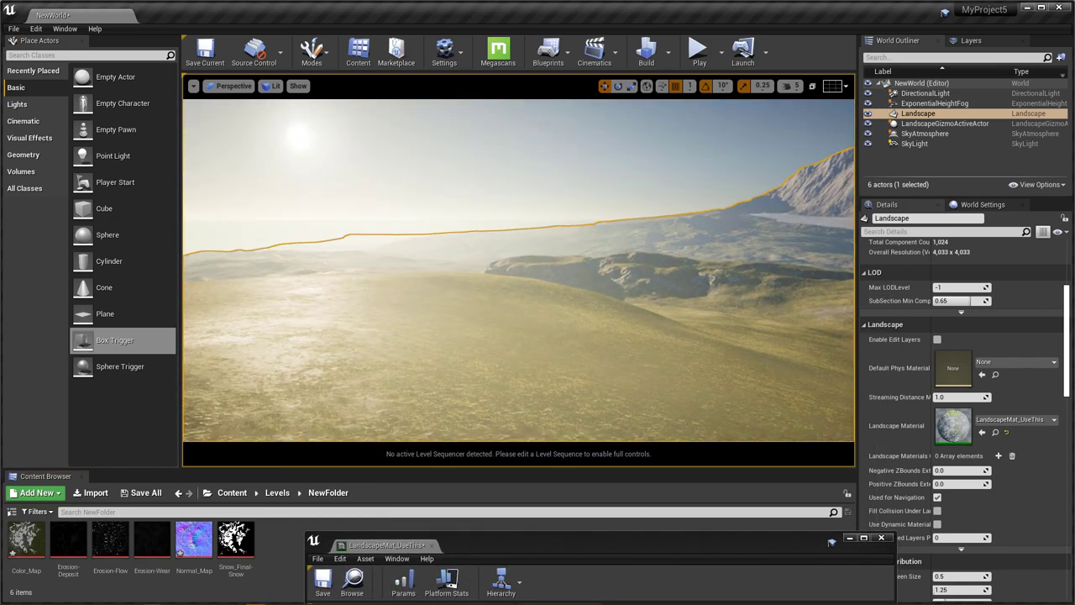
right_drag(518, 270, 739, 290)
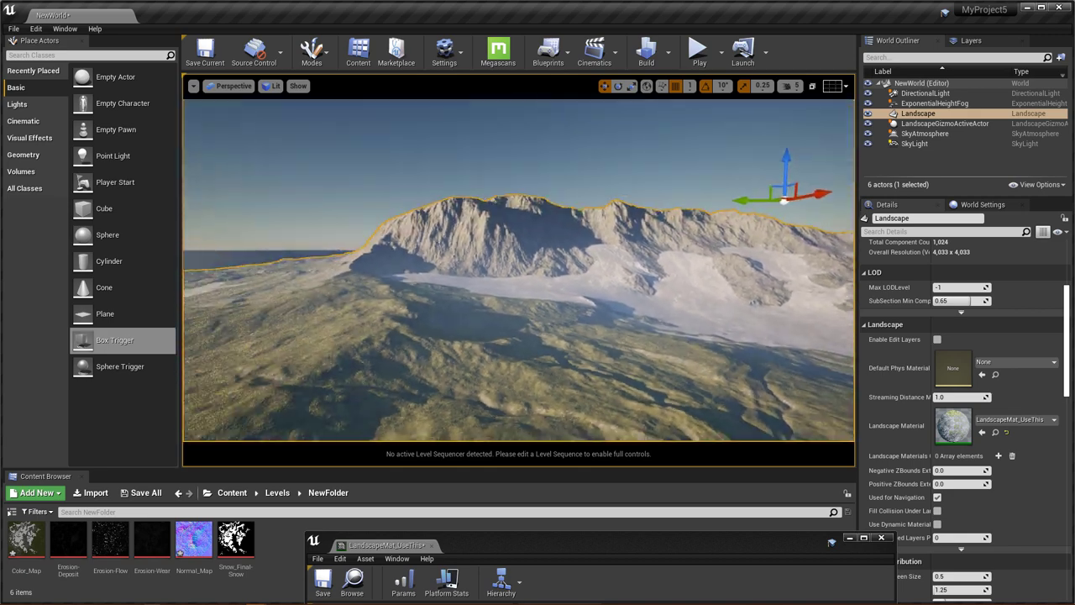
right_drag(278, 277, 278, 277)
Show the landscape's paintable target layers in Landscape mode's Paint tools and return to Select mode.
click(329, 59)
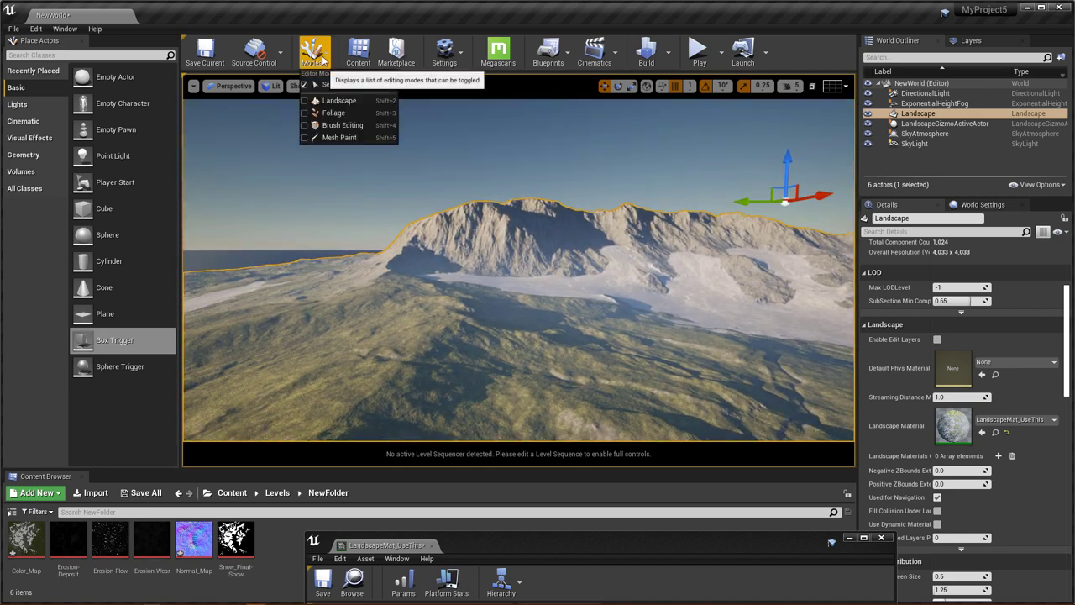
click(328, 106)
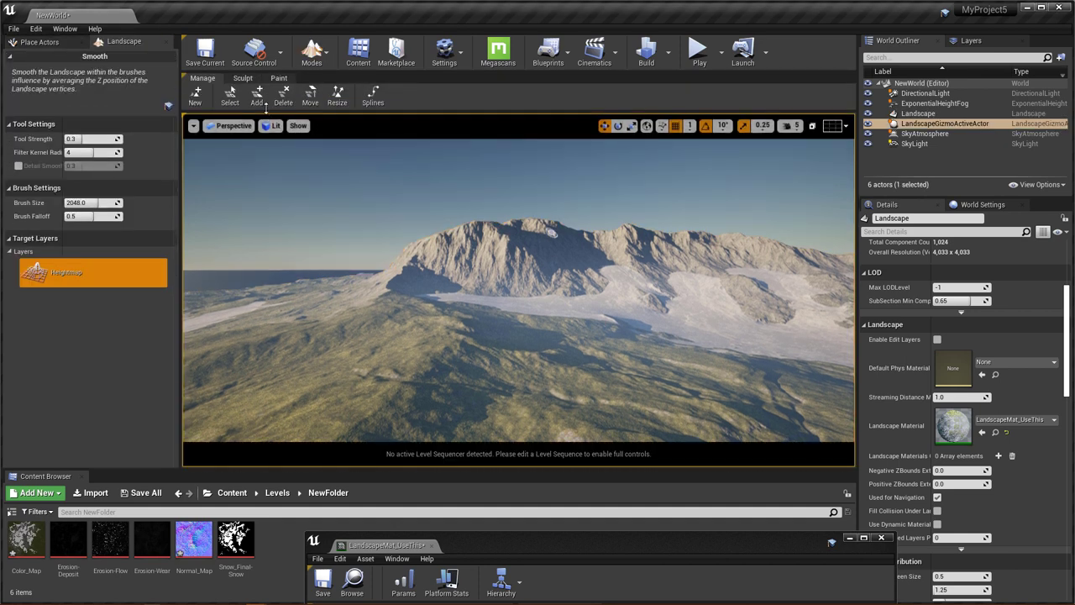
click(279, 77)
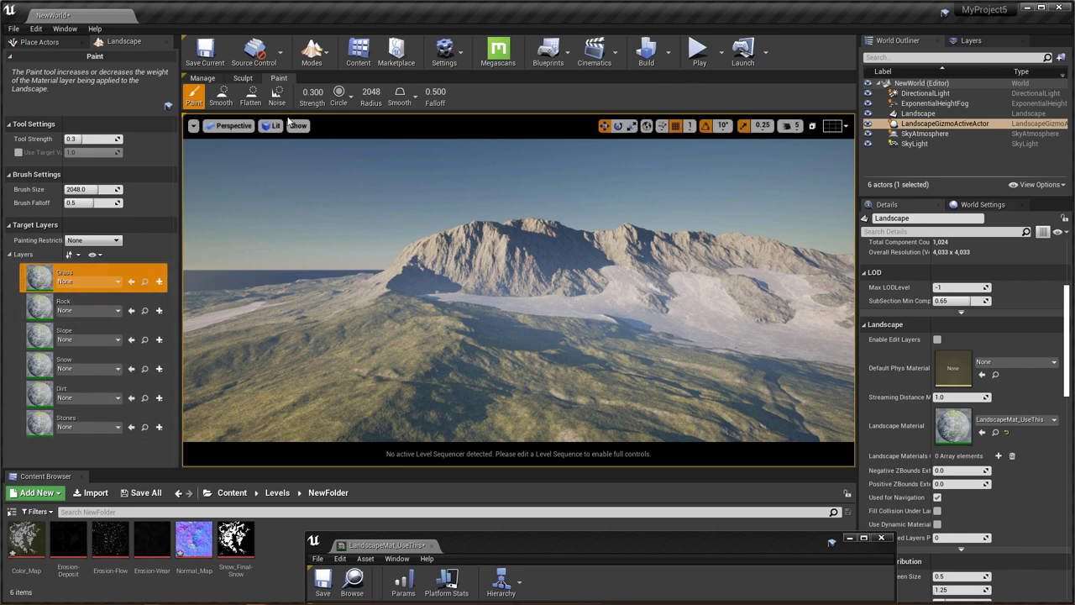
click(315, 56)
click(335, 83)
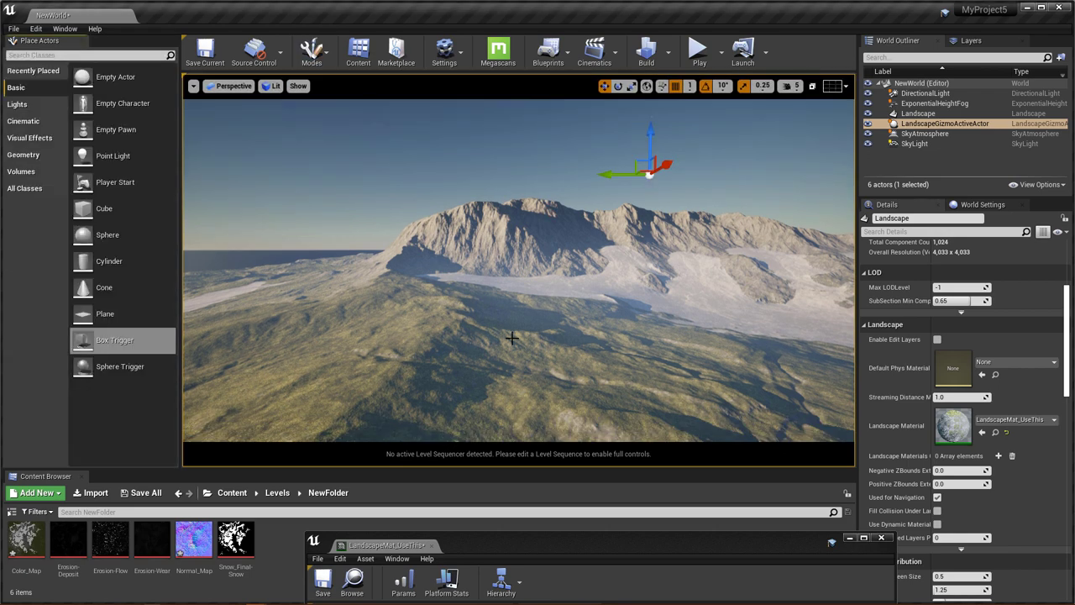
Fly over the terrain to examine how grass, rock and snow are distributed across the hills, valley and mountains.
right_drag(501, 330, 531, 294)
key(w)
key(w)
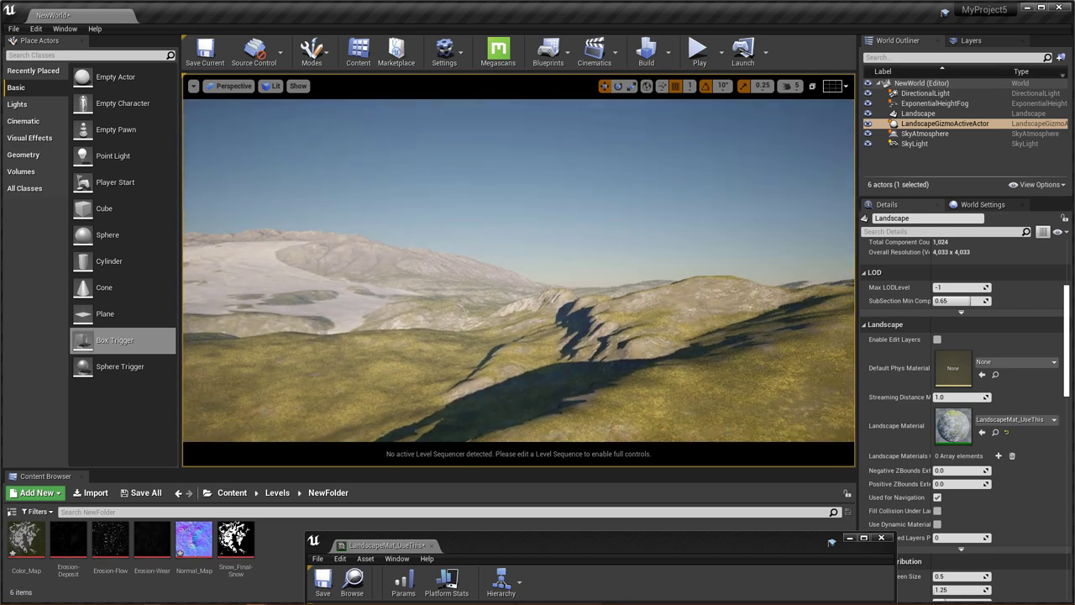
right_drag(610, 356, 362, 343)
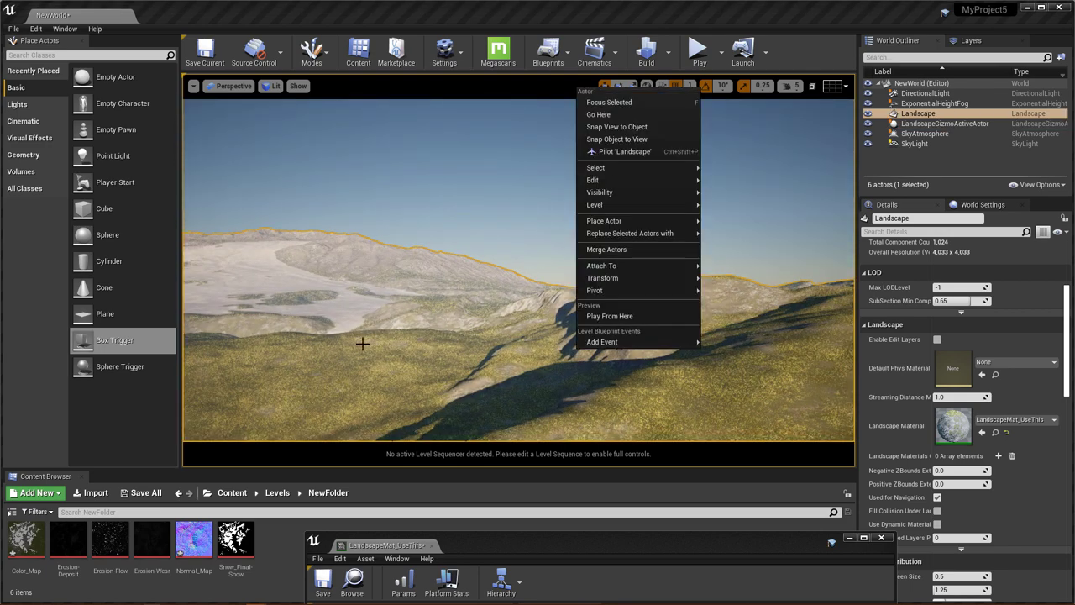
right_drag(507, 349, 469, 337)
right_drag(607, 345, 655, 338)
right_click(574, 349)
click(501, 341)
right_click(597, 343)
key(w)
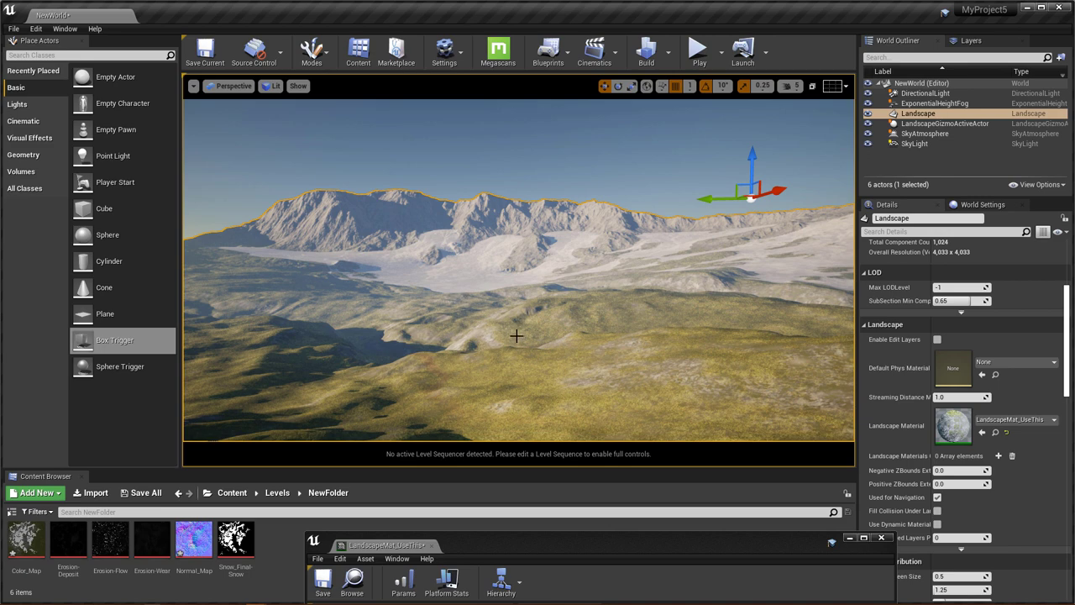
right_drag(567, 344, 520, 329)
key(w)
key(w)
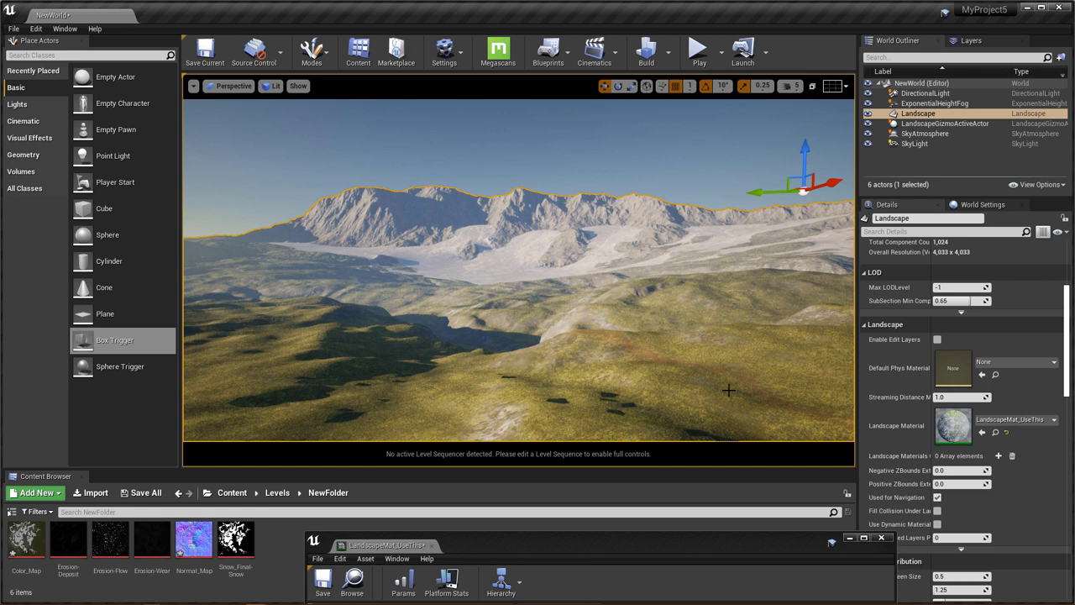
Bring the material window beside the visible landscape and set the Dirt Mask Strength to 20.
drag(579, 534, 278, 20)
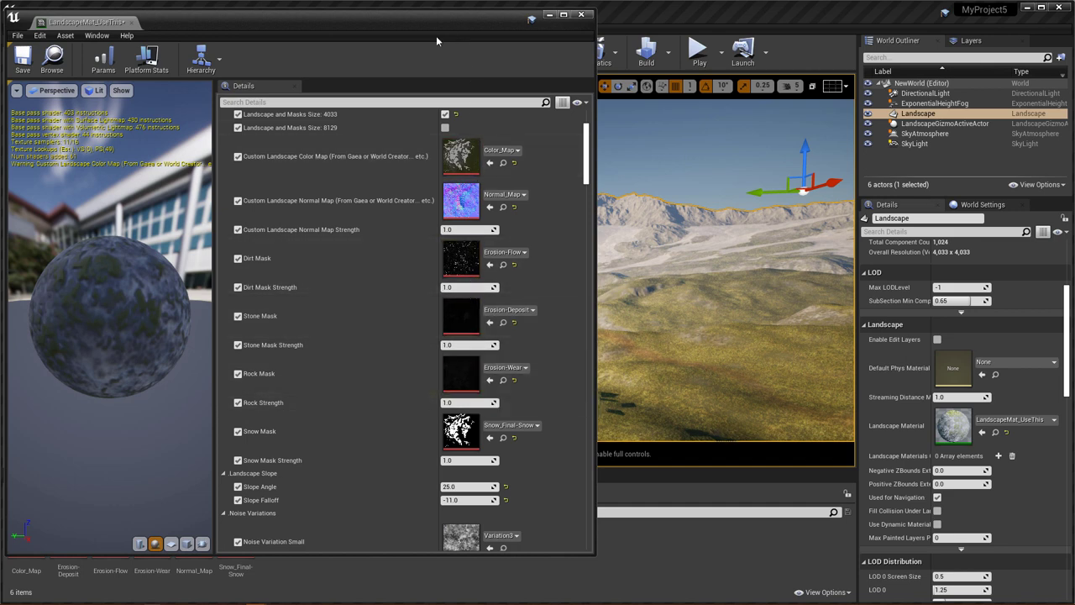
drag(435, 35, 270, 76)
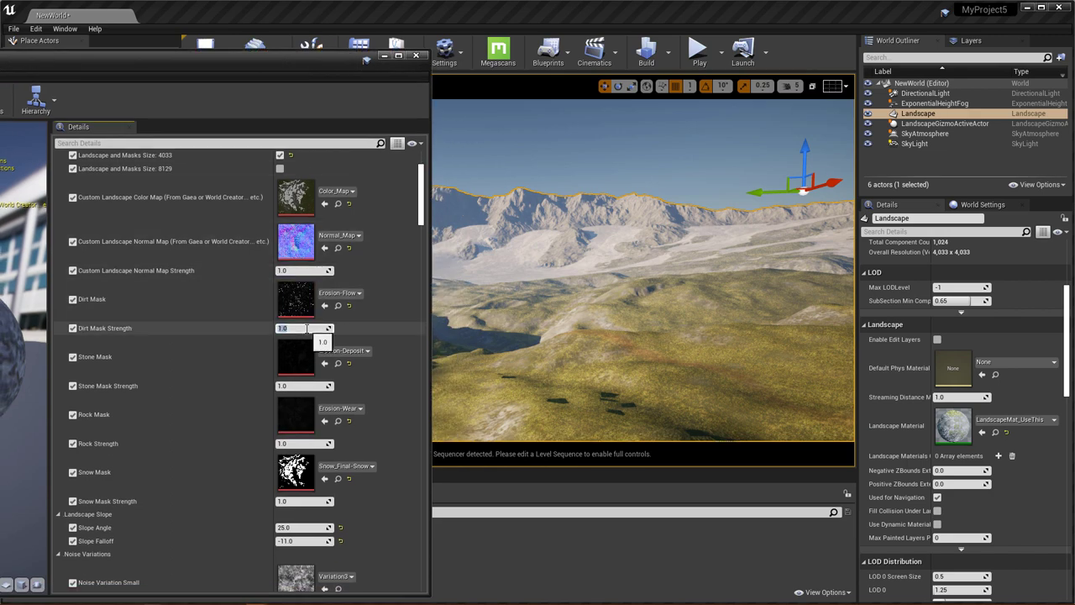
key(Return)
click(653, 345)
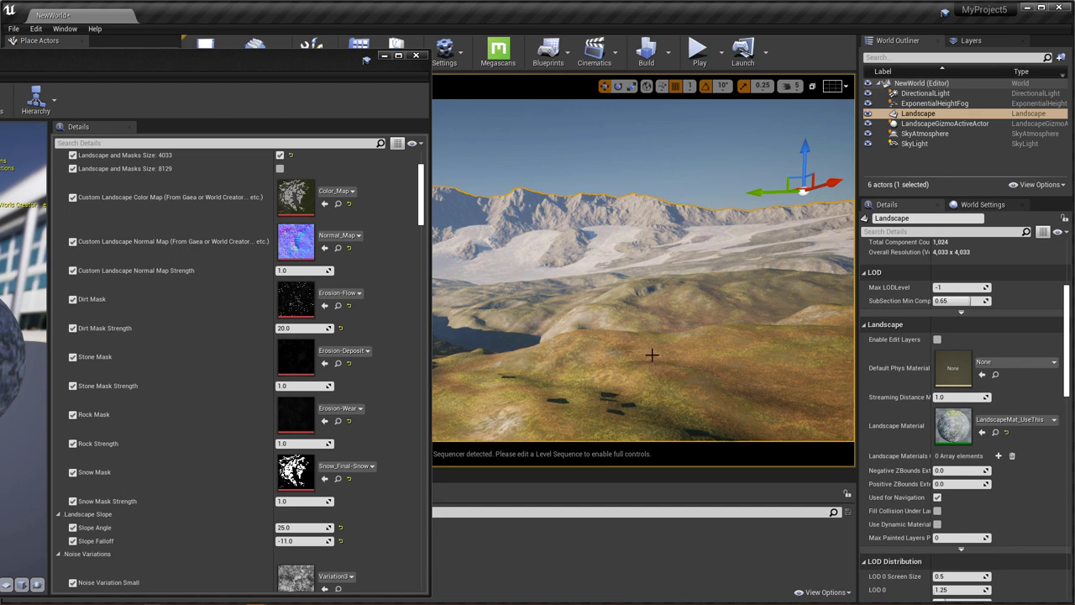
Examine the dirt mask's coverage on the foreground hills up close and uncover the whole viewport.
mouse_move(631, 352)
right_down()
mouse_move(546, 369)
mouse_move(470, 352)
mouse_move(622, 361)
mouse_move(629, 352)
right_up()
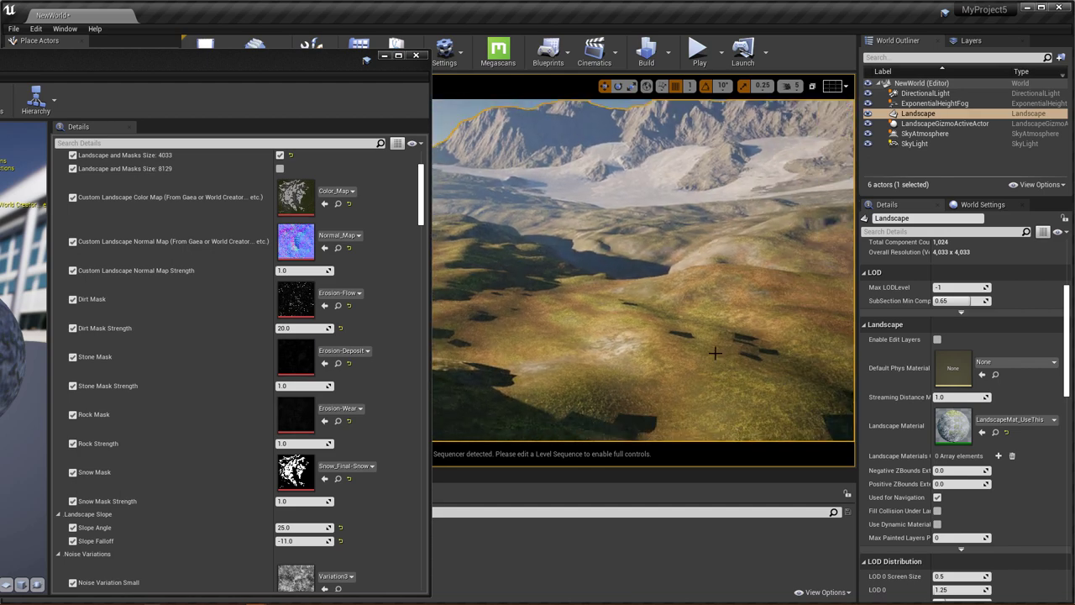
right_drag(715, 353, 715, 378)
right_drag(711, 320, 534, 237)
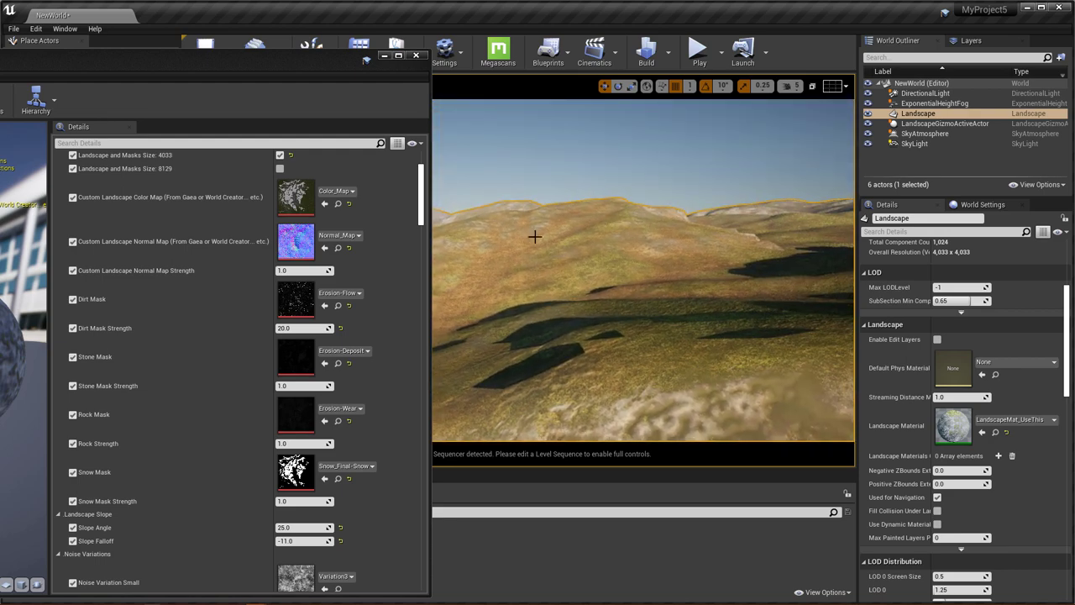
right_click(597, 338)
right_drag(597, 338, 588, 369)
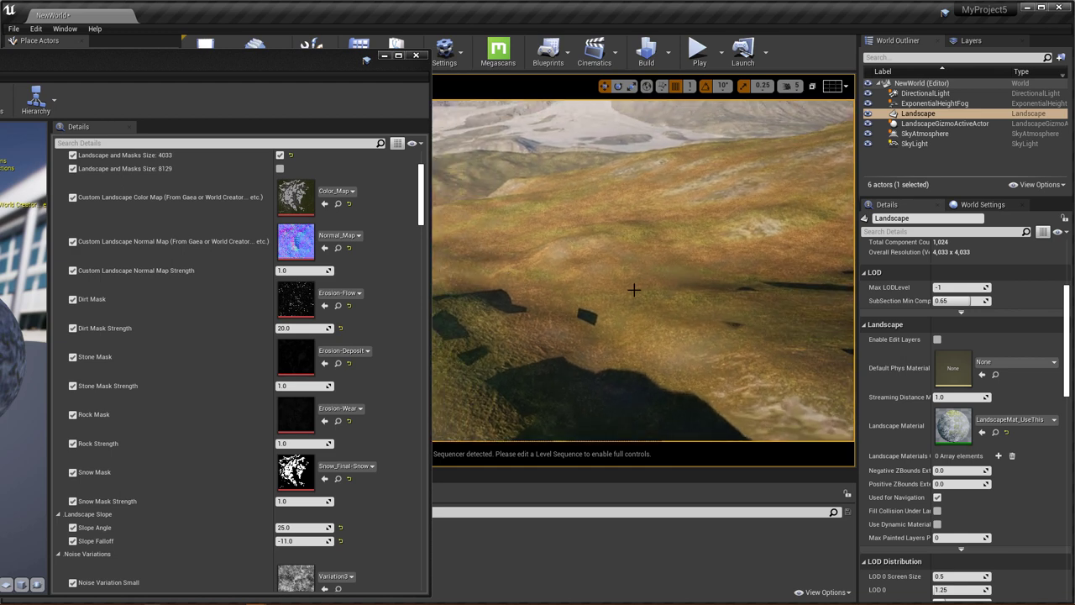
right_click(539, 258)
click(703, 276)
right_drag(628, 257, 615, 237)
drag(319, 72, 354, 386)
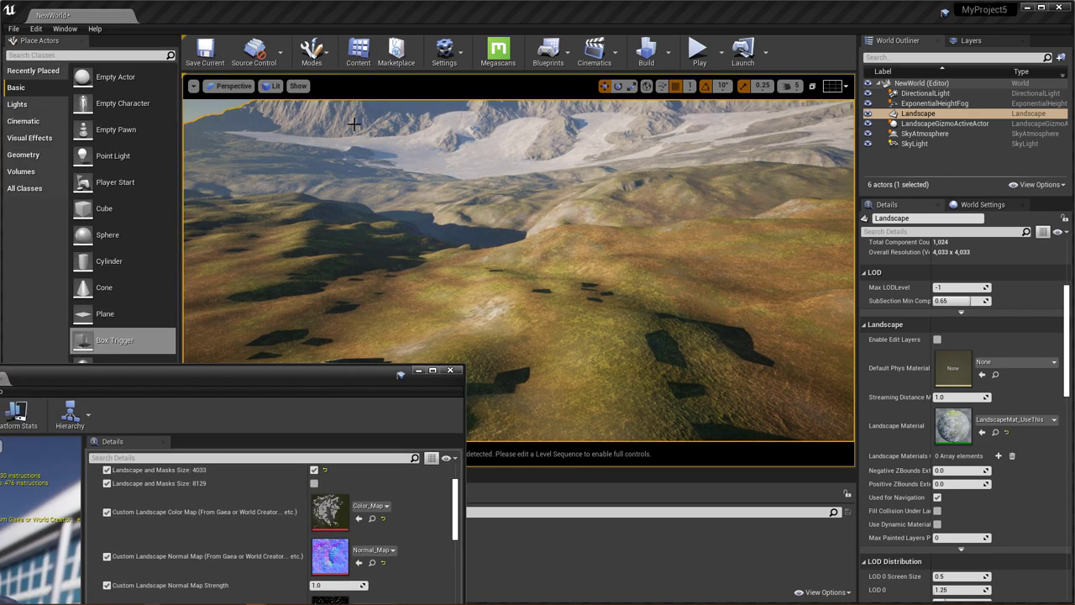
Switch to Landscape mode's Sculpt tools and smooth the dark jagged patches on the foreground hills with the Smooth brush.
click(323, 65)
click(311, 103)
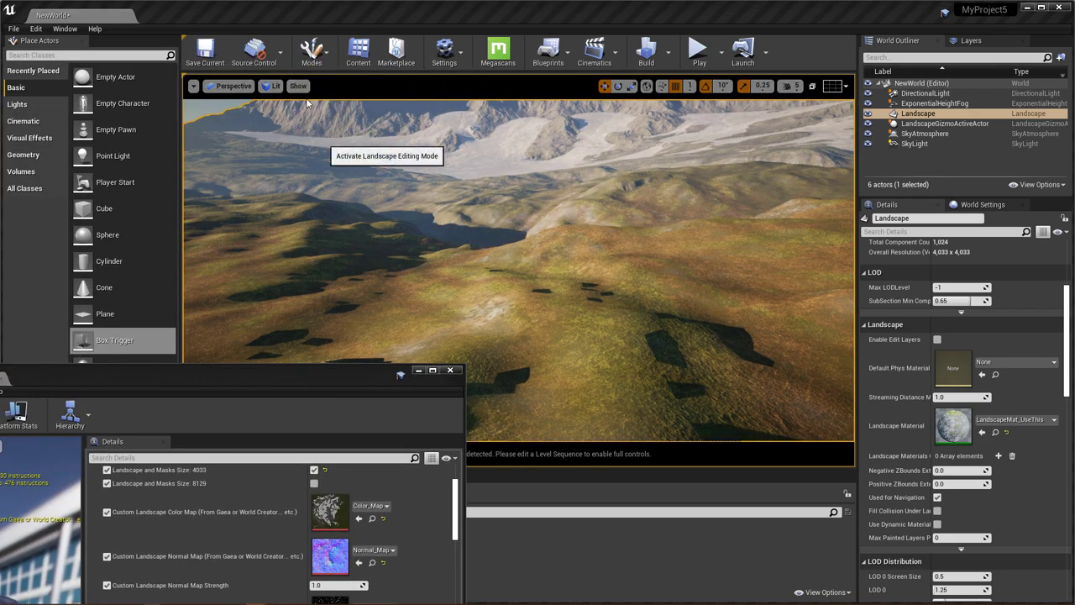
click(242, 78)
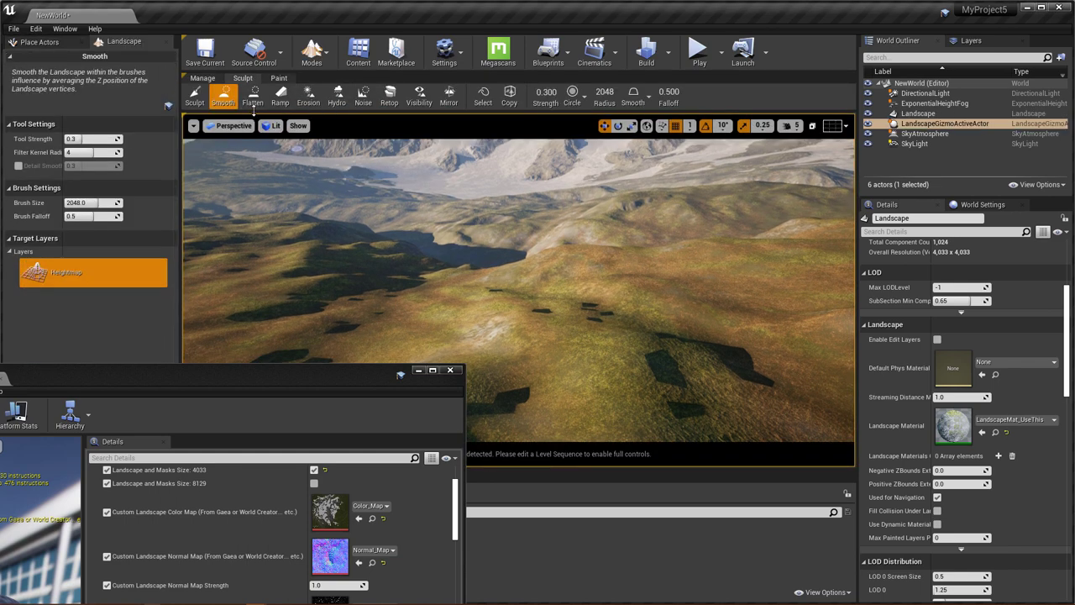
mouse_move(655, 360)
mouse_down()
mouse_move(520, 296)
mouse_move(439, 313)
mouse_up()
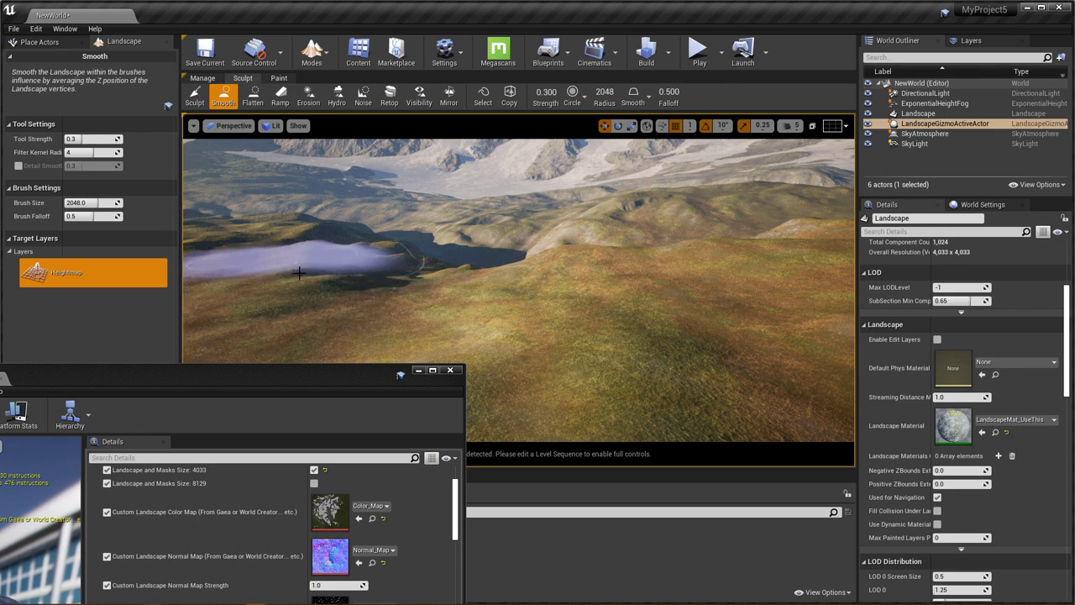
Smooth the neighbouring grassy hillside with the same brush and return to Select mode.
right_drag(626, 318, 625, 395)
mouse_move(583, 308)
right_down()
mouse_move(579, 243)
mouse_move(554, 264)
mouse_move(559, 247)
right_up()
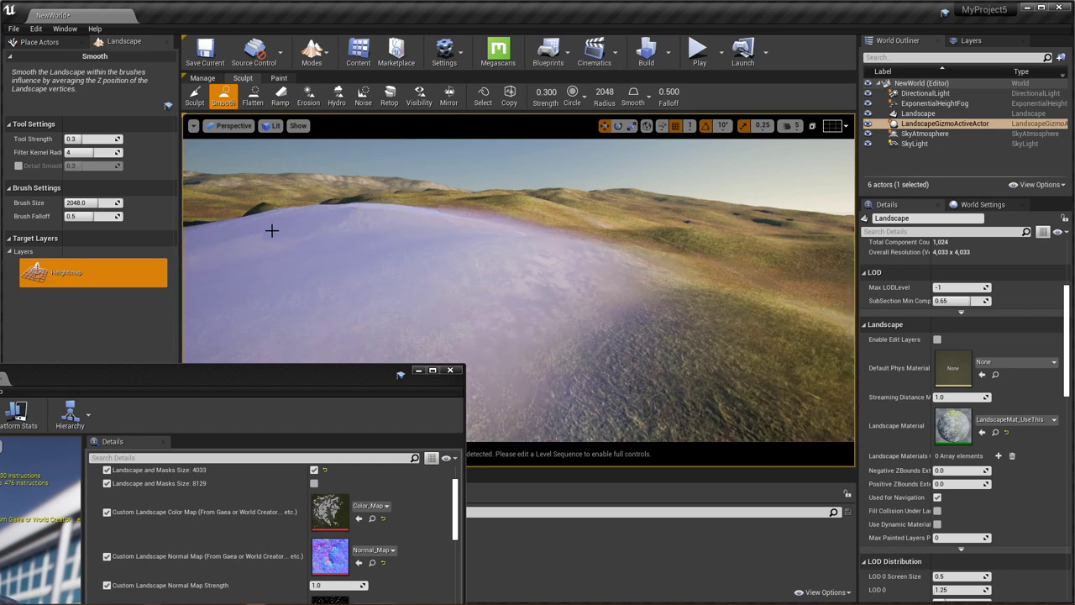
right_drag(470, 273, 327, 285)
drag(566, 224, 433, 283)
scroll(453, 254, down, 3)
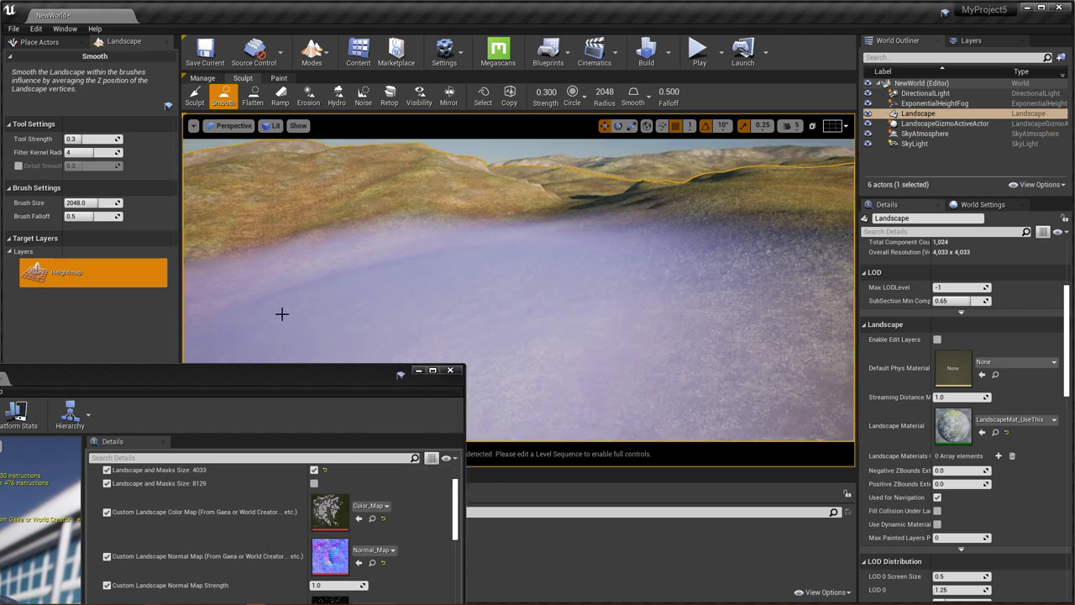
right_click(291, 310)
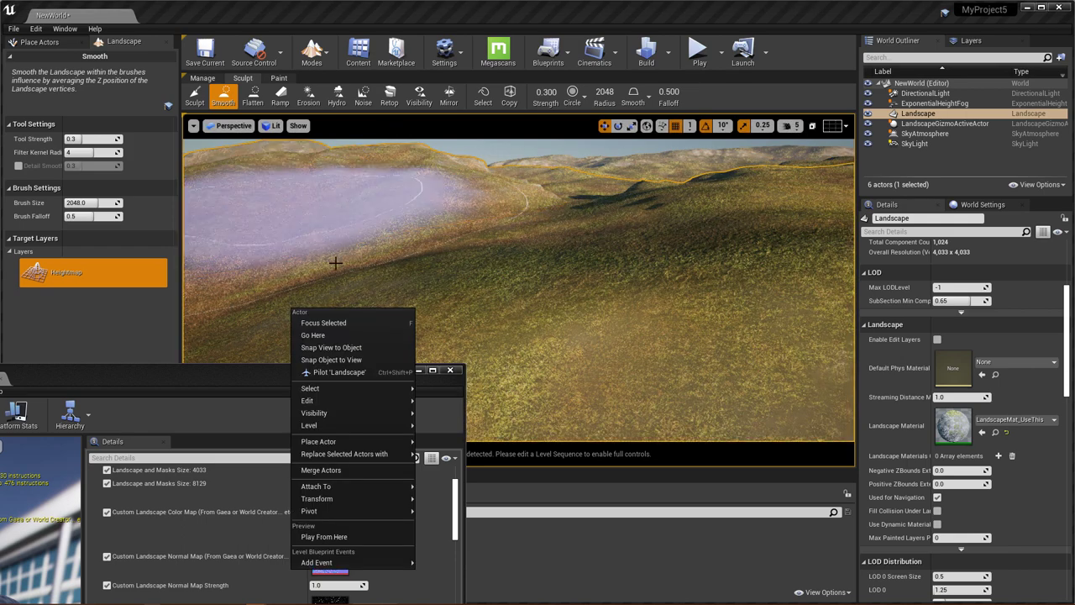
click(310, 53)
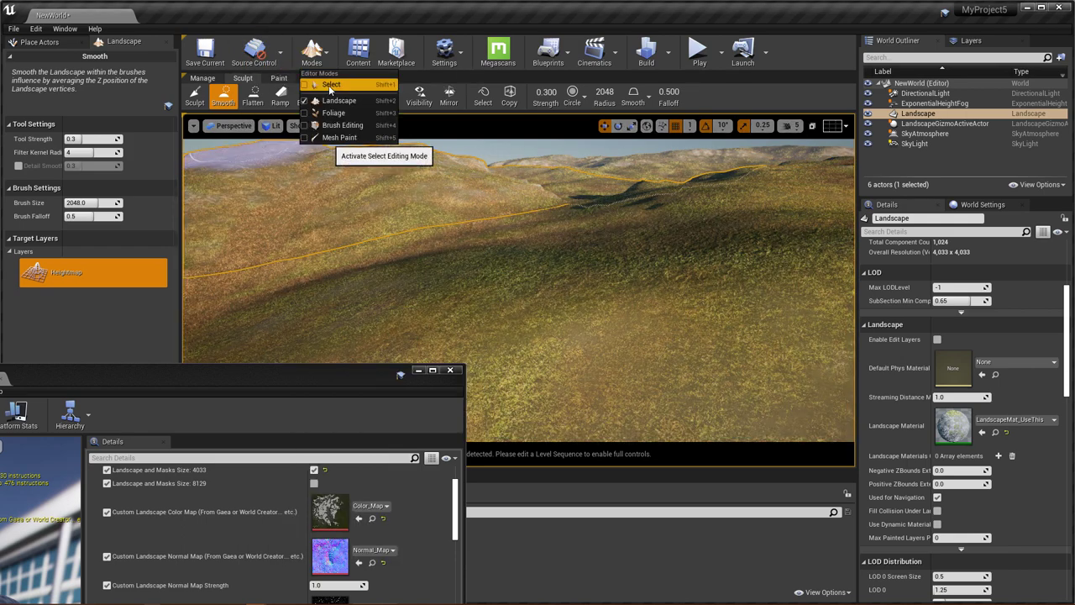
click(328, 85)
Lower the material window to uncover more of the viewport and inspect the surrounding hills for remaining rough patches.
drag(352, 370, 390, 444)
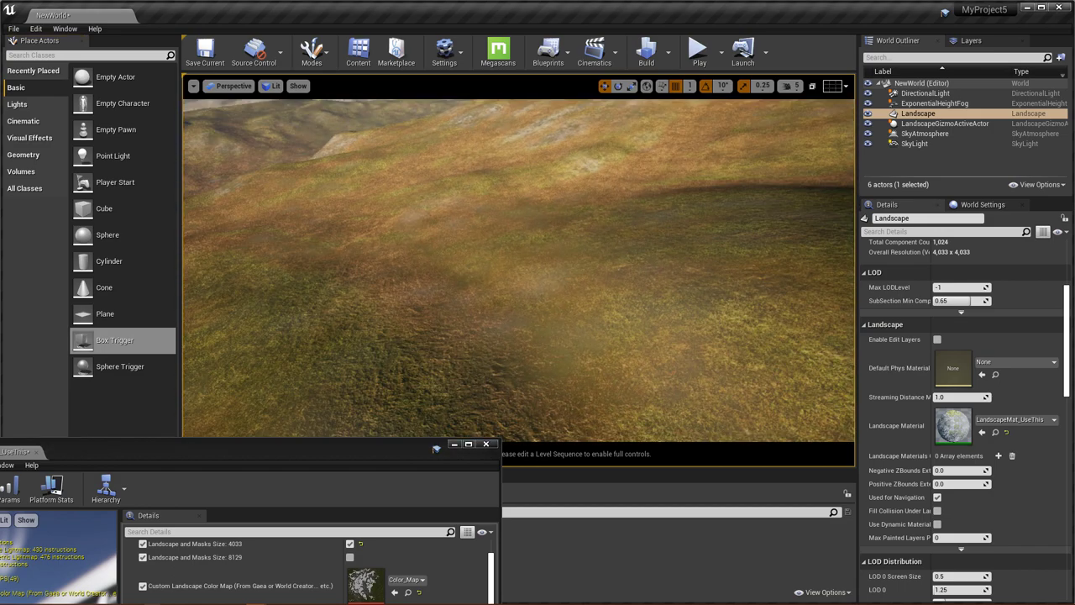
right_click(571, 275)
right_drag(543, 268, 522, 308)
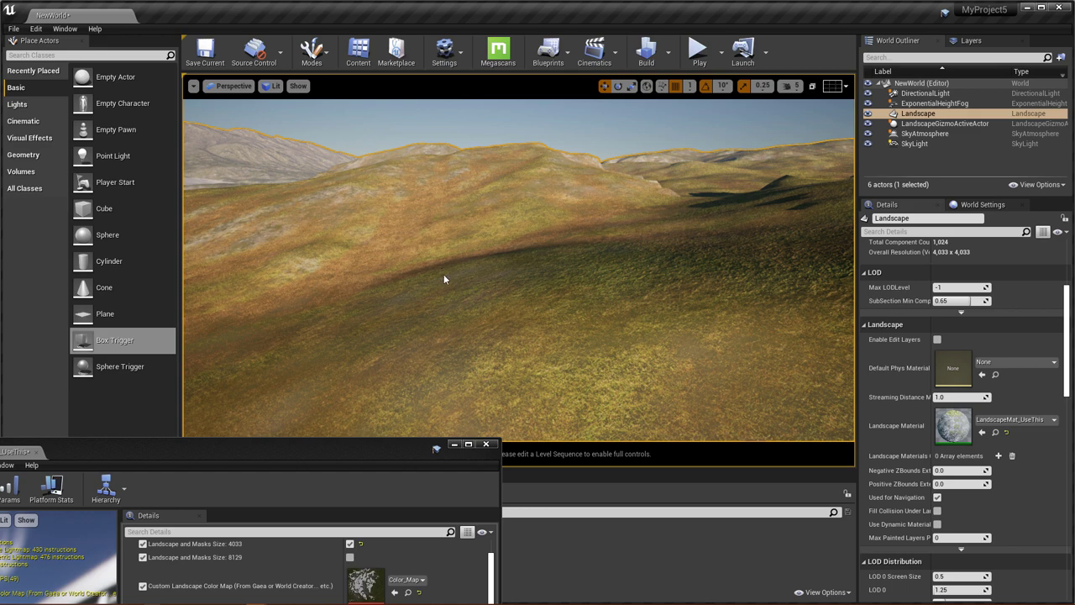
right_click(518, 240)
click(319, 183)
right_drag(773, 234, 571, 243)
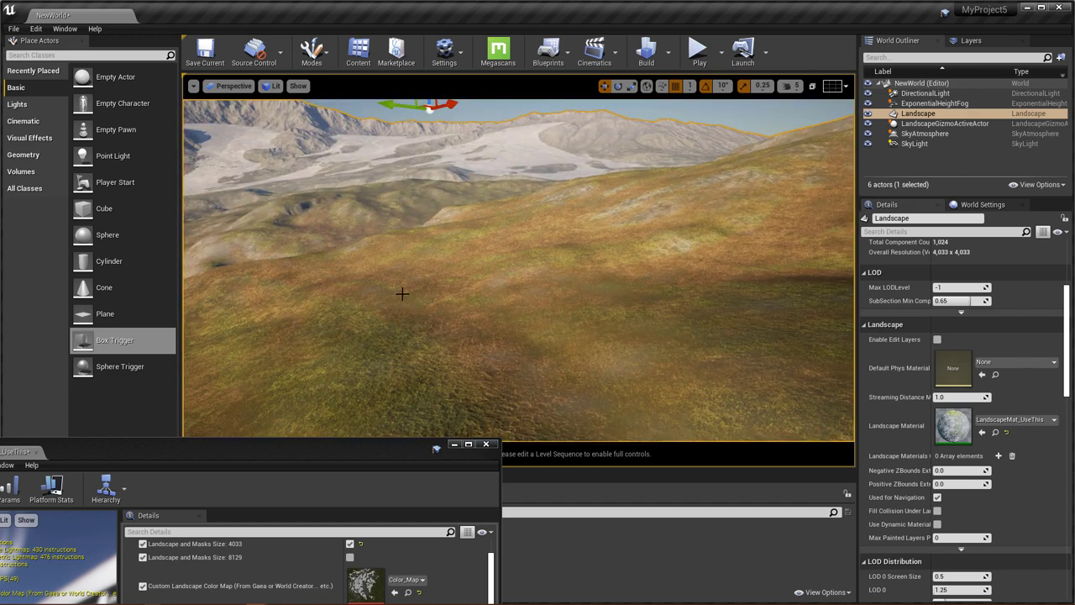
right_click(250, 257)
right_drag(571, 257, 218, 218)
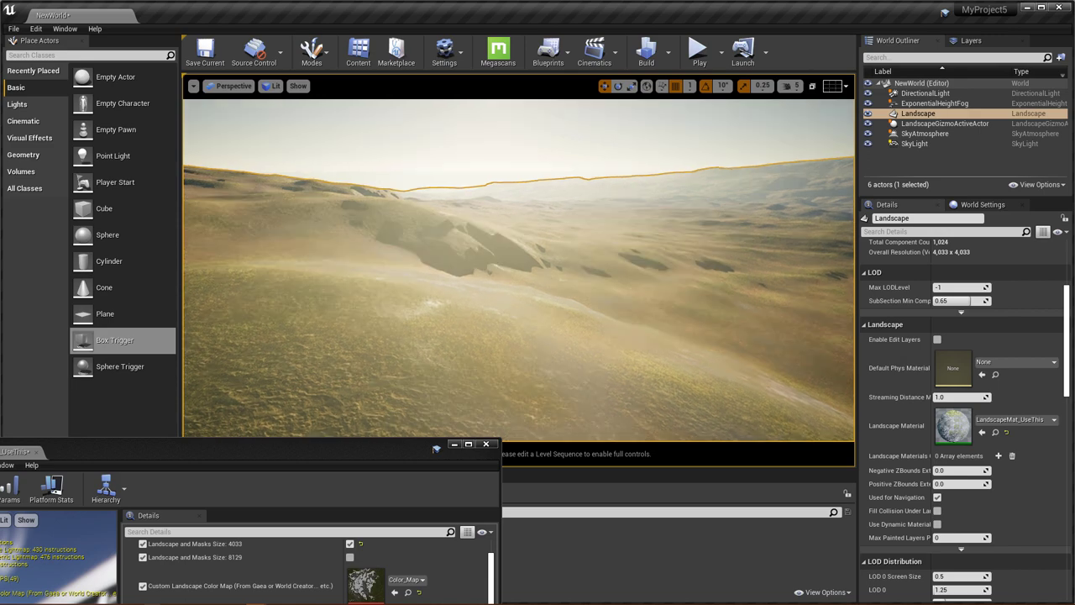
Smooth the dark pitted slope on the hazy ridge with Landscape mode's Smooth sculpt brush and return to Select mode.
click(312, 55)
click(336, 101)
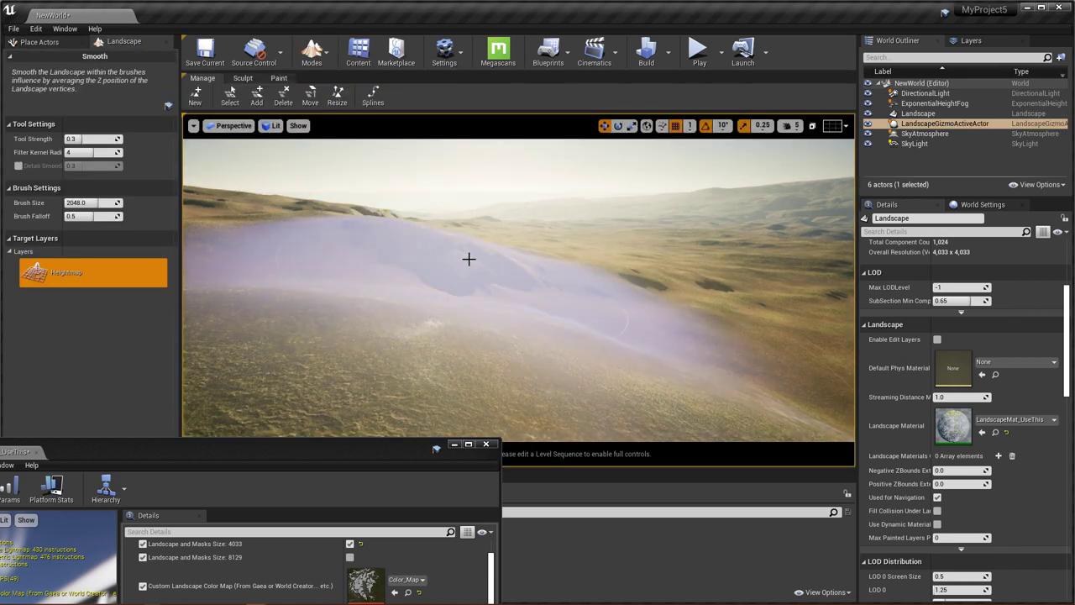
click(243, 78)
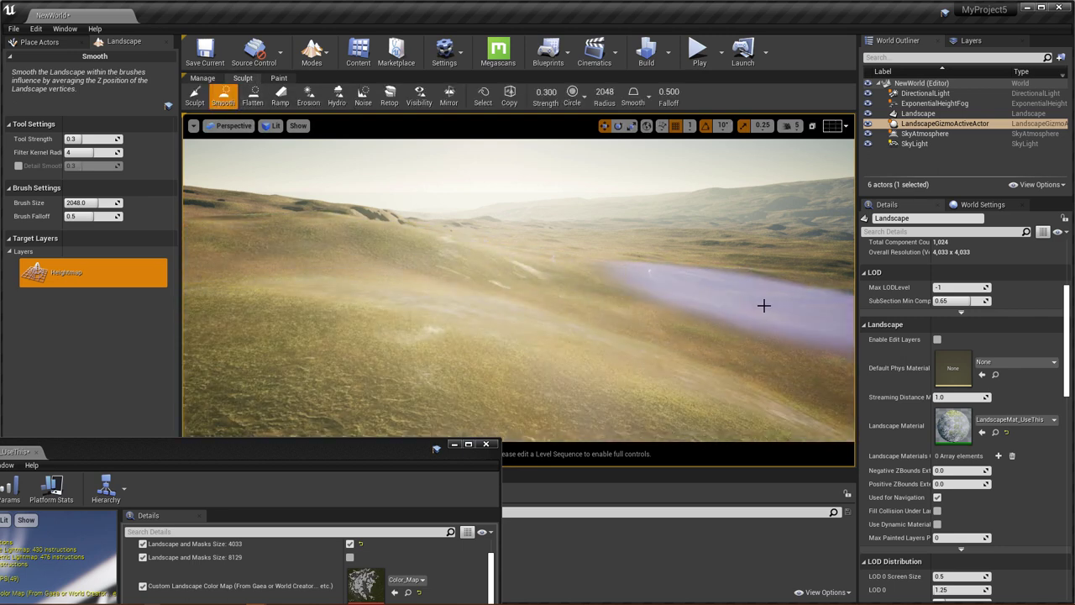
drag(764, 305, 229, 200)
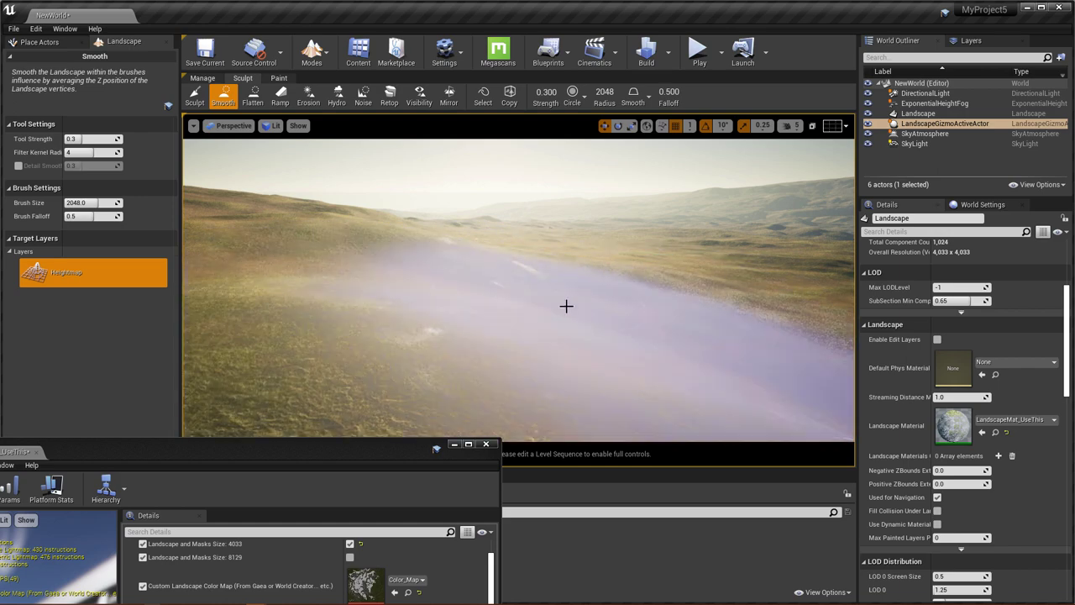
right_drag(566, 305, 631, 329)
scroll(633, 227, down, 10)
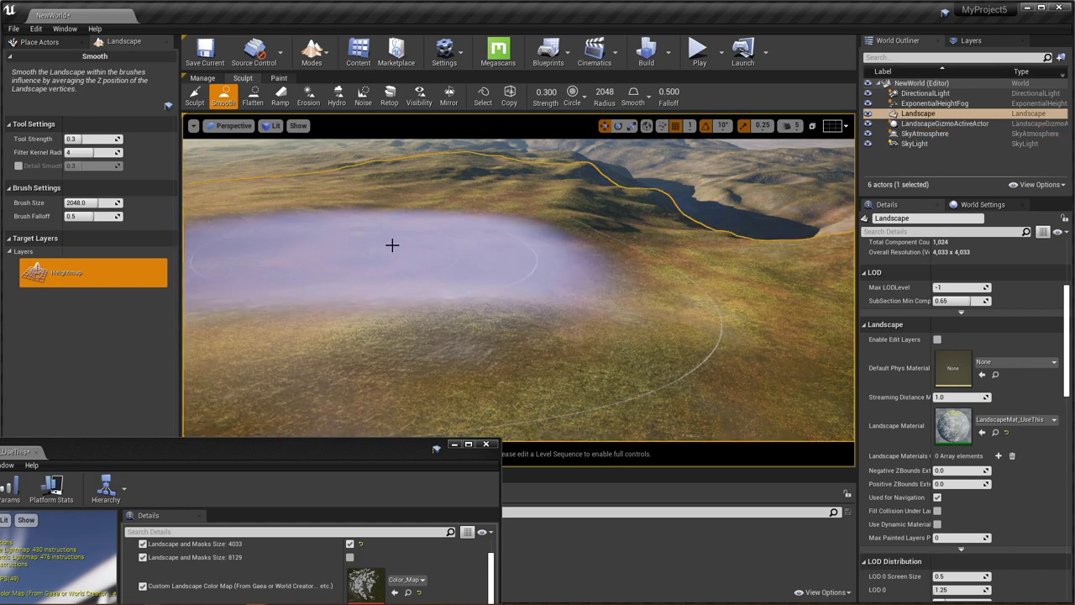
right_click(392, 247)
click(313, 58)
click(332, 85)
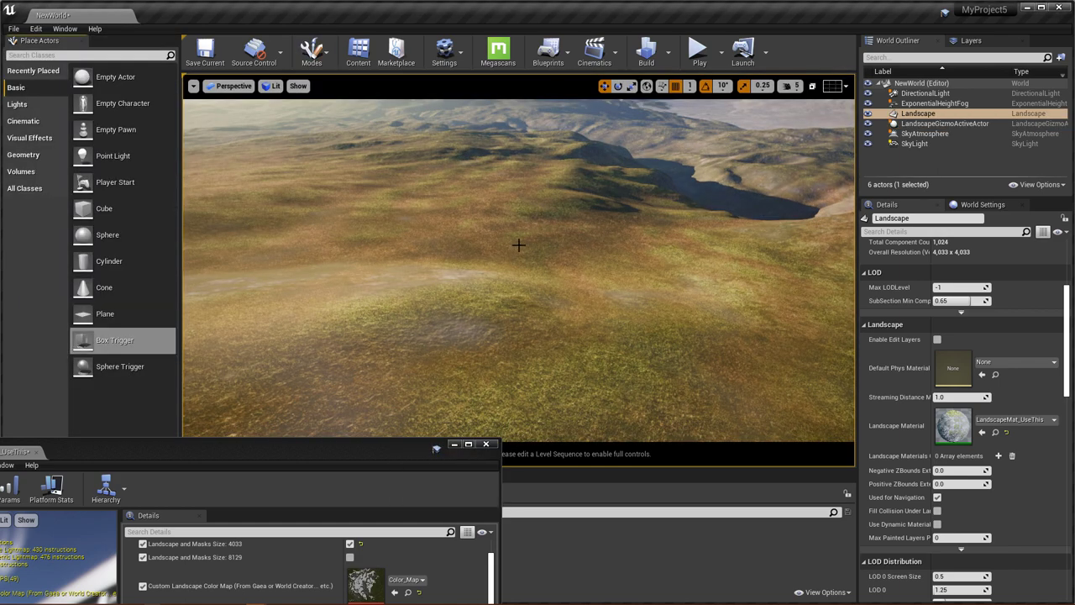
Fly over the eroded cliffs and hills to examine the terrain's surface before adjusting the stone mask.
right_drag(420, 251, 428, 344)
key(w)
key(w)
mouse_move(419, 273)
right_down()
mouse_move(420, 261)
mouse_move(425, 269)
mouse_move(411, 270)
right_up()
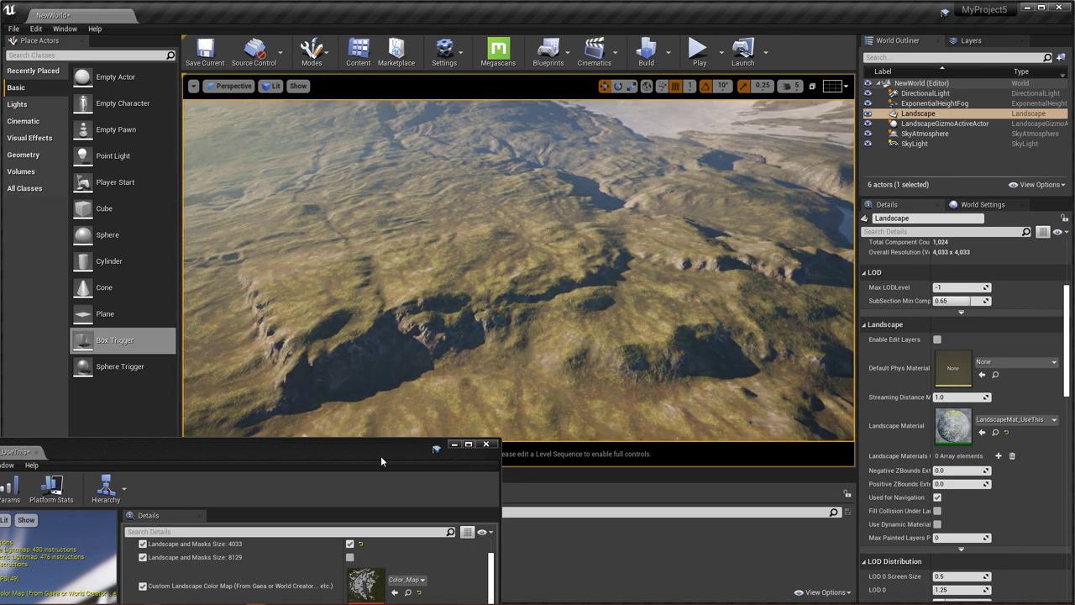
drag(380, 455, 505, 117)
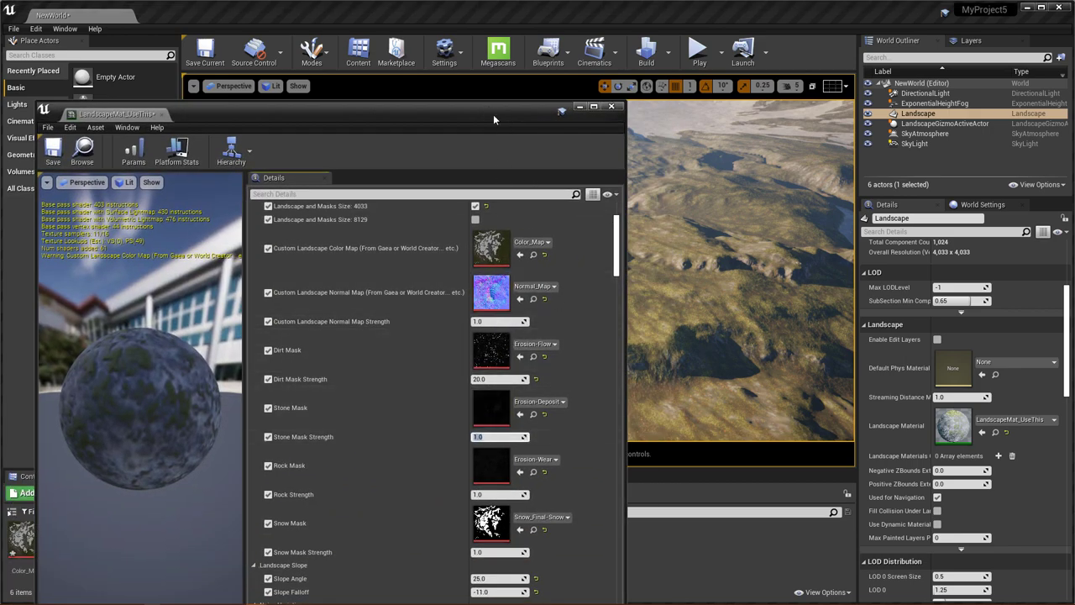
drag(494, 116, 368, 445)
right_drag(451, 316, 412, 261)
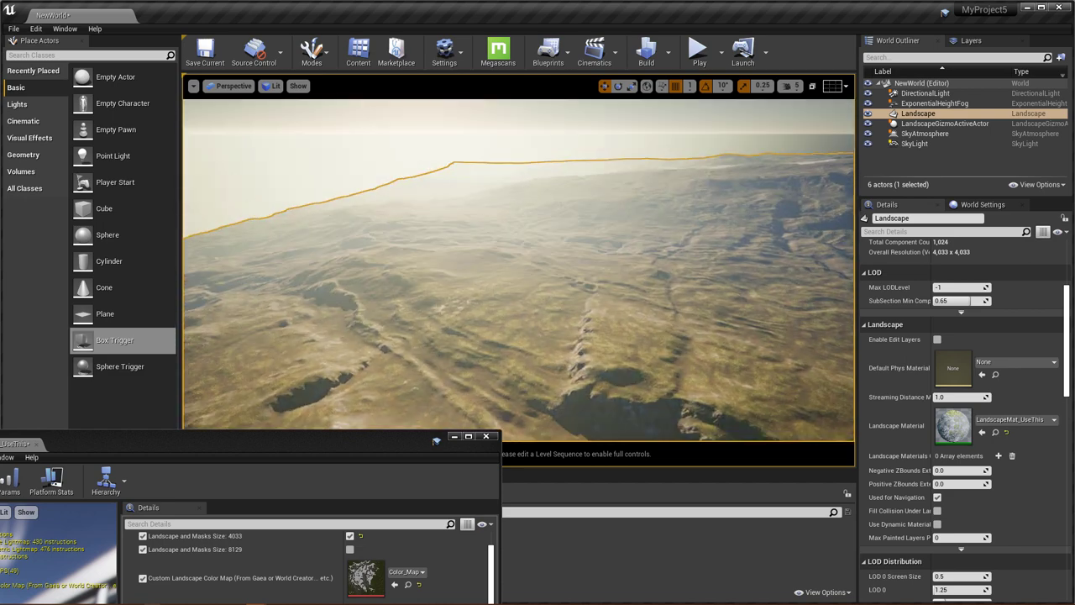
right_click(386, 367)
right_drag(565, 341, 647, 412)
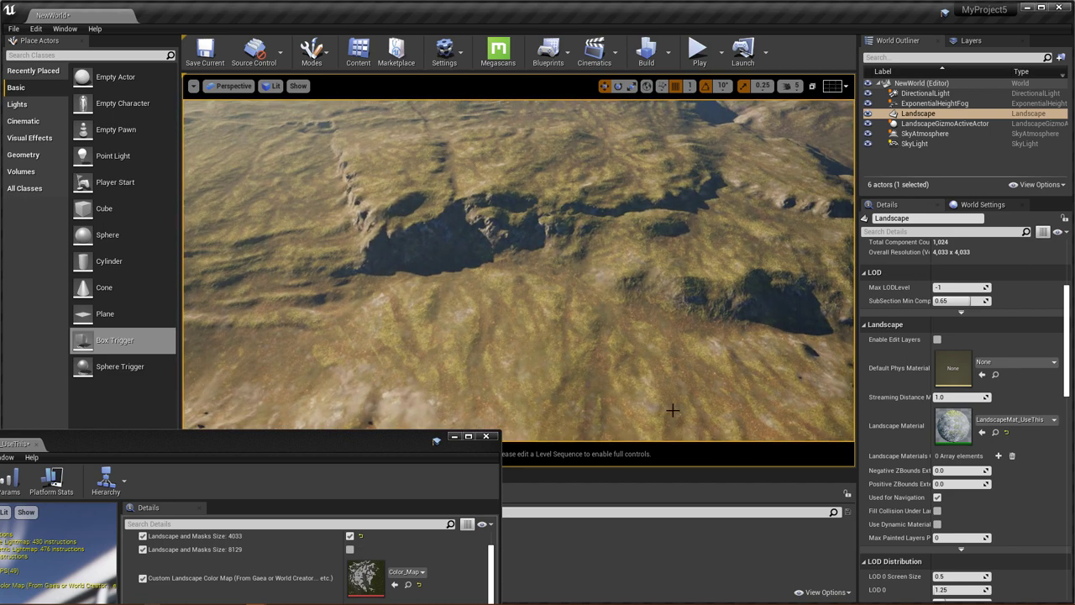
right_drag(559, 323, 697, 336)
right_drag(483, 336, 466, 339)
Bring up the material parameters, set the Stone Mask Strength to 30 and place the window beside the visible landscape.
drag(314, 445, 336, 116)
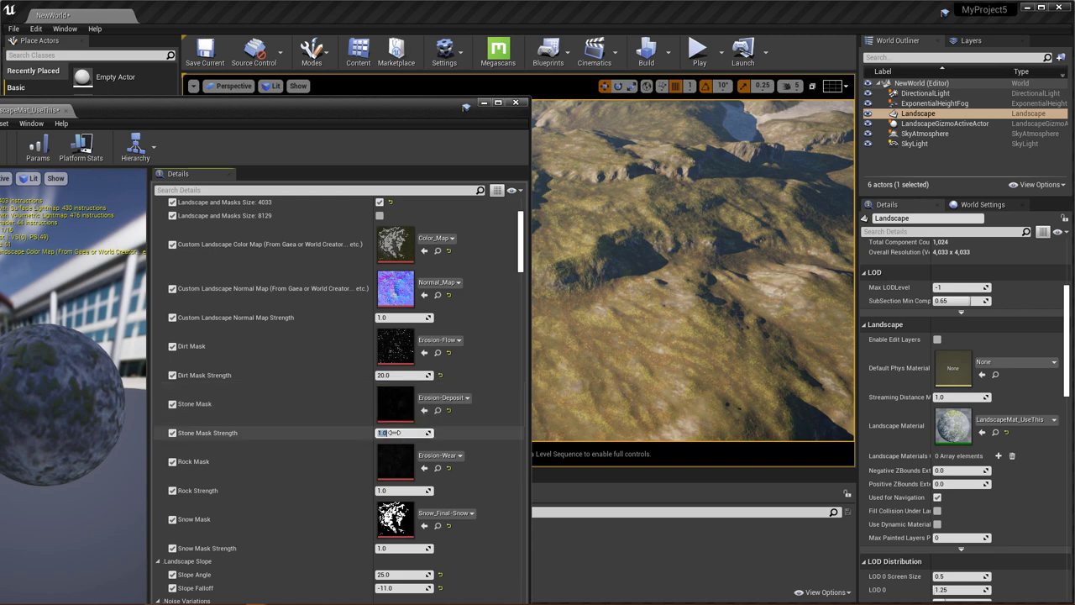
click(500, 437)
drag(411, 113, 152, 251)
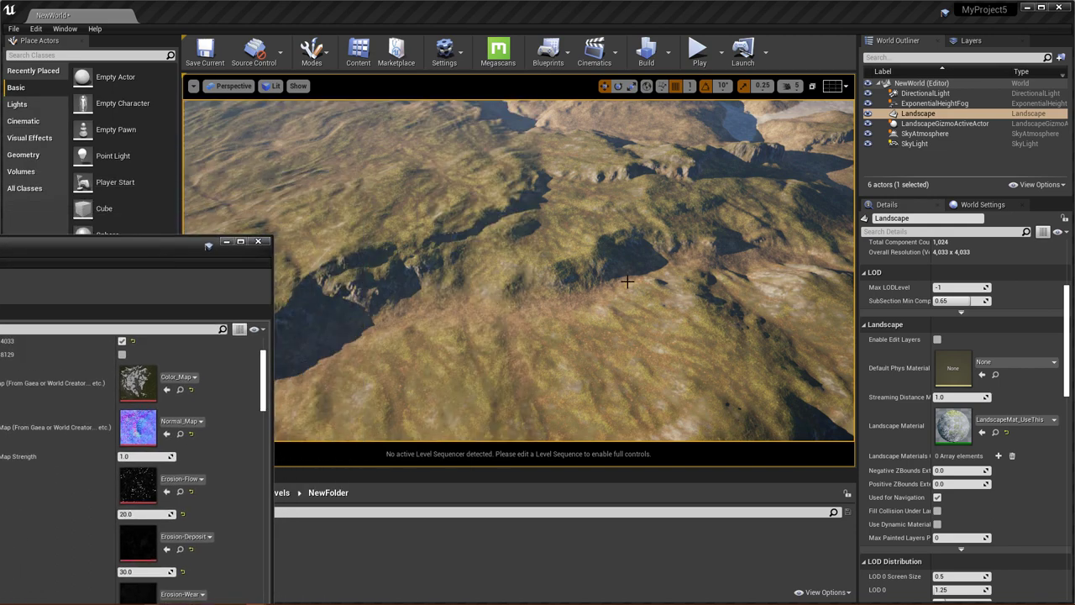
Raise the Stone Mask Strength to 50 and further to 100 to strengthen the Erosion-Deposit mask.
click(145, 571)
text(50)
key(Return)
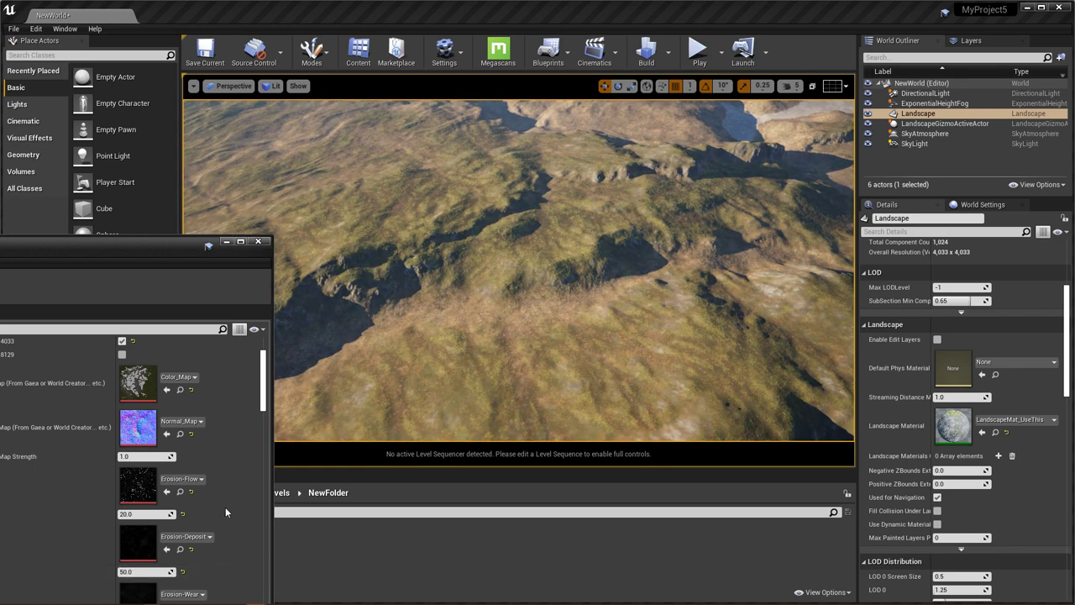
click(152, 571)
text(100)
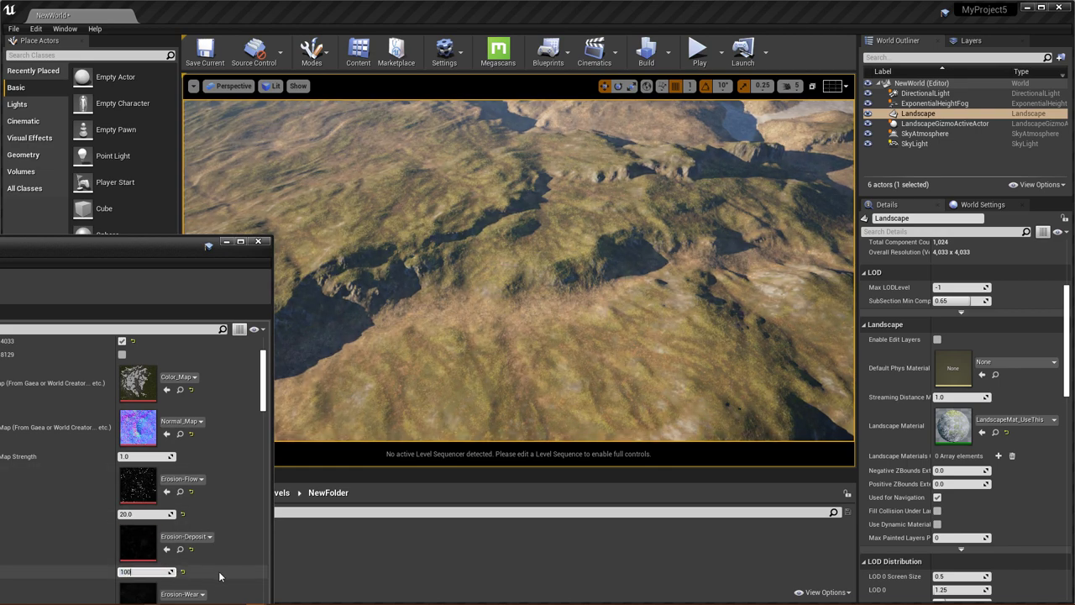
key(Return)
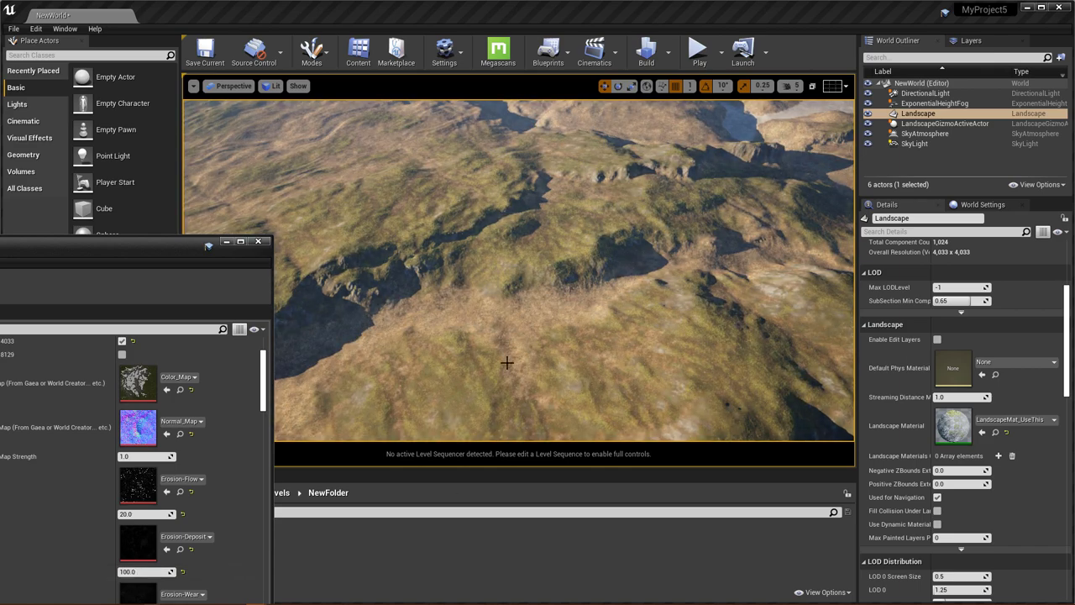
Fly across the landscape to examine the stone mask's coverage on the valleys, cliffs and slopes, from afar and up close.
right_drag(601, 331, 638, 359)
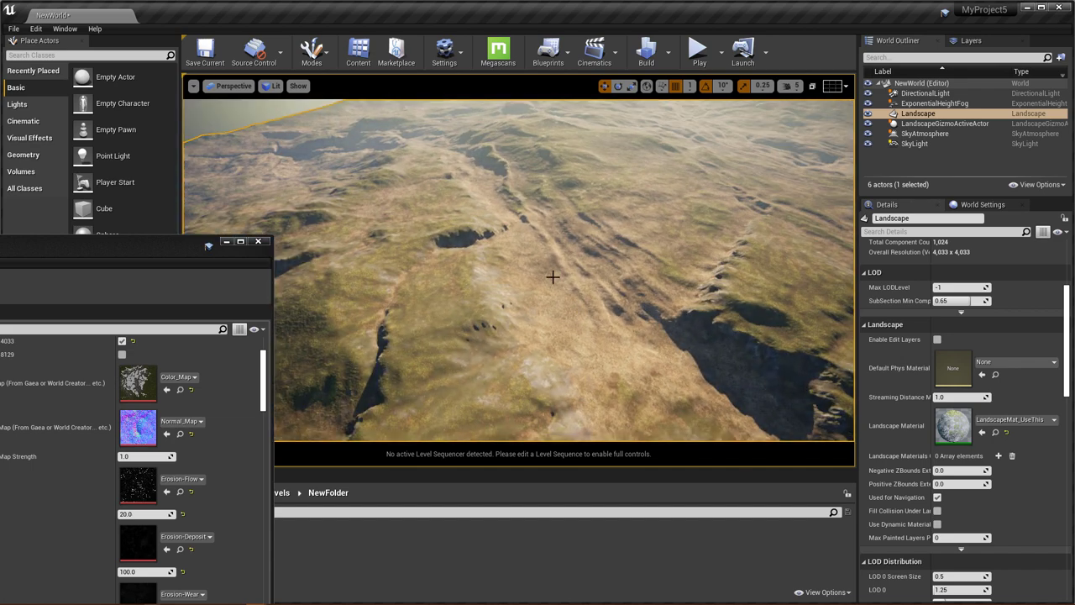
right_drag(511, 219, 777, 177)
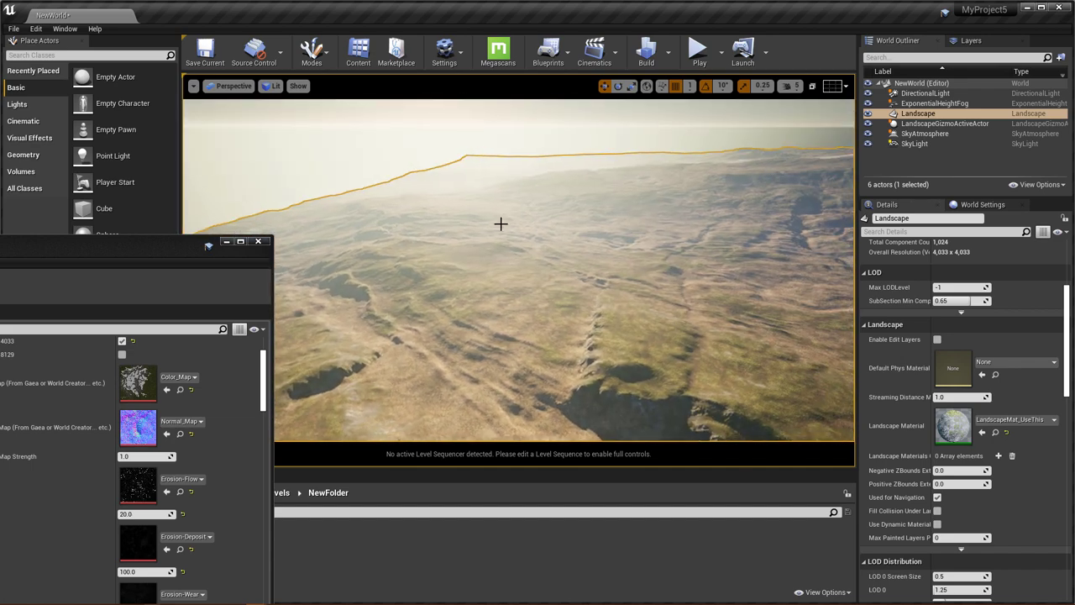
right_drag(500, 223, 580, 208)
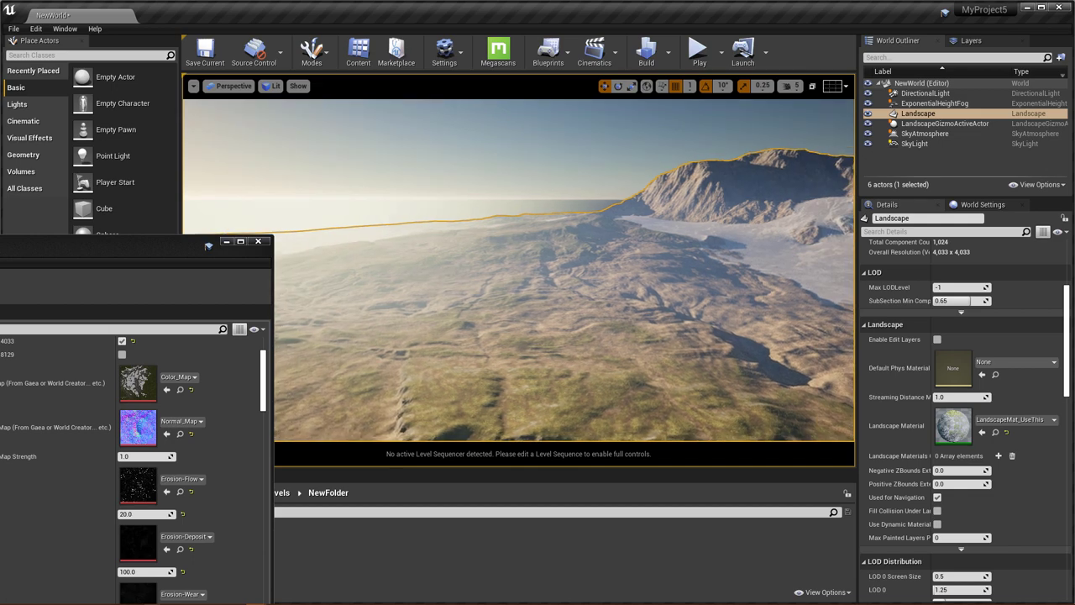
right_drag(519, 270, 672, 310)
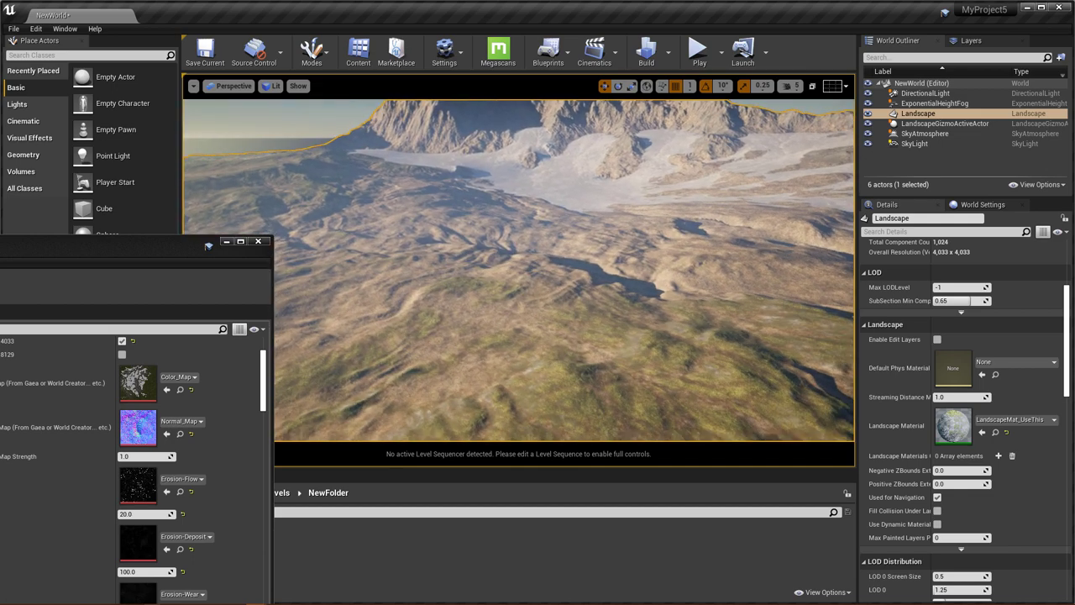
right_drag(519, 269, 519, 351)
mouse_move(519, 269)
right_down()
mouse_move(506, 290)
mouse_move(502, 270)
right_up()
right_drag(672, 323, 671, 294)
right_drag(519, 270, 588, 286)
right_drag(680, 281, 651, 232)
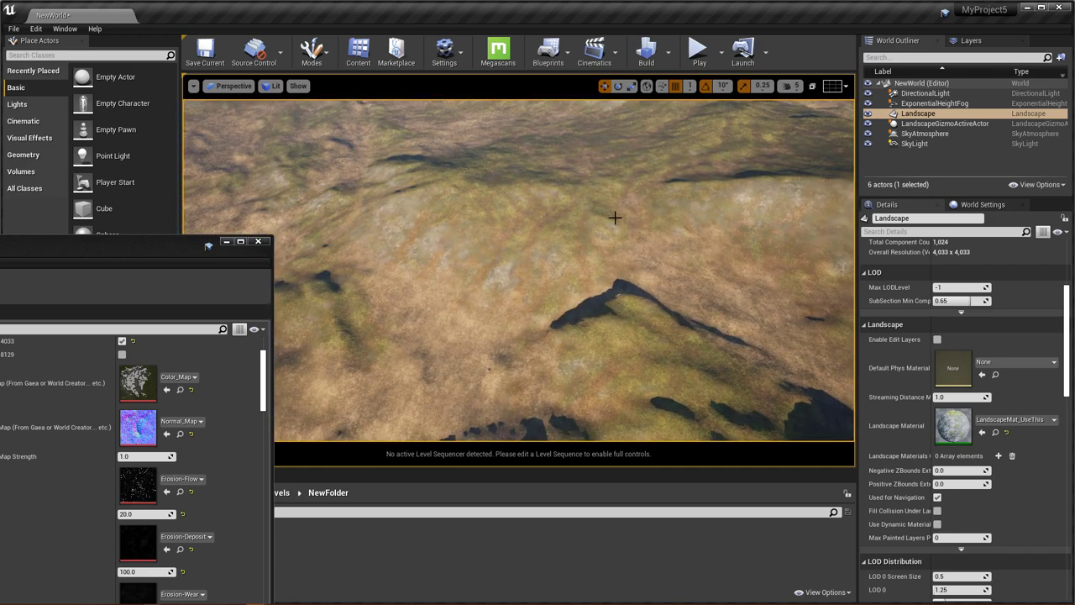
right_drag(633, 375, 573, 382)
key(s)
right_drag(713, 336, 713, 336)
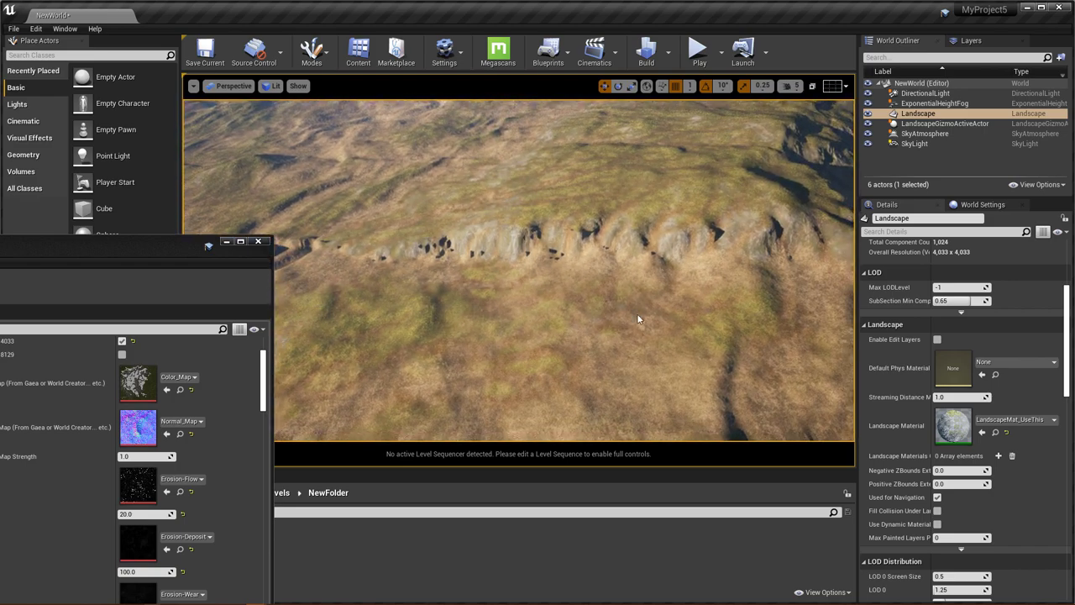
right_drag(622, 331, 648, 365)
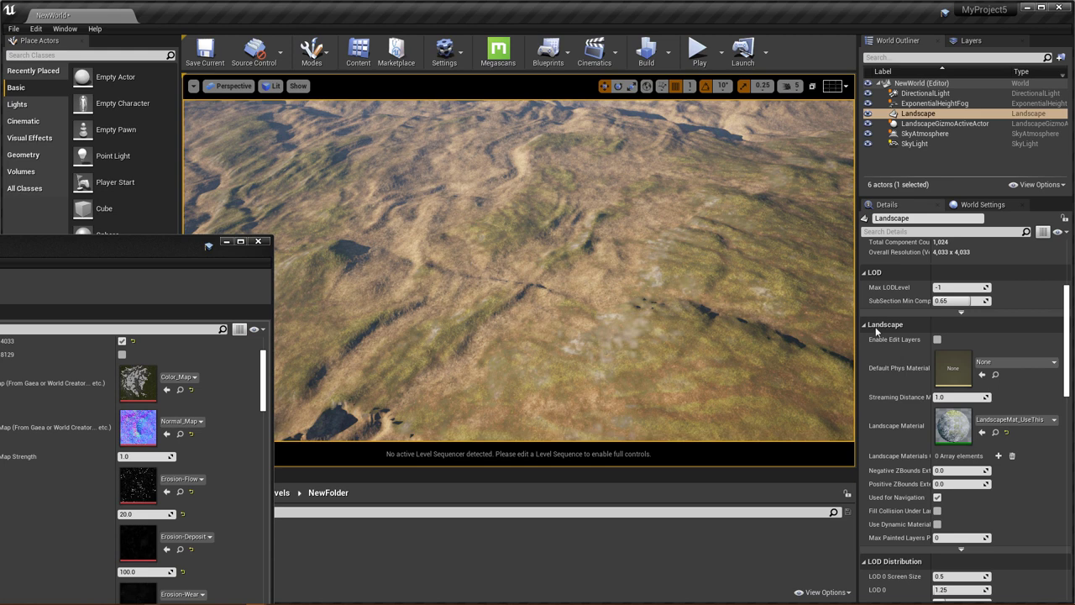
Lower the Stone Mask Strength to 50 and further to 0 to compare the landscape with a weaker Erosion-Deposit mask.
click(150, 572)
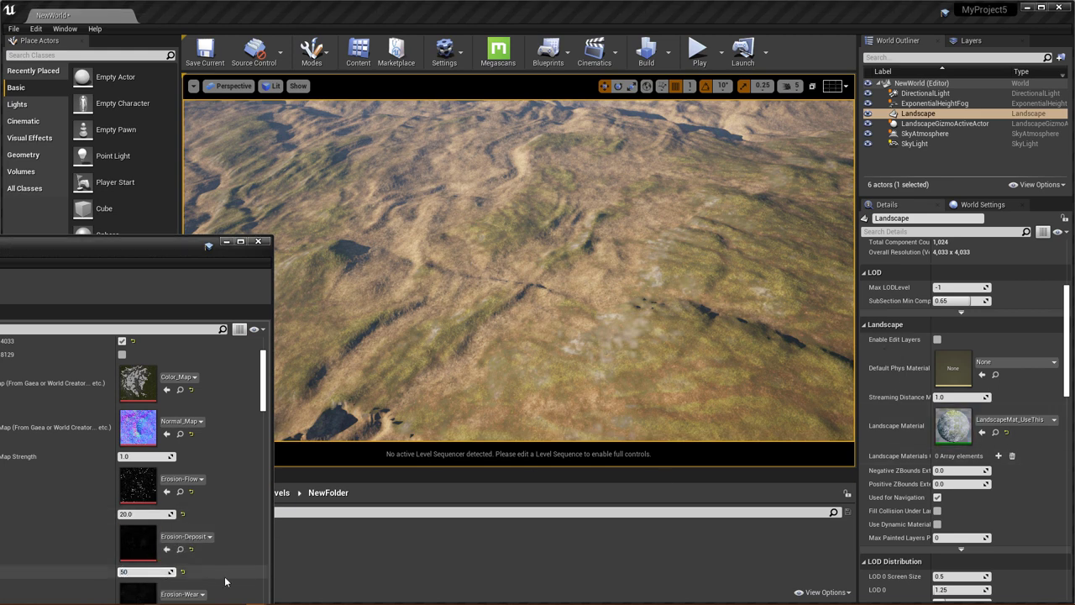
key(Return)
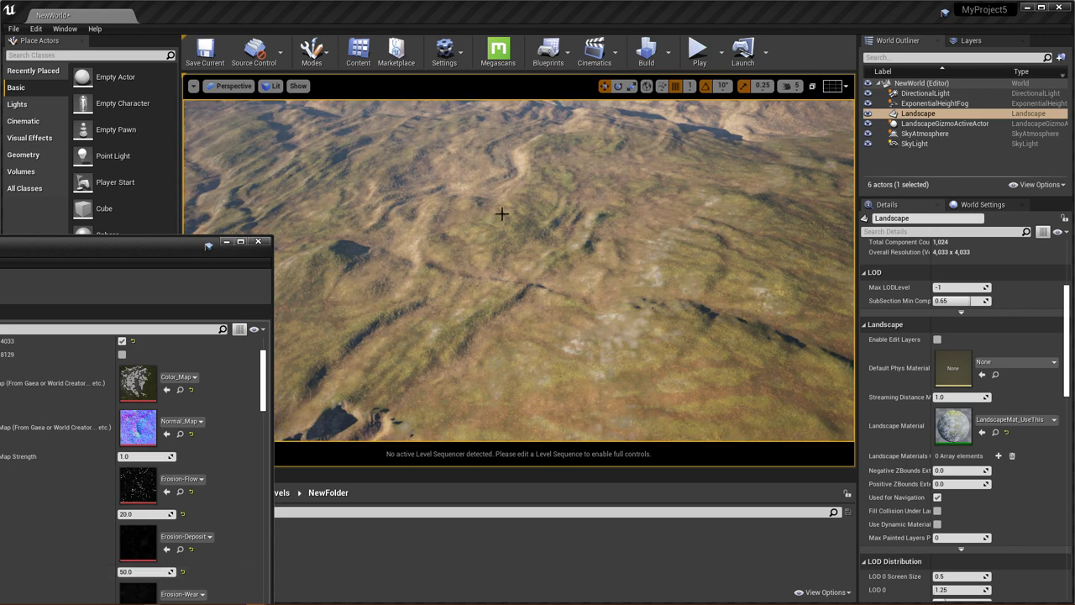
click(143, 572)
text(0)
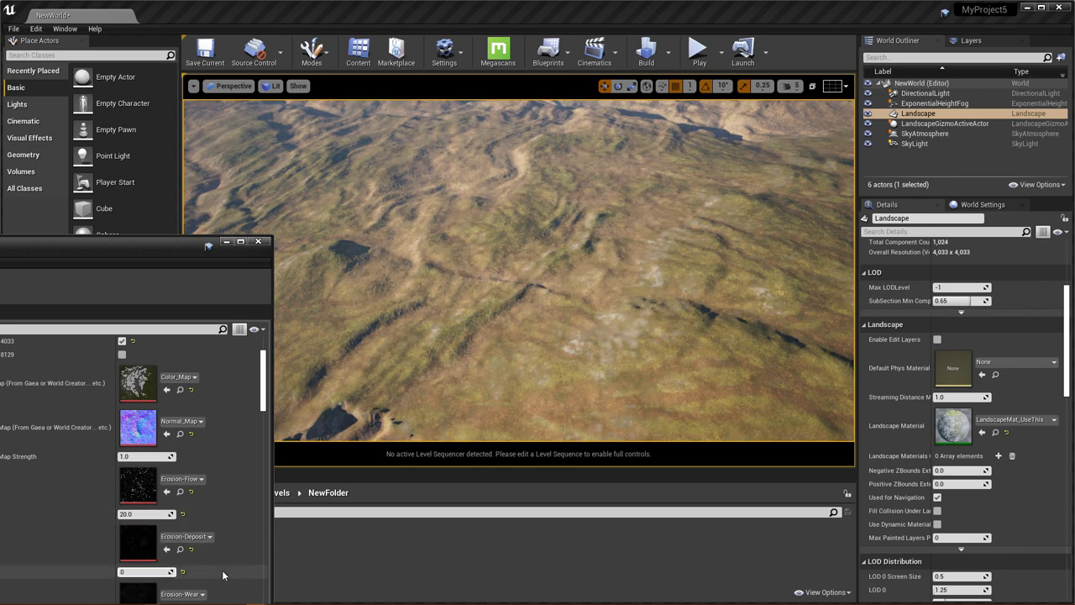
key(Return)
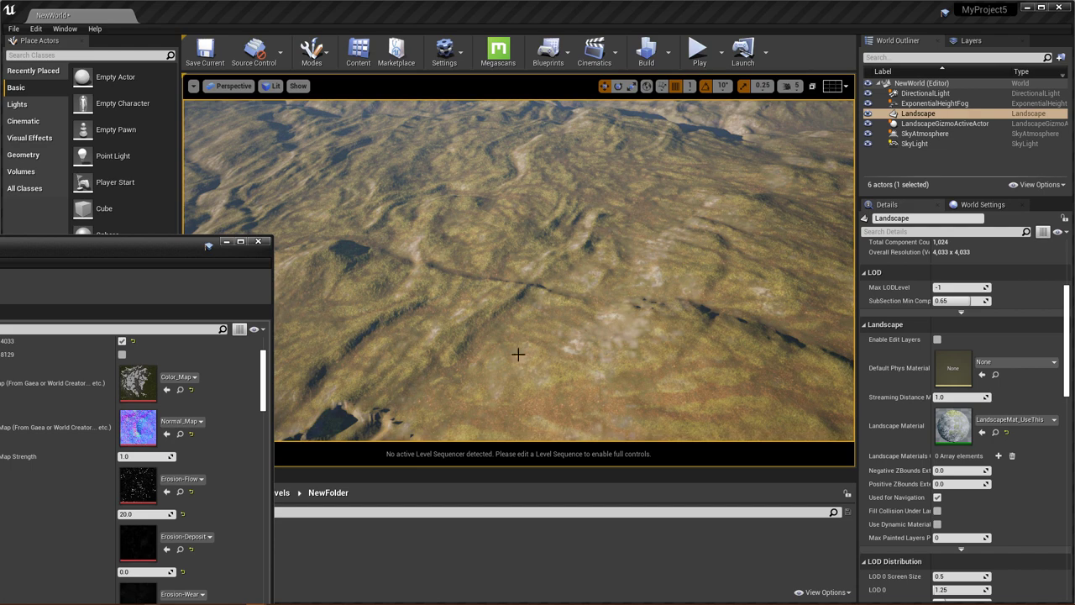
Set the Dirt Mask Strength to 0 to compare the terrain without the Erosion-Flow mask, and restore it to 20.
click(145, 513)
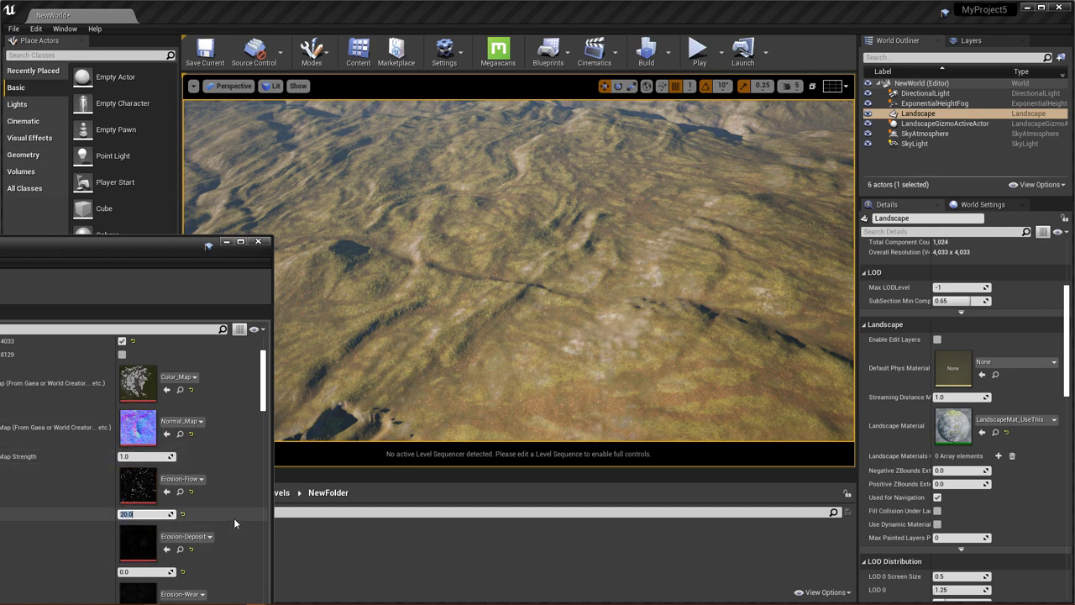
text(0)
key(Return)
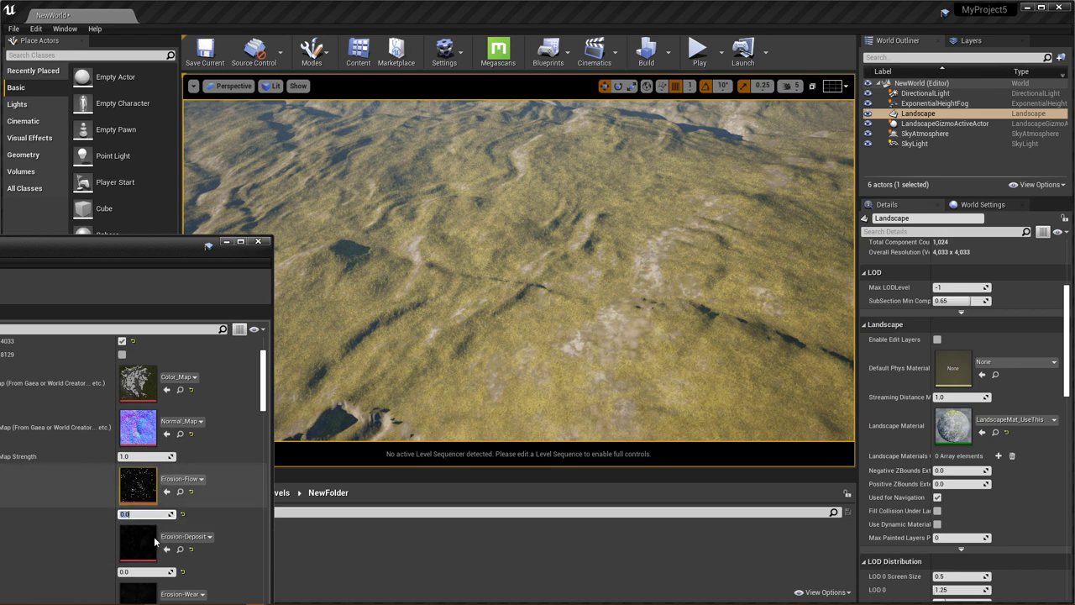
click(149, 513)
text(20)
key(Return)
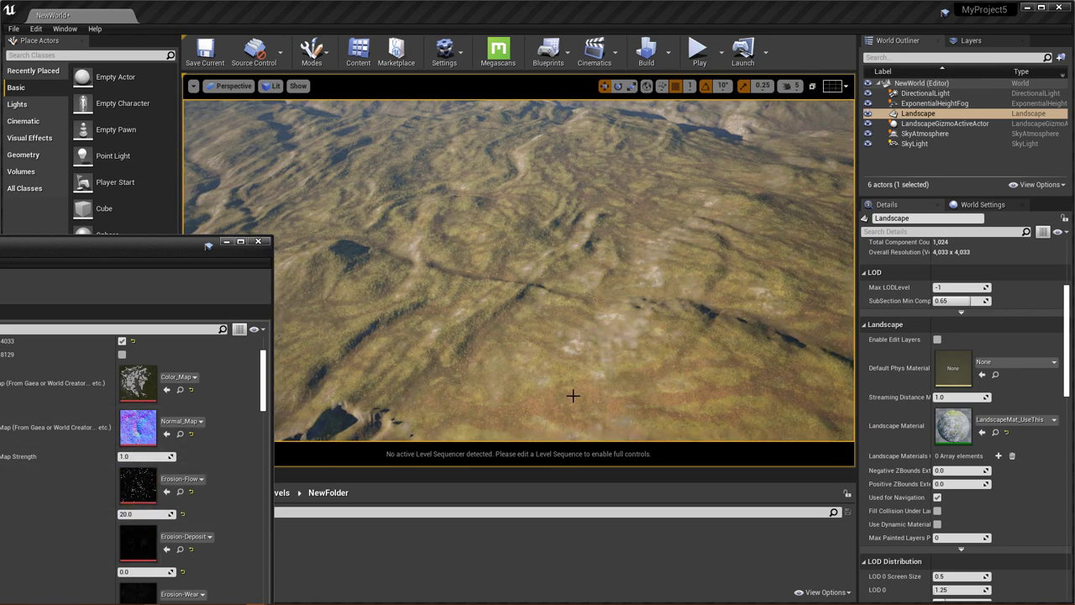
Set the Stone Mask Strength to 30 and raise it to 40.
click(151, 572)
text(30)
key(Return)
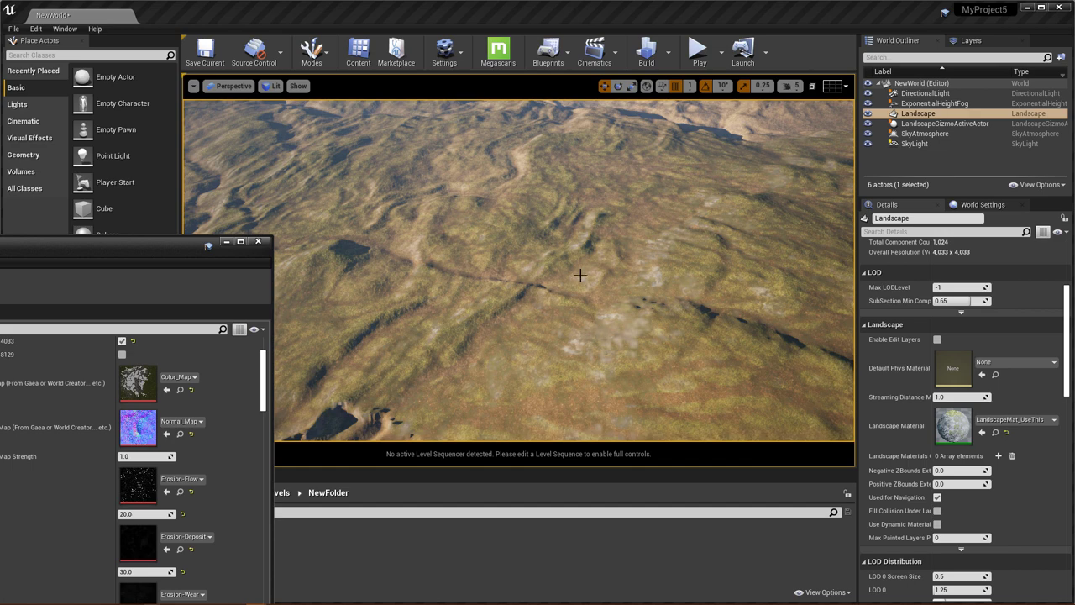
click(147, 571)
text(40)
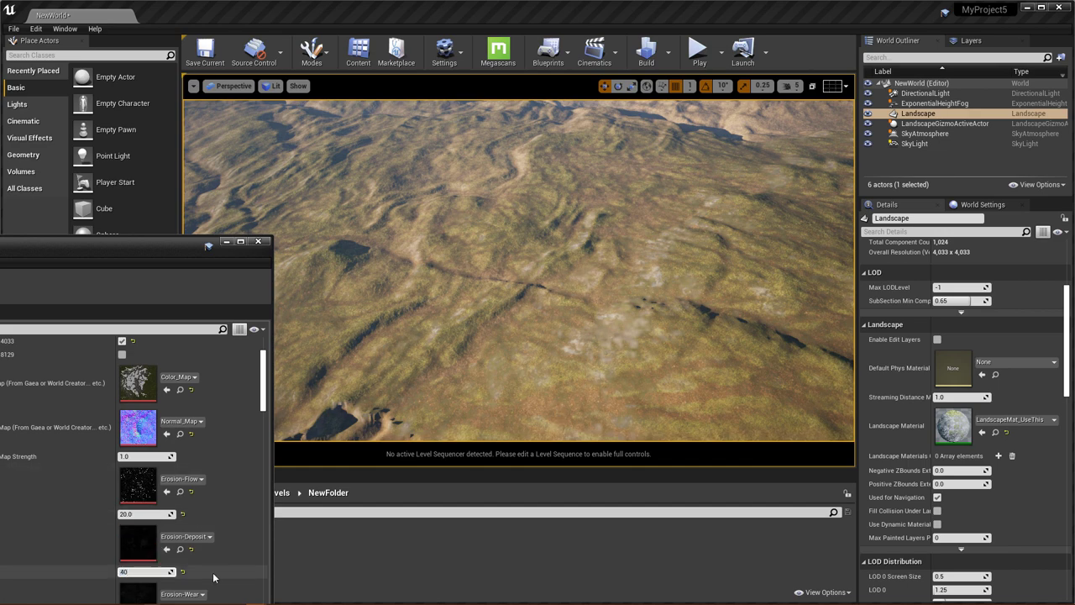
key(Return)
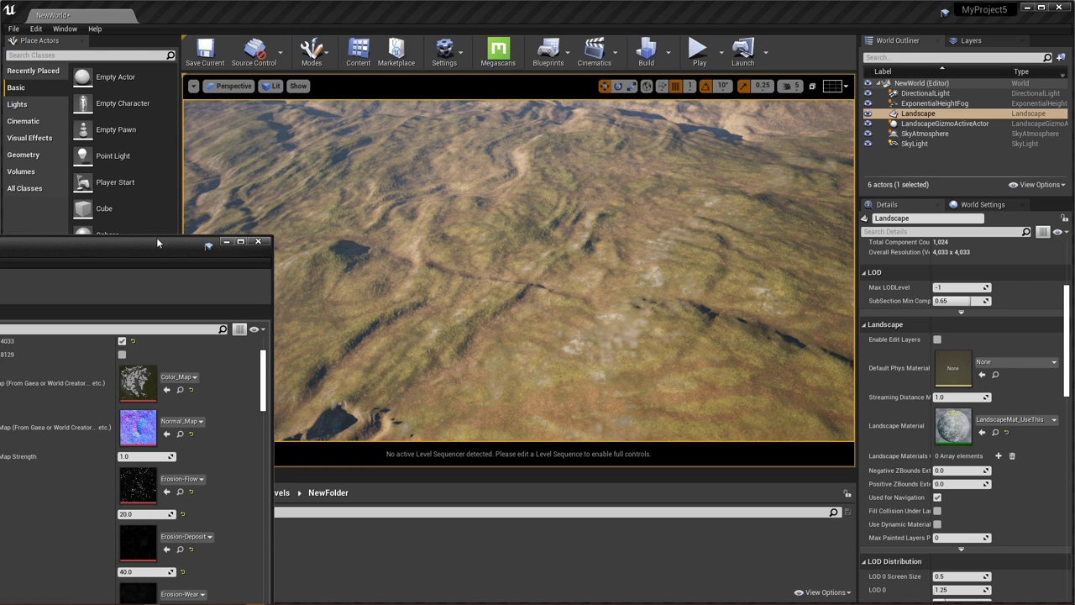
Reposition the material window to expose the full mask parameters and set the Rock Strength to 100.
drag(156, 236, 275, 94)
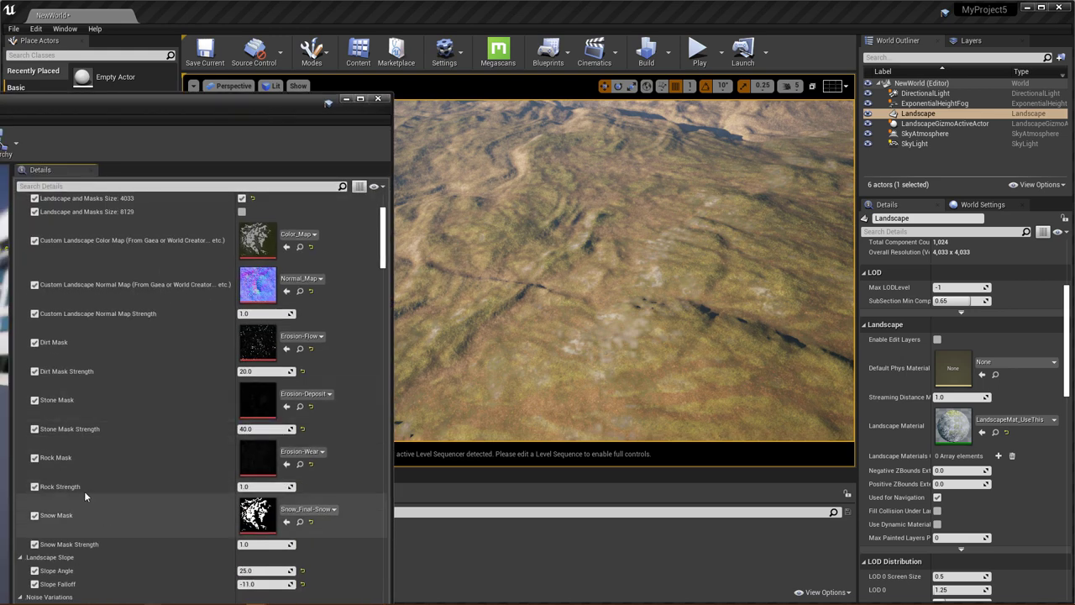
click(262, 487)
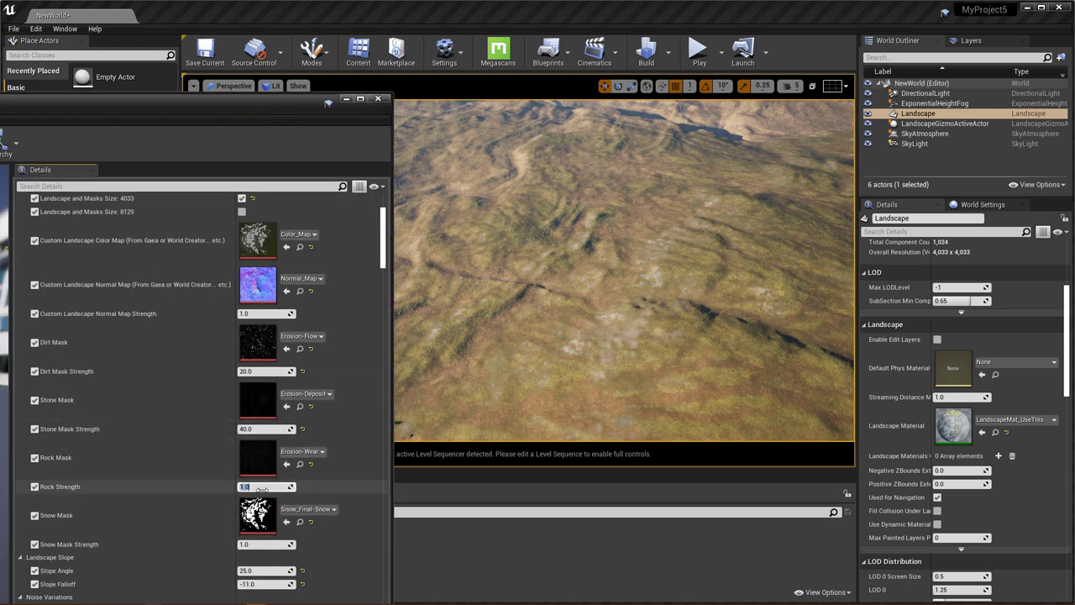
text(100)
key(Return)
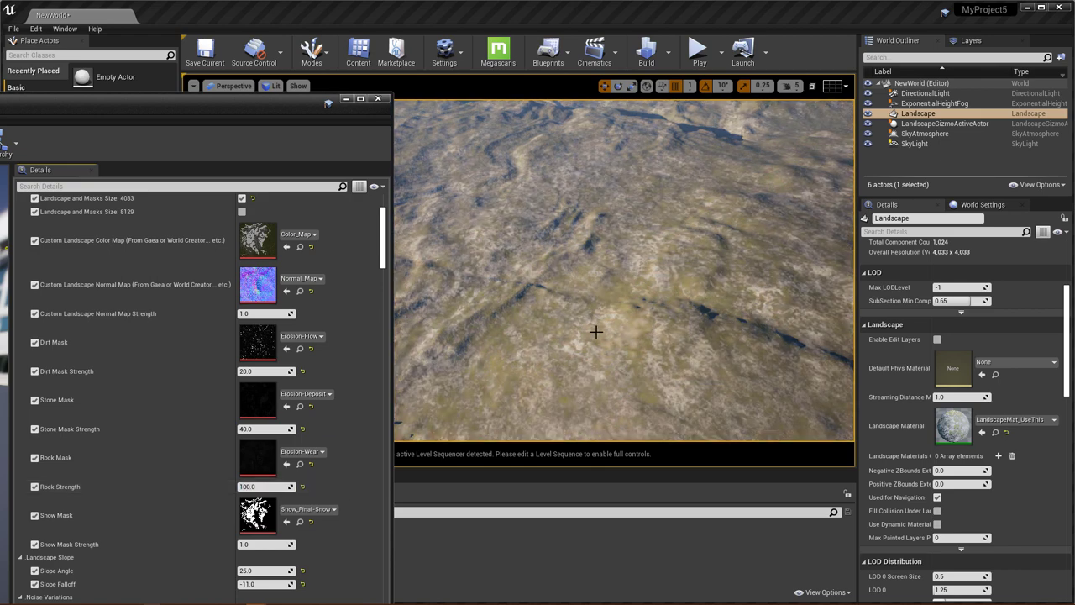
Fly across the hills and toward the snowy mountains to examine the rock mask's coverage on the landscape.
right_drag(624, 271, 595, 223)
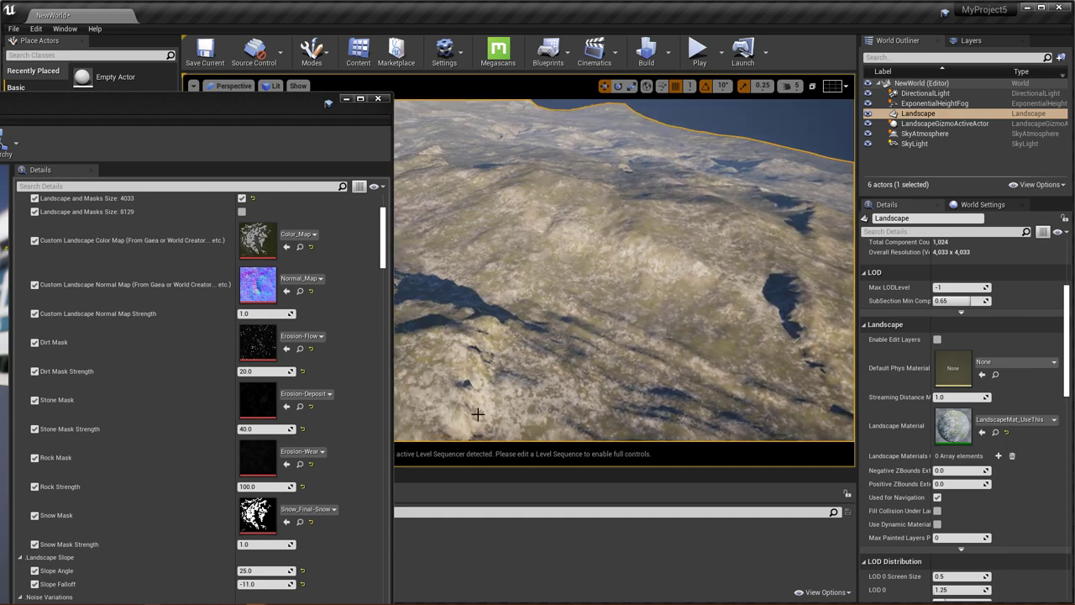
right_click(615, 375)
click(512, 334)
right_click(440, 370)
mouse_move(465, 363)
right_drag(730, 305, 706, 263)
click(569, 367)
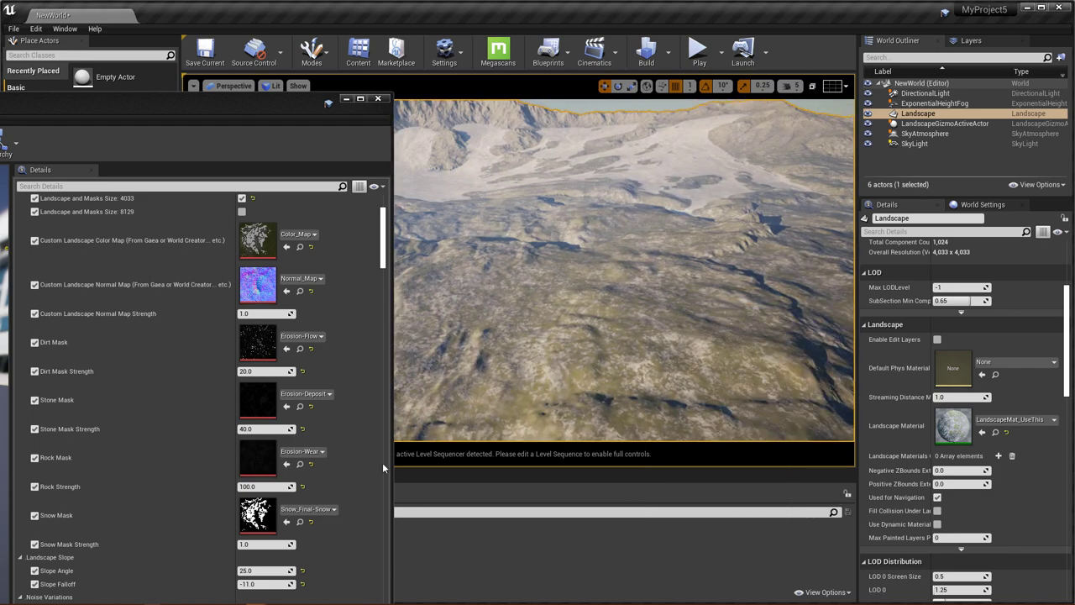
right_click(577, 318)
right_drag(525, 321, 547, 334)
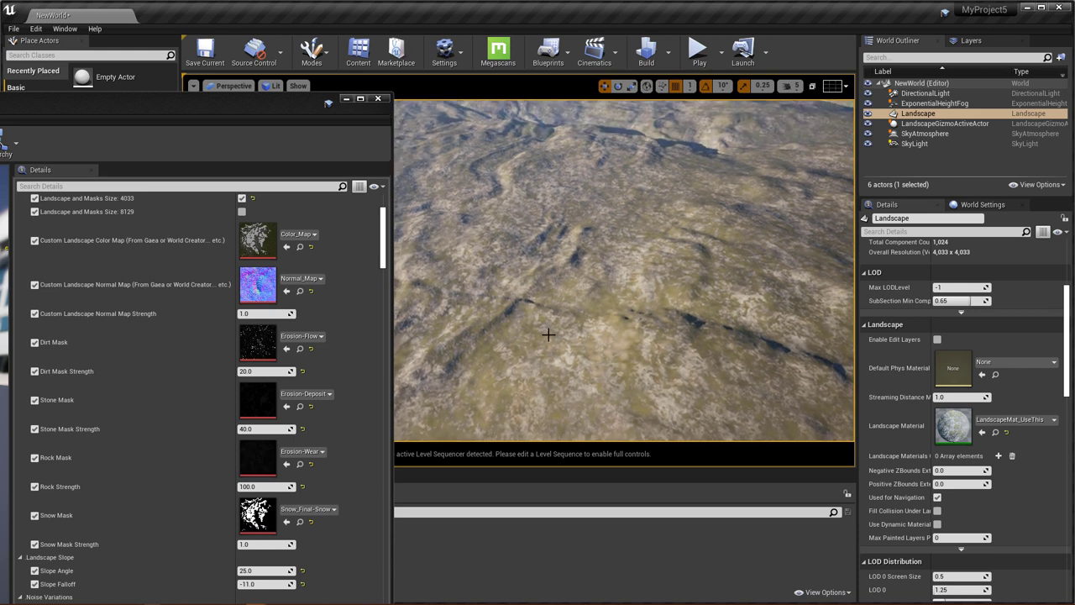
Lower the Rock Strength to 50 and further to 0 to compare the terrain with a weaker Erosion-Wear mask.
click(270, 493)
text(50)
key(Return)
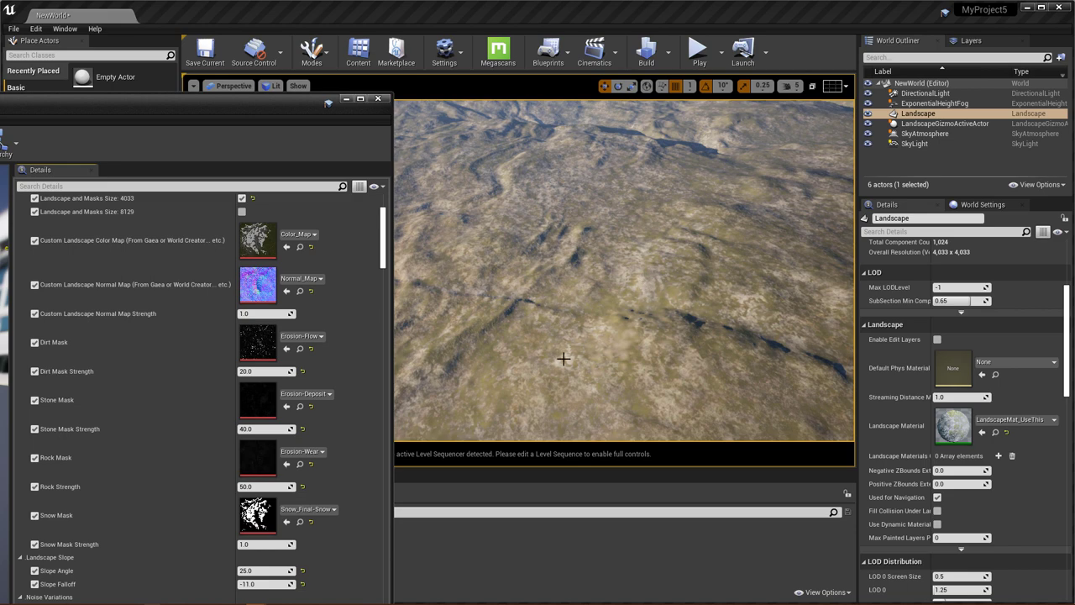
click(263, 487)
text(0)
key(Return)
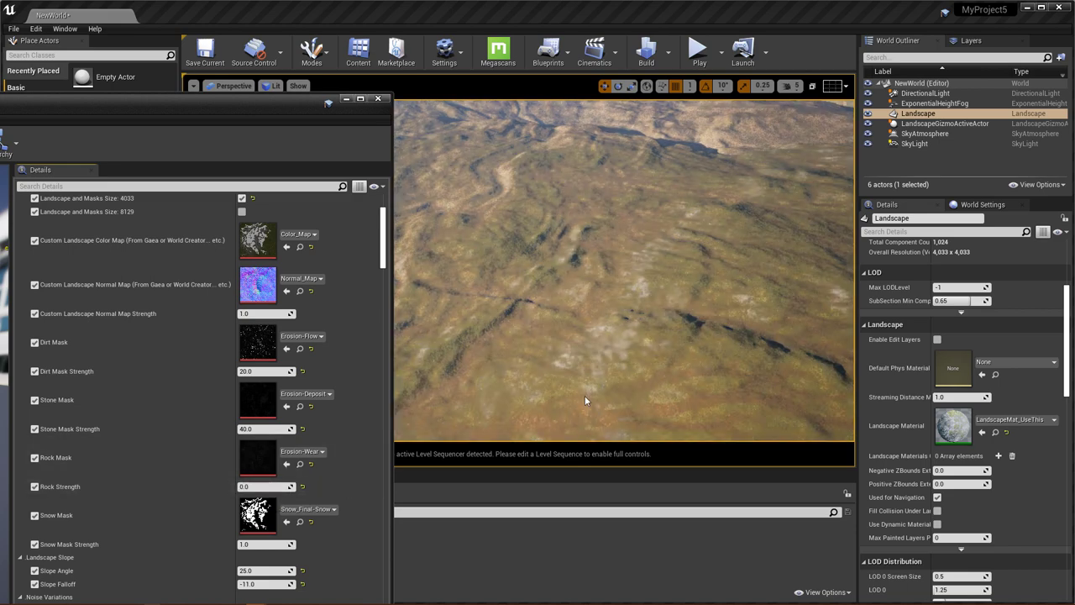
Set the Rock Strength to 20 and raise it to 40.
click(269, 486)
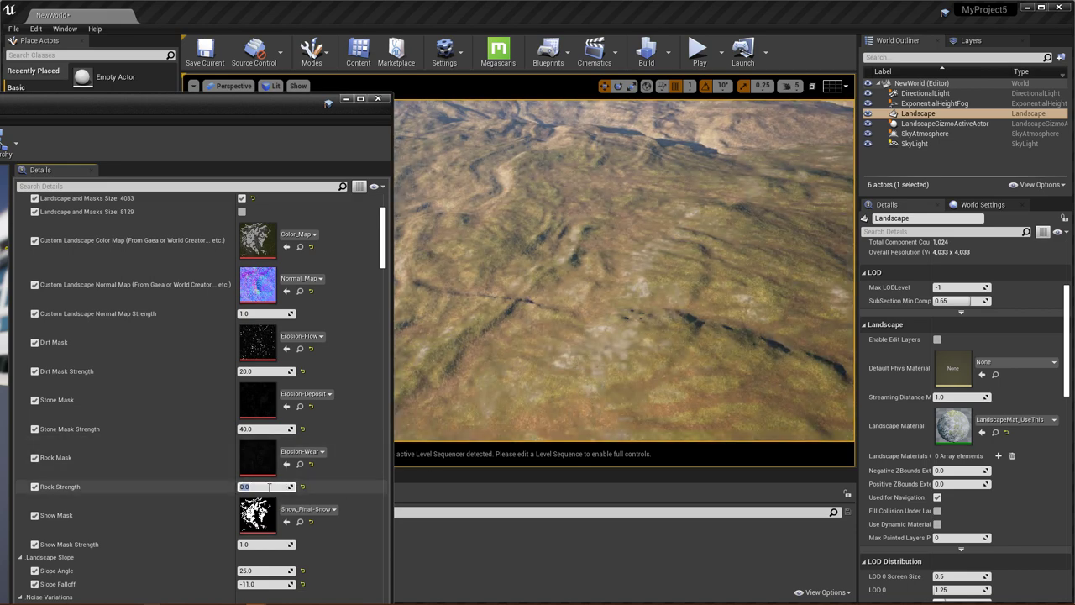
key(Return)
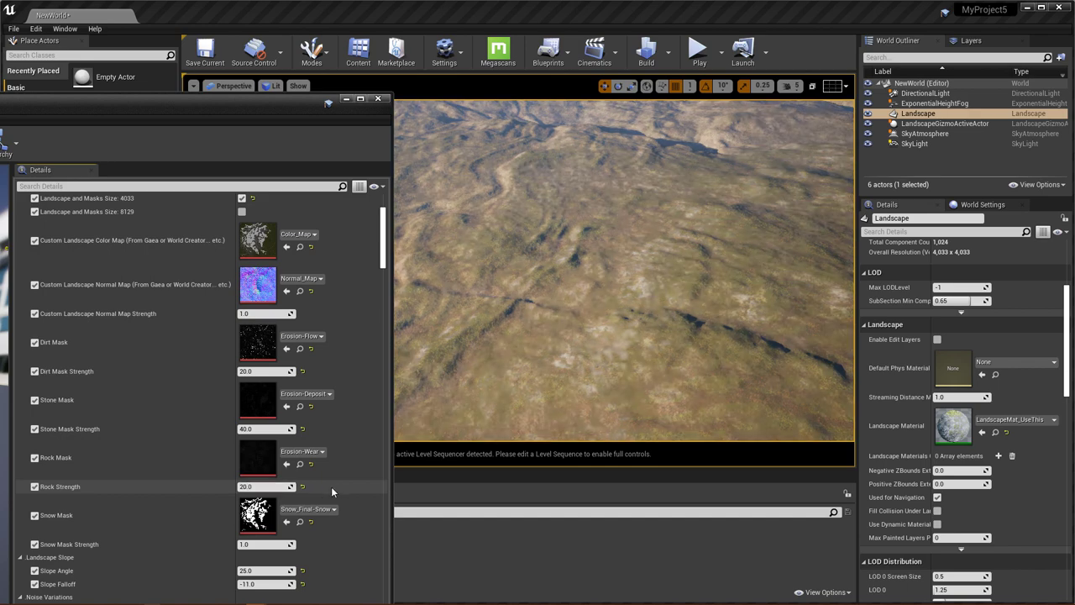
click(269, 487)
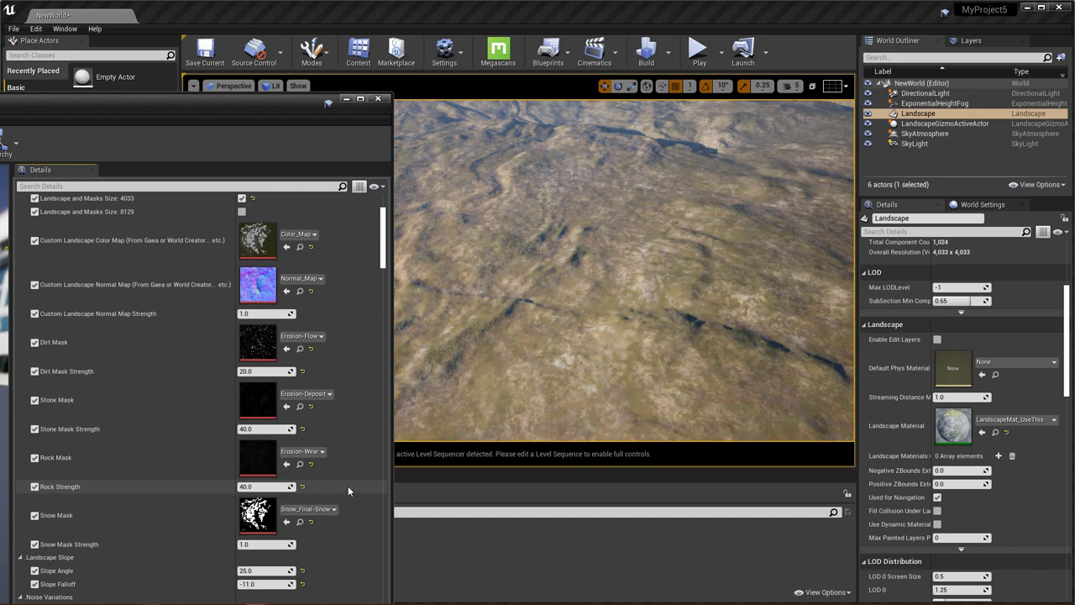
key(Return)
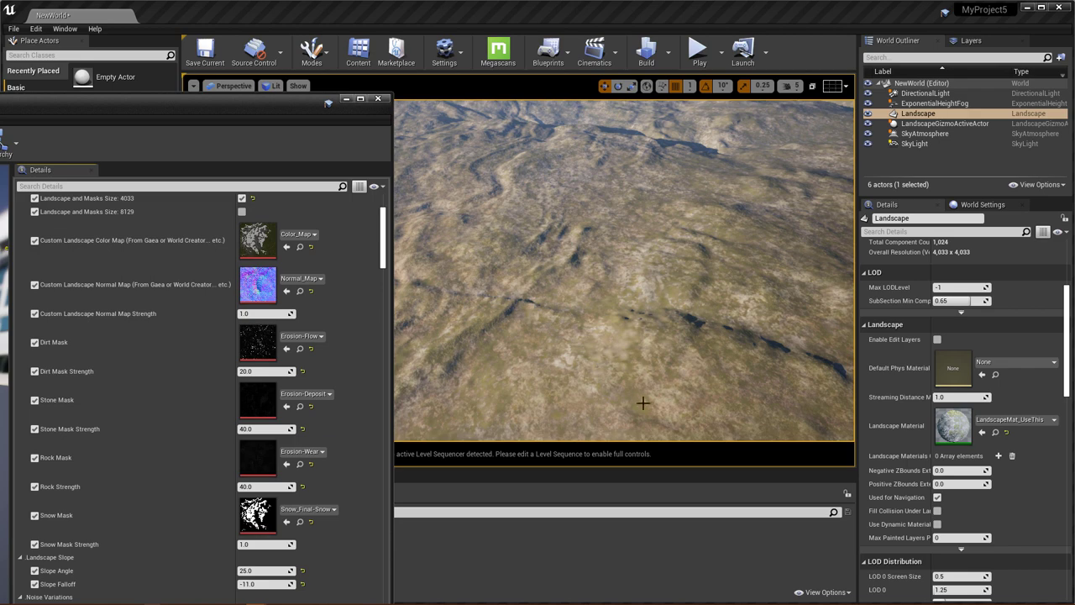
Lower the Snow Mask Strength to 0.5 and further to 0.1 while comparing the snow on the distant mountains.
drag(243, 105, 290, 97)
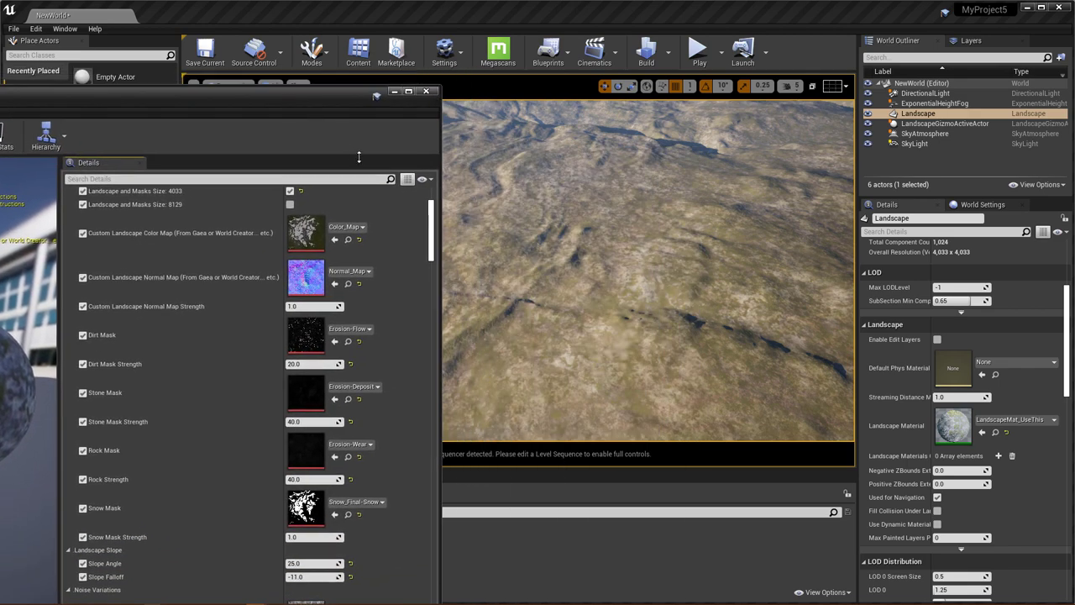
right_drag(712, 293, 756, 212)
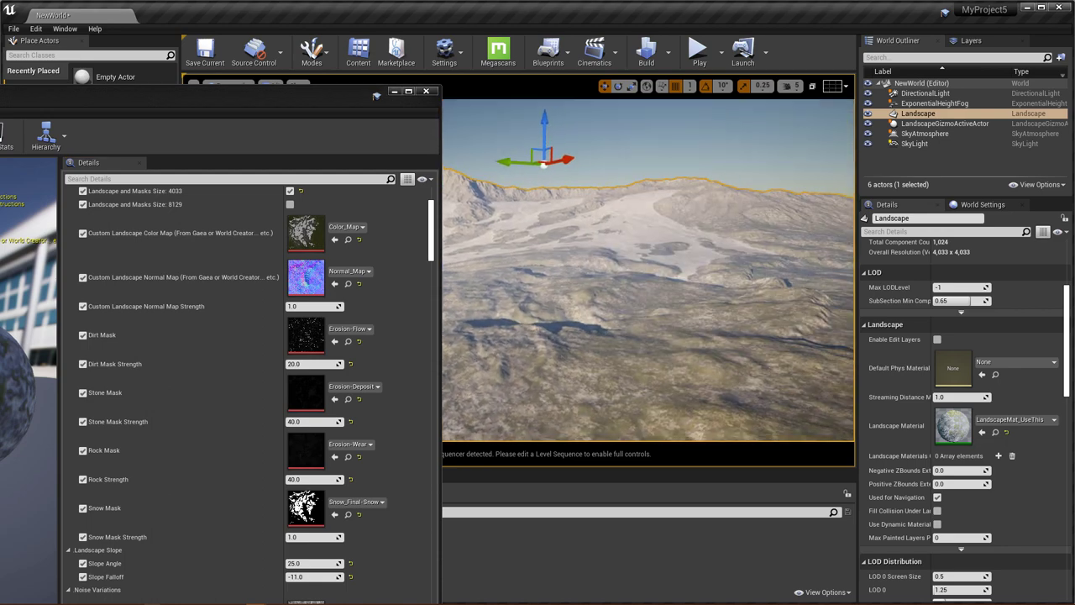
right_drag(756, 340, 728, 339)
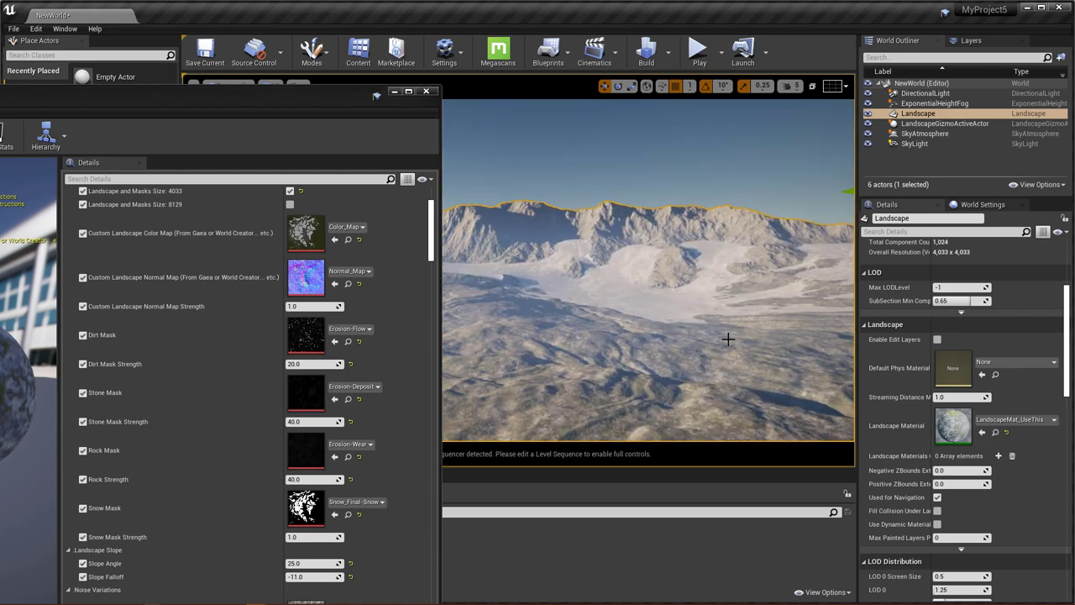
click(312, 537)
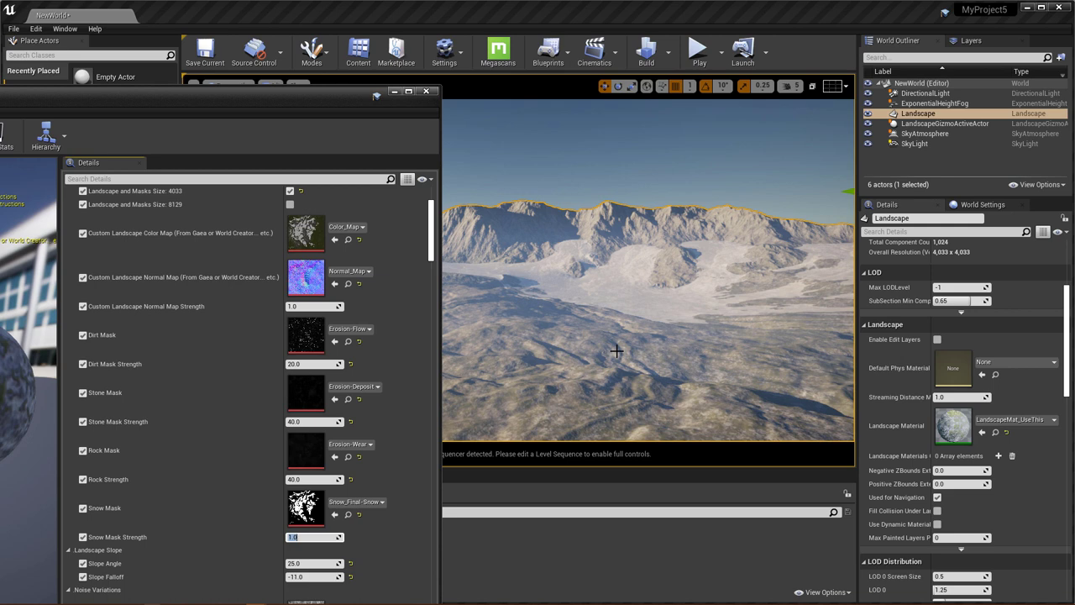
click(388, 535)
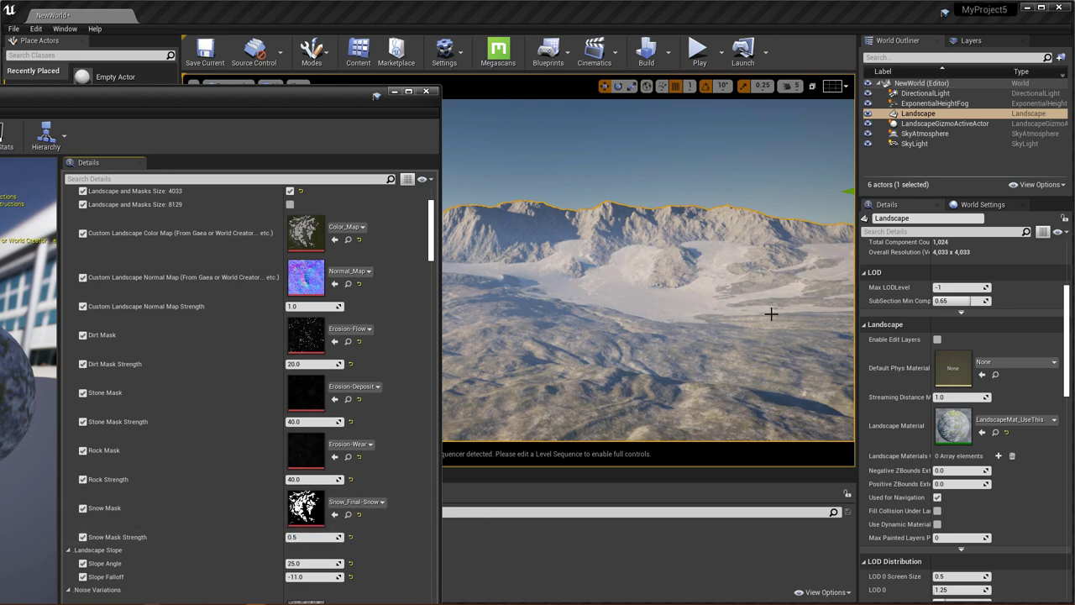
click(320, 537)
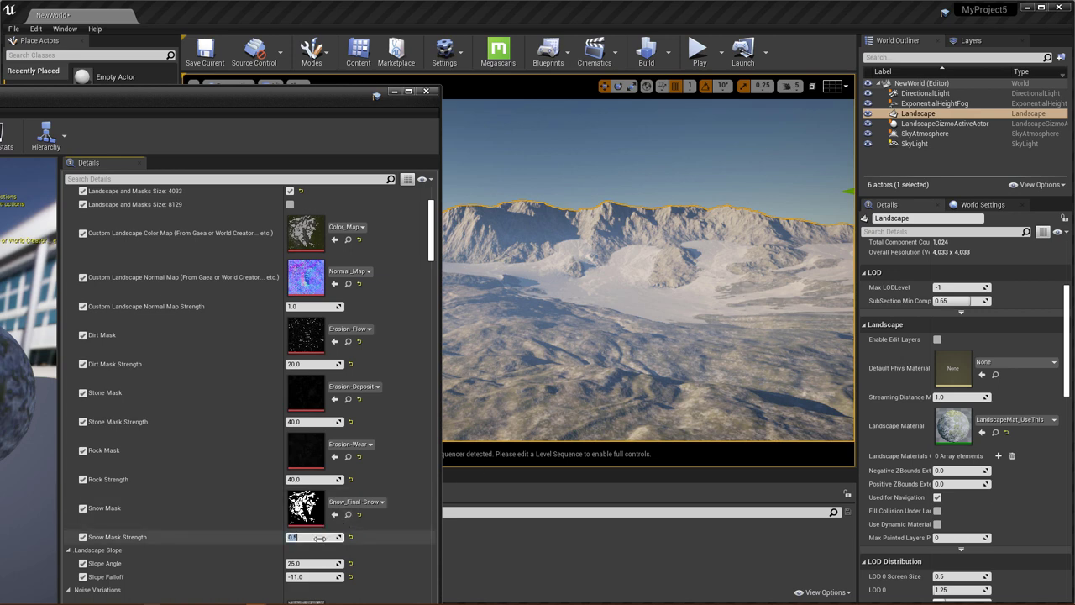
click(405, 539)
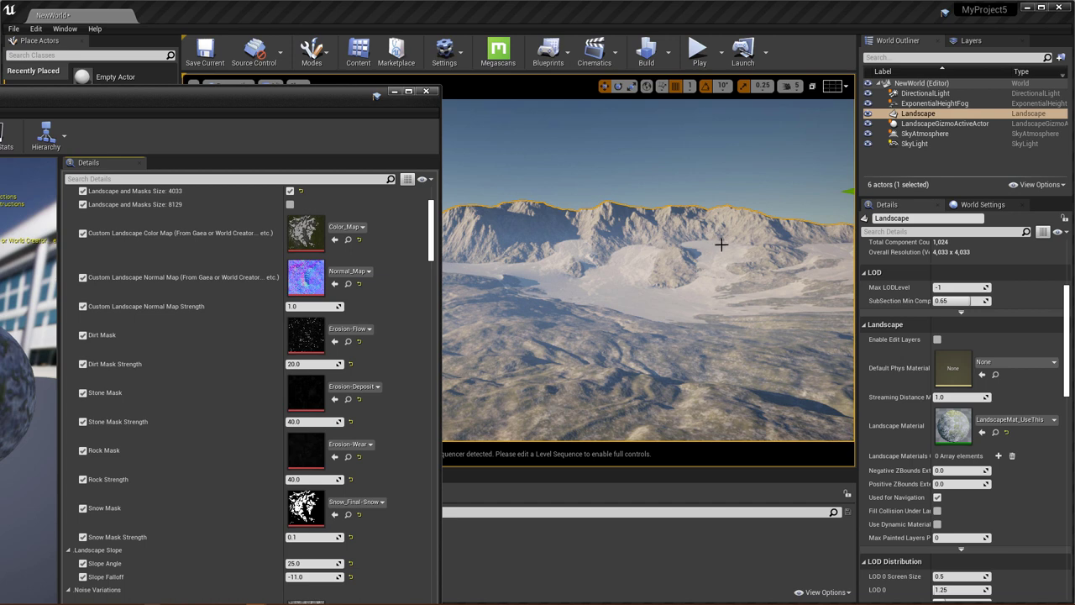
Try much smaller Snow Mask Strength values of 0.001 and 0.00001 on the Snow_Final-Snow mask.
click(322, 540)
text(.001)
click(389, 537)
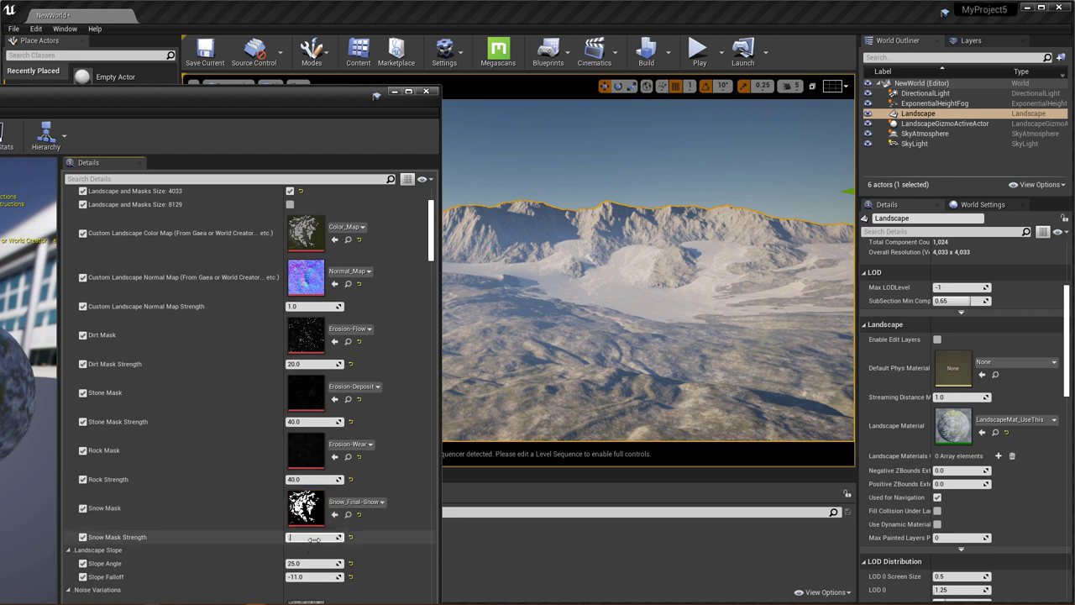
click(328, 539)
text(.00001)
click(388, 534)
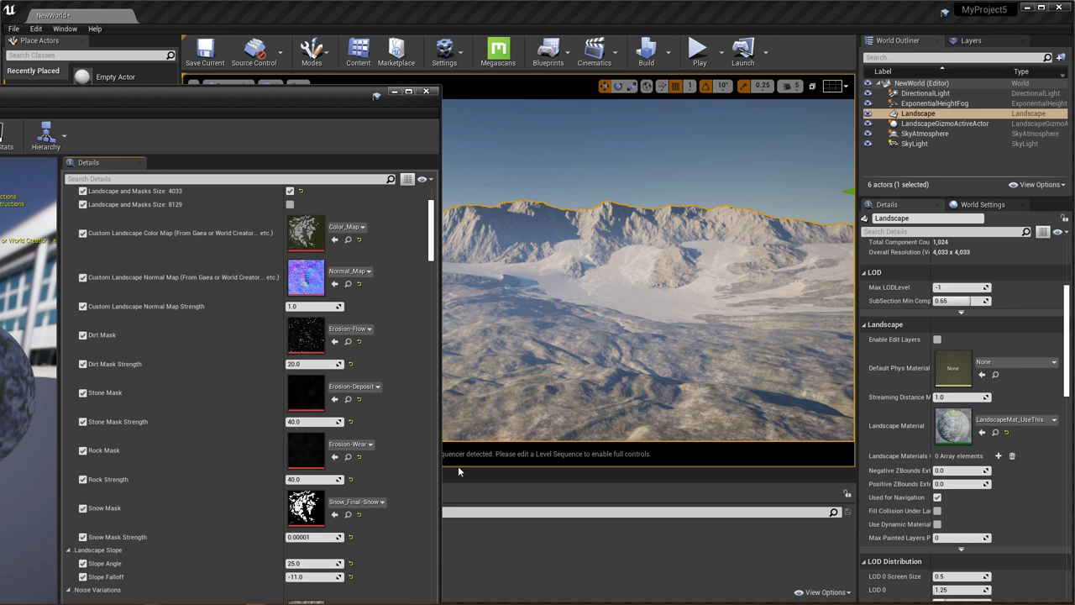
Raise the Snow Mask Strength to 5 for comparison and return it to 1.
click(328, 536)
text(5)
key(Return)
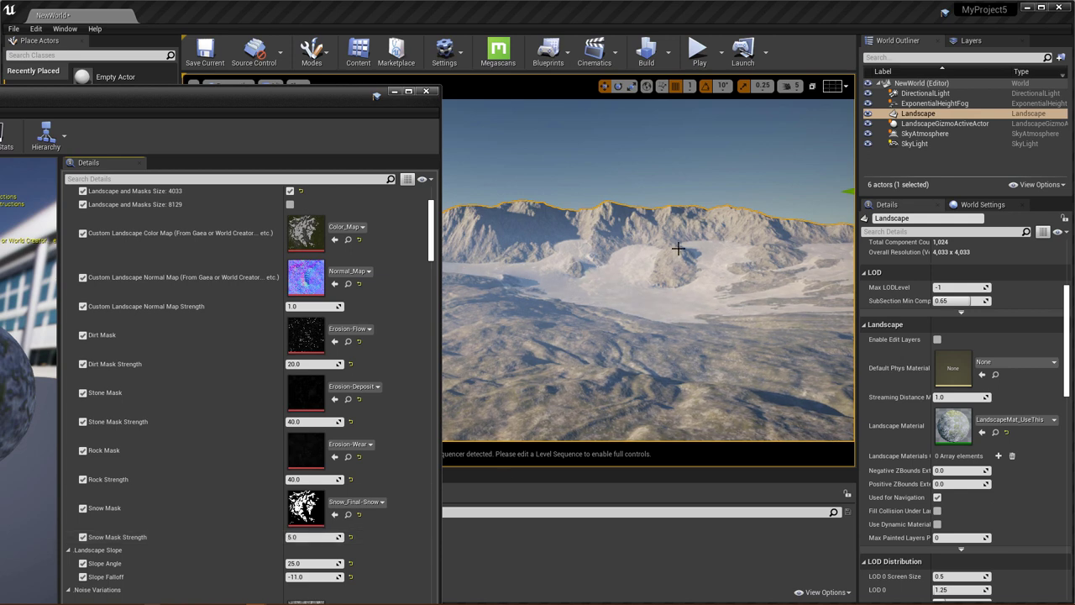
click(313, 537)
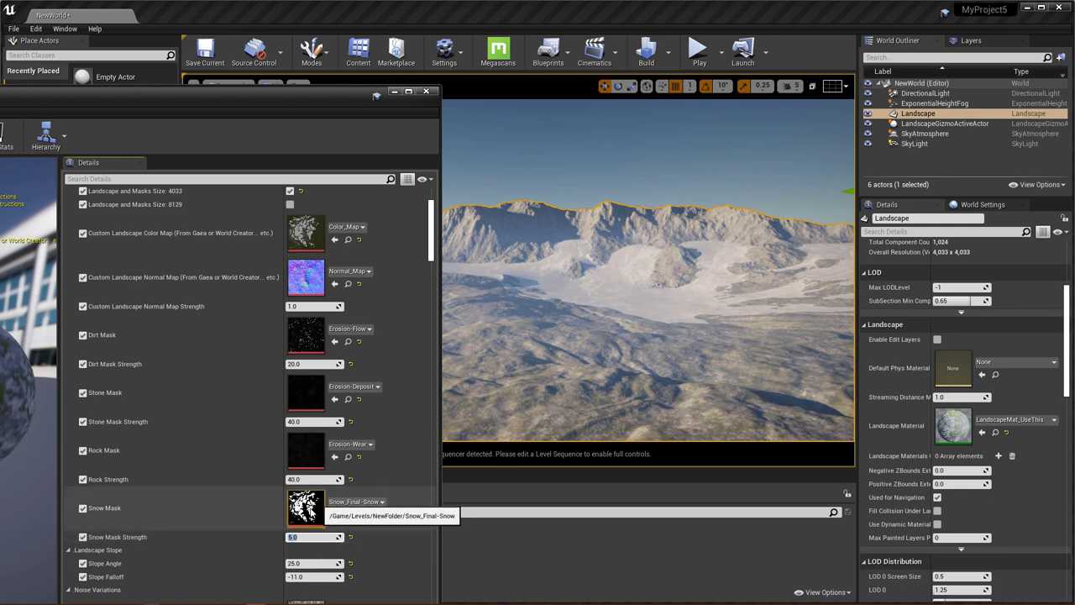
text(1)
key(Return)
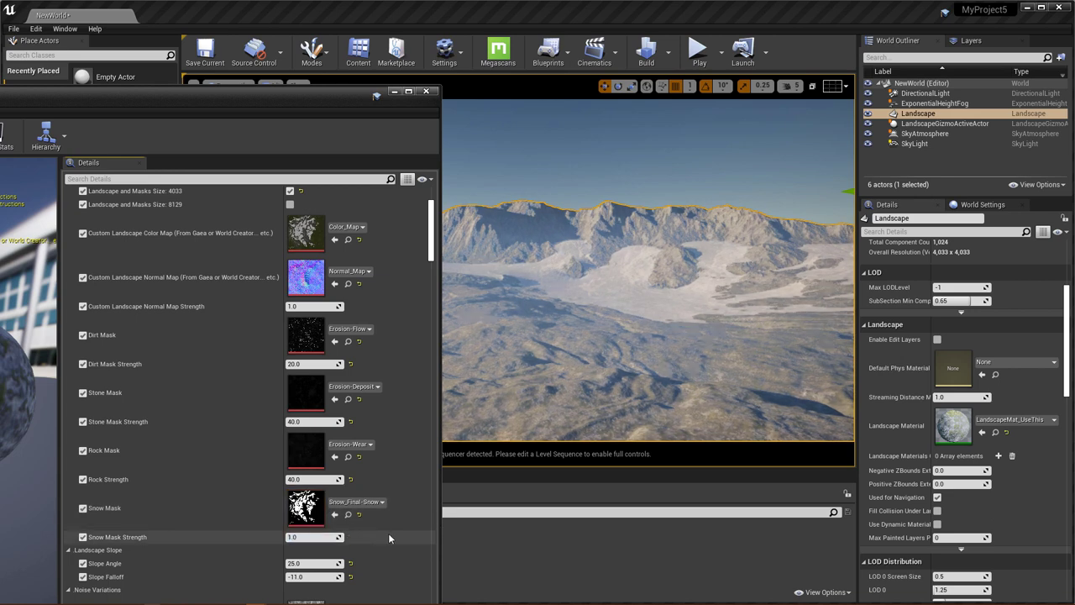
Set the Snow Mask Strength to 0 and compare the snow on the distant mountains.
click(312, 537)
text(0)
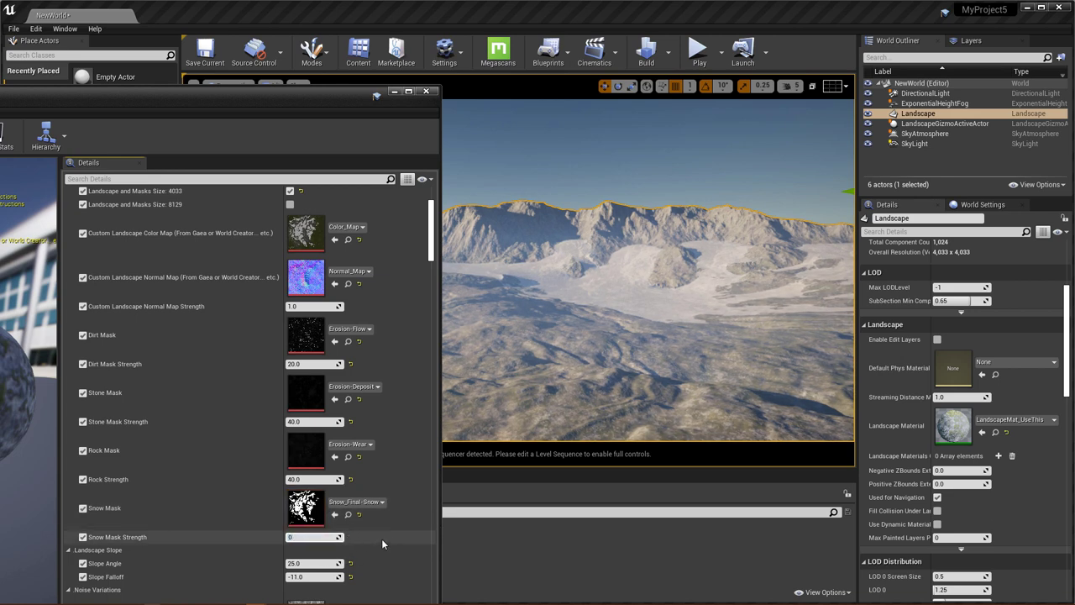
key(Return)
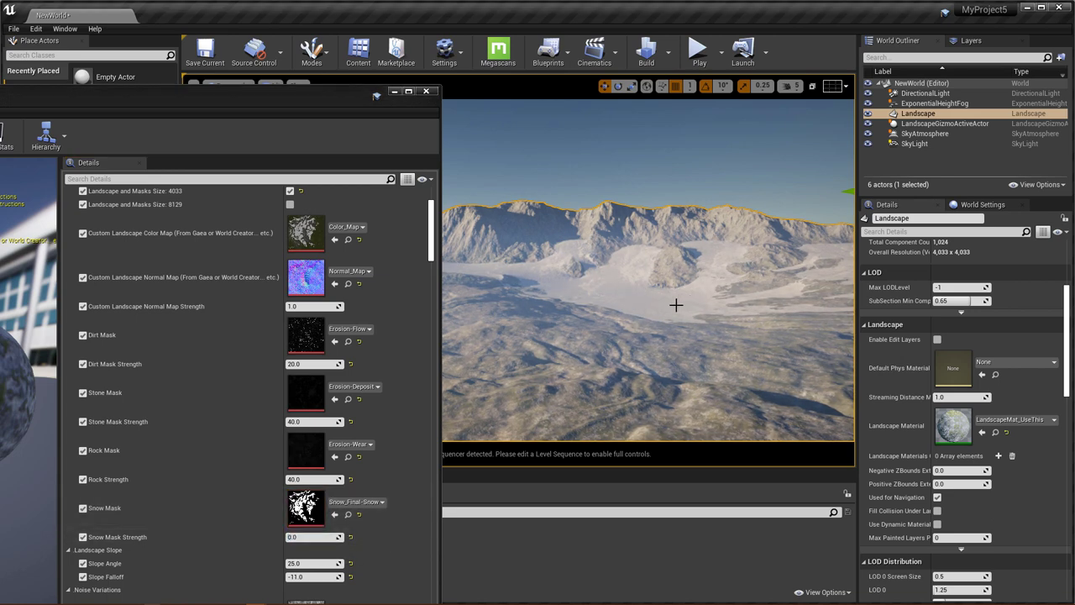
right_drag(675, 304, 555, 306)
right_drag(629, 323, 664, 310)
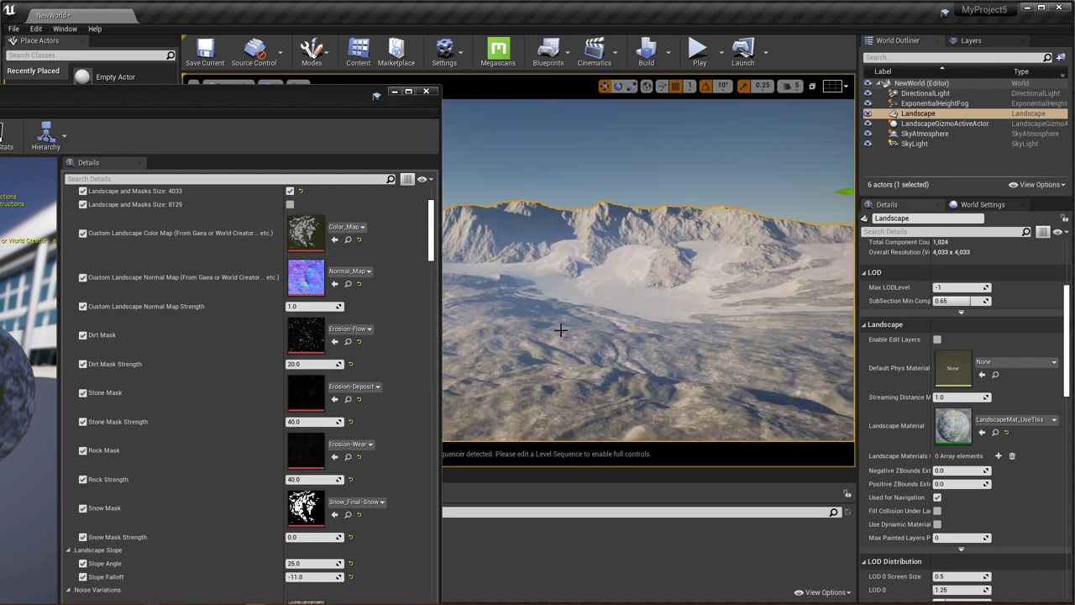
Turn off the custom landscape color map and check the landscape without it.
scroll(354, 359, up, 3)
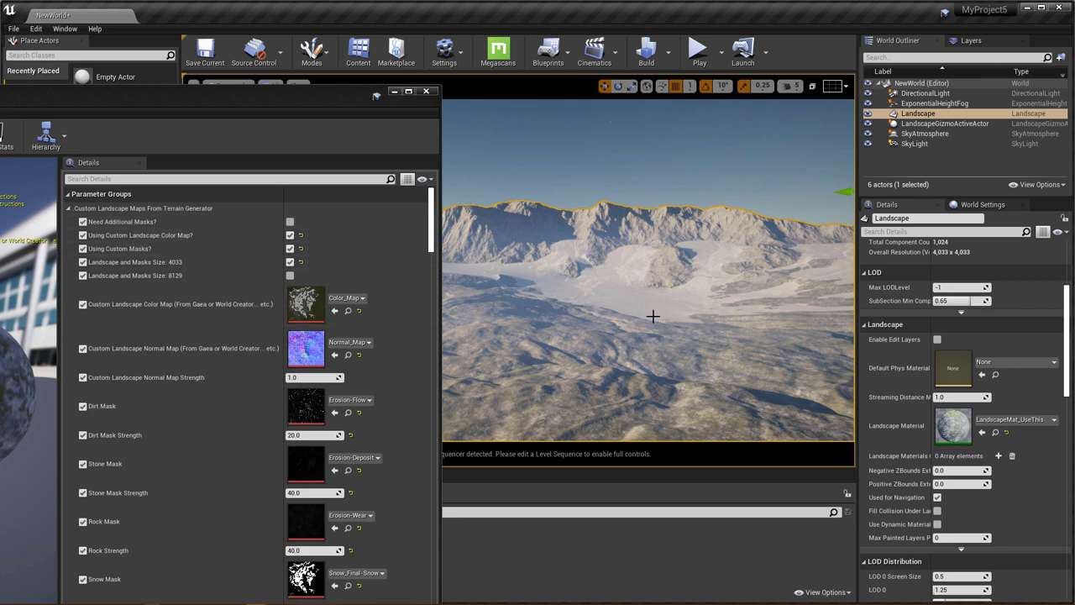
right_drag(654, 316, 684, 234)
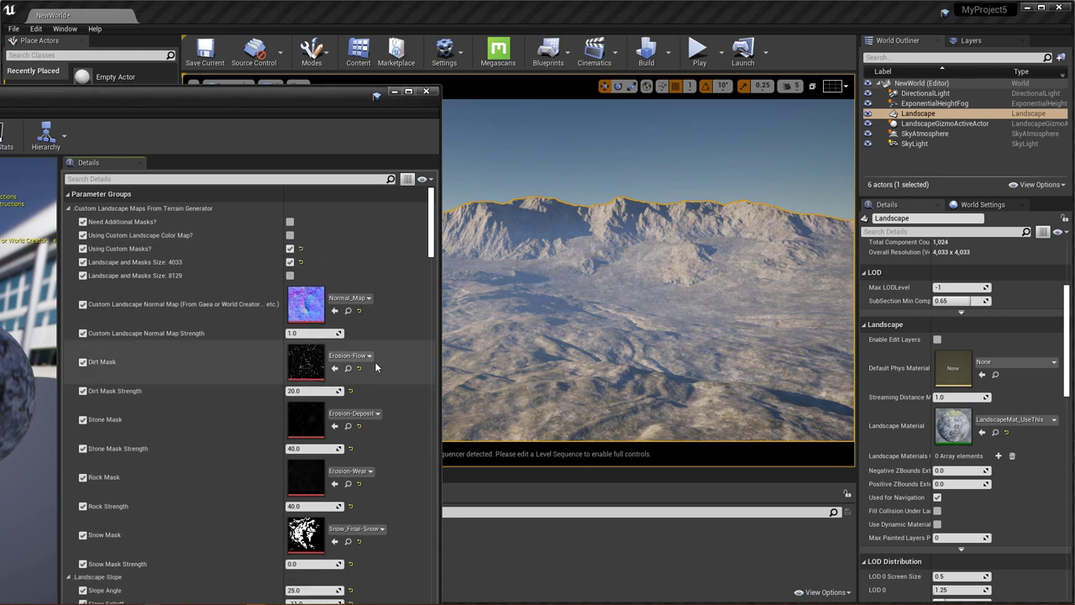
click(602, 306)
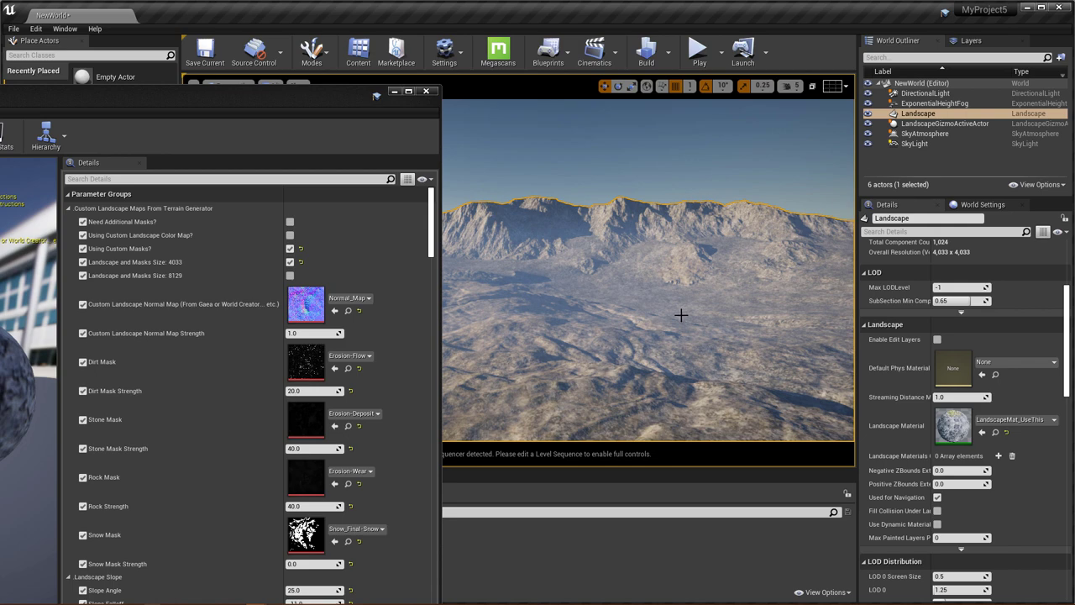
right_click(738, 365)
mouse_move(602, 294)
right_down()
mouse_move(747, 294)
mouse_move(607, 290)
right_up()
Return the Snow Mask Strength to 1 and check the snow from closer to the terrain.
click(309, 564)
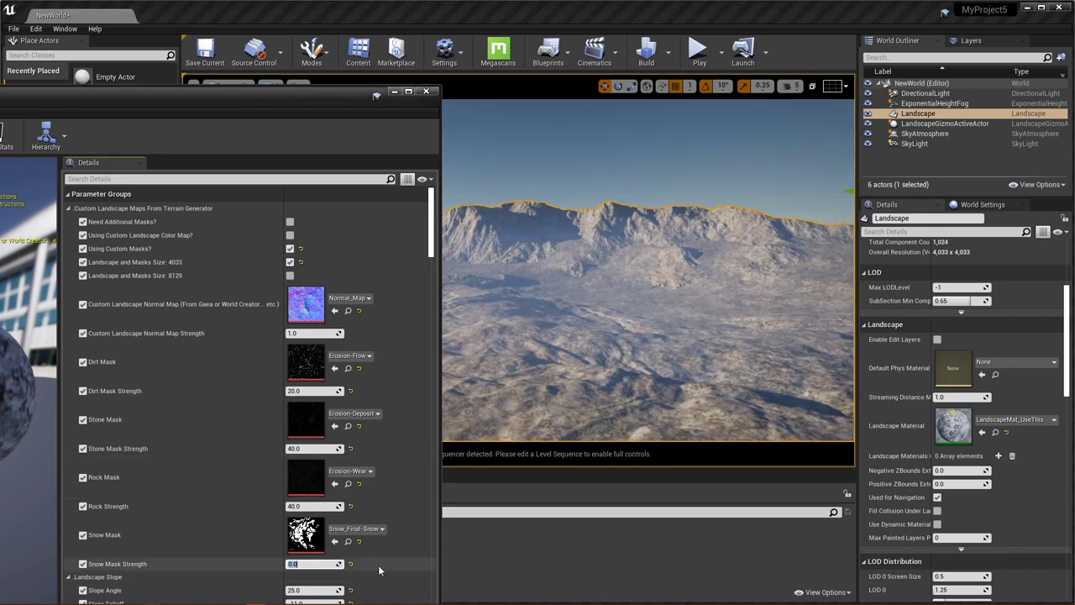
text(1)
key(Return)
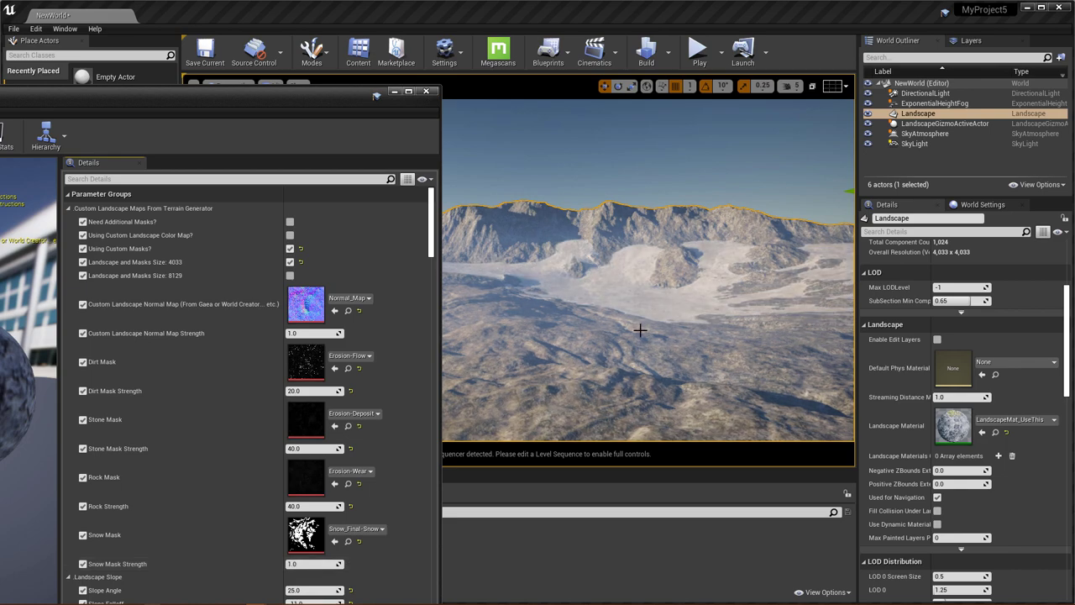
mouse_move(640, 330)
right_down()
mouse_move(789, 330)
mouse_move(512, 325)
mouse_move(640, 330)
right_up()
Reset the Dirt Mask Strength, Stone Mask Strength and Rock Strength to 1 each.
click(314, 391)
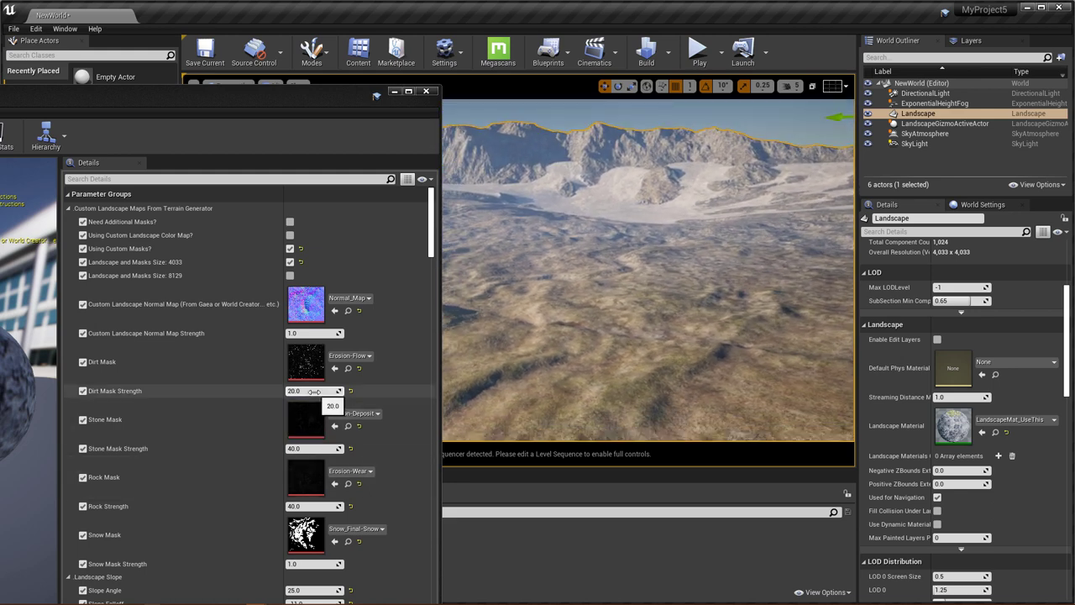
text(1)
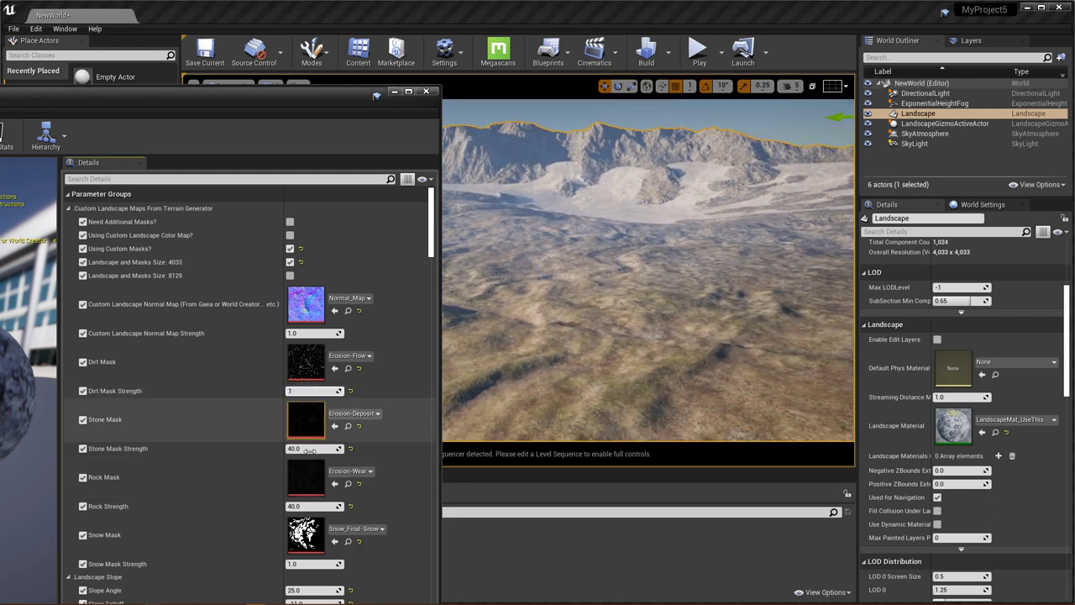
click(310, 449)
text(1)
click(312, 507)
text(1)
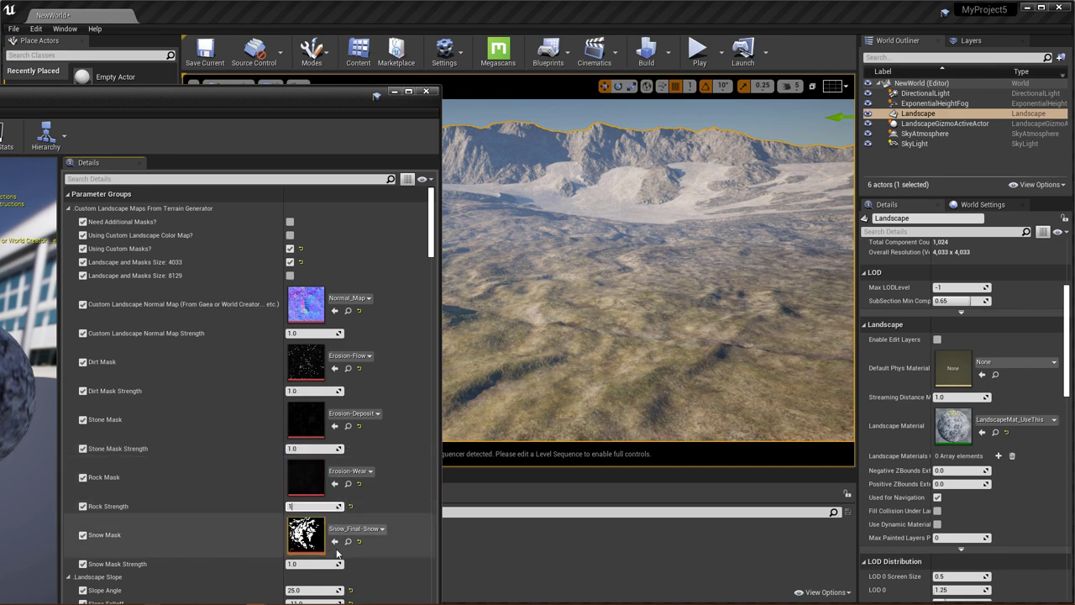
click(414, 490)
right_drag(580, 353, 537, 386)
right_drag(612, 284, 612, 284)
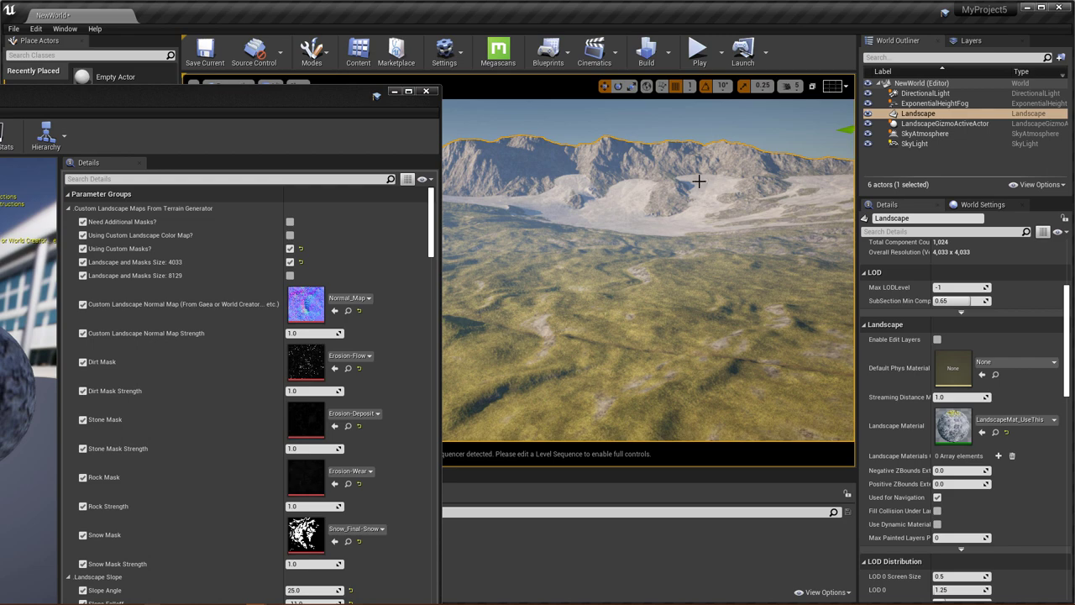
Set the Dirt Mask Strength to 5 and check the dirt on the terrain.
click(312, 390)
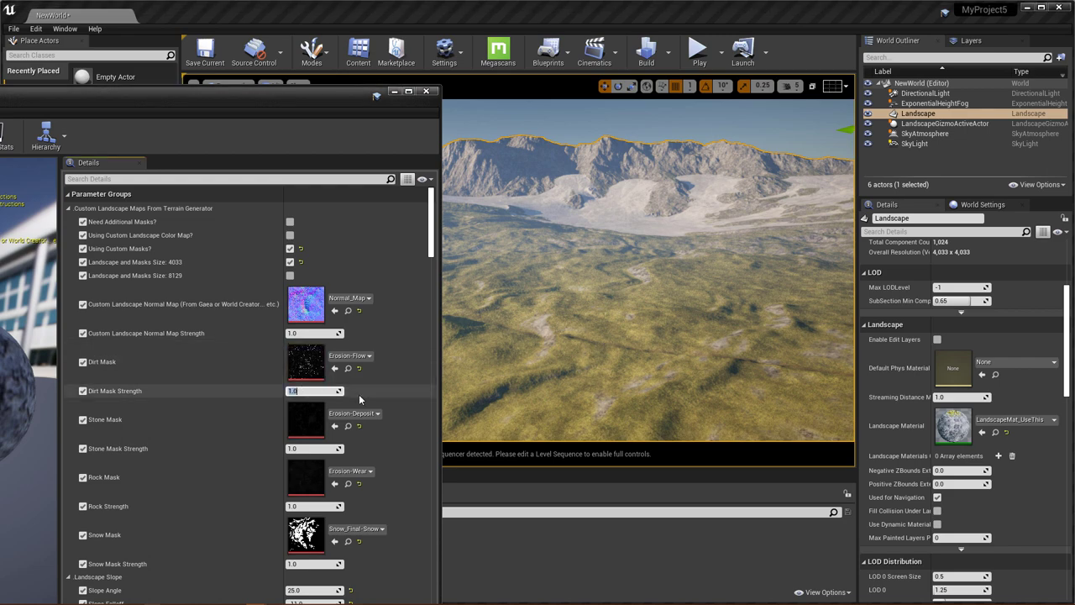
click(402, 387)
mouse_move(642, 362)
right_down()
mouse_move(520, 361)
mouse_move(655, 362)
mouse_move(621, 403)
mouse_move(554, 407)
mouse_move(642, 361)
right_up()
Try a Stone Mask Strength of 10 and raise it to 50.
click(312, 447)
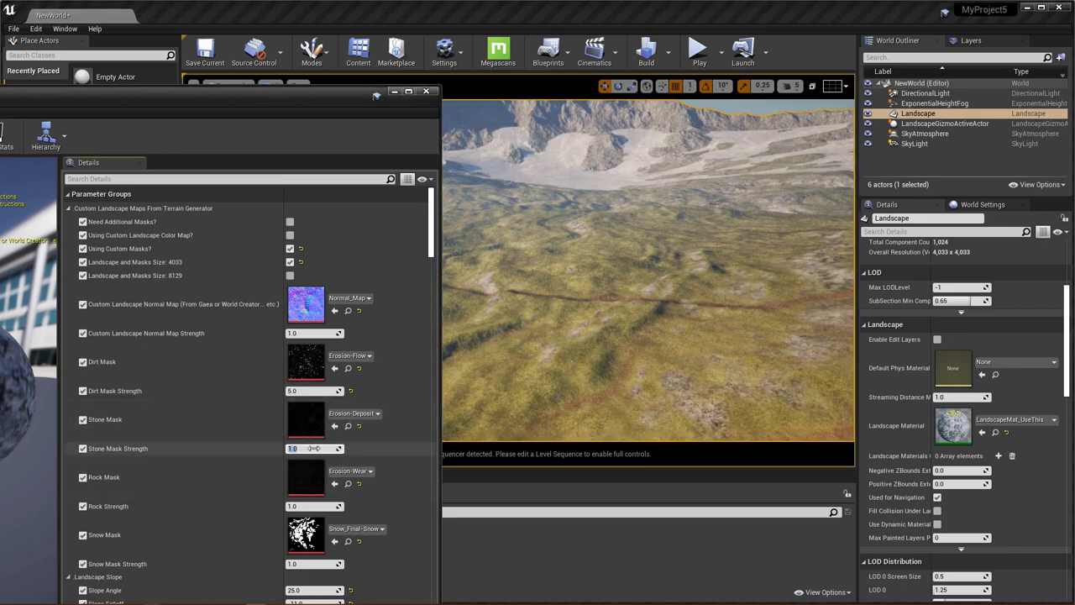
text(10)
key(Return)
click(328, 448)
text(50)
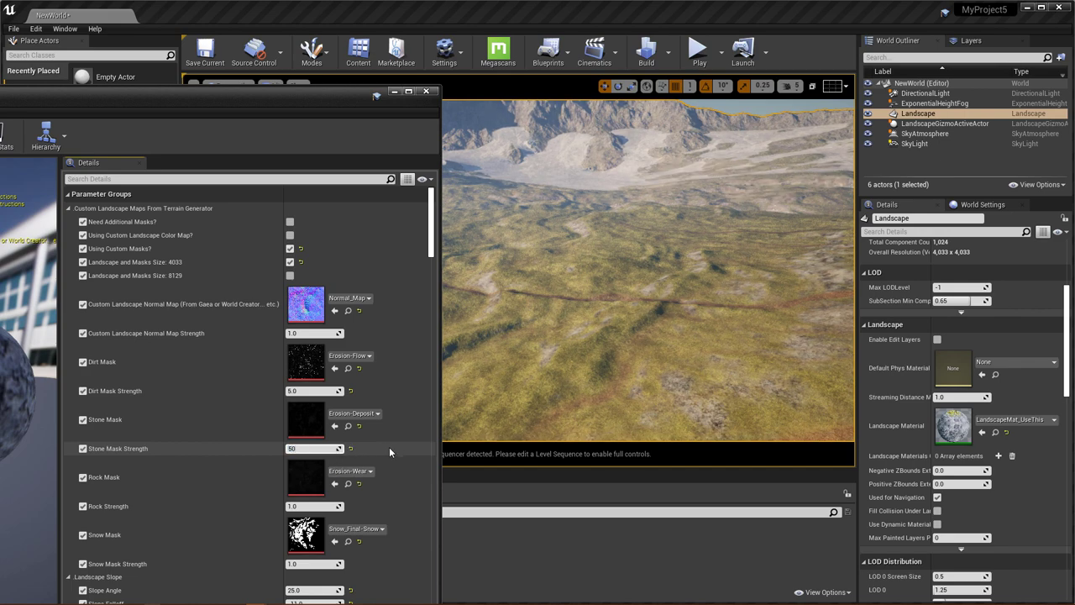
key(Return)
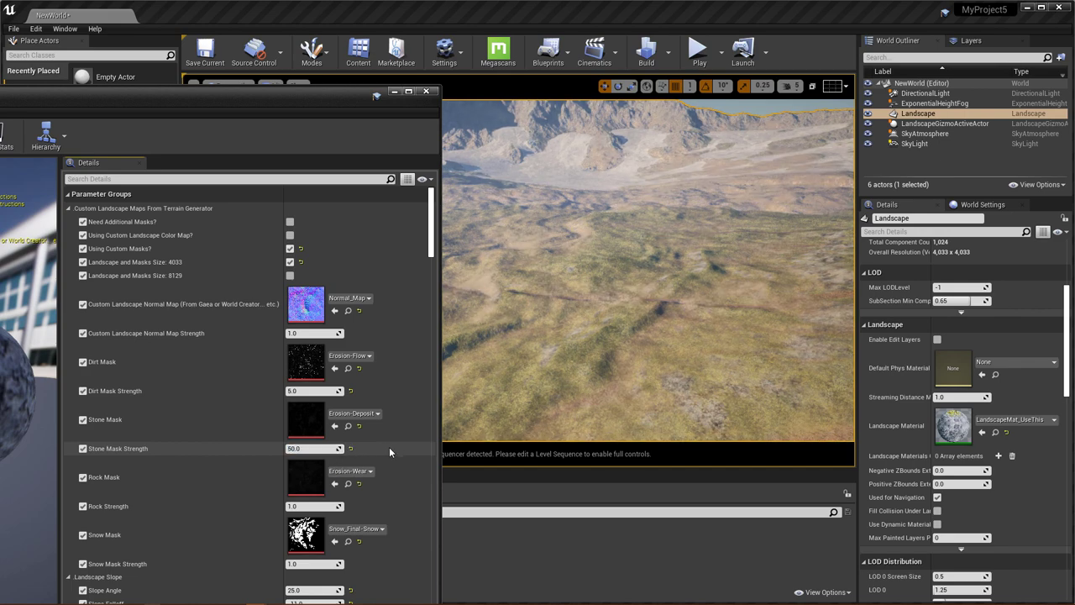
Lower the Stone Mask Strength to 30 and further to 20, comparing the stone coverage on the landscape.
click(329, 448)
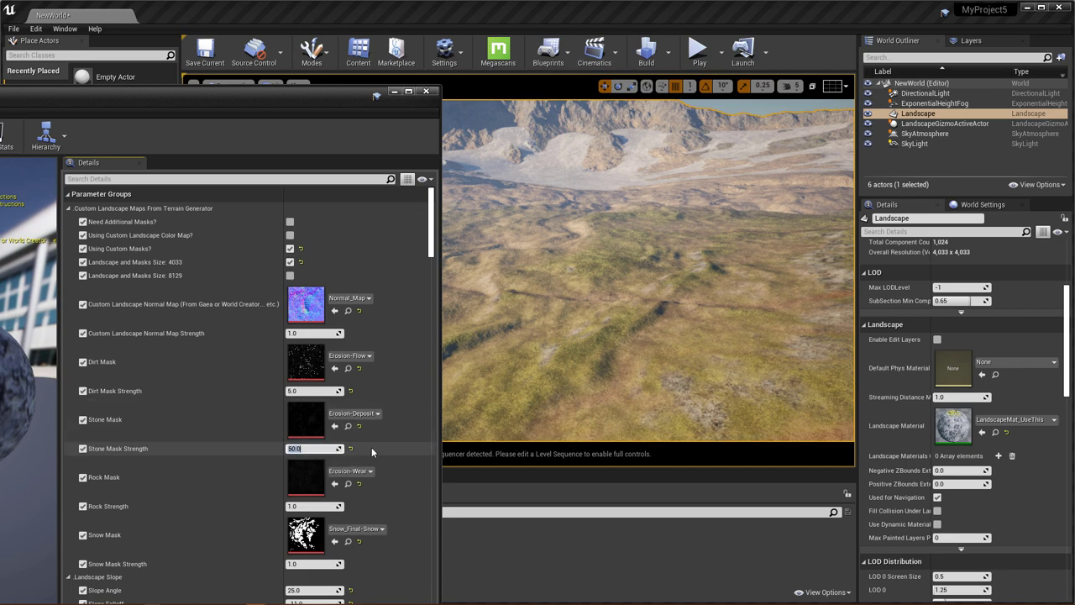
text(30)
key(Return)
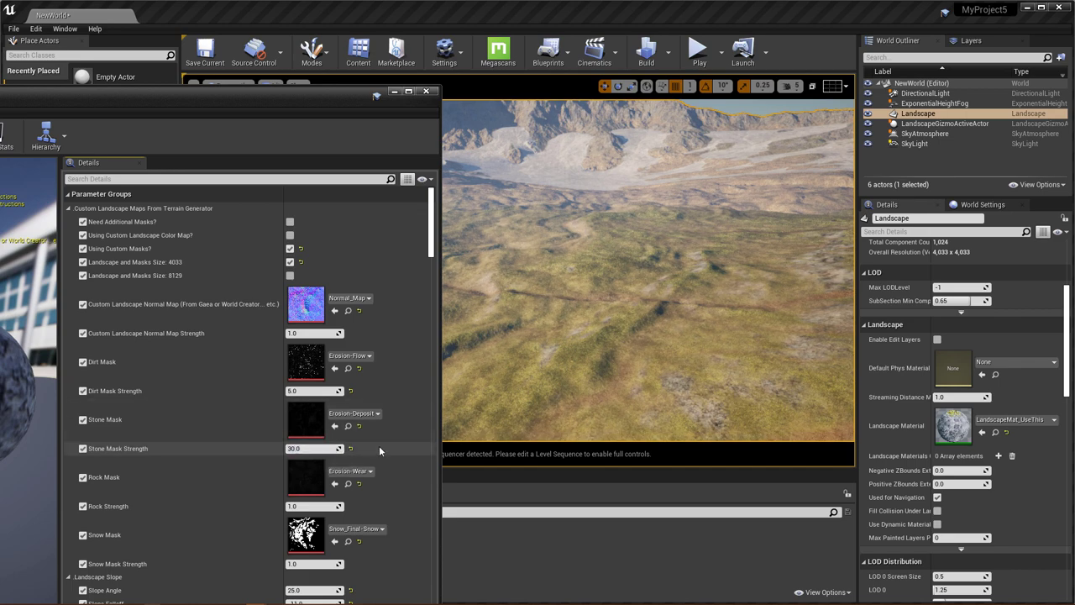
key(Return)
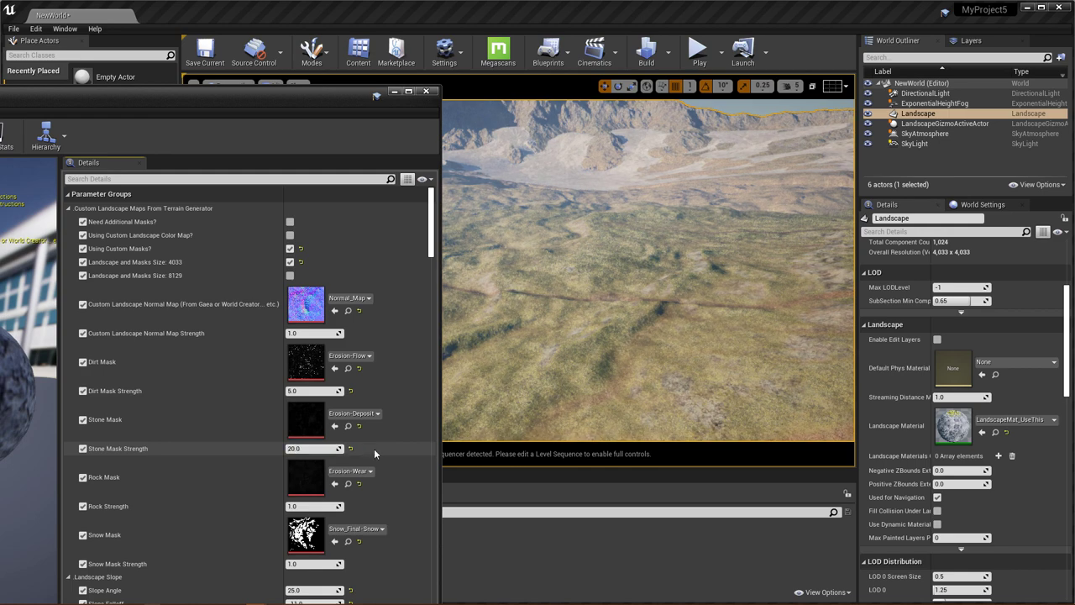
right_click(535, 264)
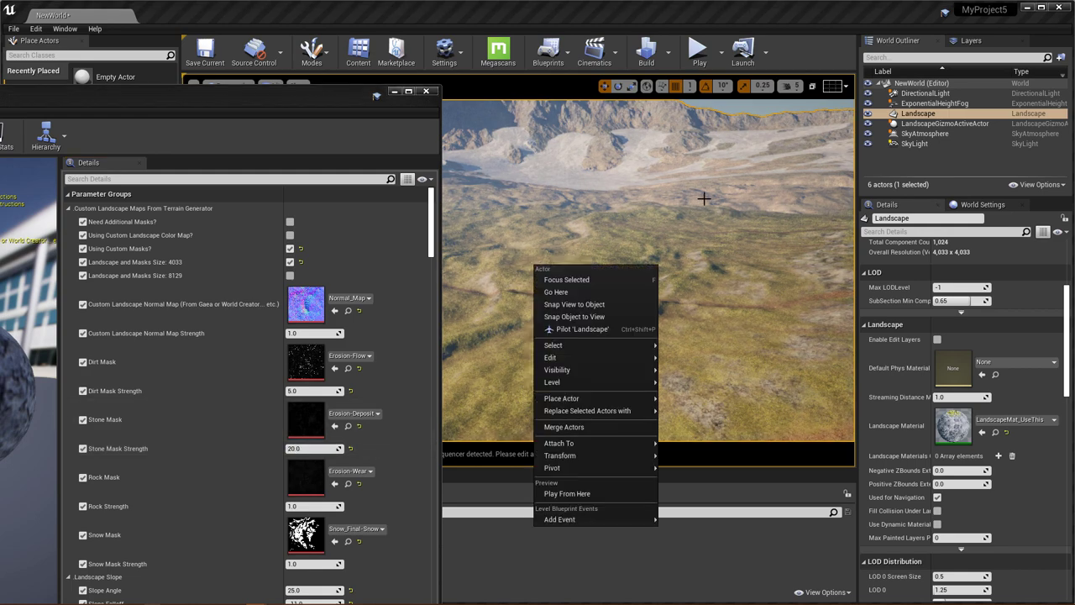
click(742, 211)
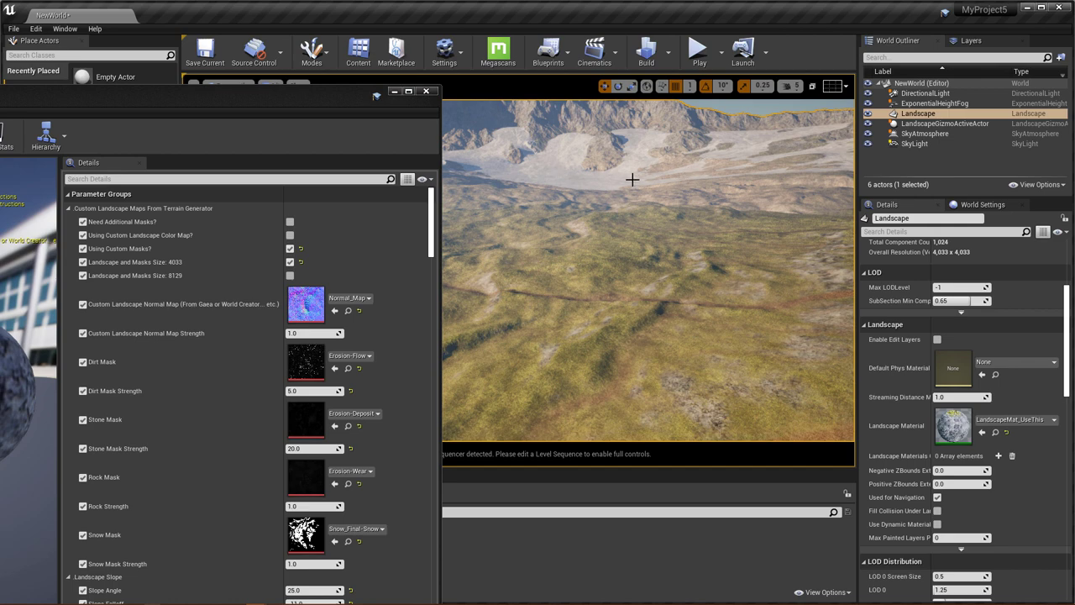
right_drag(644, 267, 609, 234)
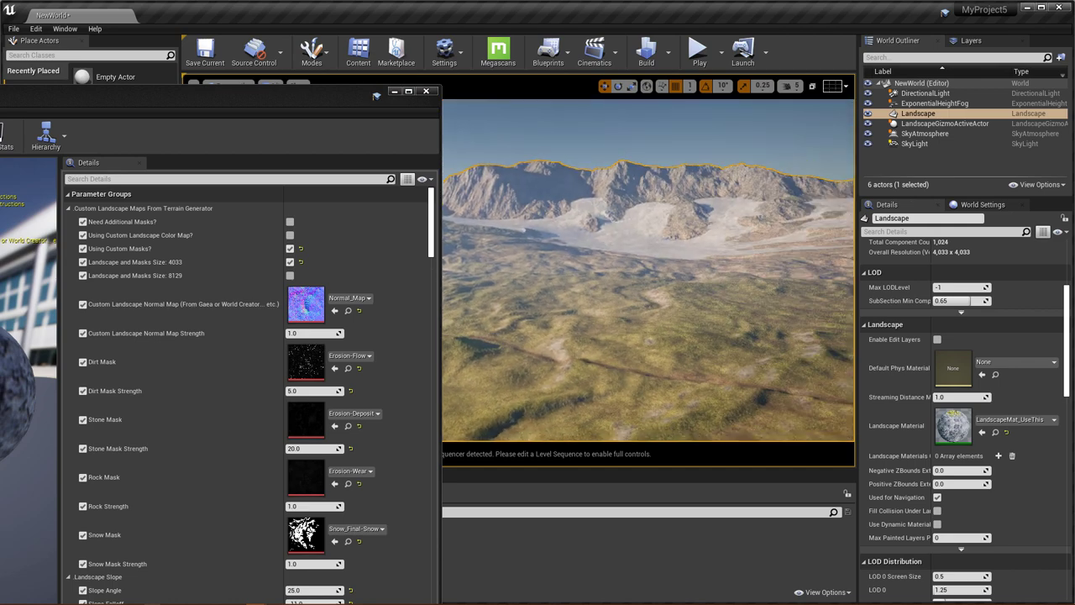
Set the Rock Strength to 20.
click(314, 505)
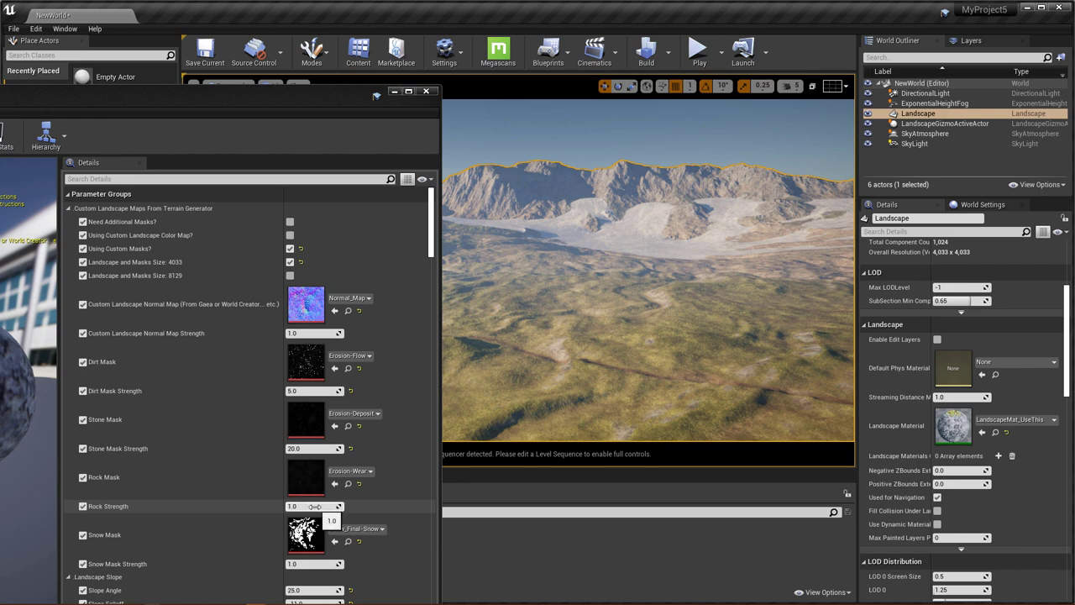
text(2)
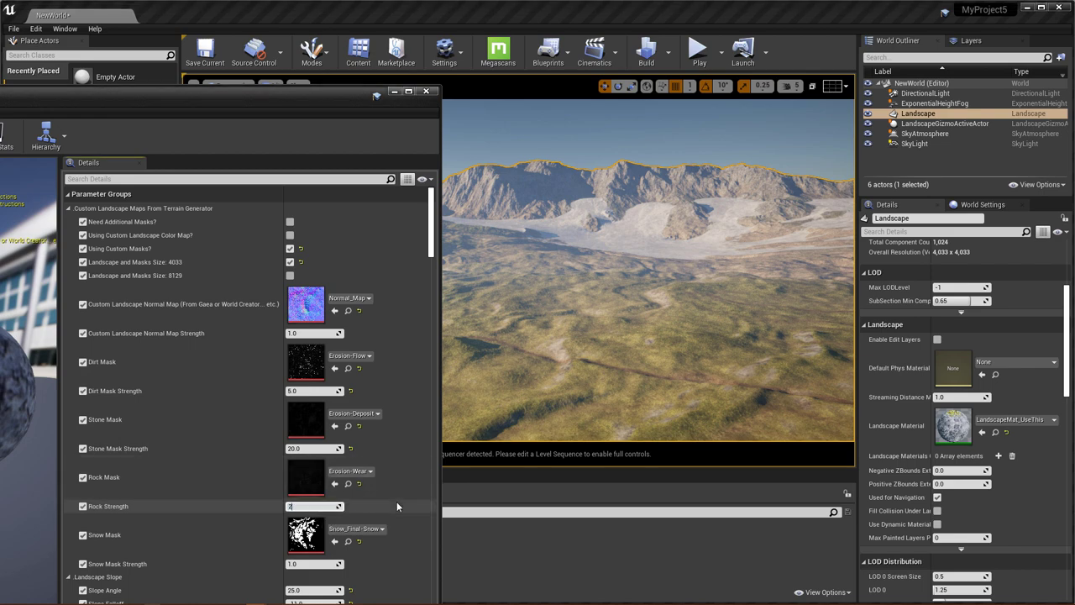
key(Return)
key(Return)
key(Return)
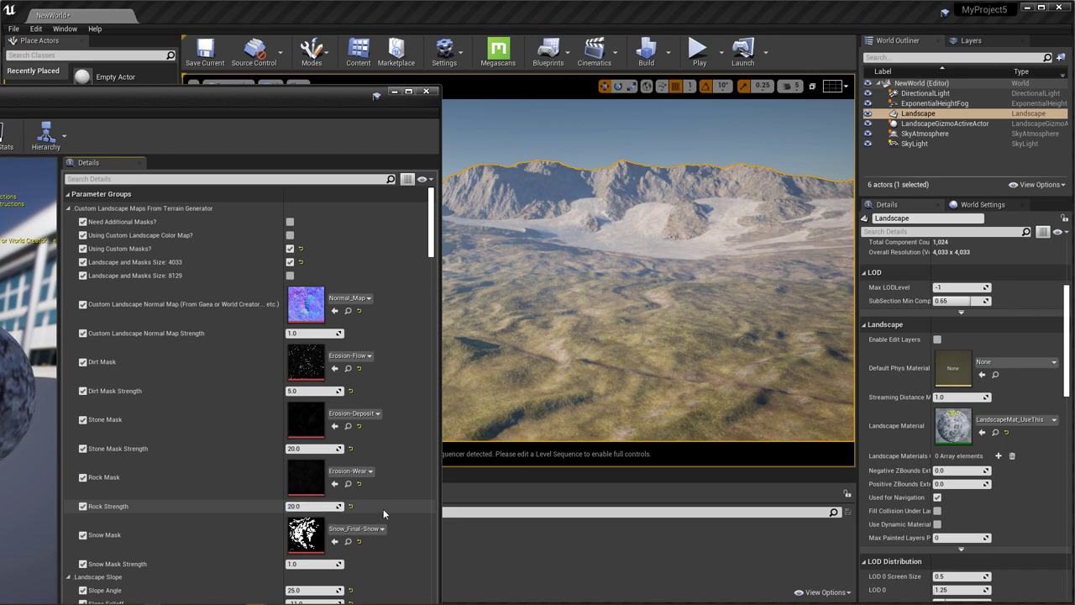
Try a Rock Strength of 30, check the ground up close, and return it to 20.
click(319, 506)
text(30)
key(Return)
right_drag(608, 387, 694, 484)
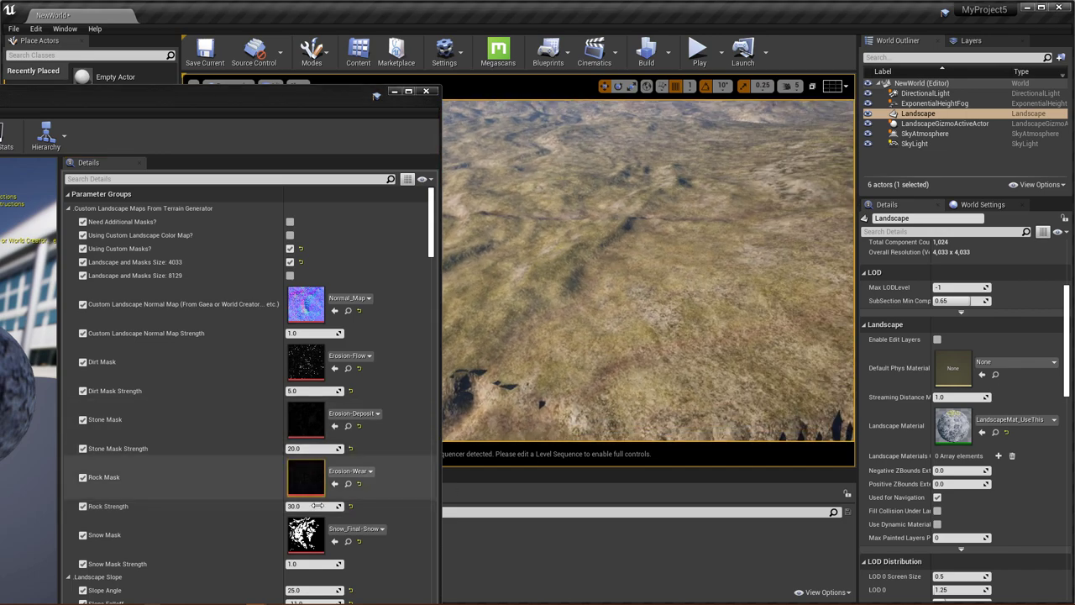
key(ctrl+z)
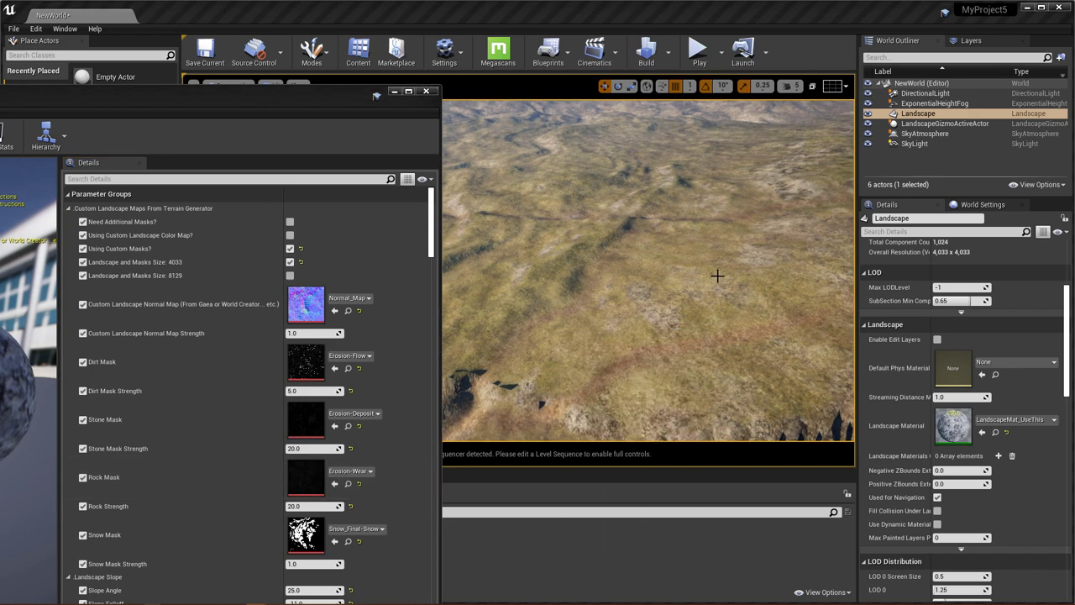
Examine the foreground hills and distant mountains, and look through the material's slope and noise variation parameters.
mouse_move(717, 276)
right_down()
mouse_move(719, 262)
mouse_move(720, 290)
mouse_move(710, 257)
right_up()
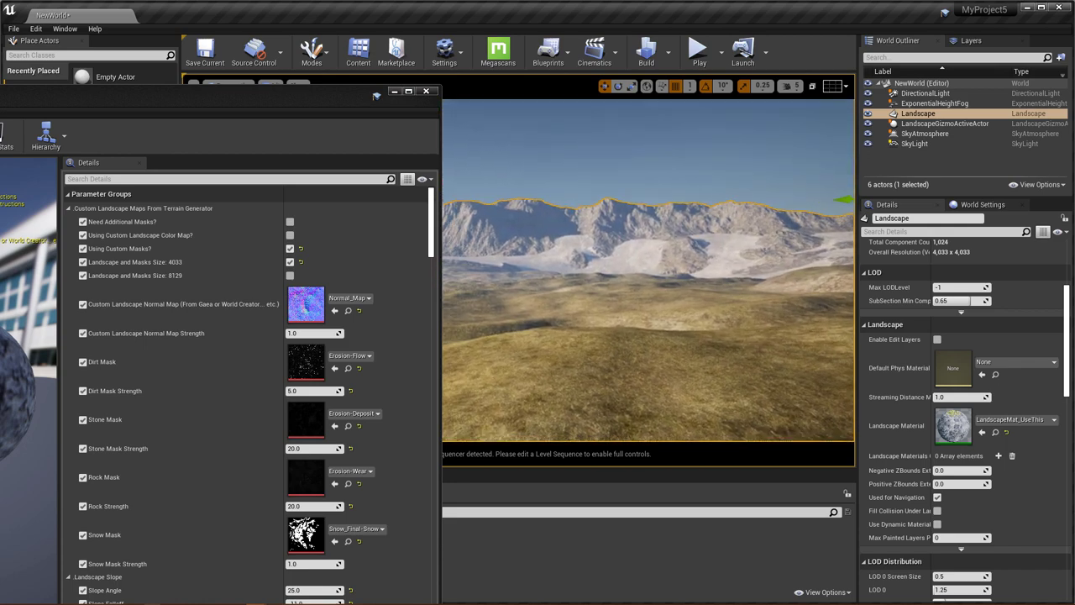
right_click(591, 361)
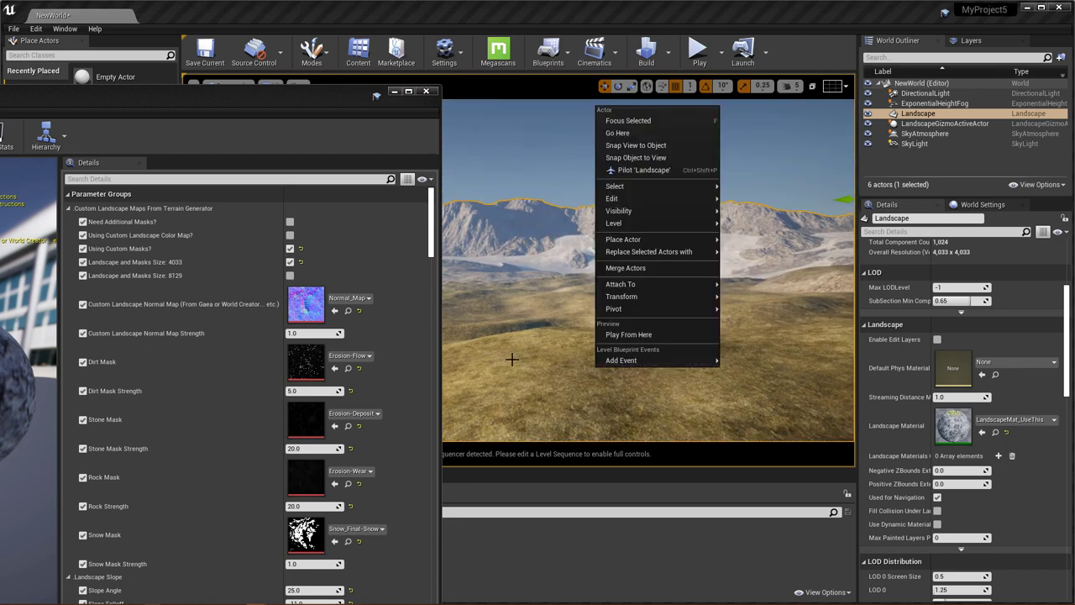
right_click(529, 369)
click(503, 365)
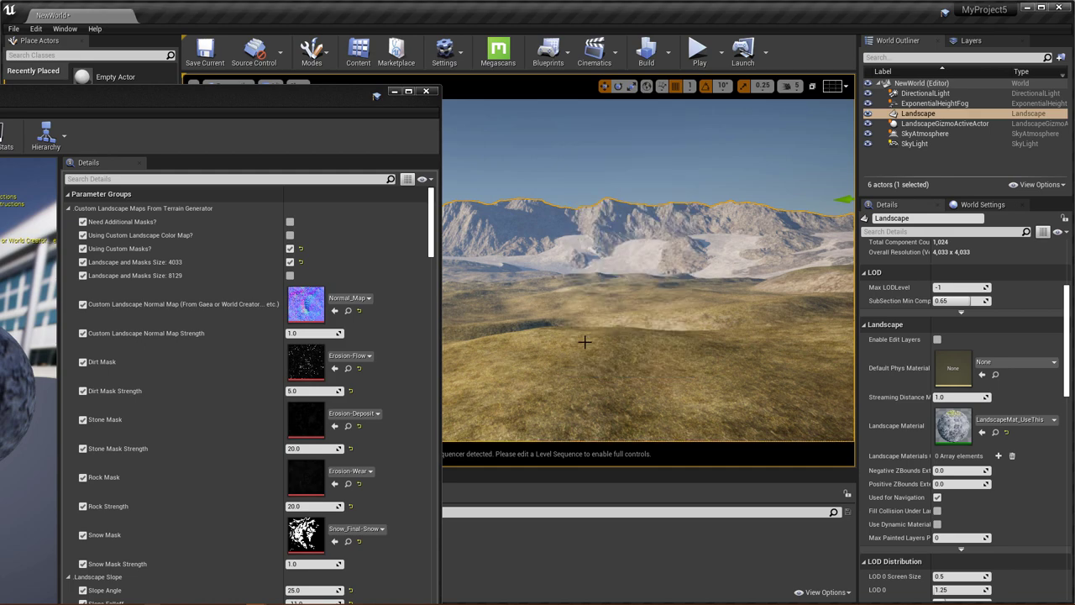
mouse_move(585, 362)
right_down()
mouse_move(458, 354)
mouse_move(577, 353)
right_up()
scroll(335, 417, down, 3)
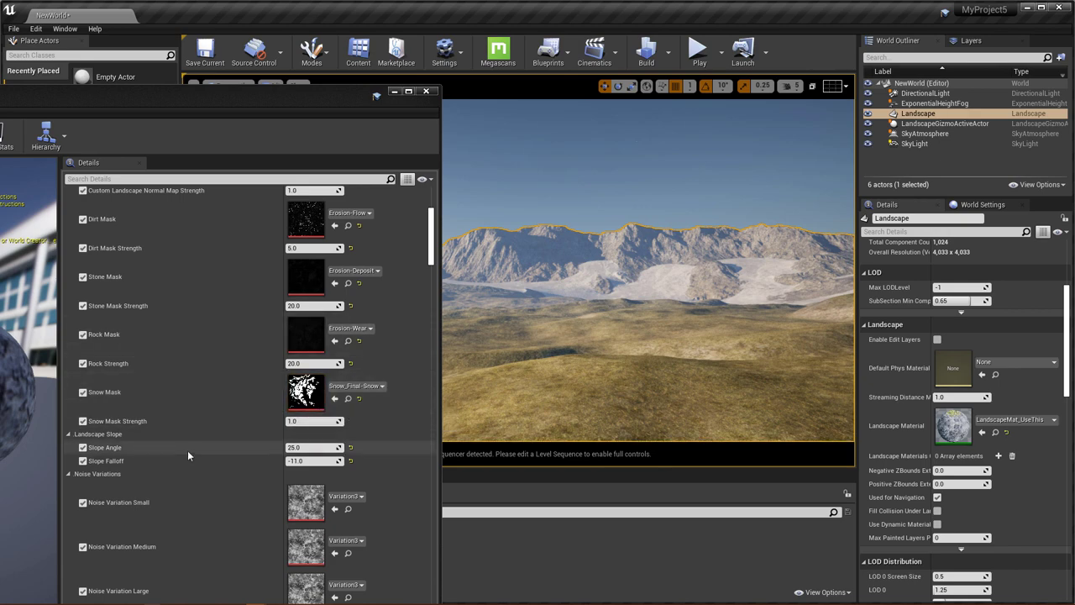
Move the material editor window clear of the viewport and inspect the ground and mountains from several viewpoints.
drag(319, 98, 409, 493)
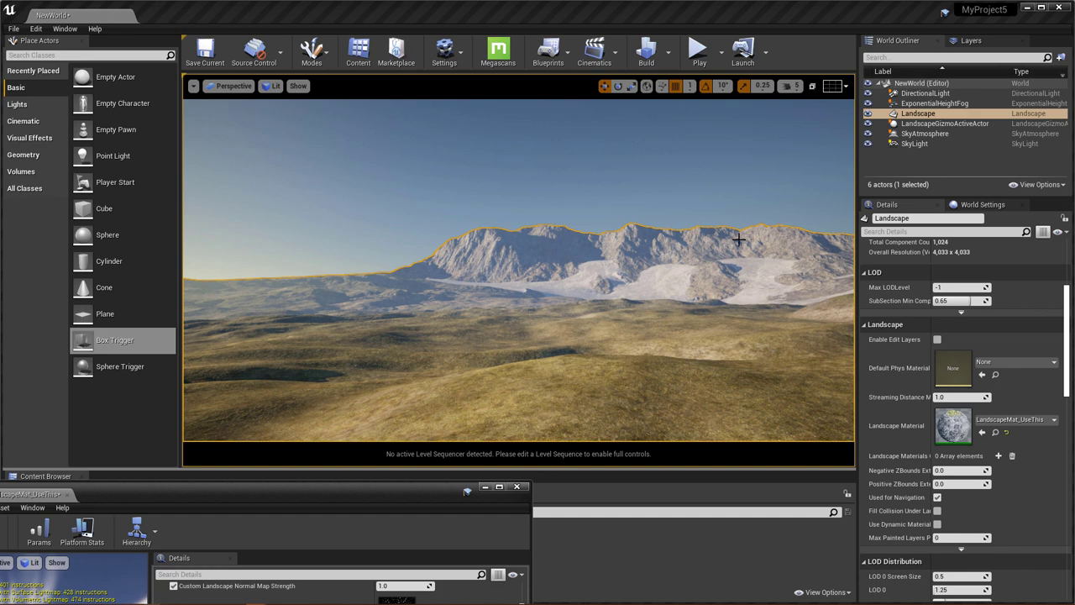
right_drag(632, 326, 514, 379)
key(s)
right_drag(623, 349, 426, 263)
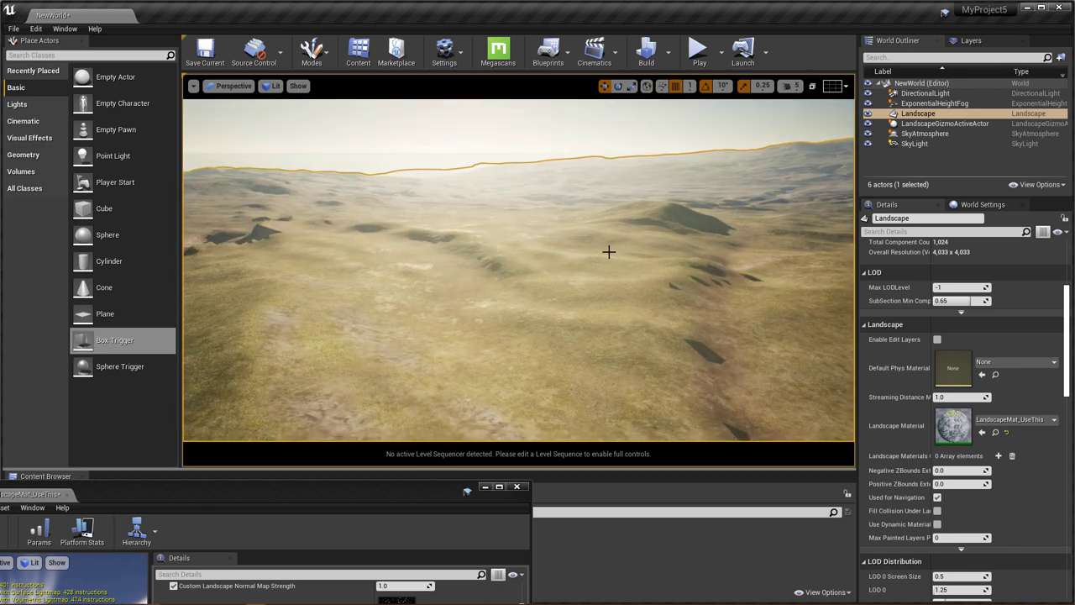
right_drag(608, 251, 781, 270)
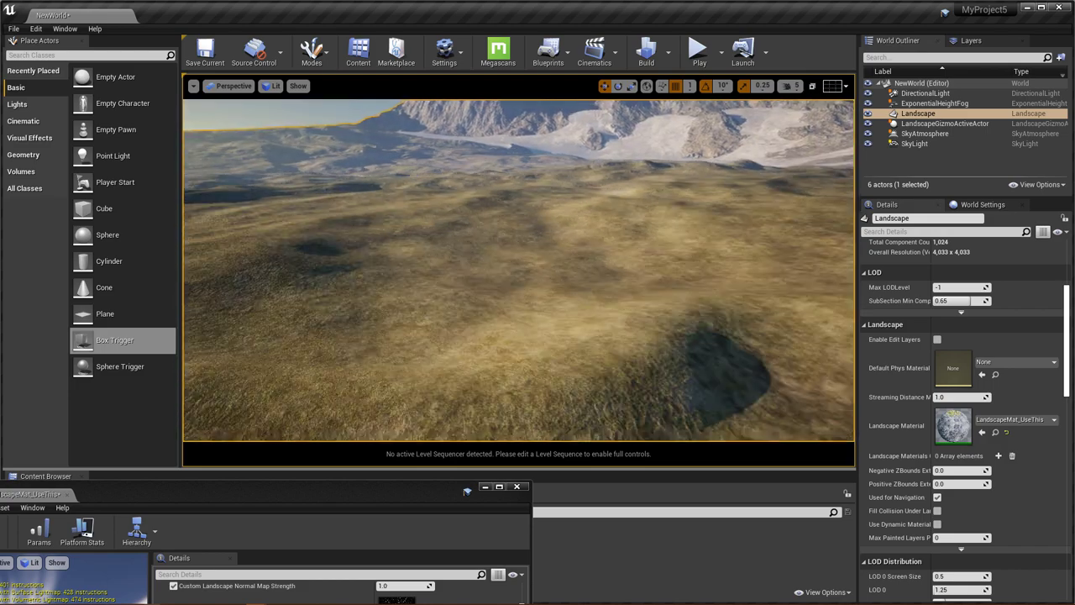
right_drag(554, 239, 608, 164)
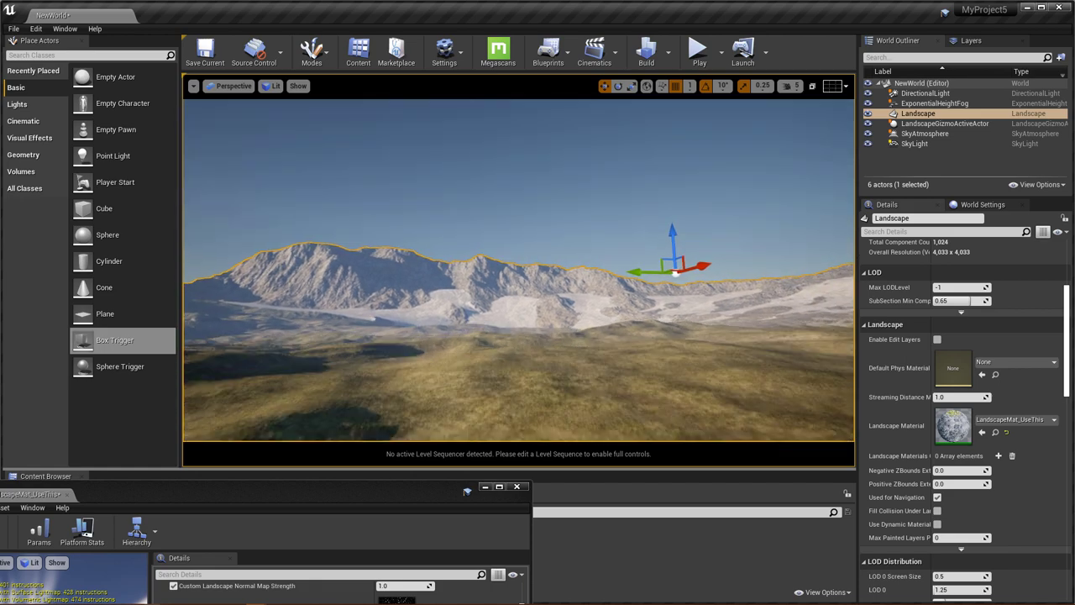
Bring the material editor window back over the viewport and collapse all of its individual parameter groups.
right_drag(543, 214, 528, 256)
right_click(558, 226)
click(427, 504)
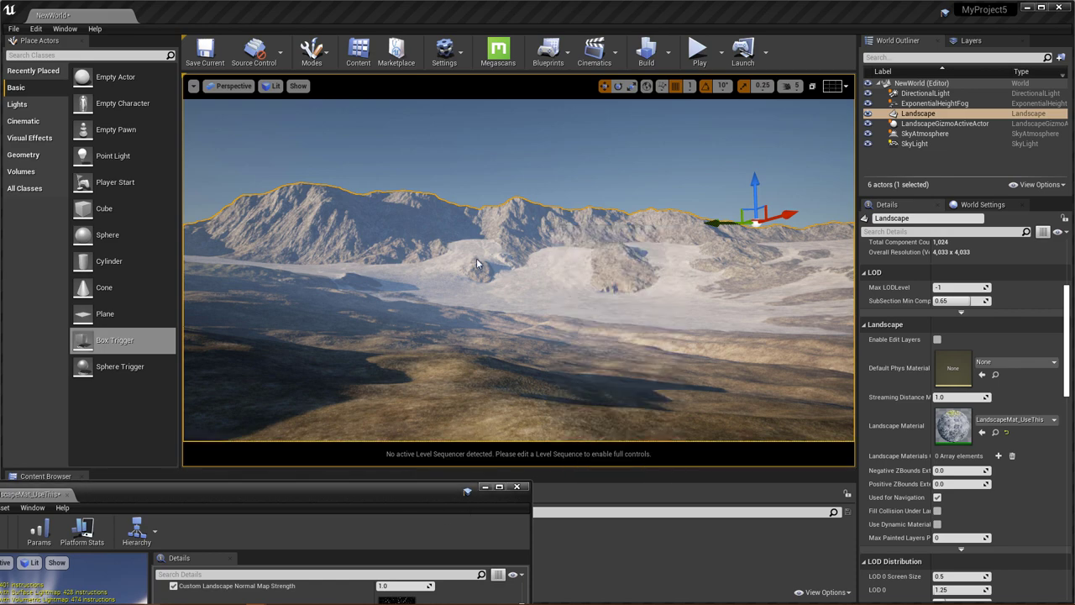
drag(366, 489, 515, 105)
scroll(380, 246, up, 4)
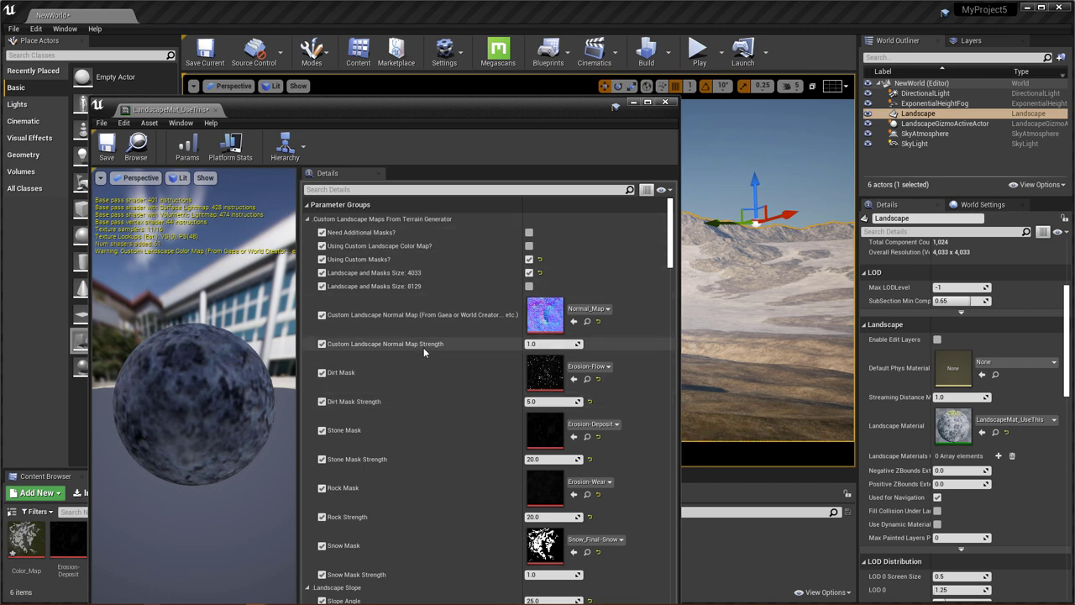
scroll(423, 347, down, 1)
scroll(423, 346, up, 1)
click(309, 219)
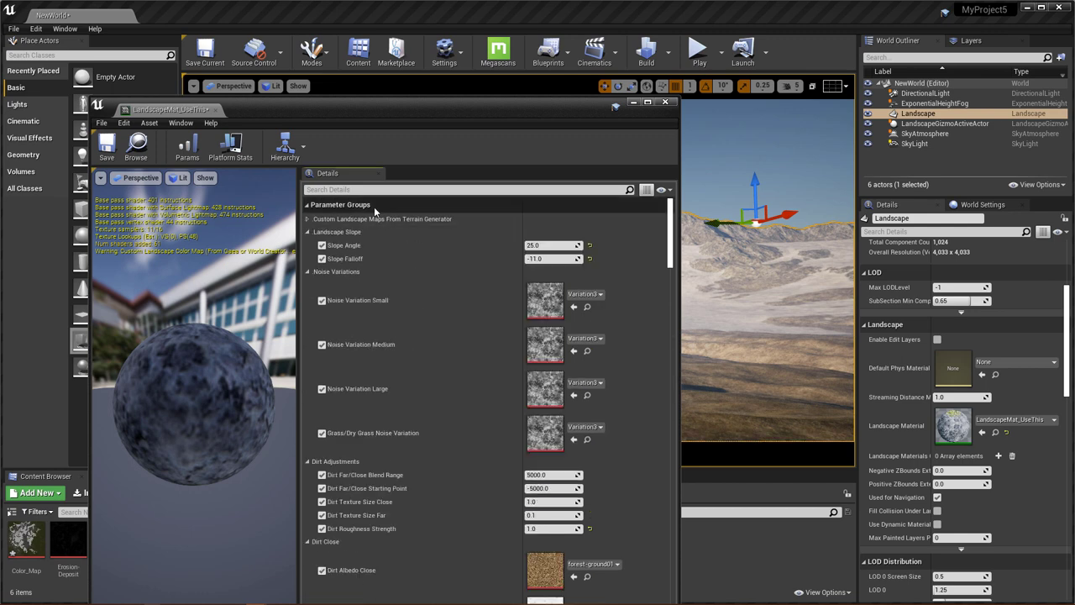
right_click(374, 206)
click(395, 223)
click(308, 206)
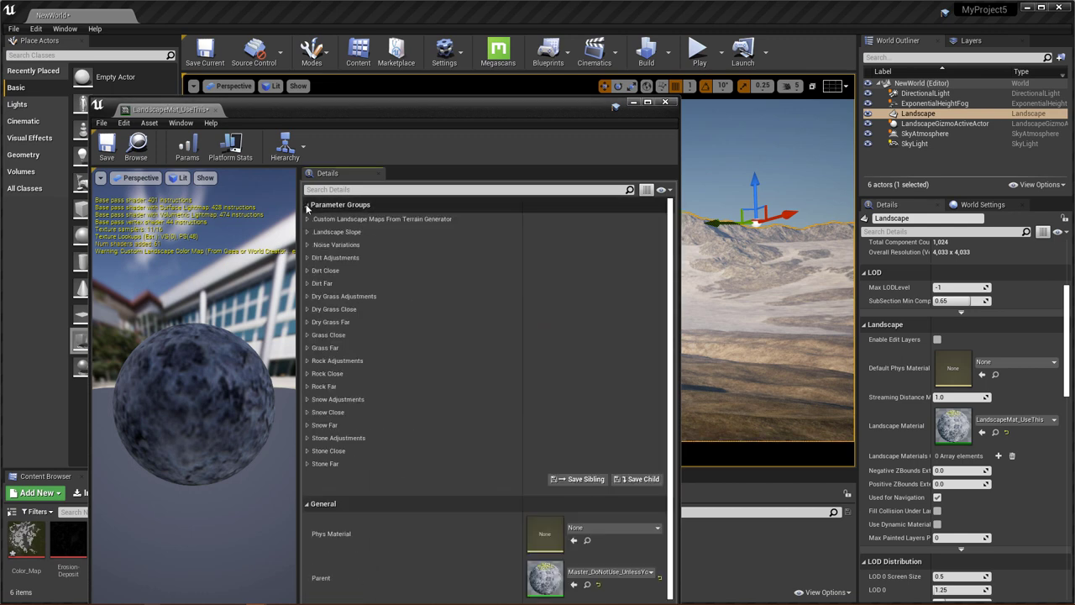
Move the material editor window clear of the viewport and inspect the rocky outcrop in the snowfield up close.
drag(422, 106, 475, 128)
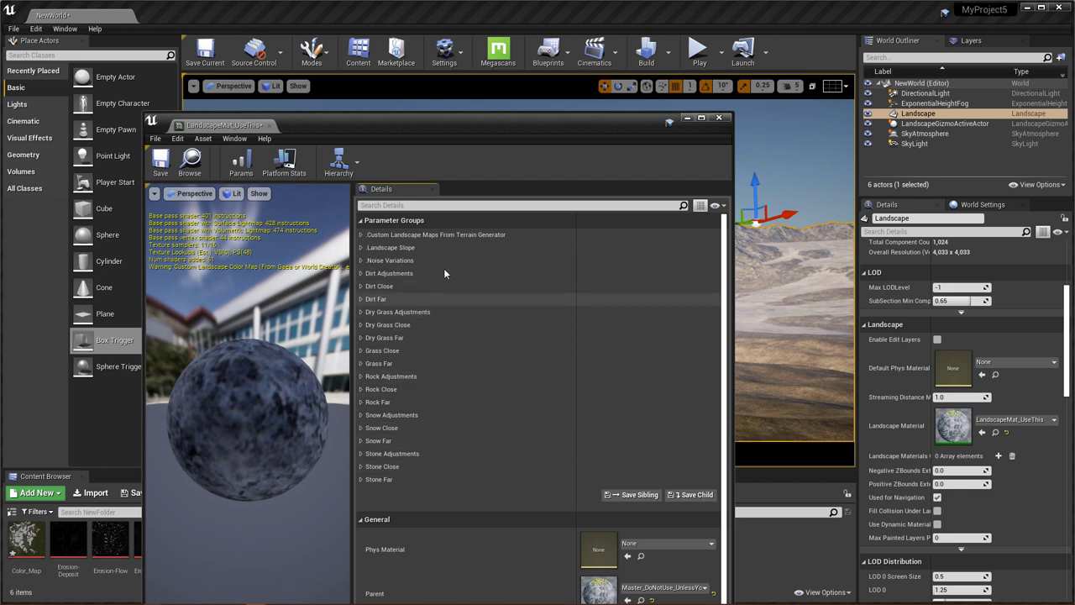
drag(468, 138, 492, 482)
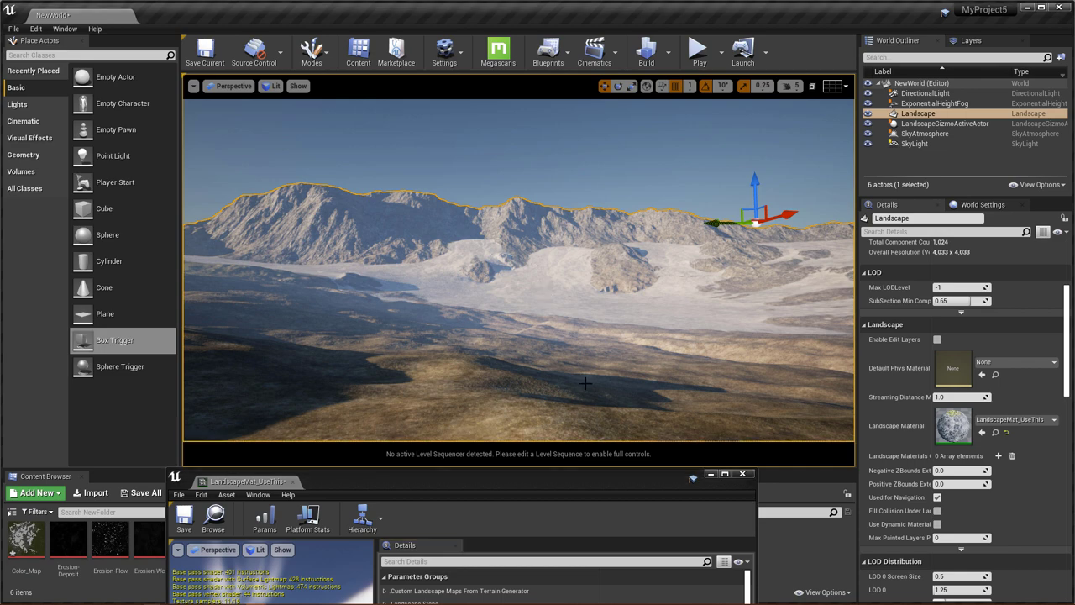
mouse_move(579, 412)
right_down()
mouse_move(567, 443)
mouse_move(580, 412)
right_up()
key(w)
key(w)
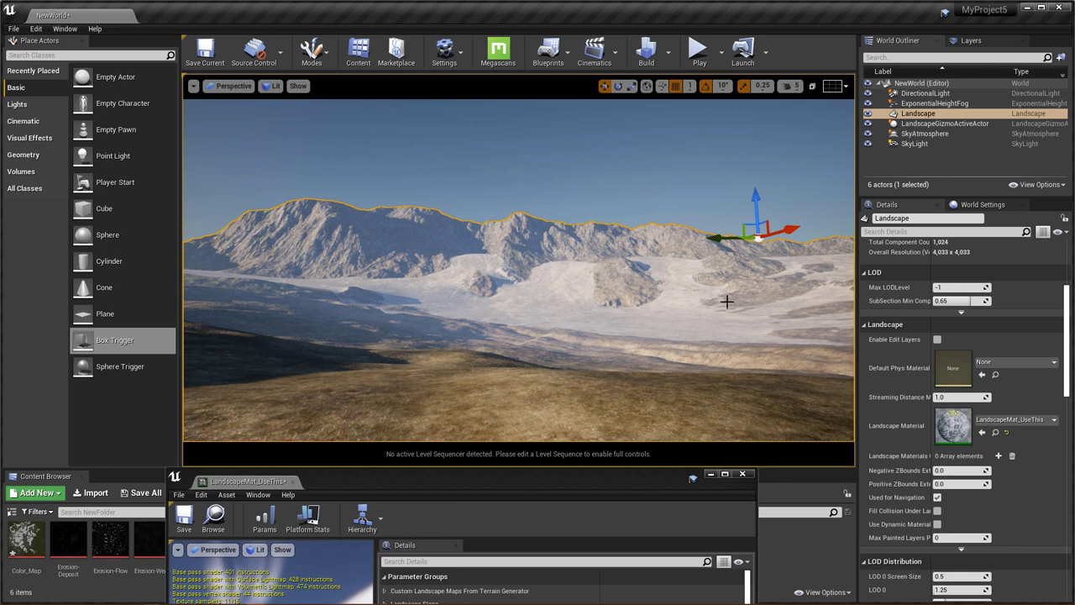
right_drag(622, 298, 700, 316)
key(w)
key(w)
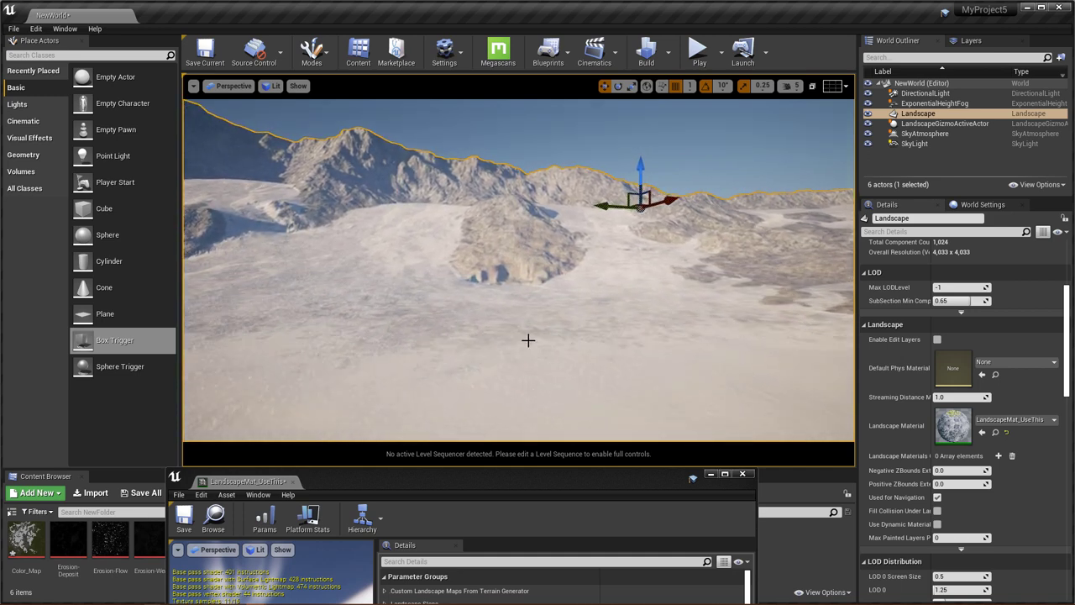
key(w)
right_drag(544, 304, 548, 285)
right_drag(568, 368, 534, 350)
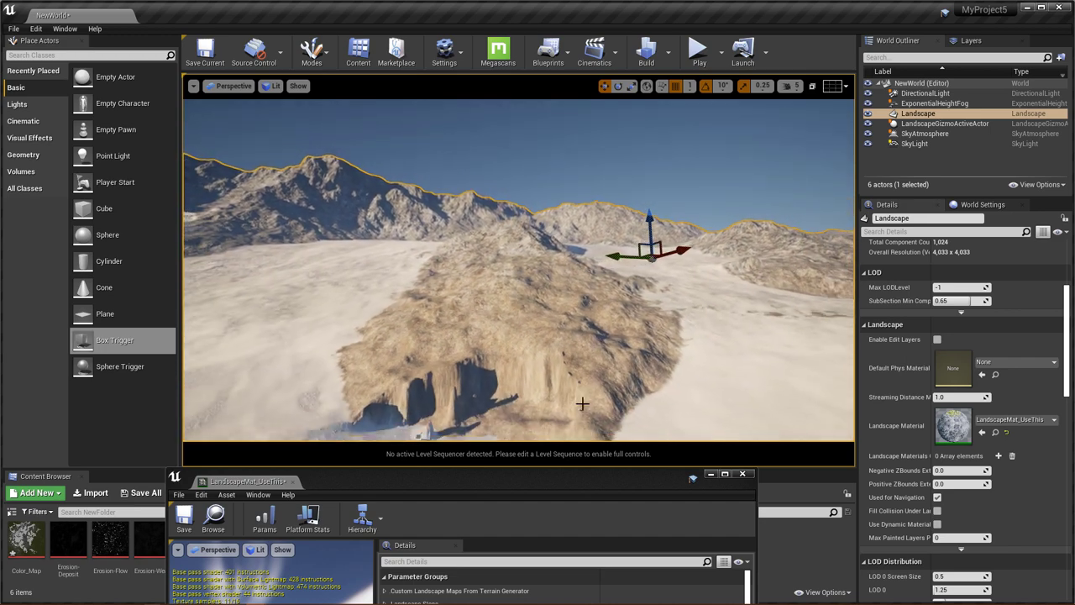
Switch to Landscape mode and smooth the jagged cliffs at the base of the rocky outcrop with the Smooth tool.
click(312, 52)
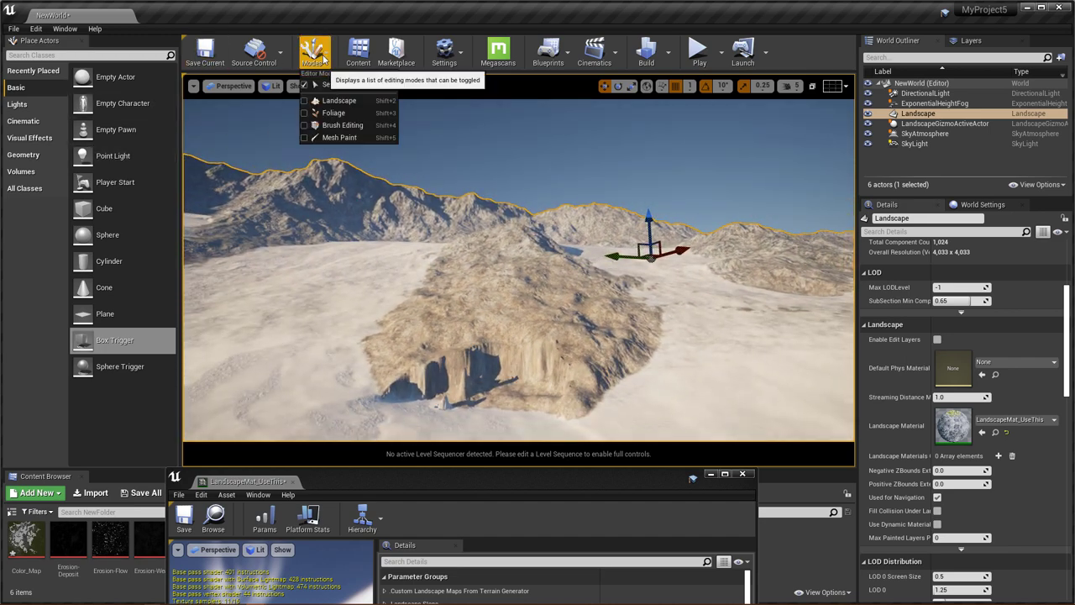
click(330, 99)
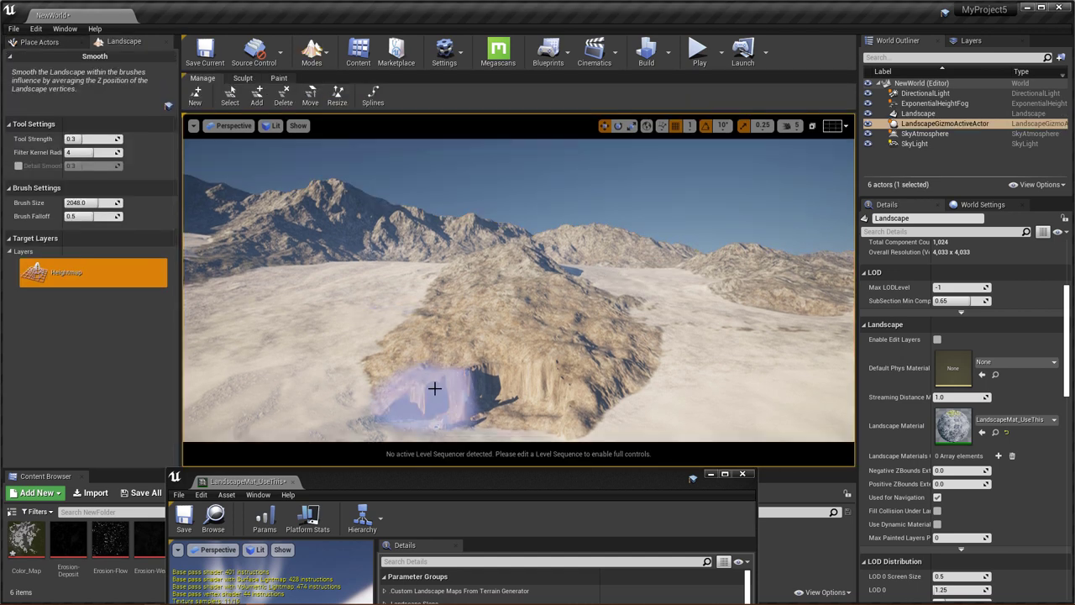
mouse_move(460, 410)
mouse_down()
mouse_move(443, 415)
mouse_move(534, 407)
mouse_move(432, 396)
mouse_move(493, 403)
mouse_move(647, 355)
mouse_move(510, 397)
mouse_move(419, 393)
mouse_move(498, 310)
mouse_up()
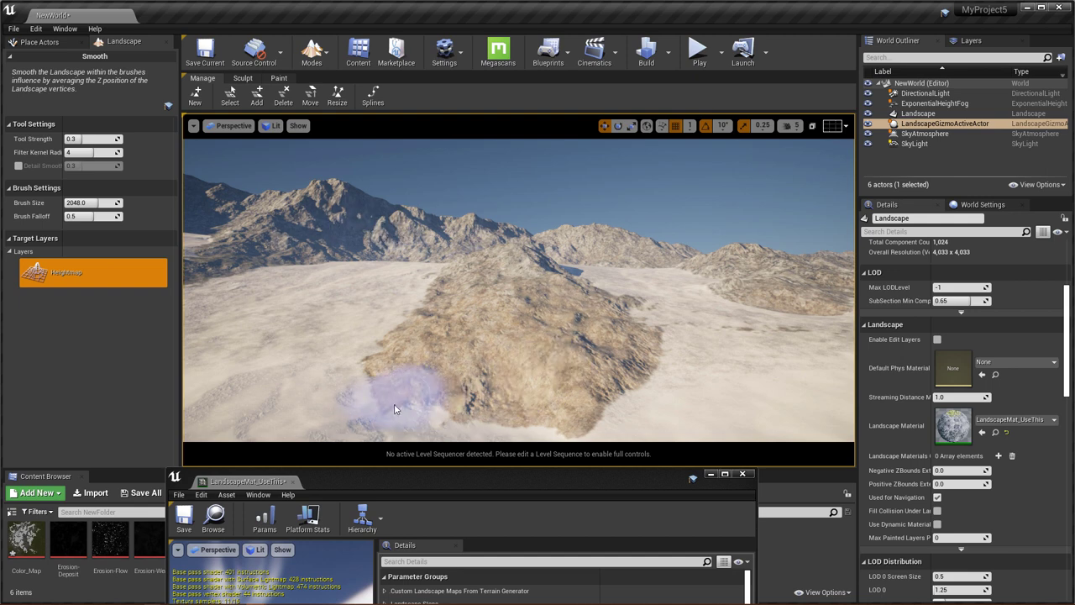
mouse_move(395, 409)
mouse_down()
mouse_move(515, 411)
mouse_move(573, 341)
mouse_up()
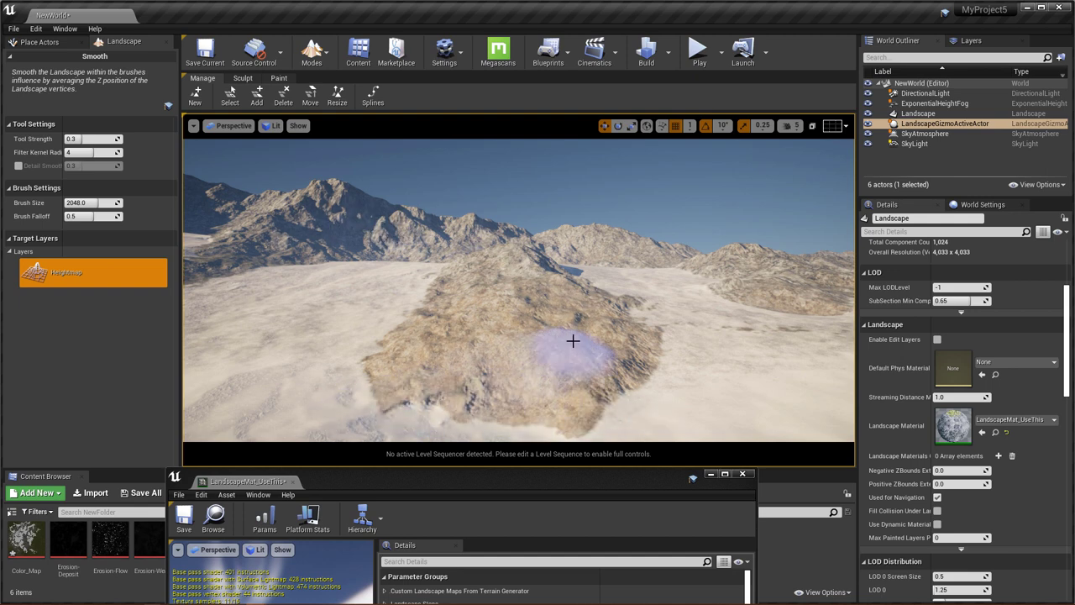
Examine the smoothed outcrop, the snowfield and the dirt hills from farther back.
right_click(556, 375)
mouse_move(512, 376)
right_down()
mouse_move(458, 401)
mouse_move(499, 423)
mouse_move(445, 407)
mouse_move(472, 399)
mouse_move(494, 371)
mouse_move(490, 352)
mouse_move(539, 398)
mouse_move(534, 360)
mouse_move(504, 356)
mouse_move(549, 348)
right_up()
key(w)
key(s)
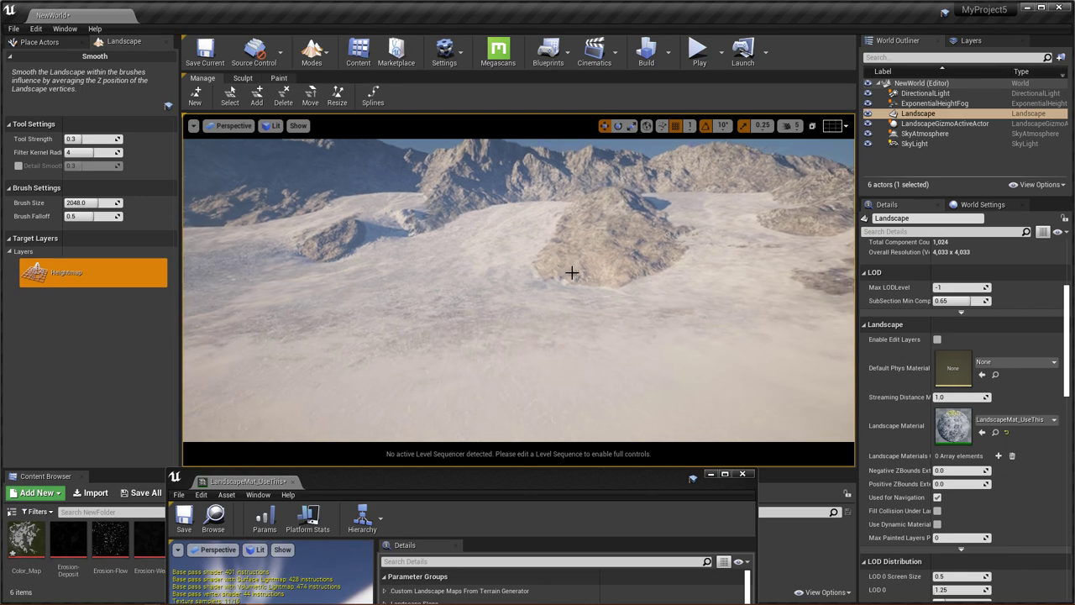
mouse_move(572, 272)
right_down()
mouse_move(487, 274)
mouse_move(329, 247)
mouse_move(580, 302)
mouse_move(525, 301)
mouse_move(571, 272)
mouse_move(709, 314)
right_up()
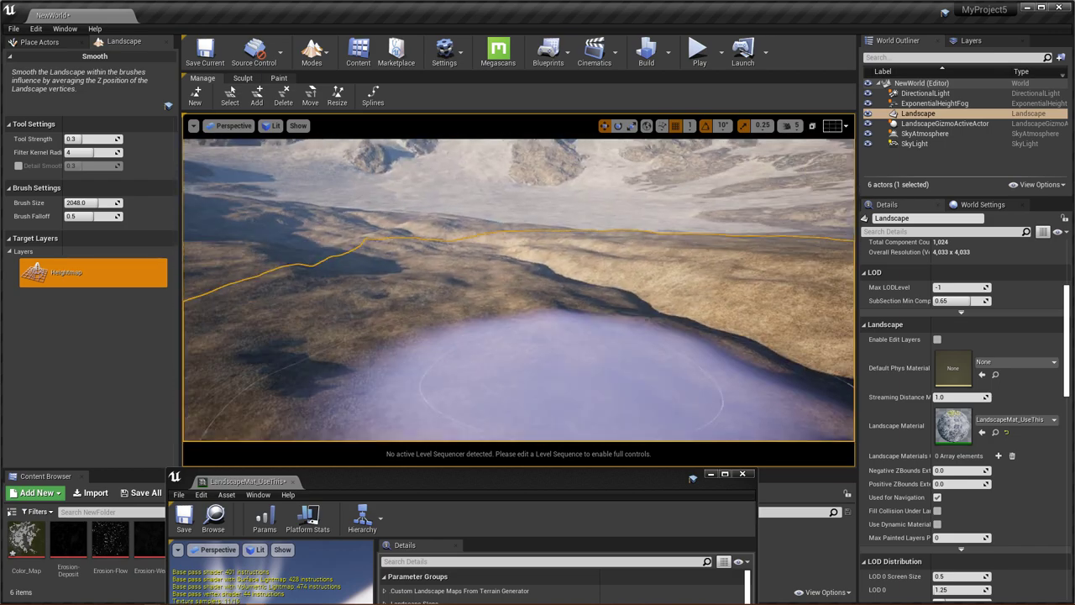
right_drag(537, 319, 501, 244)
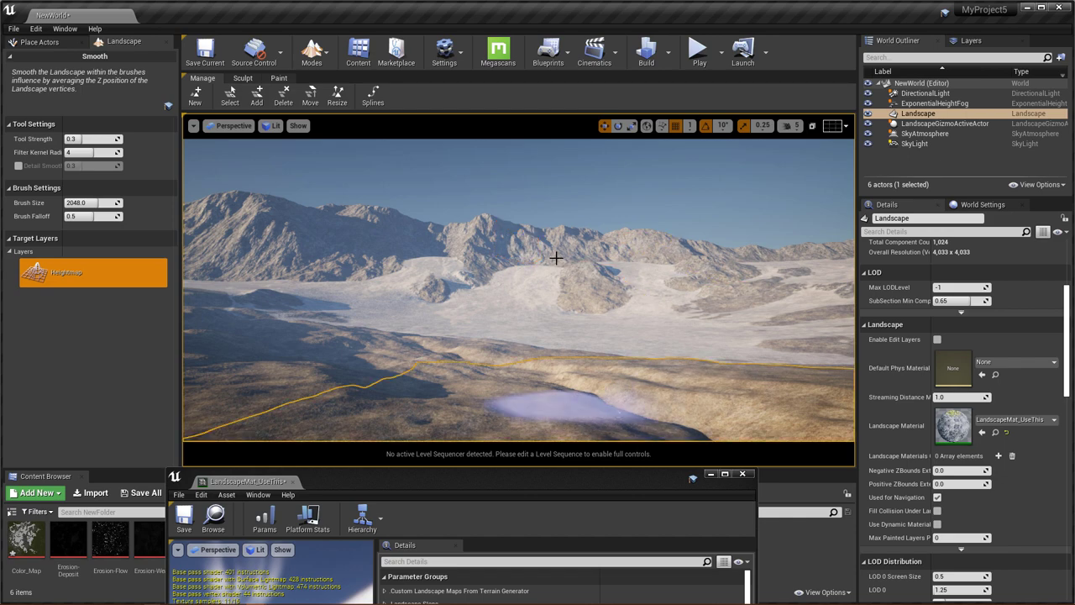
right_drag(547, 397, 529, 388)
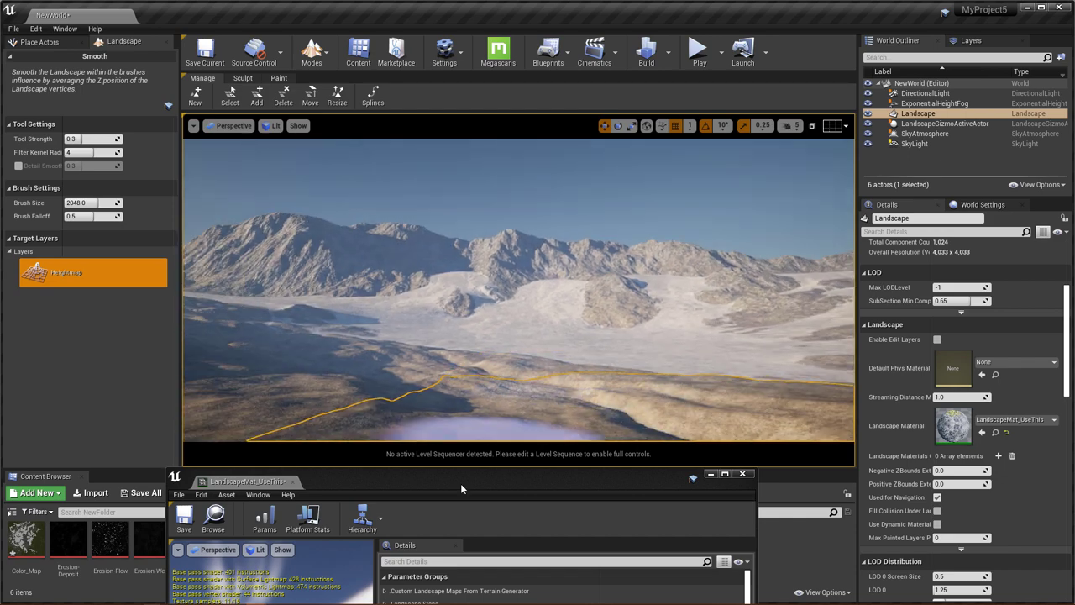
Expand the material's Rock Adjustments parameters and position the editor window so the mountains remain in view.
drag(460, 483, 525, 140)
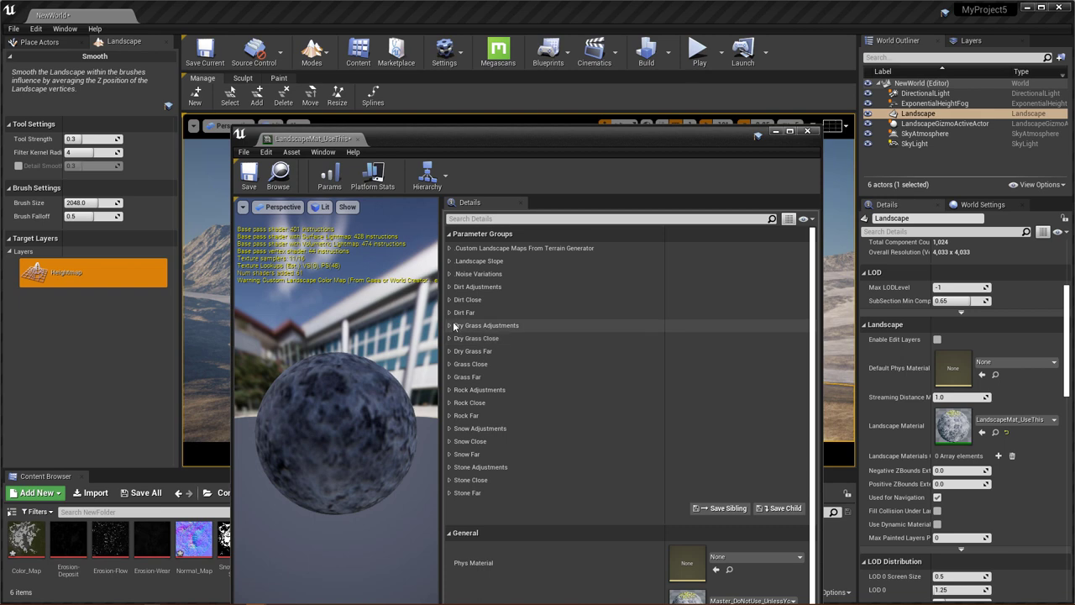
click(449, 391)
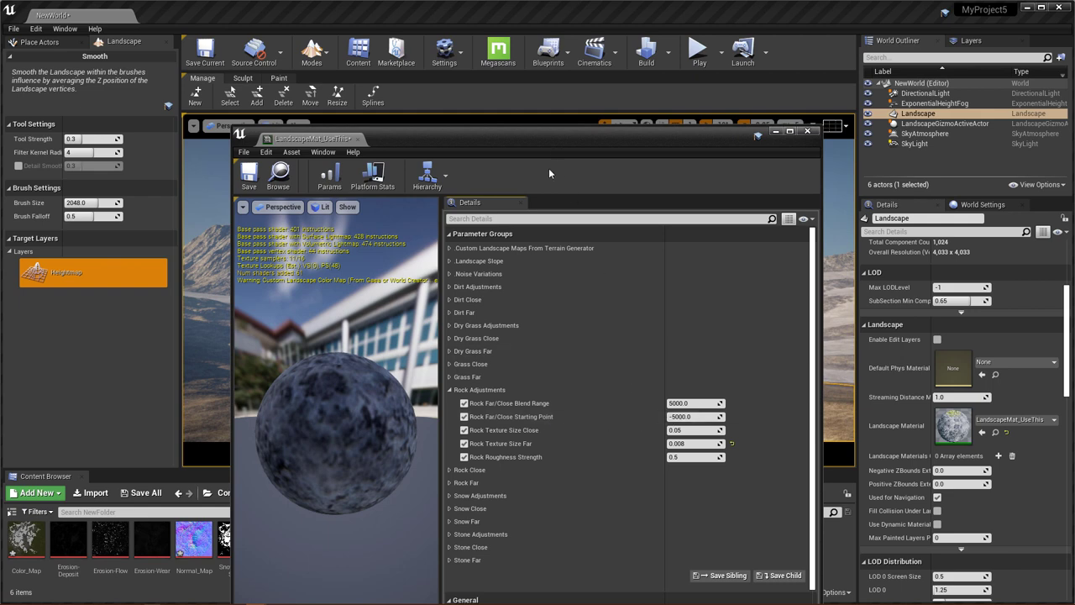
drag(615, 140, 219, 163)
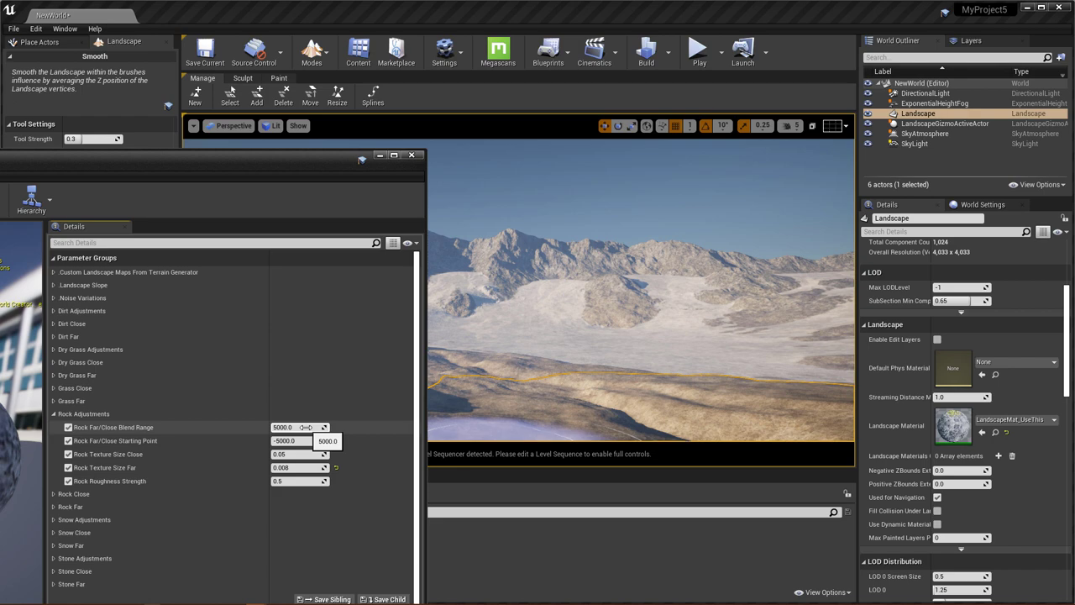
Turn off Using Custom Masks in the LandscapeMat_UseThis custom landscape maps parameters.
drag(317, 167, 648, 136)
click(384, 239)
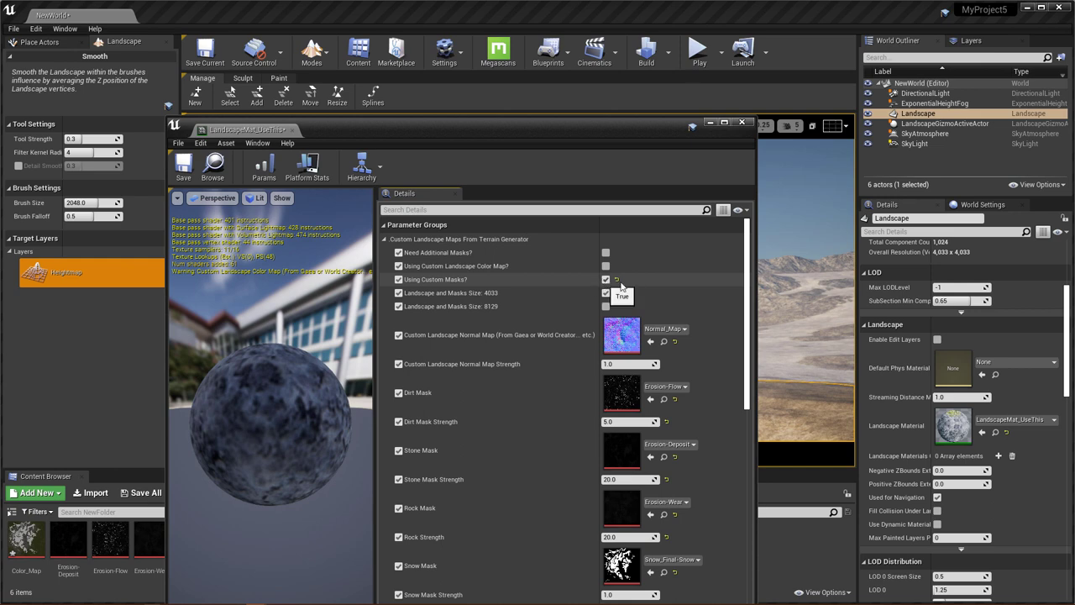
click(606, 279)
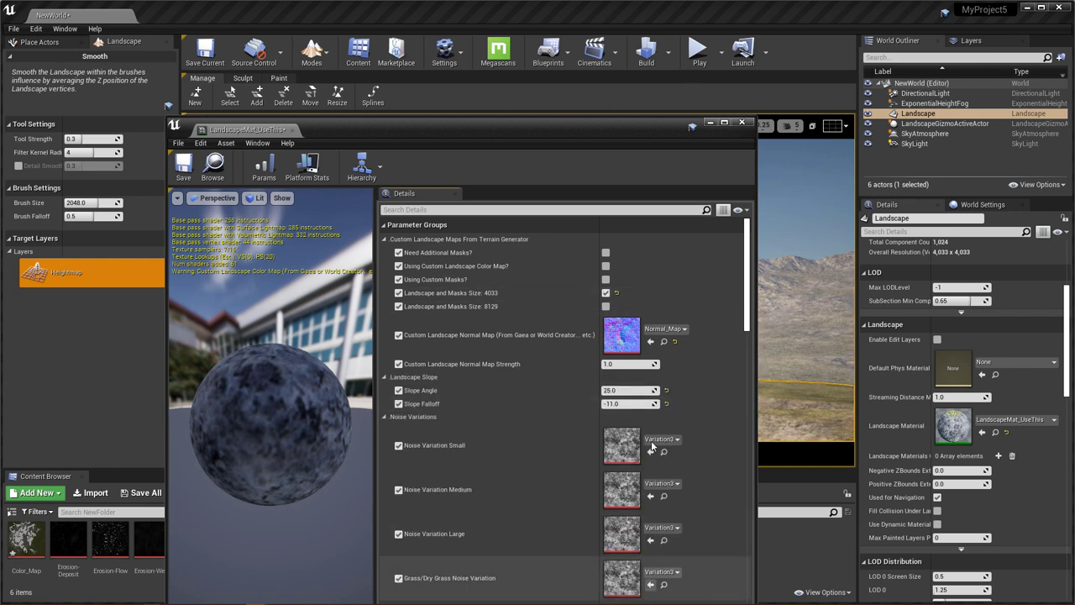
Set the landscape material's Slope Angle to 30 and Slope Falloff to -20.
drag(629, 132, 882, 118)
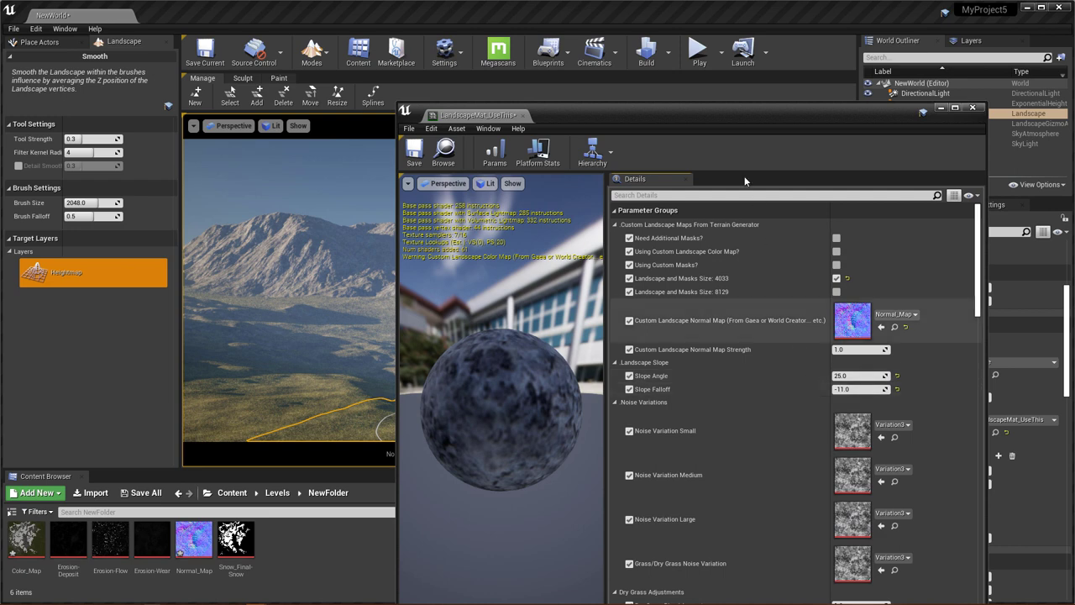
drag(709, 112, 874, 49)
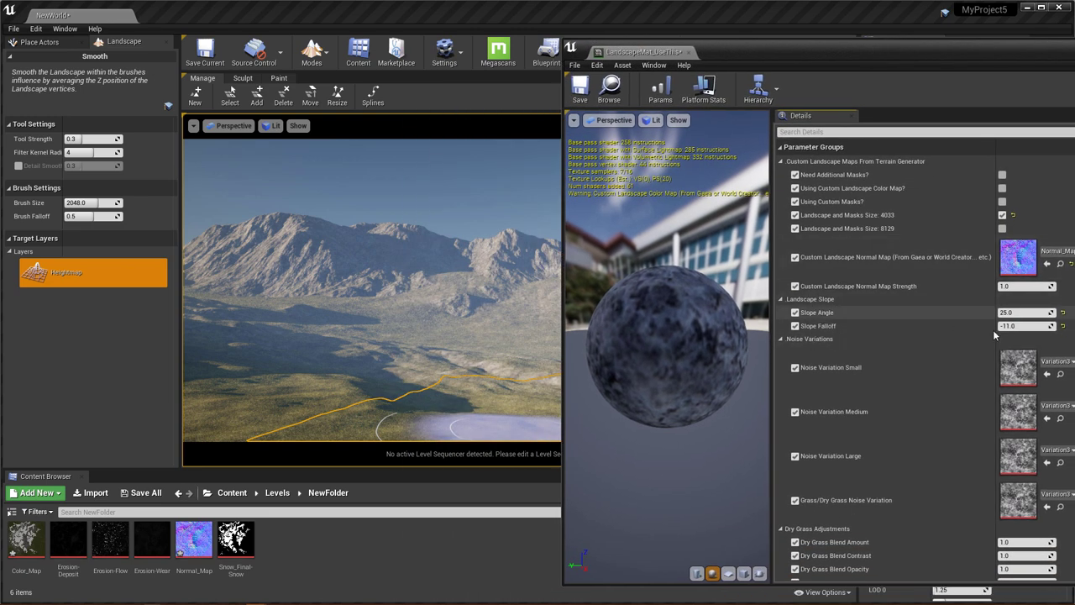
click(1008, 313)
text(30)
key(Return)
click(1020, 325)
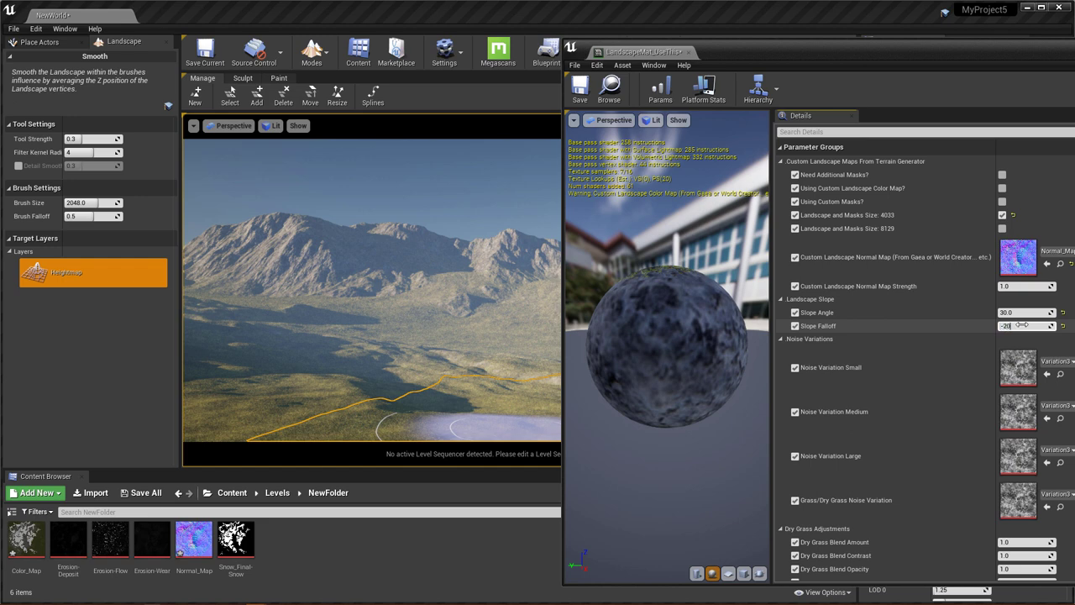
text(-20)
key(Return)
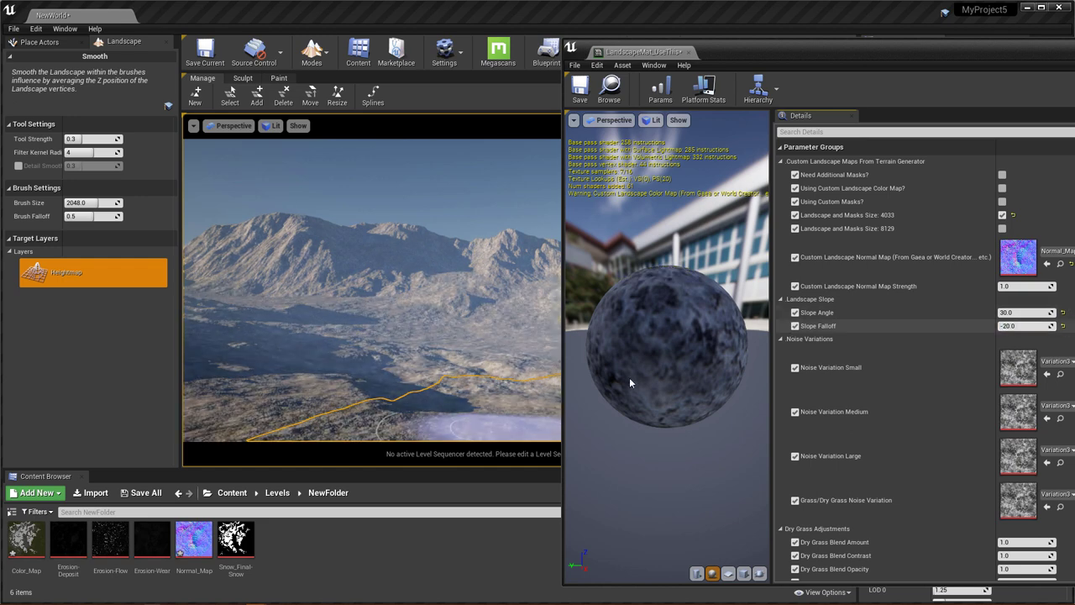
mouse_move(493, 358)
right_down()
mouse_move(507, 371)
mouse_move(513, 421)
mouse_move(492, 378)
mouse_move(514, 369)
mouse_move(503, 378)
right_up()
key(w)
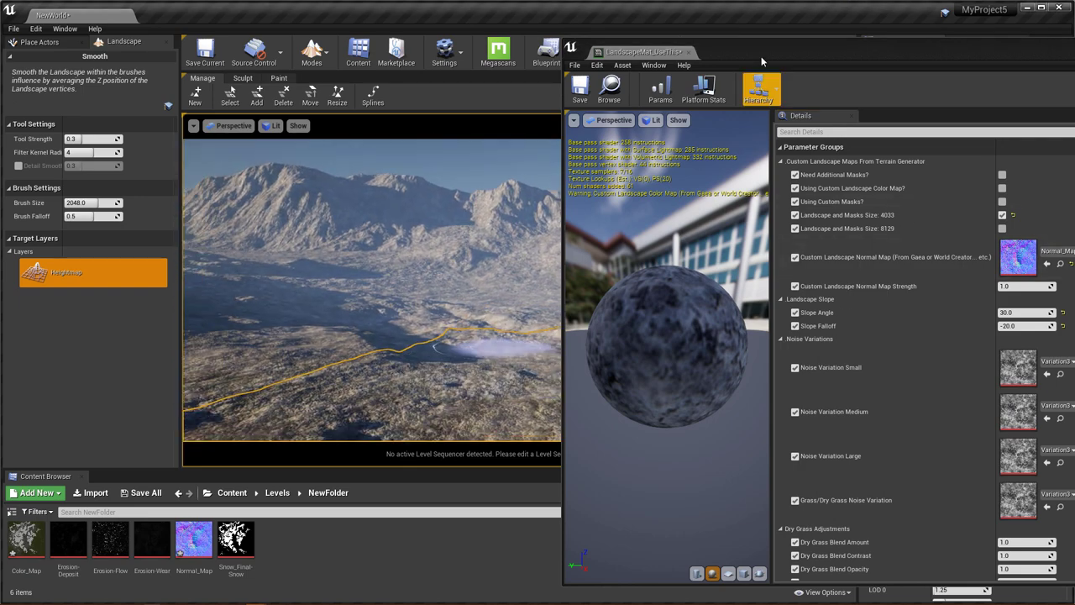
Collapse all parameter groups of the landscape material instance.
drag(763, 61, 561, 64)
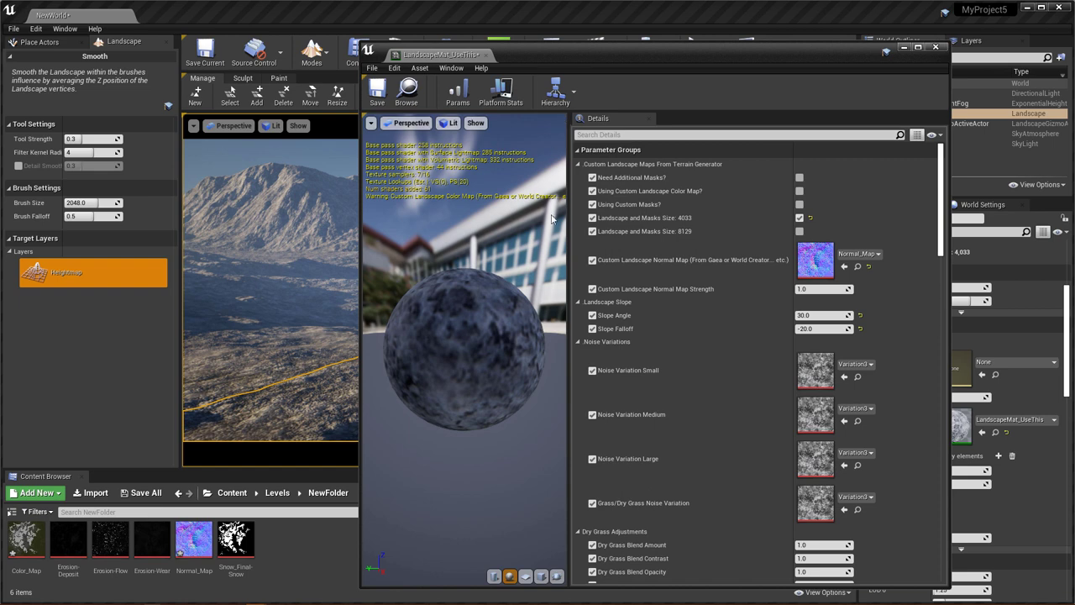
click(578, 164)
click(578, 176)
click(578, 190)
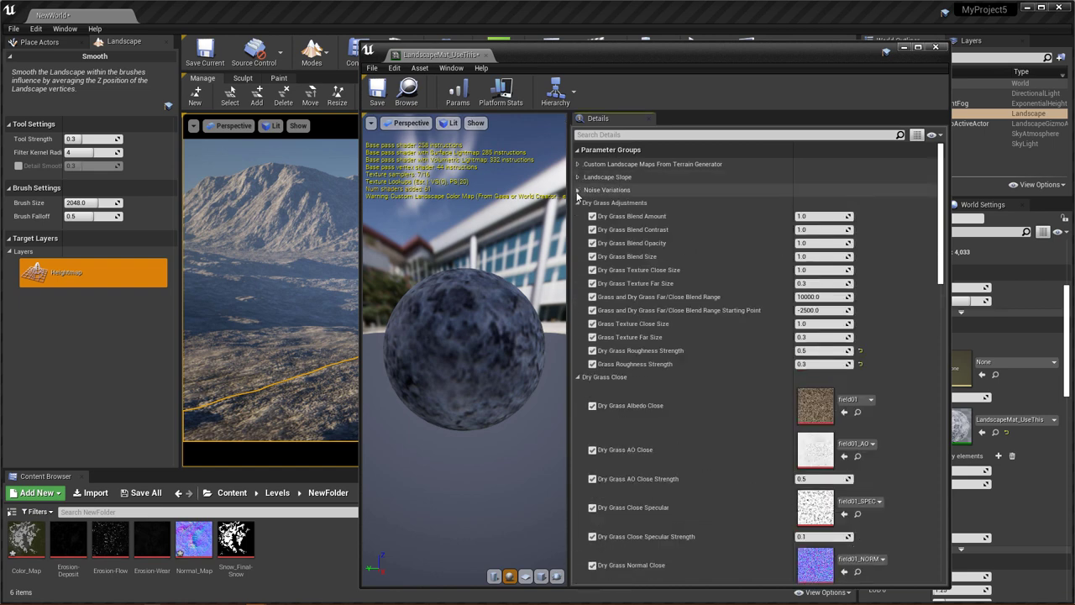
click(578, 202)
right_click(650, 151)
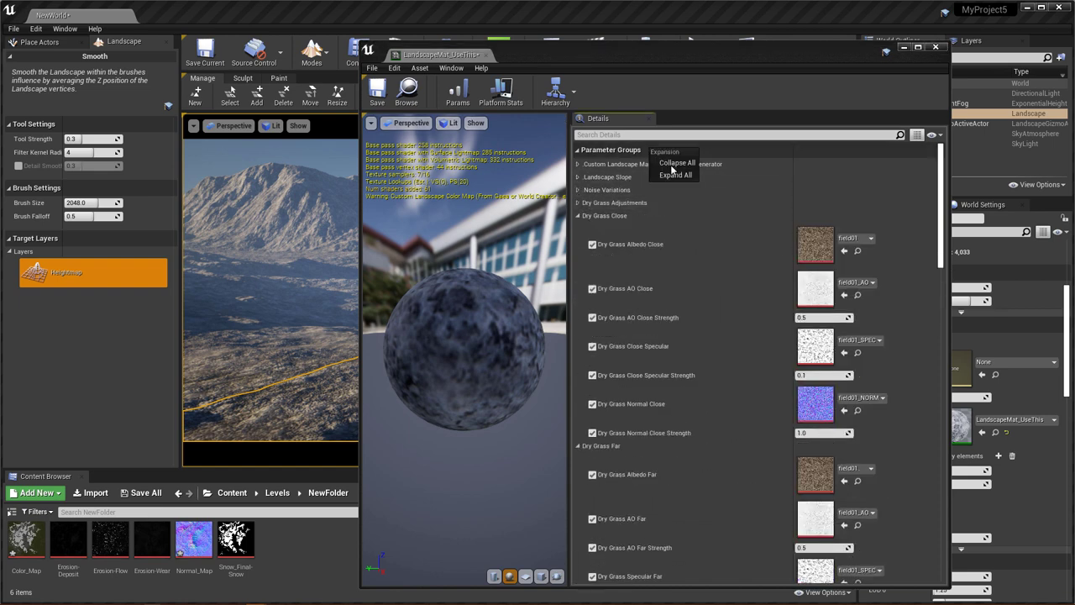
click(676, 172)
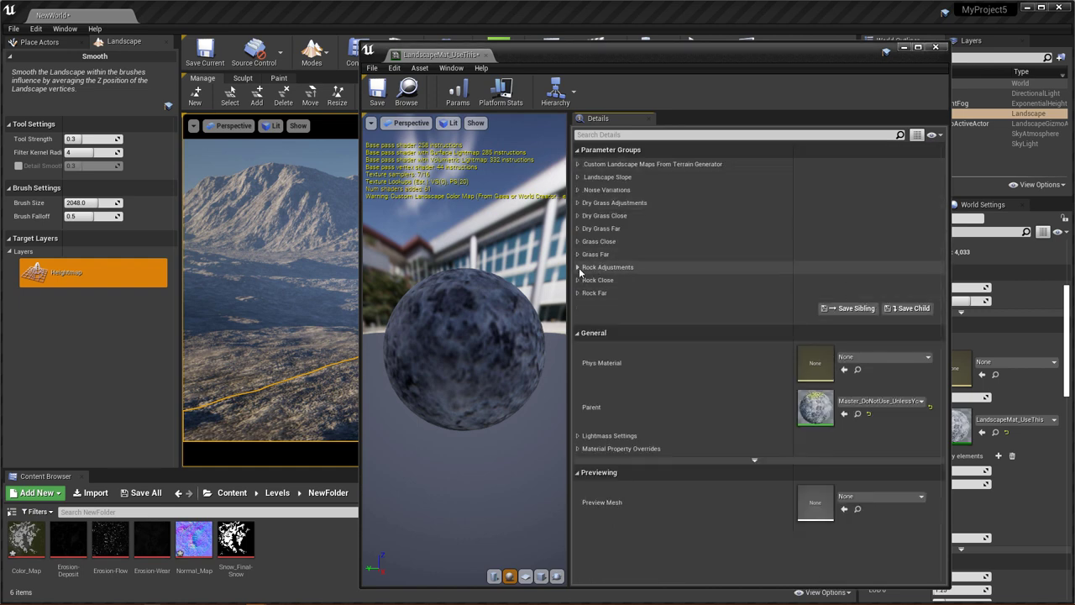
Expand the Rock Adjustments, Rock Close and Rock Far groups and review their textures and strength parameters.
click(577, 267)
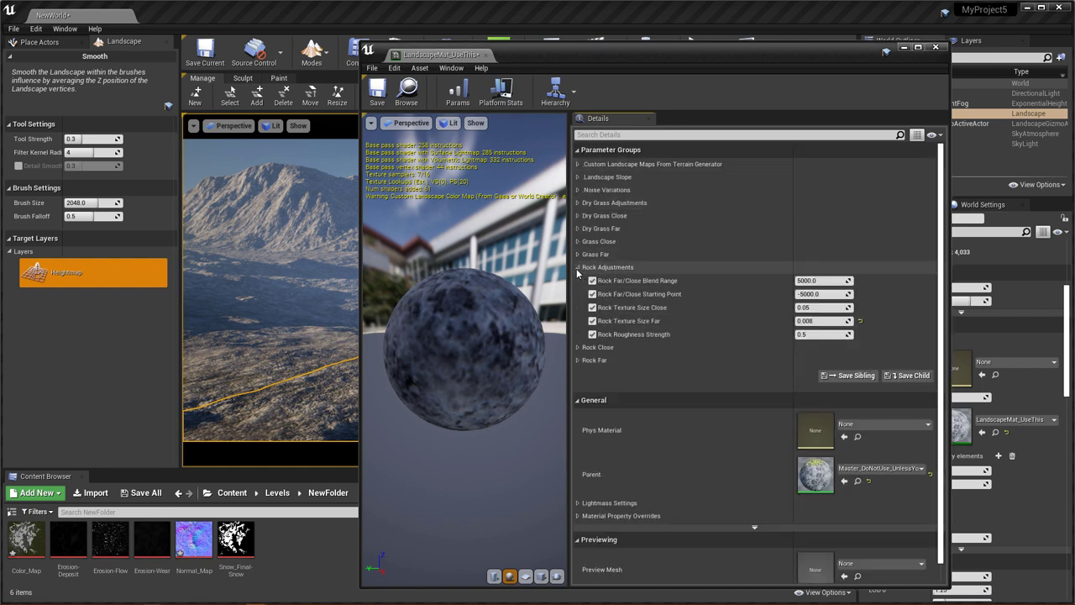
click(577, 347)
scroll(579, 378, down, 5)
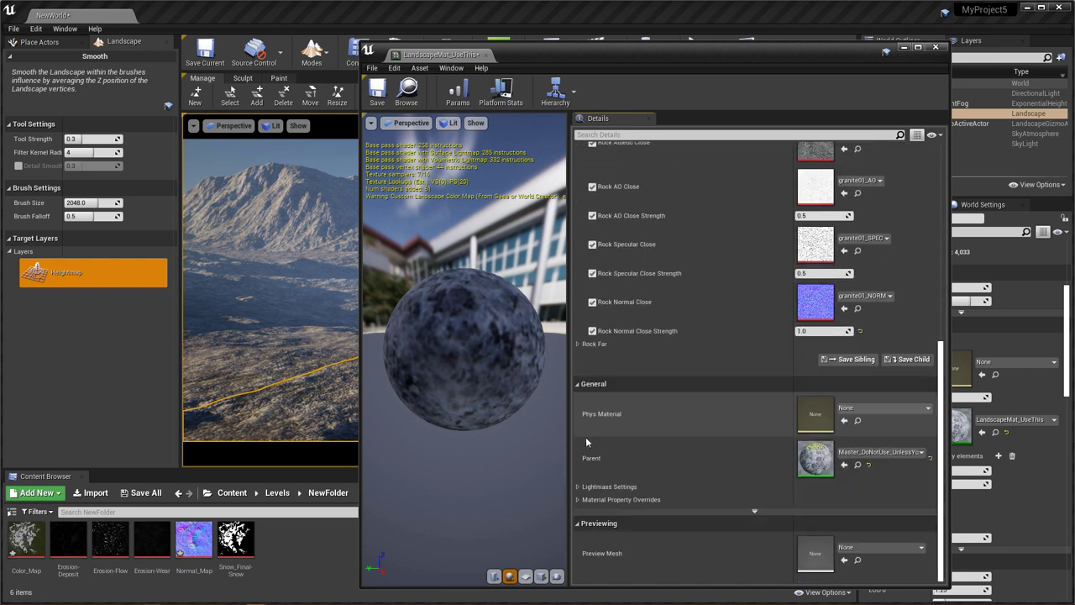
click(577, 344)
scroll(676, 362, up, 3)
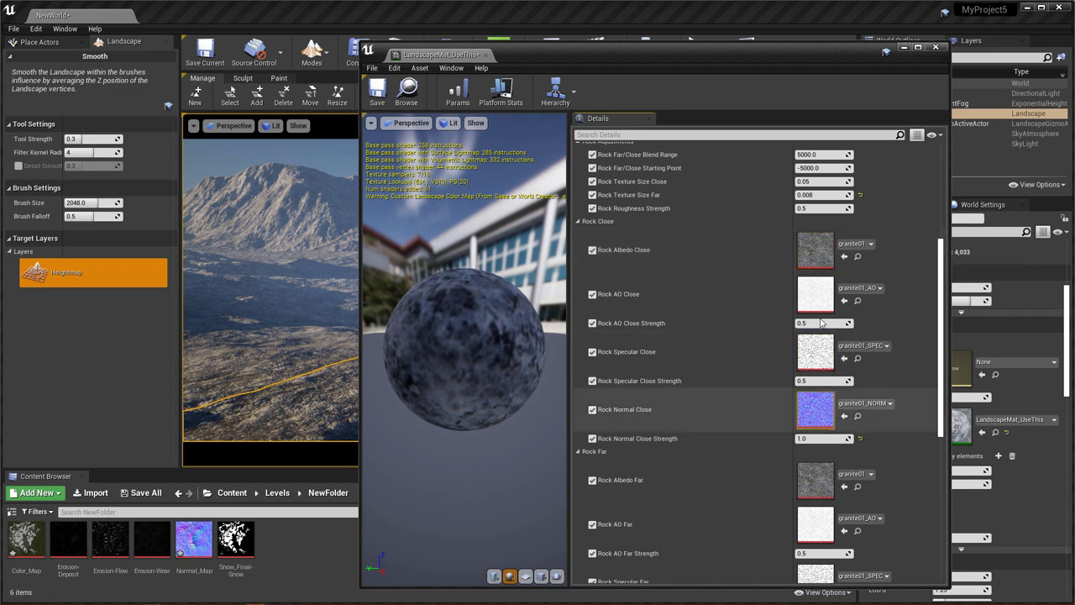
scroll(823, 358, down, 2)
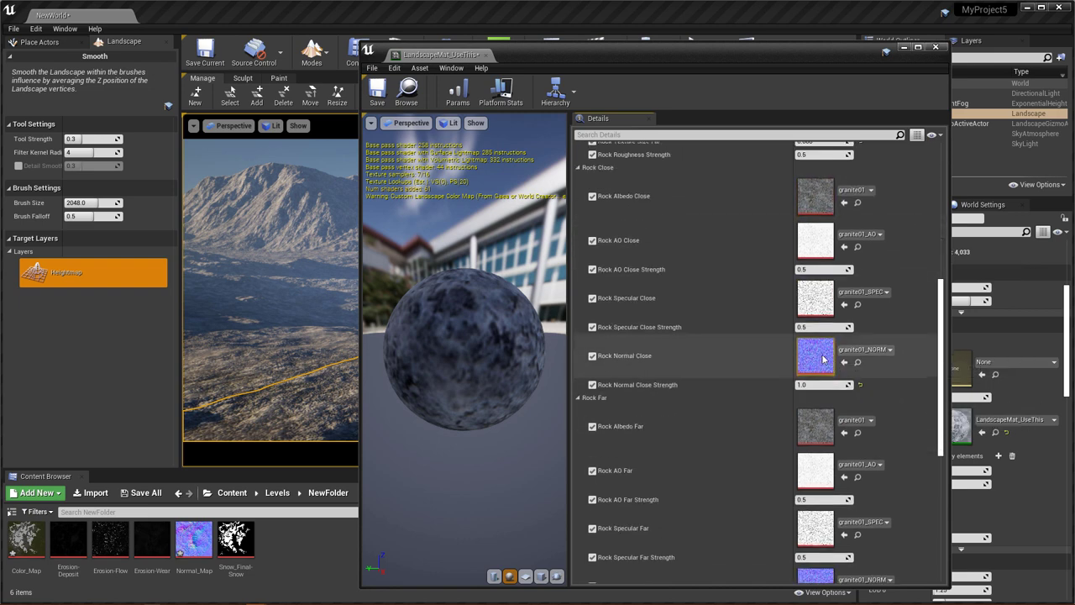
scroll(823, 359, down, 5)
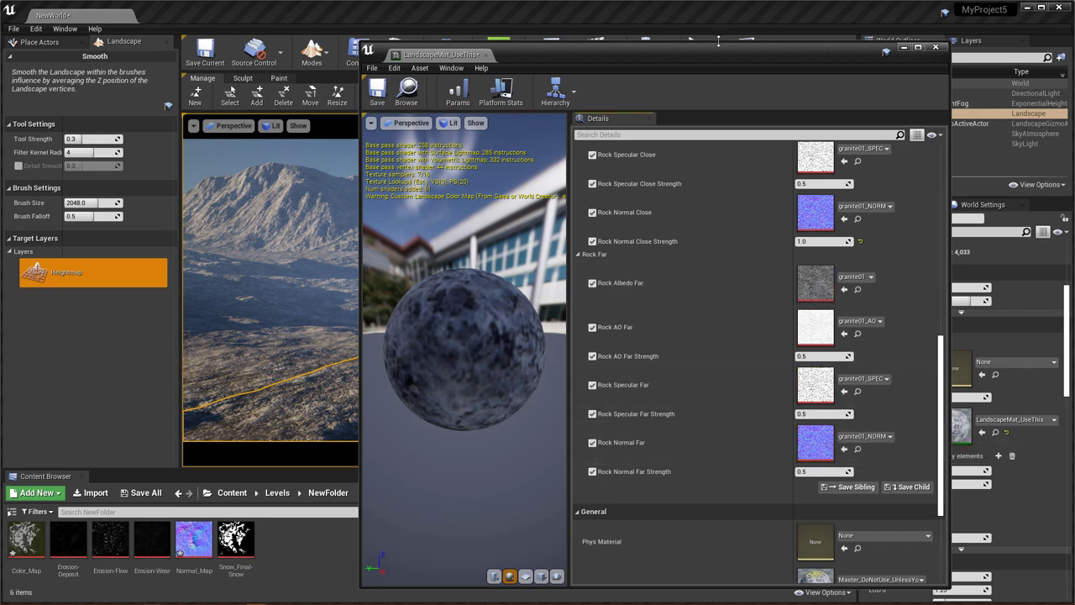
Set both Rock Far/Close Blend Range and Rock Far/Close Starting Point to 0.
drag(693, 48, 655, 506)
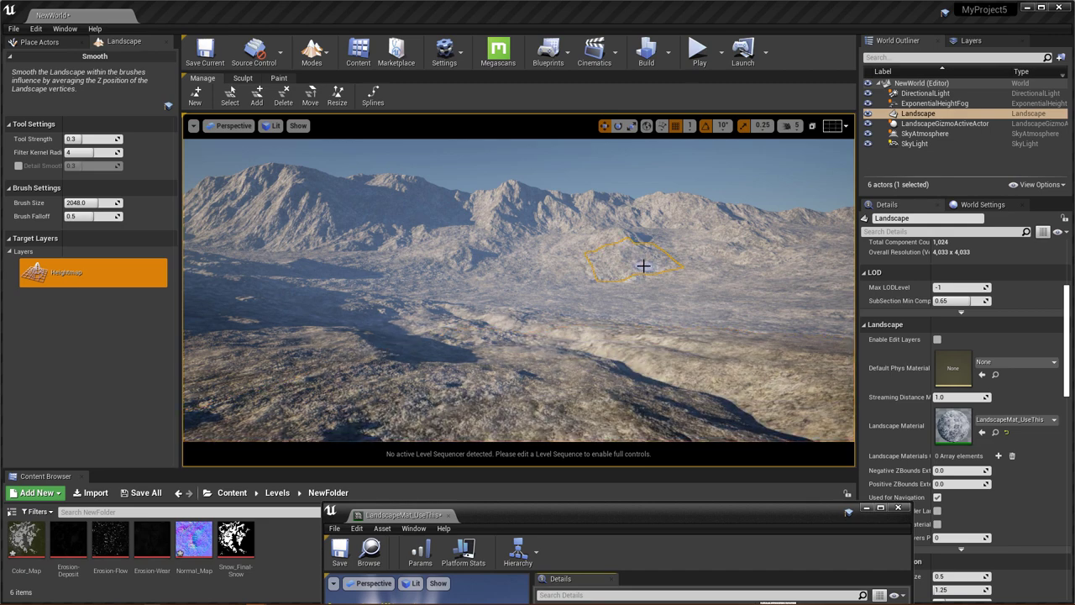
drag(654, 517, 566, 483)
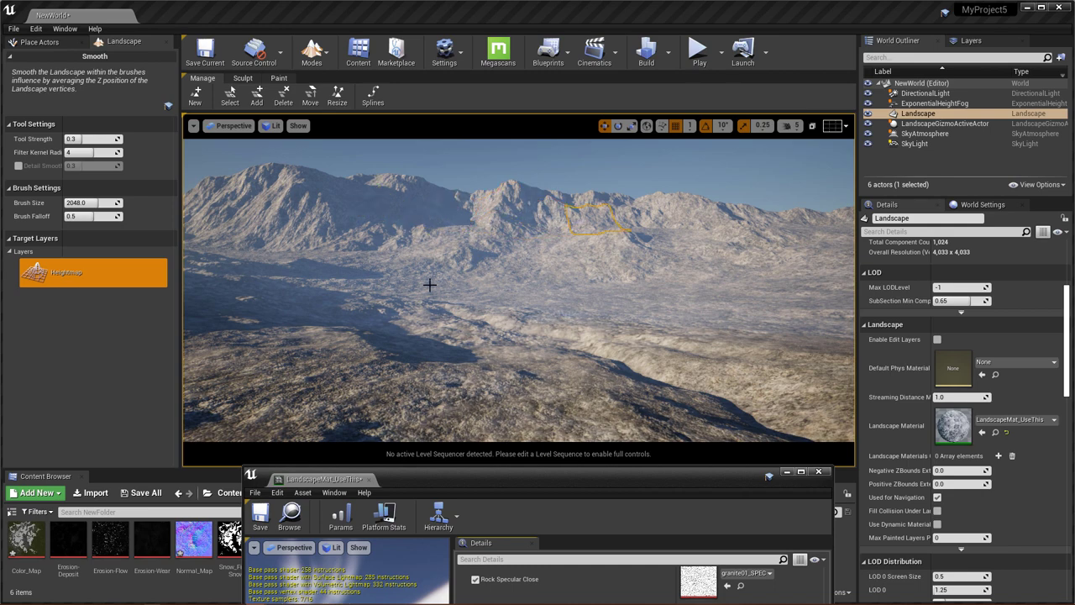
drag(585, 495, 540, 523)
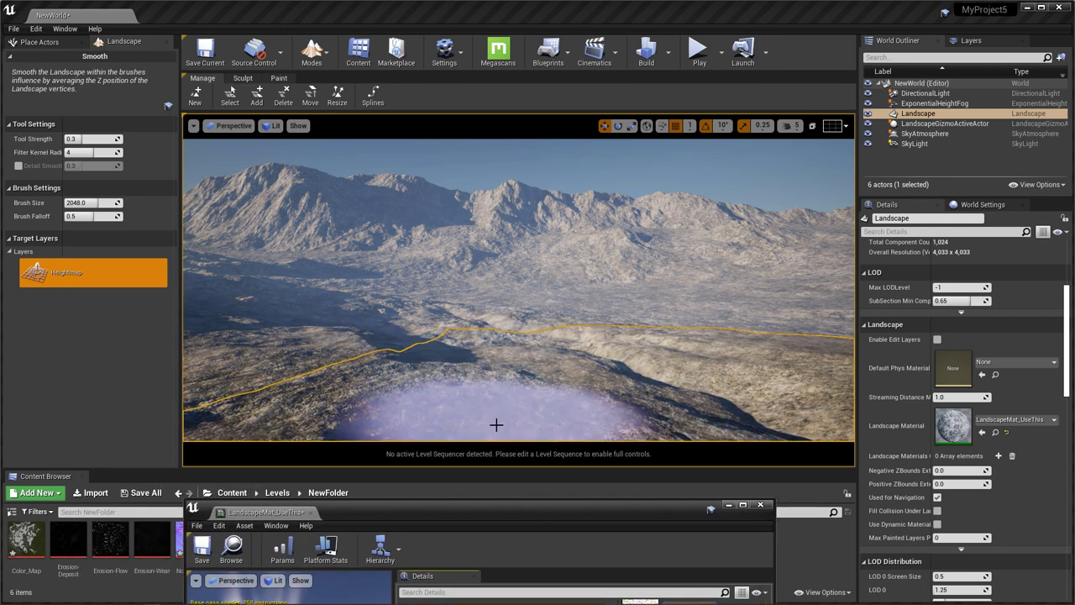
mouse_move(556, 372)
right_down()
mouse_move(361, 386)
mouse_move(396, 424)
mouse_move(393, 437)
mouse_move(405, 422)
mouse_move(550, 372)
mouse_move(653, 362)
mouse_move(580, 366)
right_up()
drag(593, 502, 753, 111)
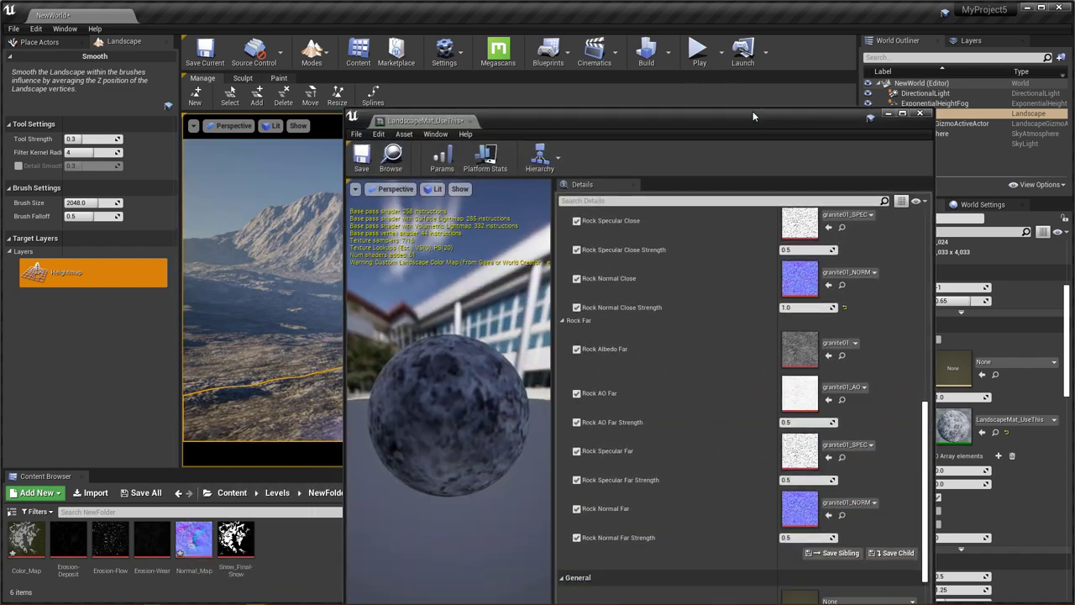
scroll(690, 334, up, 5)
scroll(690, 339, up, 2)
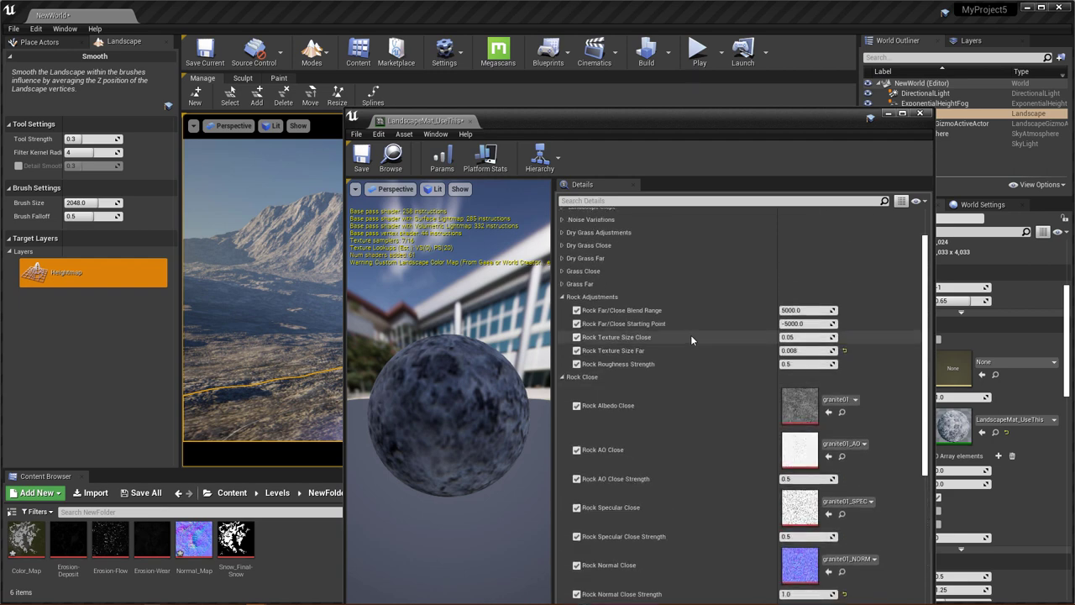
click(806, 310)
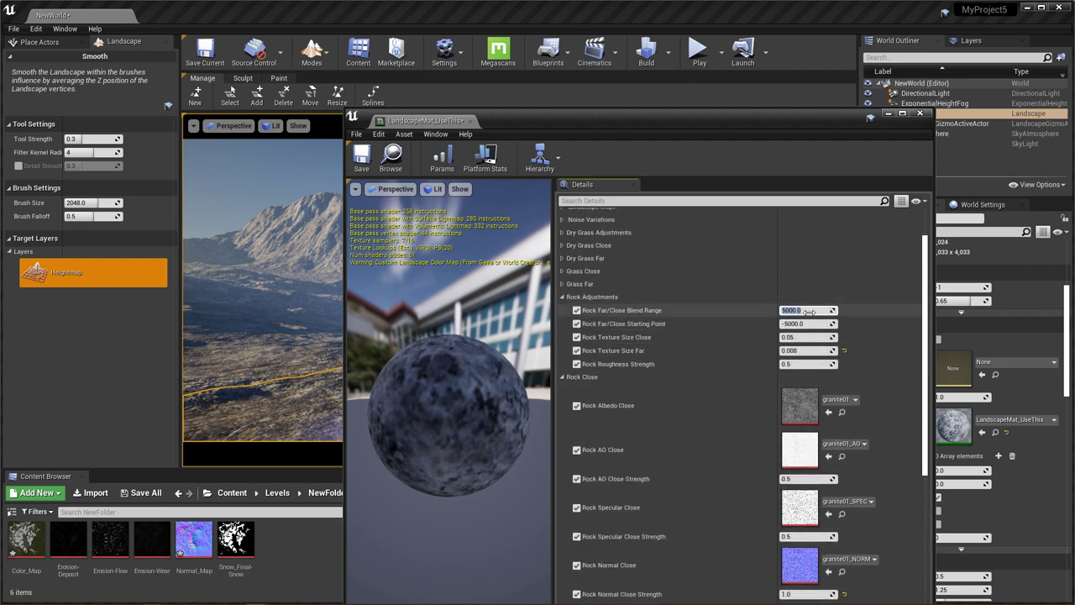
text(0)
key(Tab)
text(0)
key(Return)
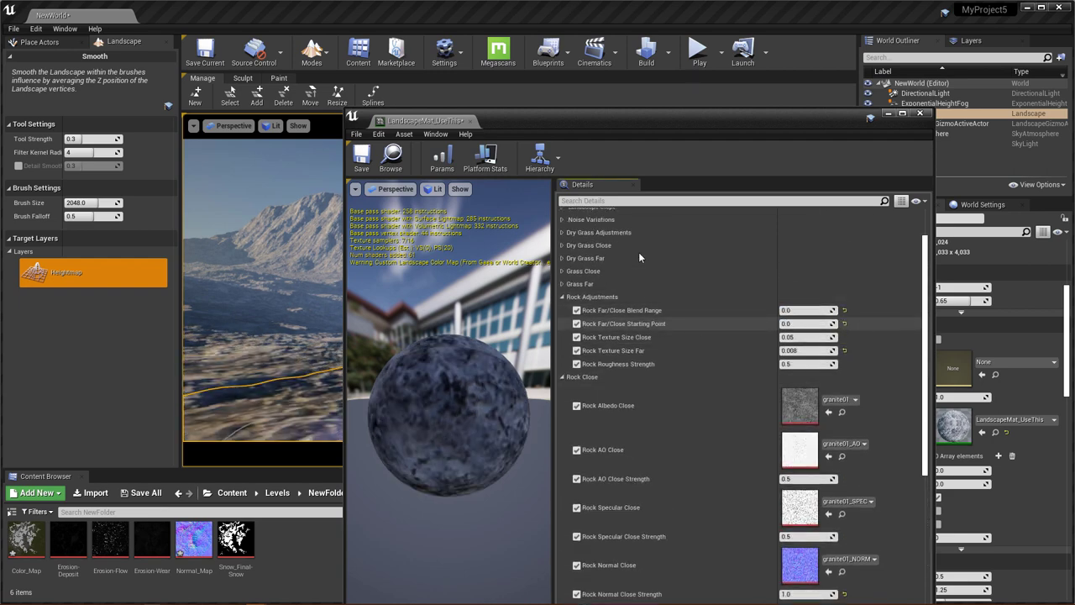
Set the Rock Far/Close Starting Point to -2000.
drag(629, 118, 542, 531)
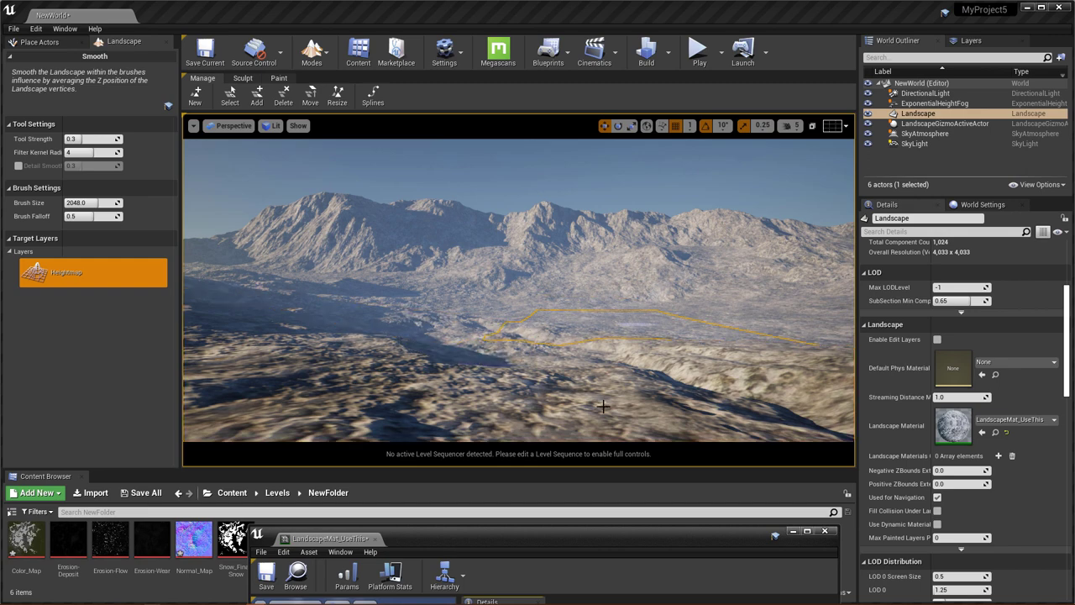
scroll(545, 336, up, 3)
drag(530, 534, 765, 17)
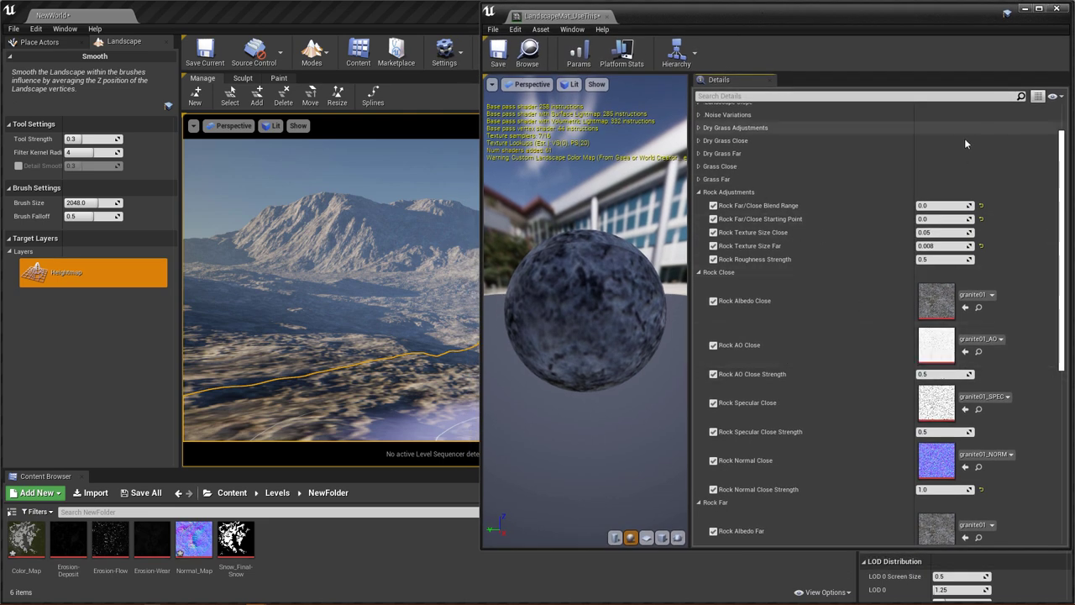
click(940, 218)
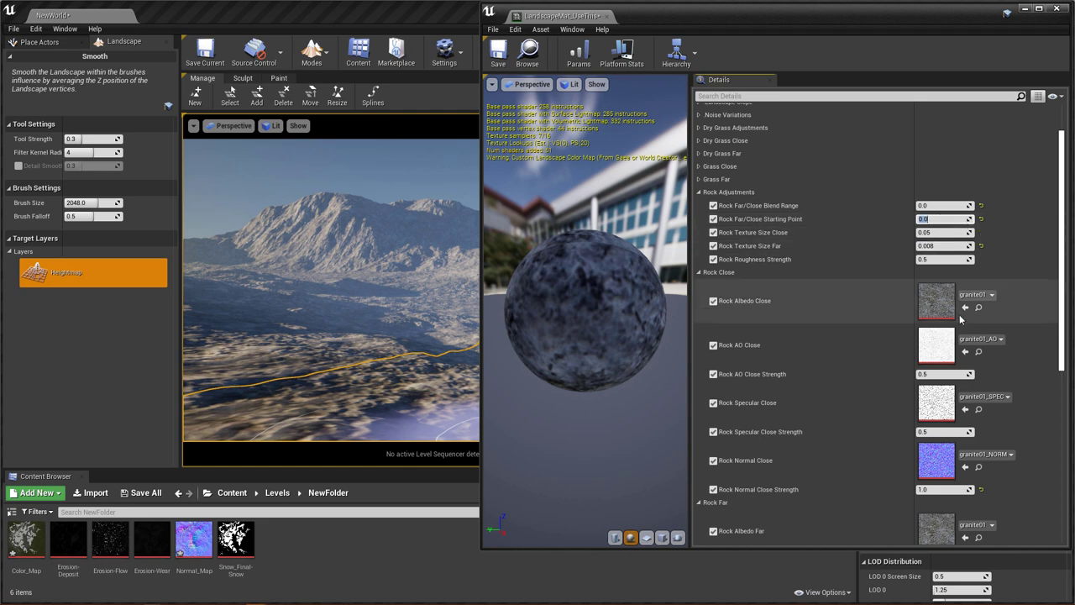
click(1025, 219)
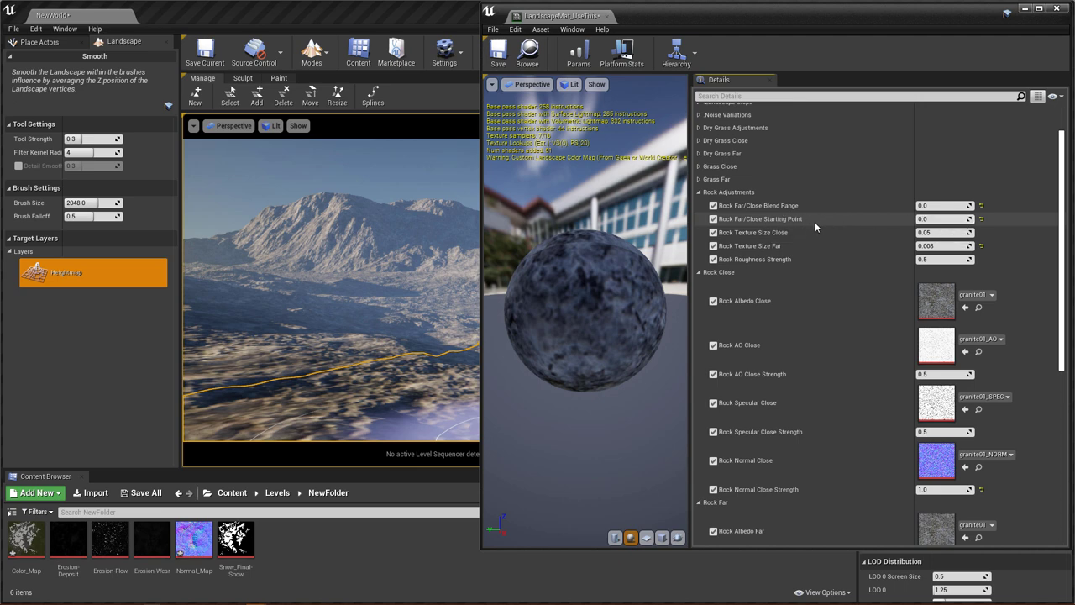
click(936, 219)
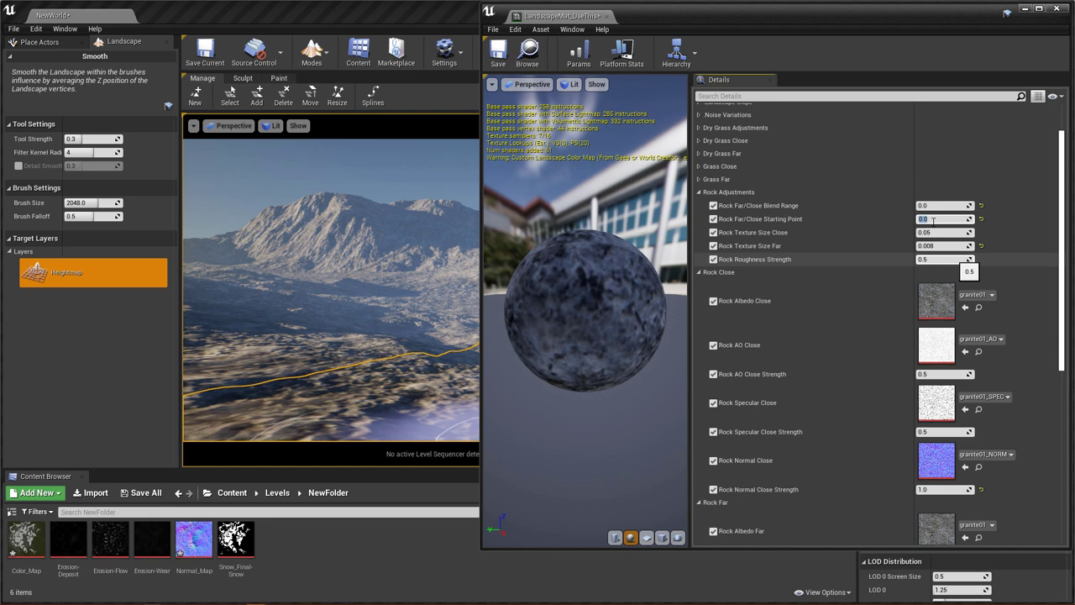
text(-2)
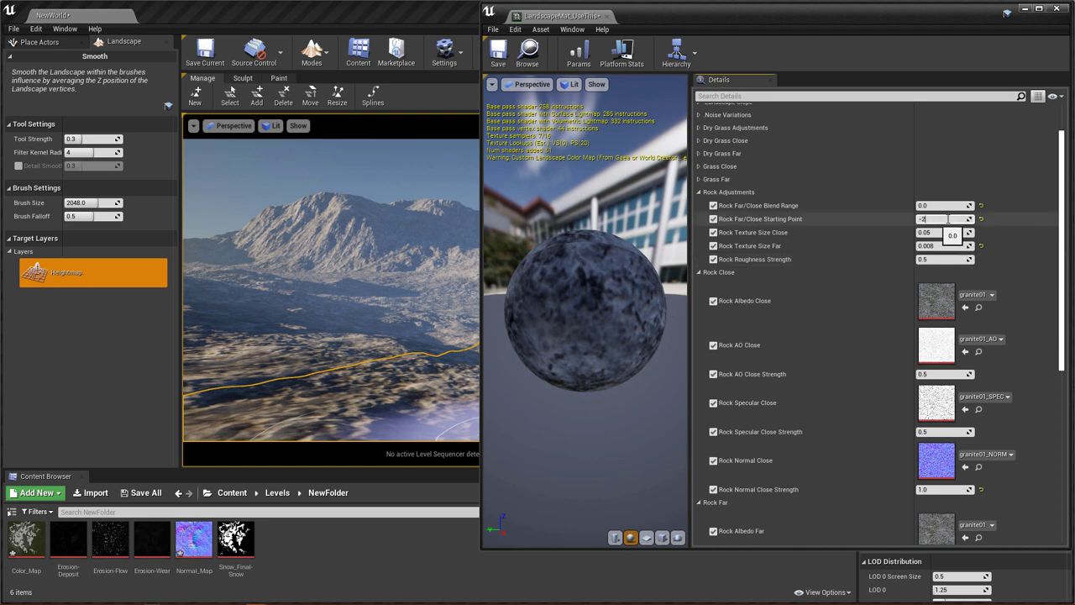
text(000)
key(Return)
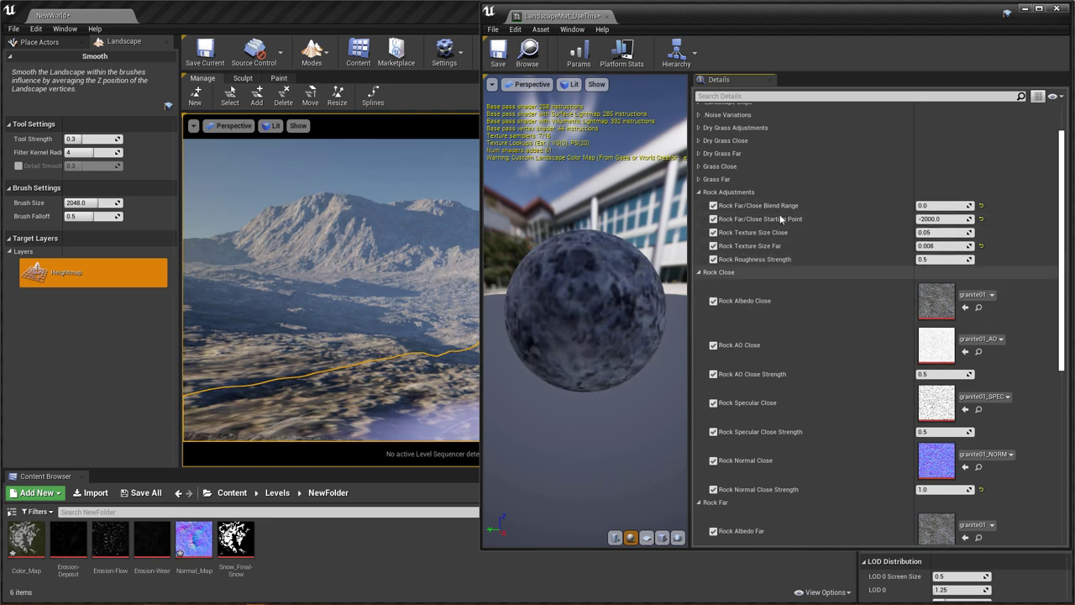
Switch the level editor to Select mode and inspect the close-to-far rock texture transition on the foreground terrain.
right_drag(397, 363, 397, 430)
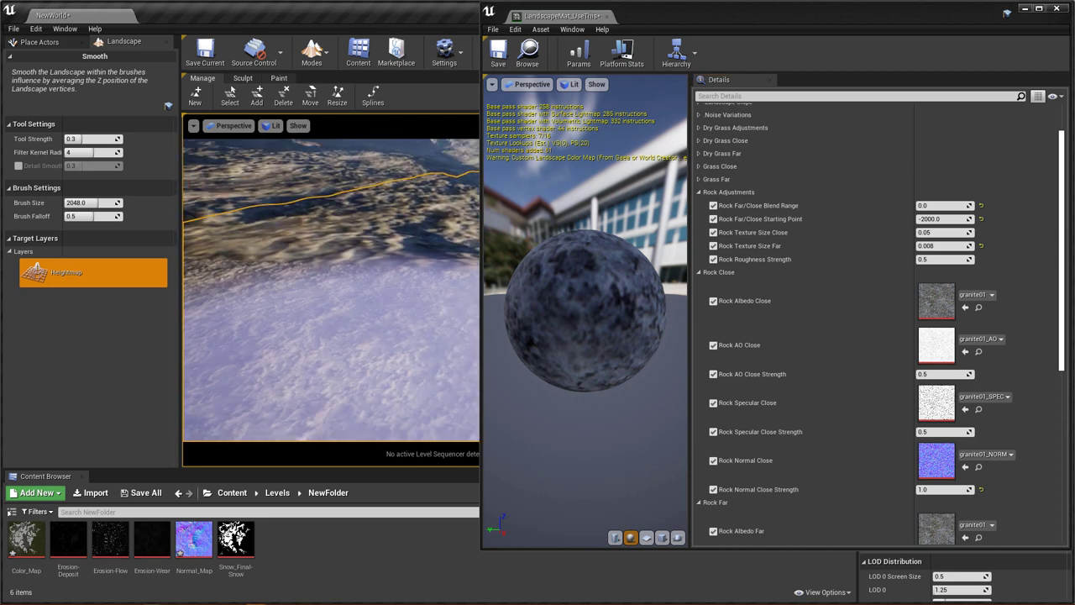
click(311, 53)
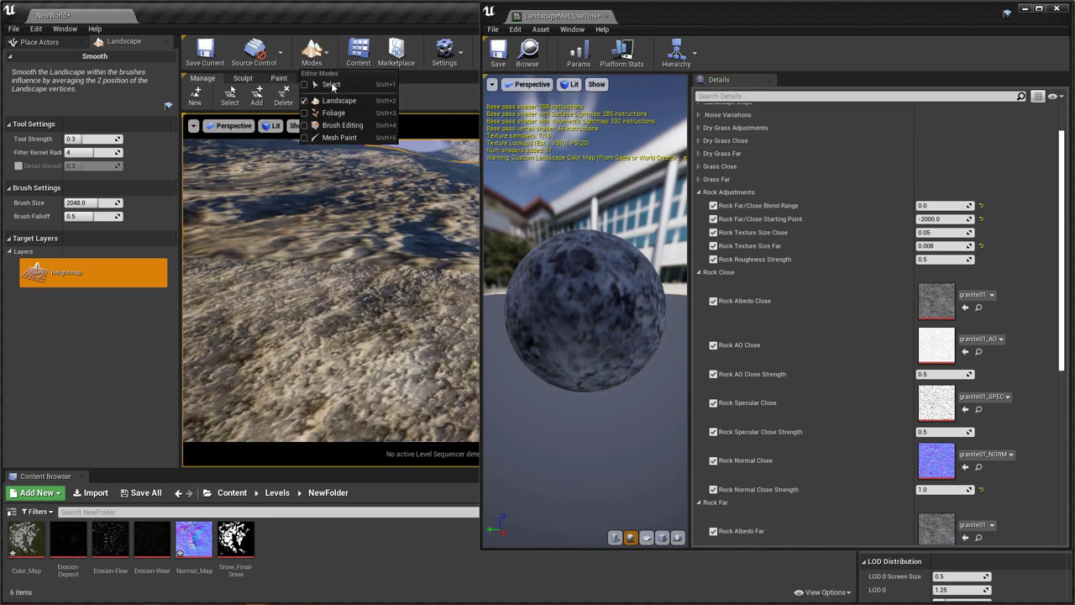
click(332, 84)
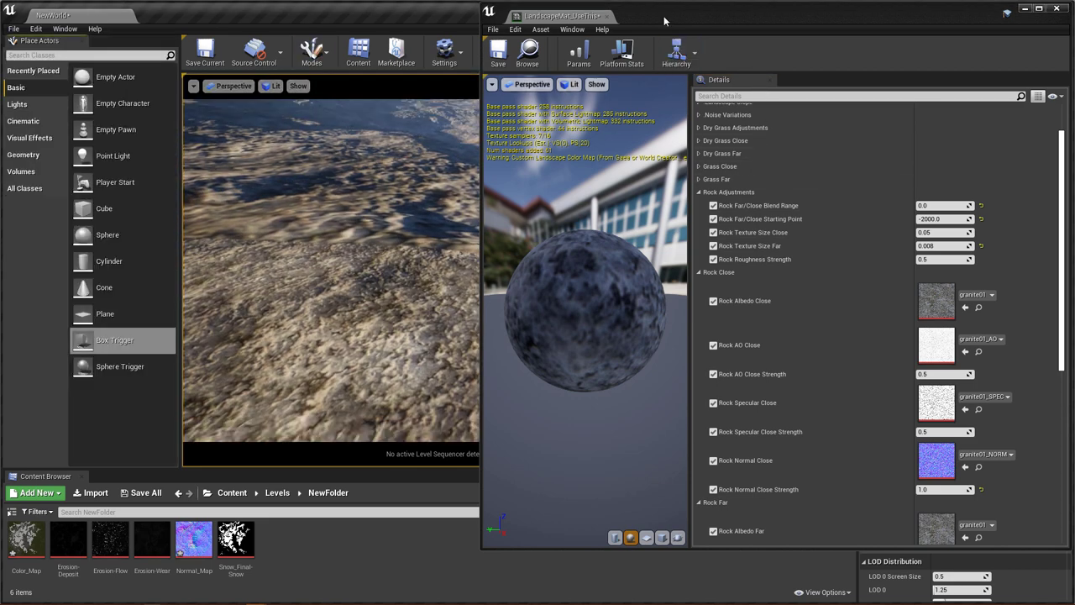
drag(660, 15, 596, 446)
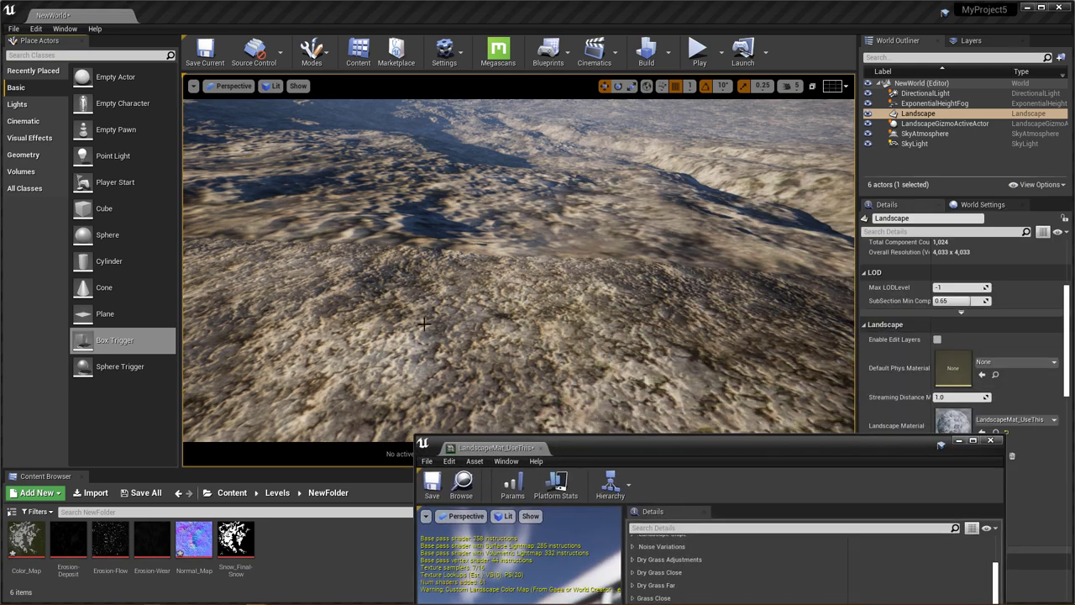
key(w)
right_drag(515, 293, 482, 273)
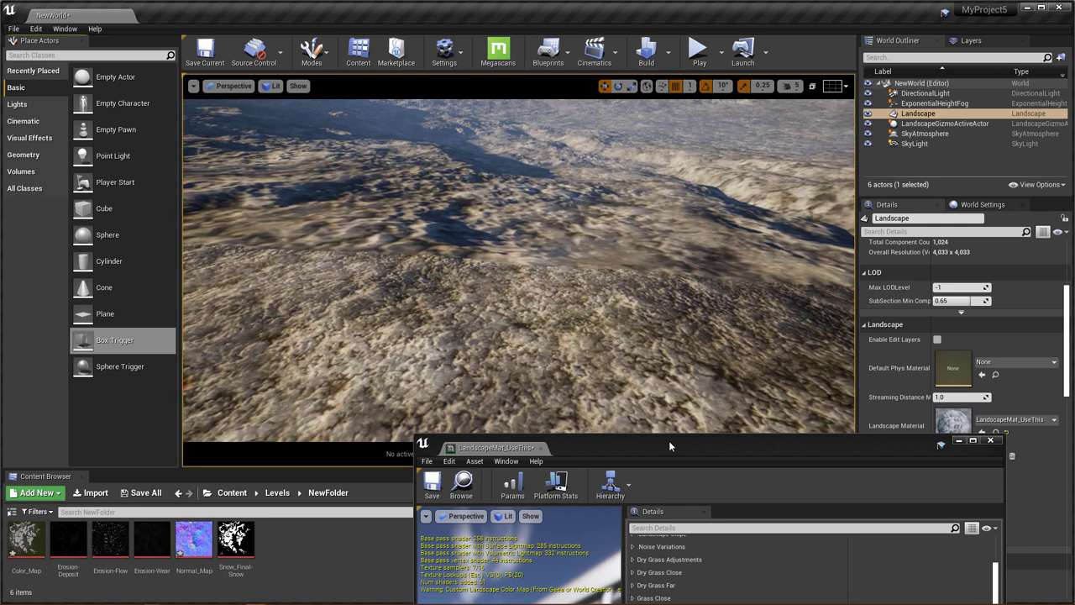
Set the Rock Far/Close Blend Range to 1000 and uncover the terrain to check the rock transition.
drag(691, 447, 662, 421)
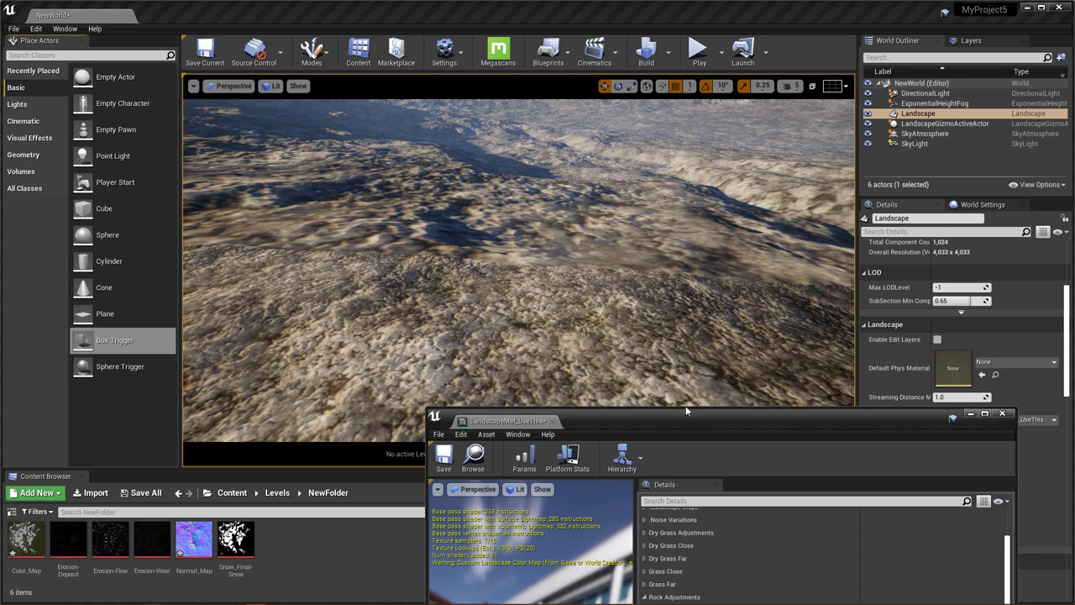
drag(685, 406, 557, 209)
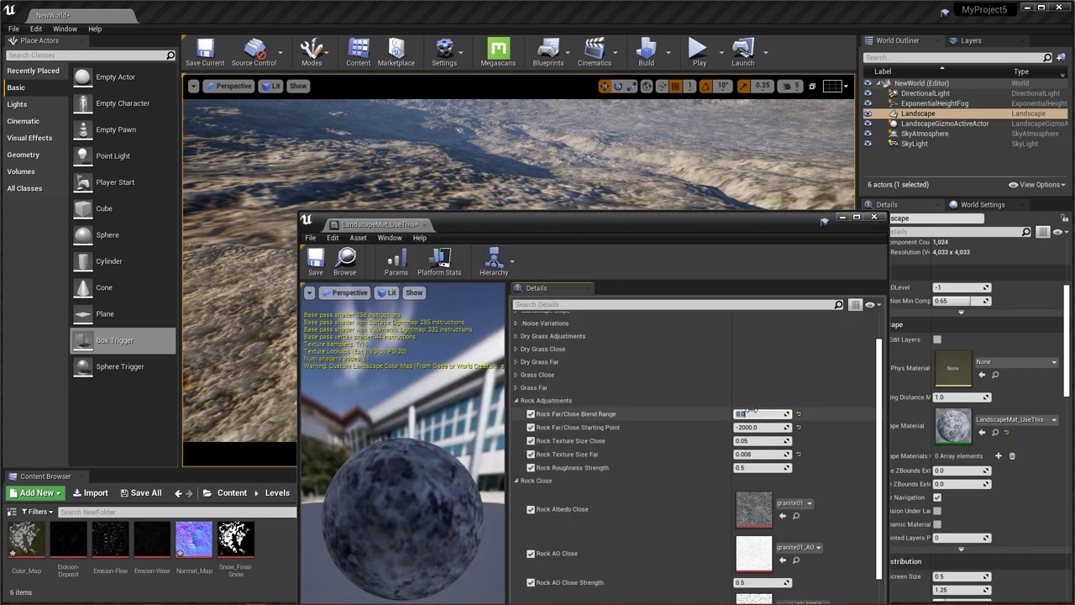
click(752, 414)
text(1000)
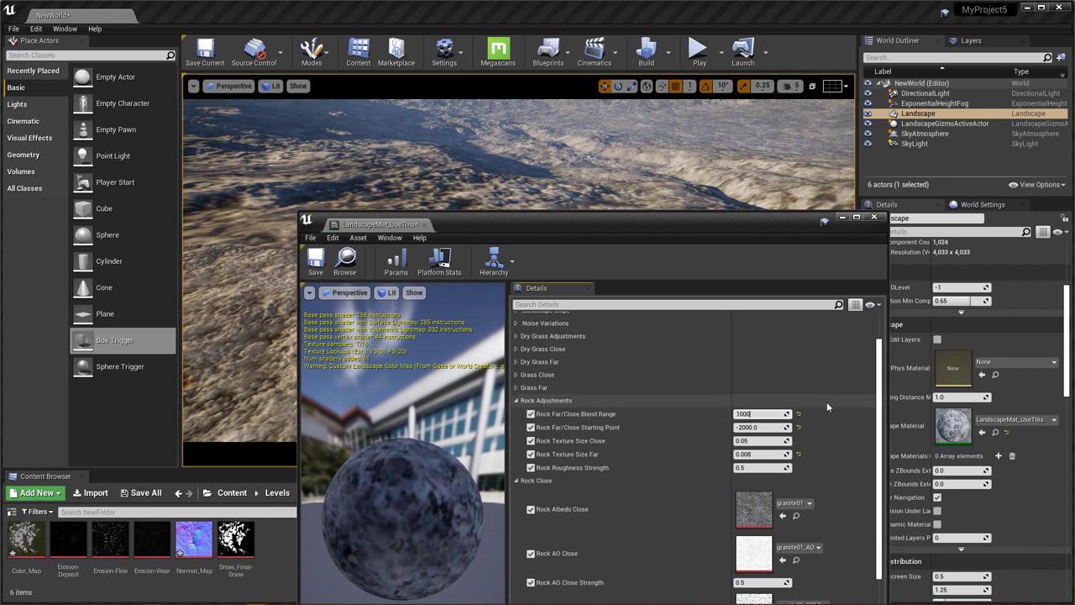
drag(733, 224, 320, 207)
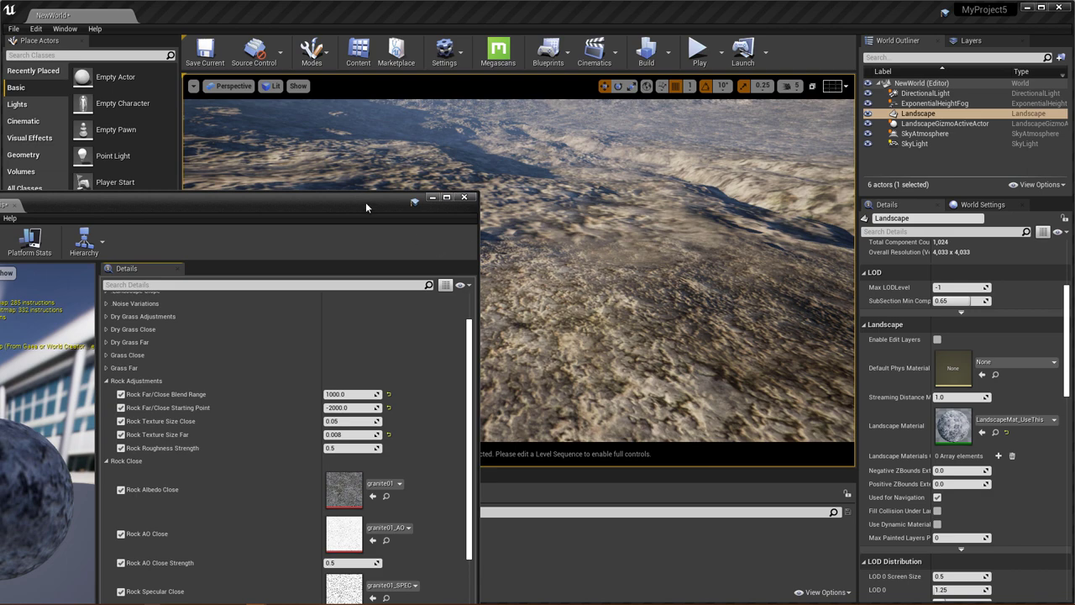
drag(365, 202, 366, 370)
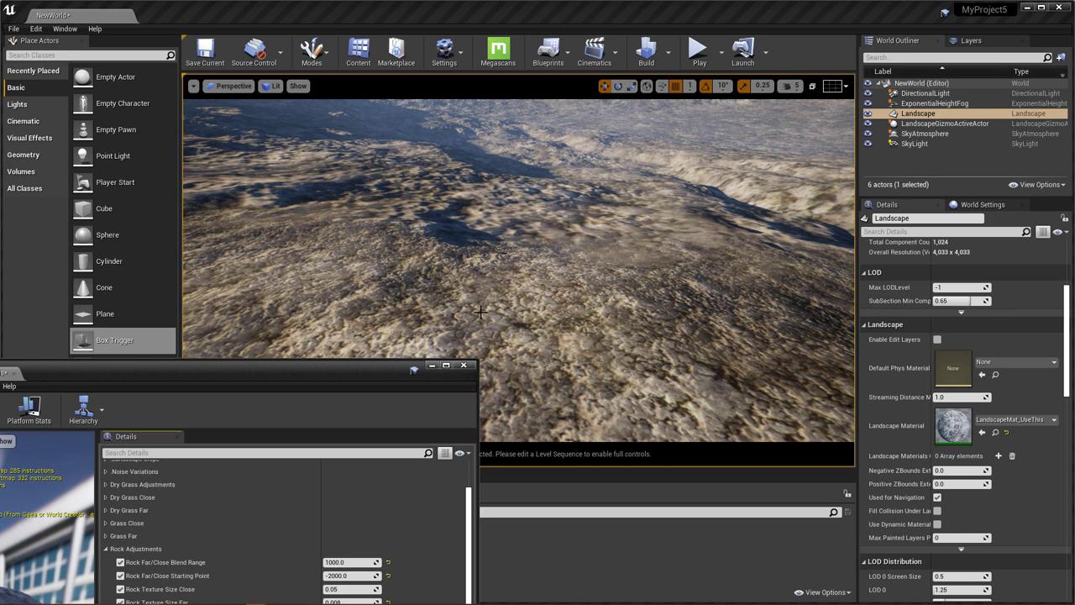
Set the Rock Far/Close Blend Range to 10000 and inspect the rock blending from the foreground towards the mountains.
drag(325, 367, 309, 265)
click(334, 458)
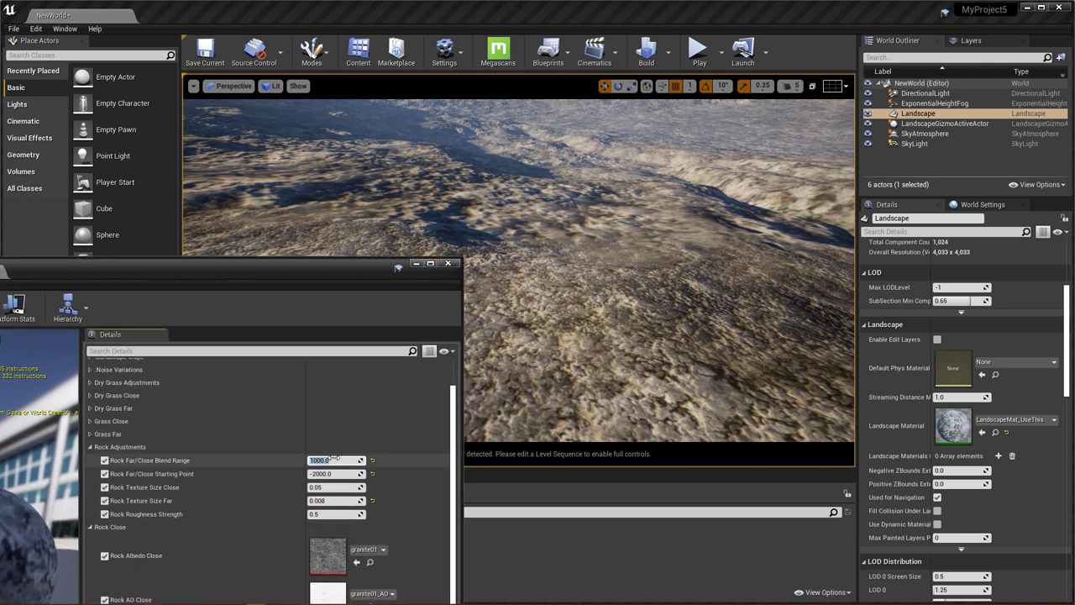
text(-2)
text(00)
key(Return)
right_drag(607, 317, 607, 260)
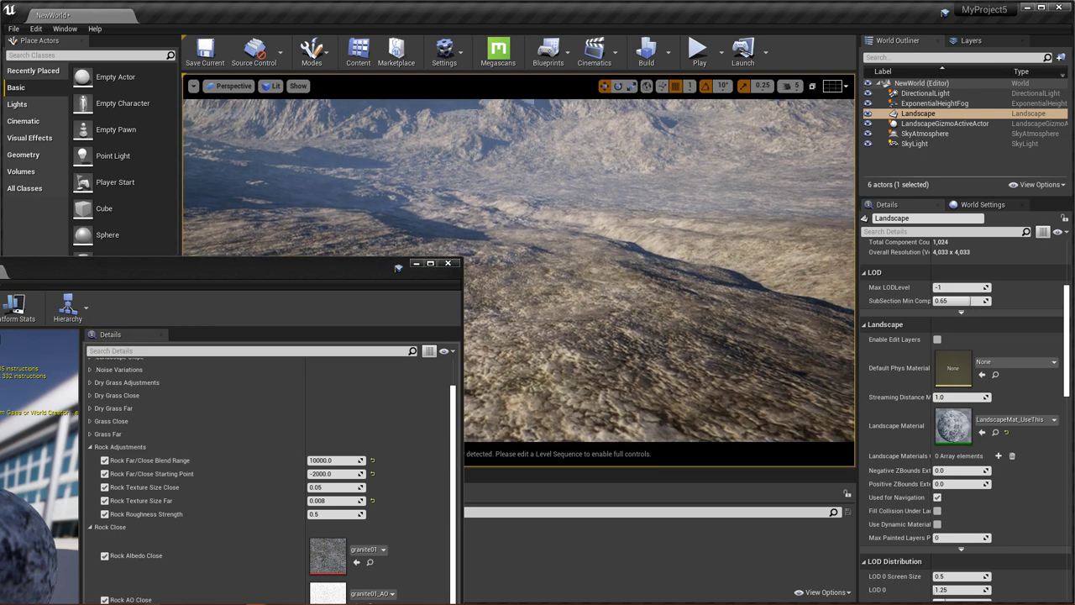
mouse_move(707, 267)
right_down()
mouse_move(640, 273)
mouse_move(635, 257)
mouse_move(576, 257)
mouse_move(698, 282)
right_up()
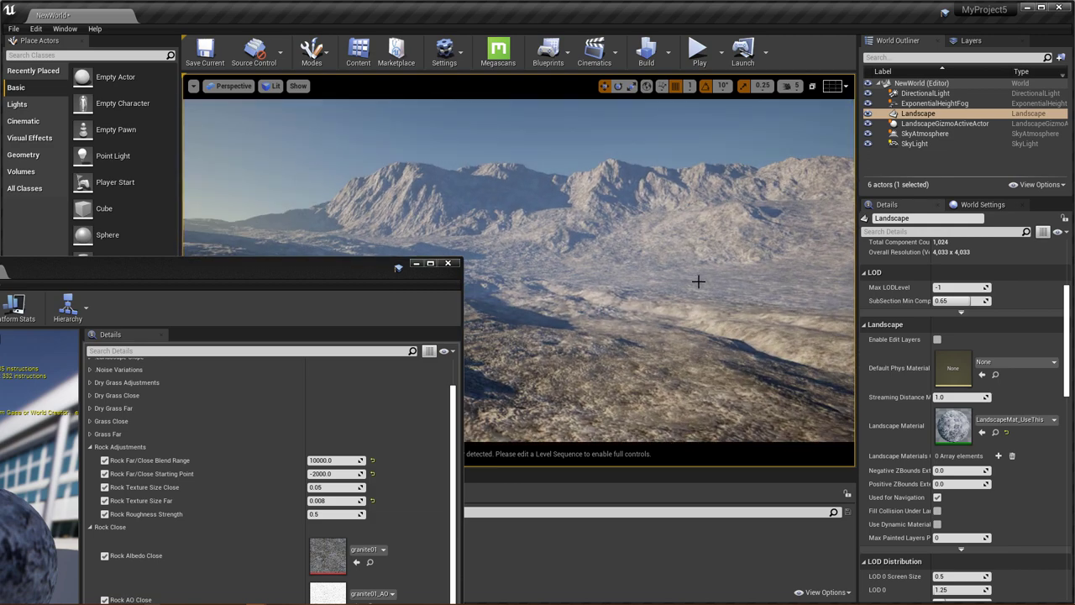
Set the Rock Far/Close Starting Point to -5000.
drag(340, 275, 388, 106)
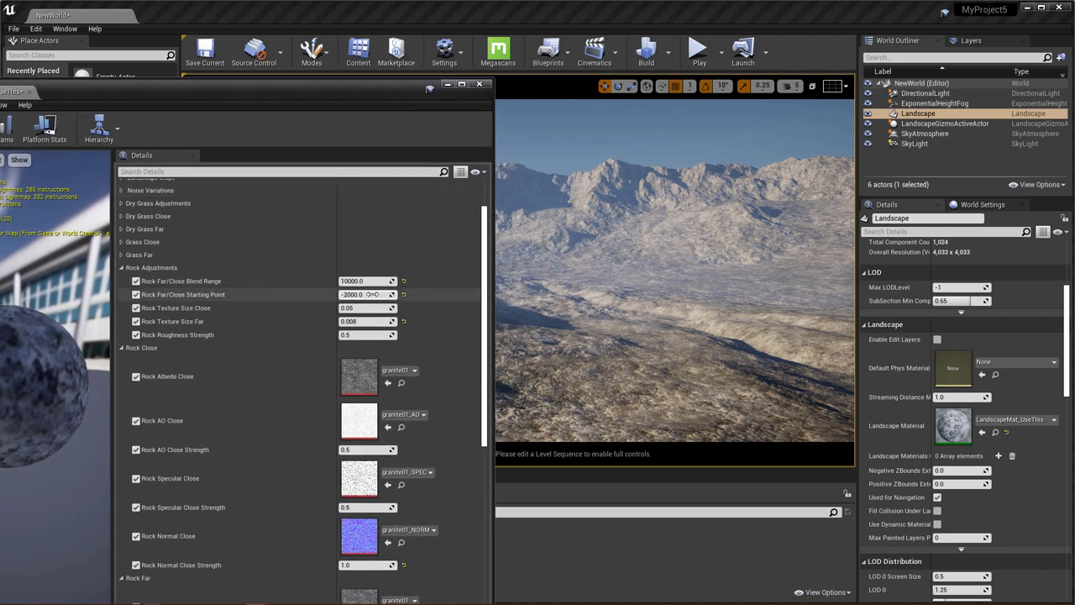
click(370, 294)
text(-50000)
key(BackSpace)
key(Return)
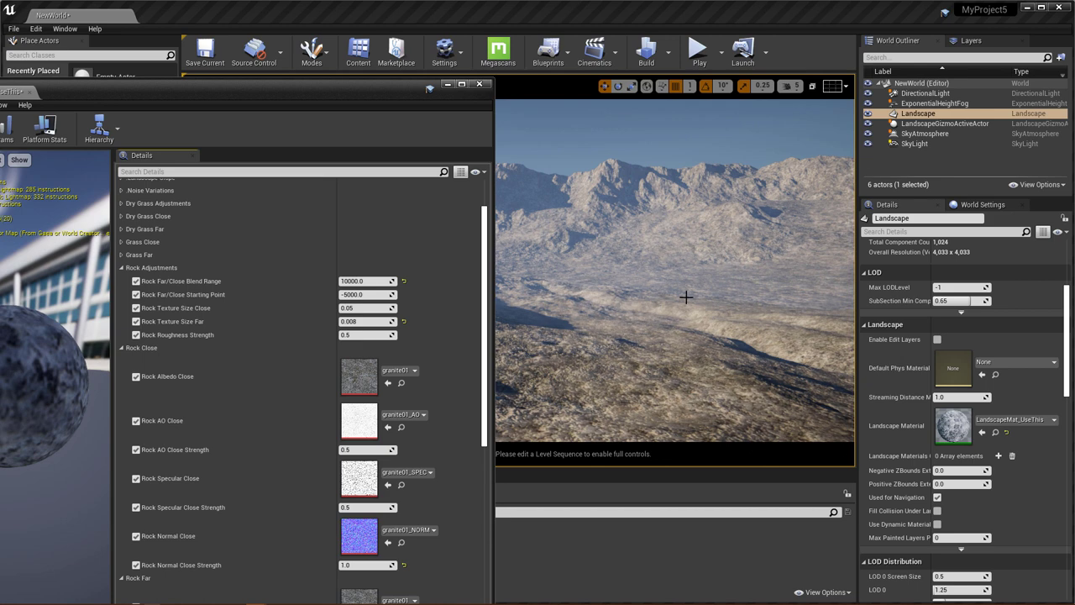
Set the Rock Far/Close Blend Range to 5000 and check the blending across the terrain.
click(375, 281)
text(50000)
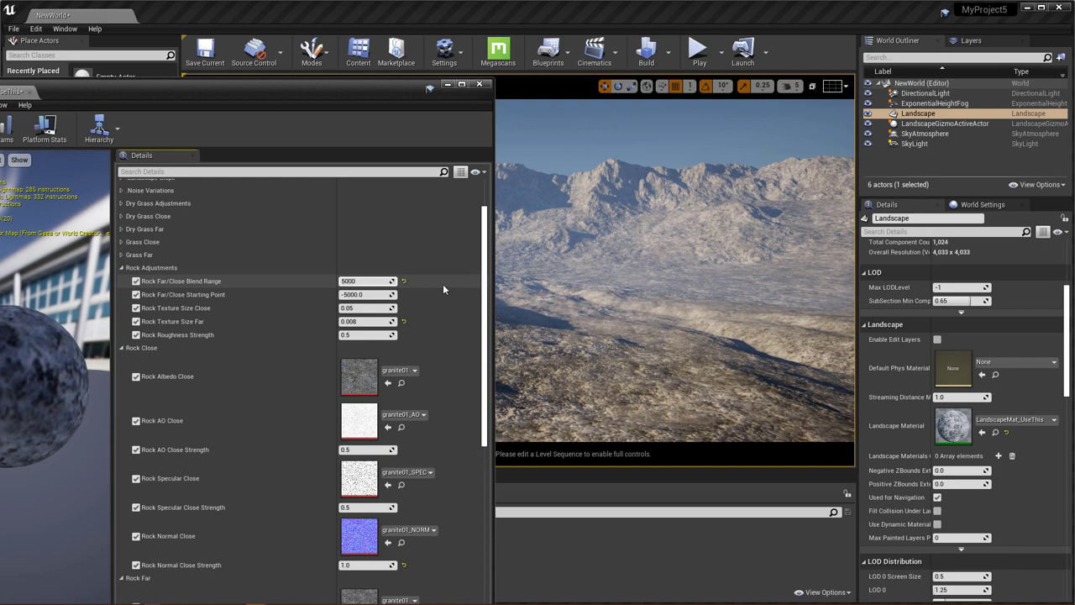
key(BackSpace)
key(Return)
mouse_move(642, 321)
right_down()
mouse_move(562, 361)
mouse_move(642, 321)
right_up()
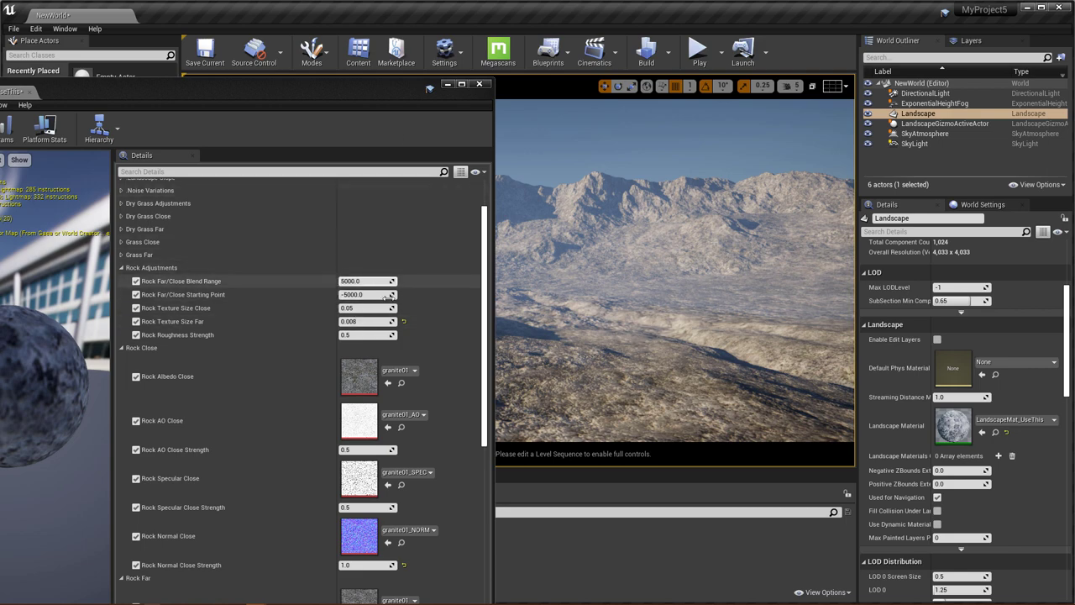
drag(331, 87, 298, 135)
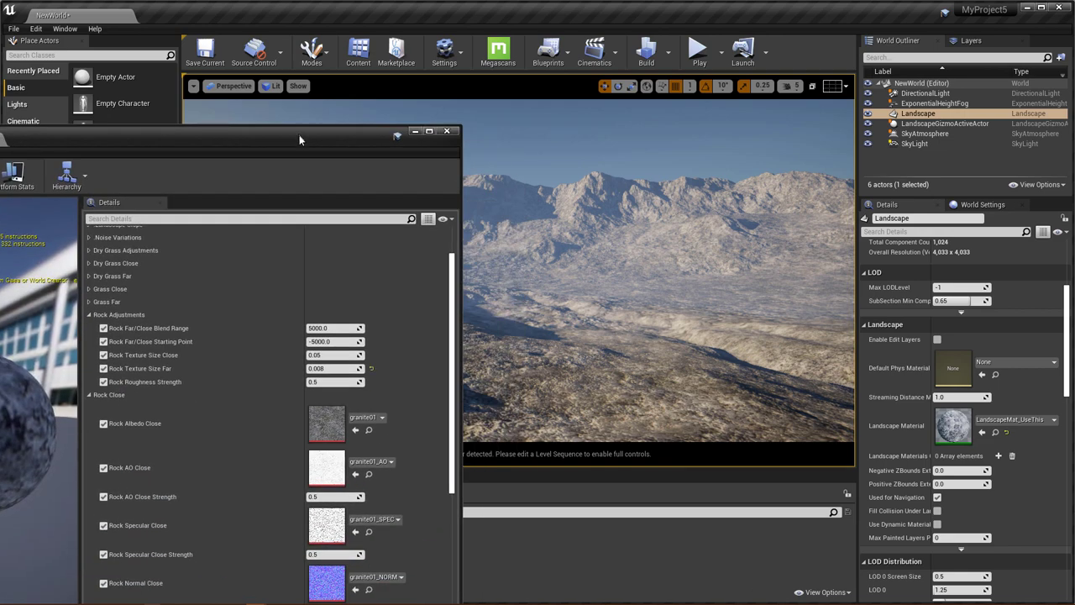
Set the Rock Far/Close Starting Point back to -2000.
click(329, 327)
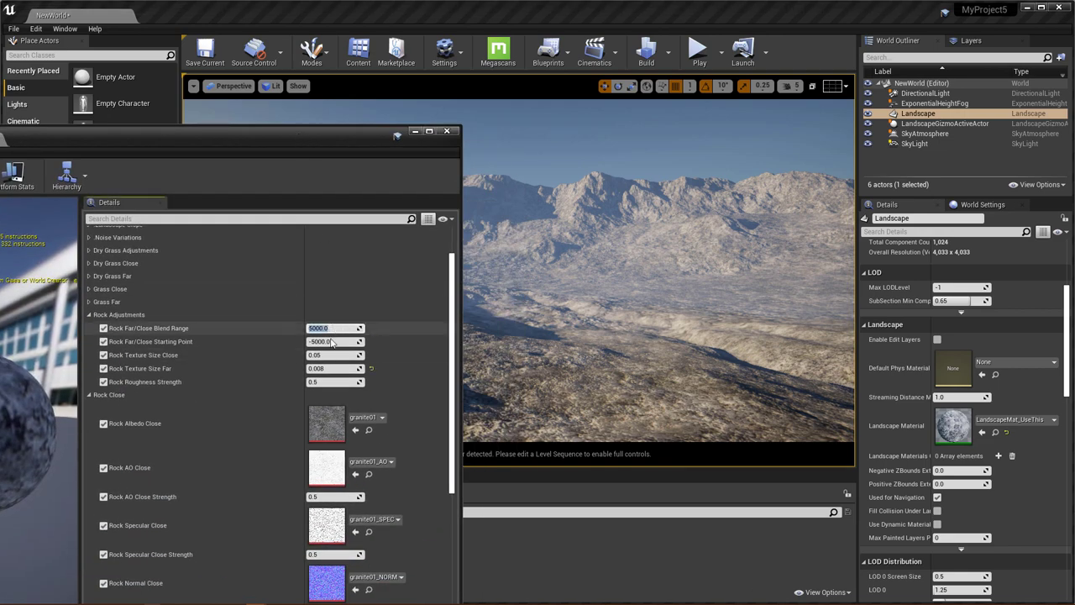
click(332, 340)
text(-)
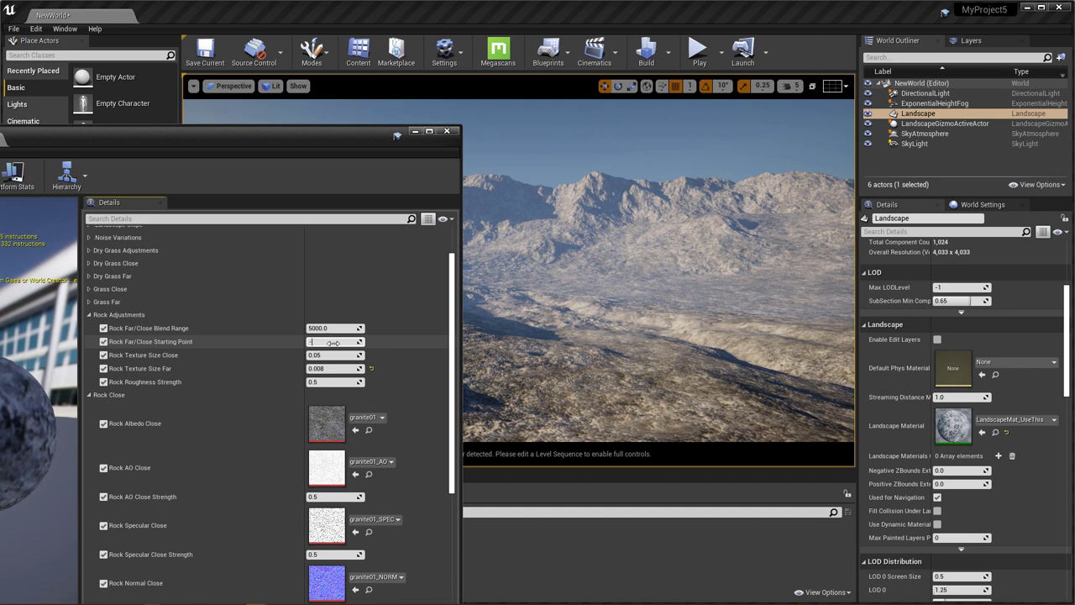
text(2000)
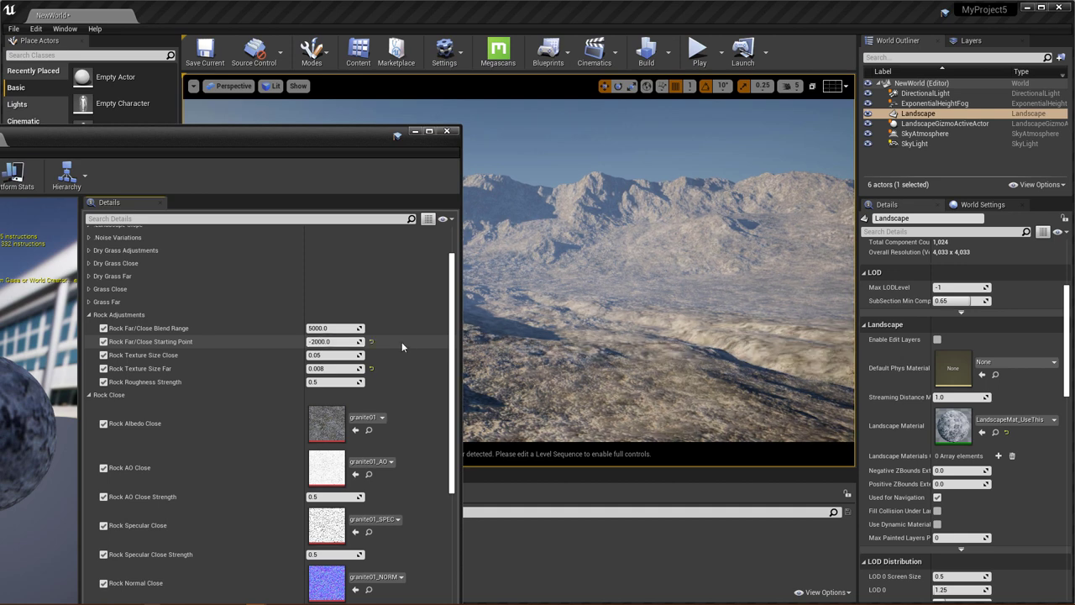
Set the Rock Far/Close Blend Range to 0 and bring the foreground rock transition into view beside the material parameters.
click(334, 328)
text(1.)
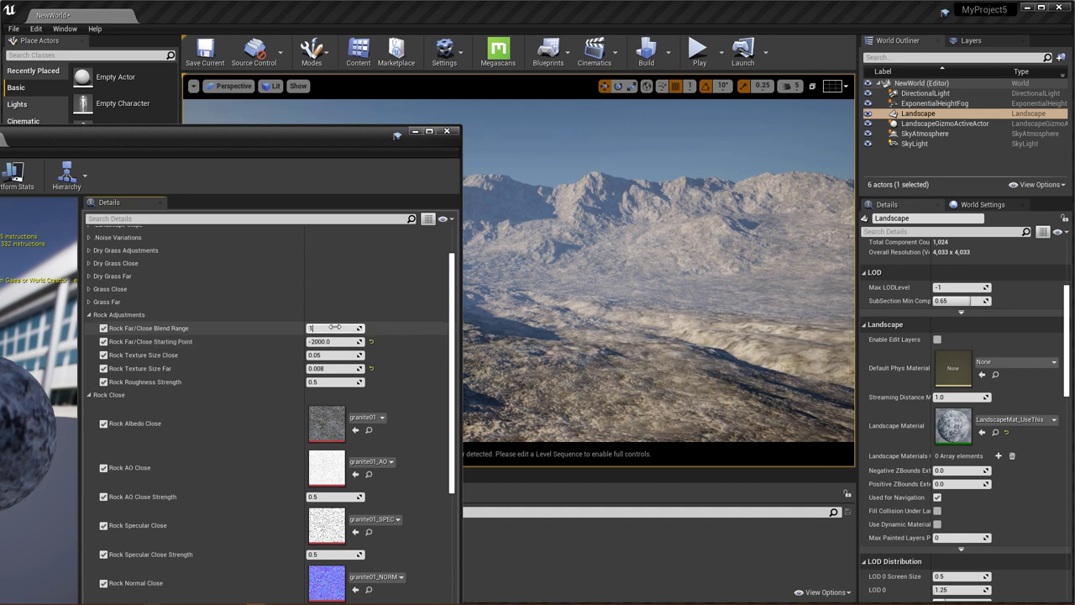
text(0)
drag(310, 328, 401, 333)
text(0)
key(Return)
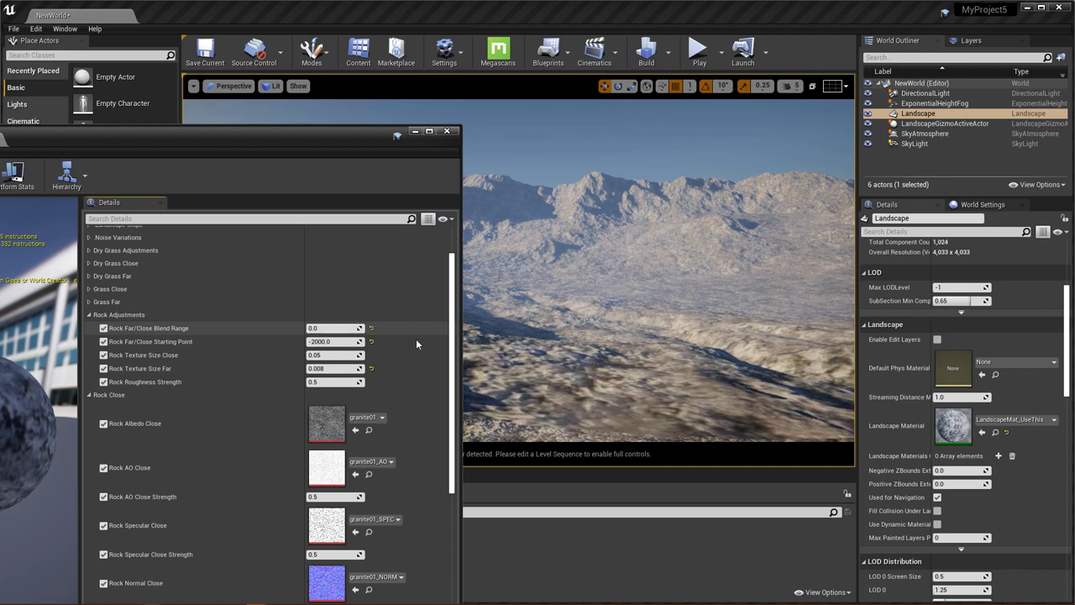
right_drag(612, 335, 612, 382)
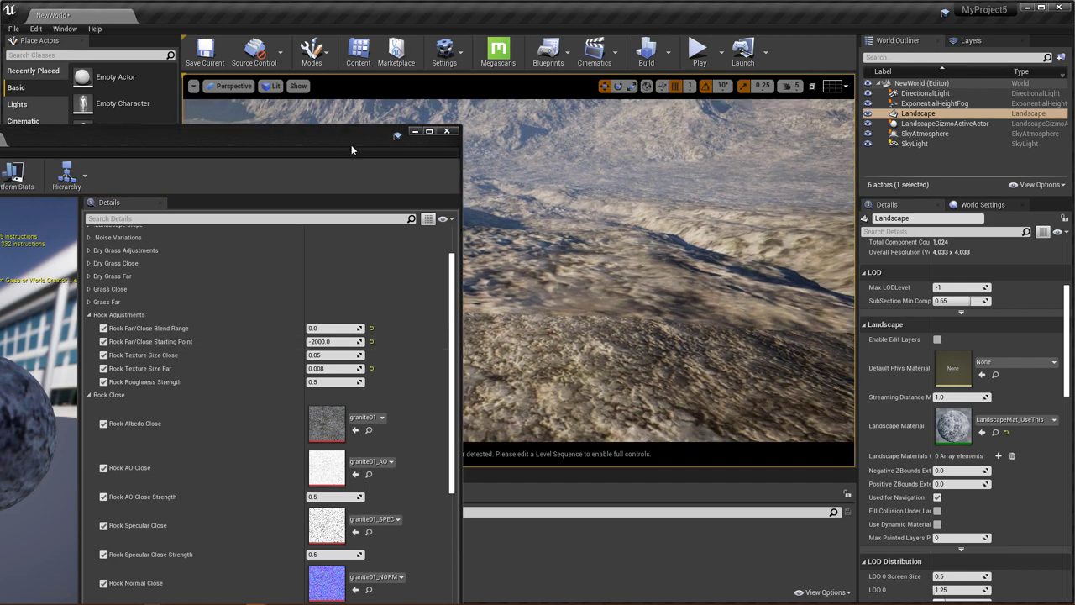
drag(351, 147, 265, 16)
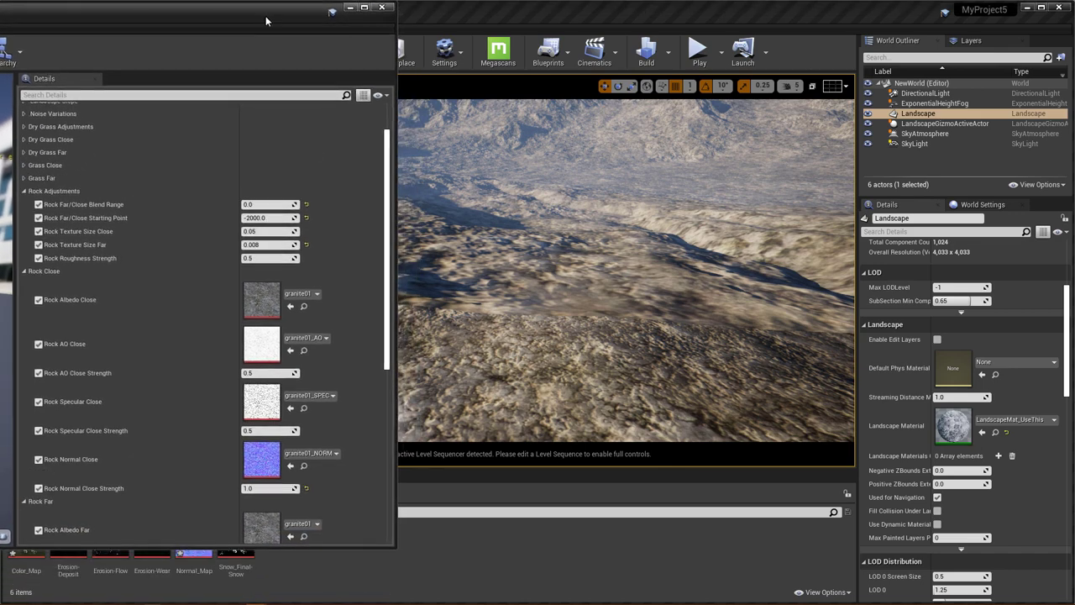
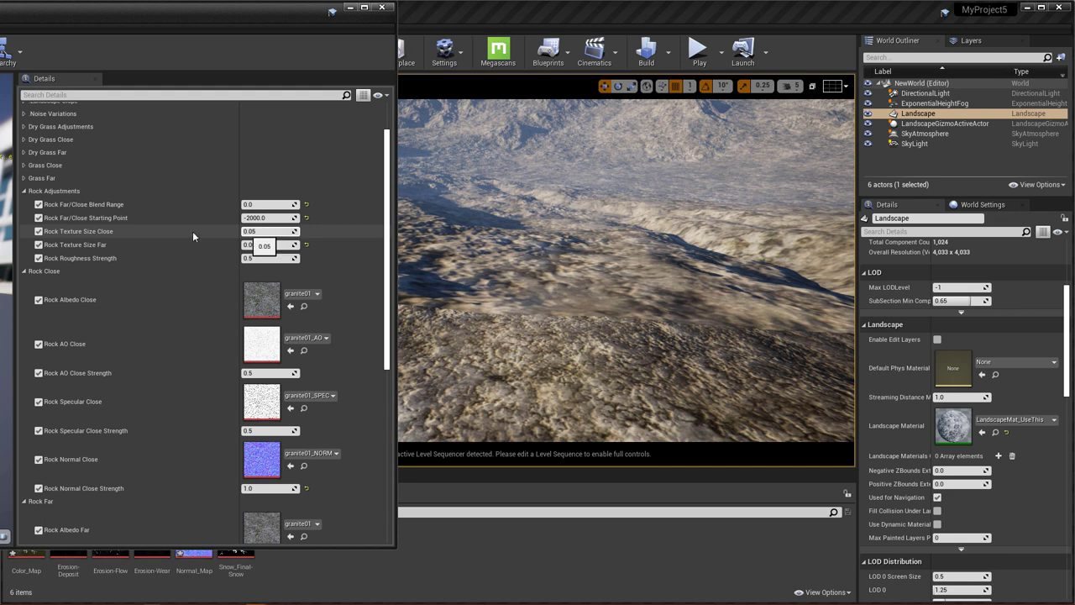
Set the Rock Texture Size Close to 0.5 and compare it with the far rock texture.
click(269, 231)
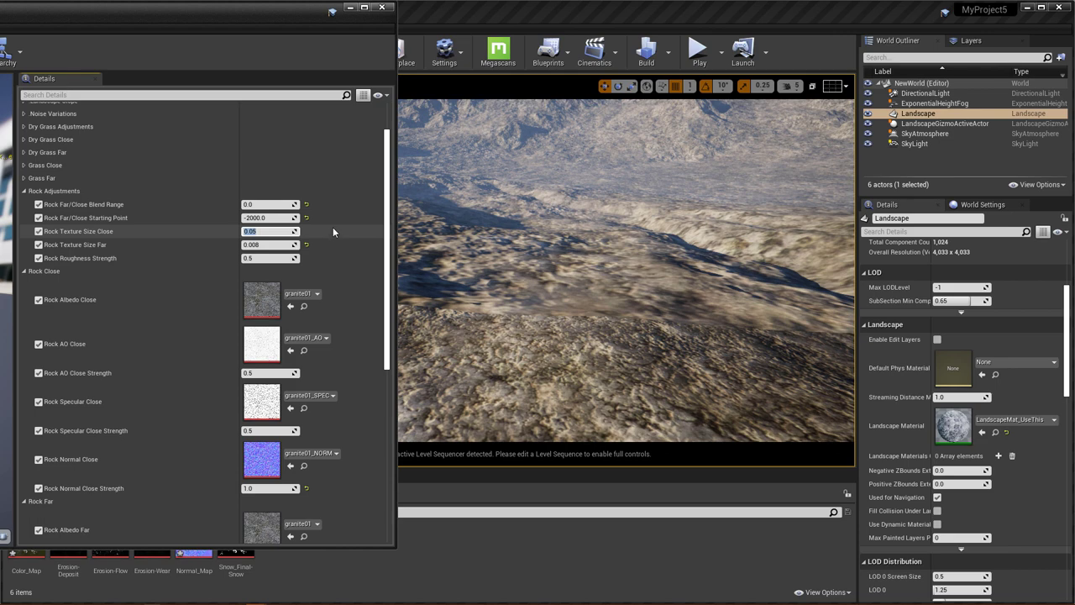
text(.5)
key(Return)
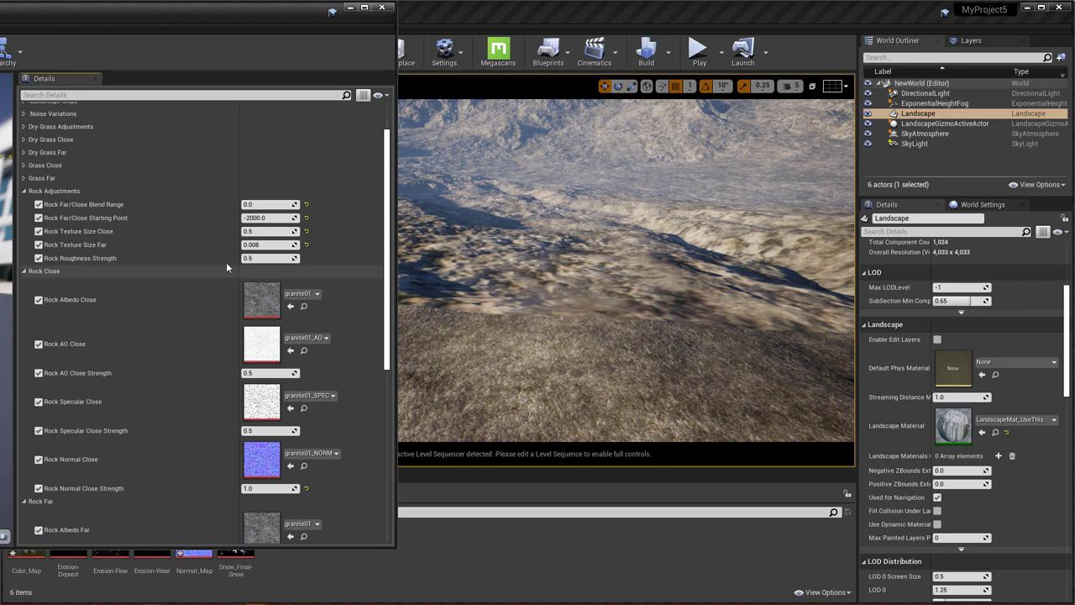
click(268, 244)
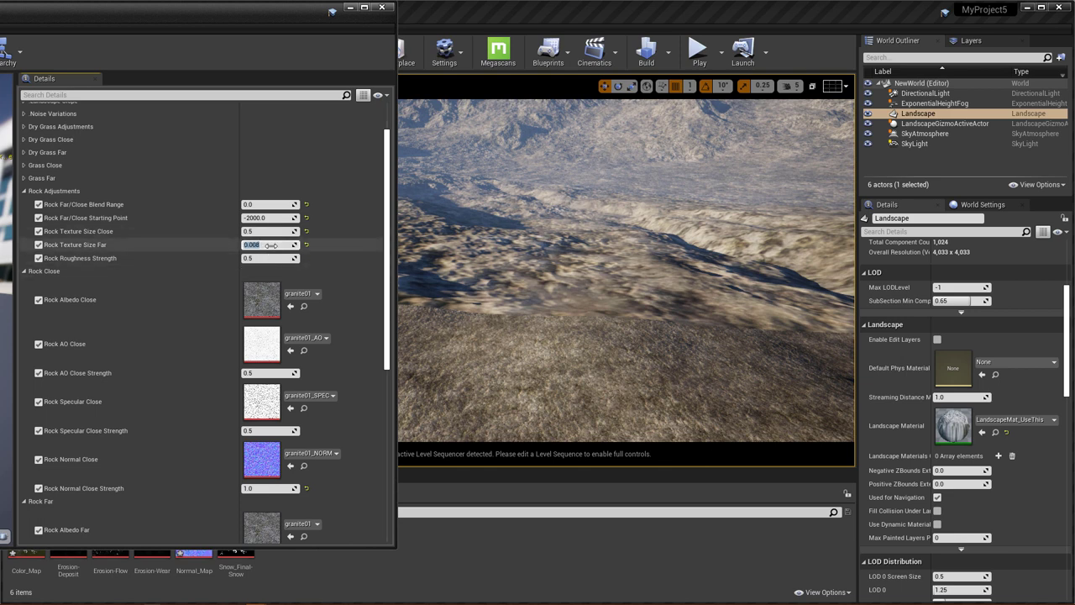
click(628, 294)
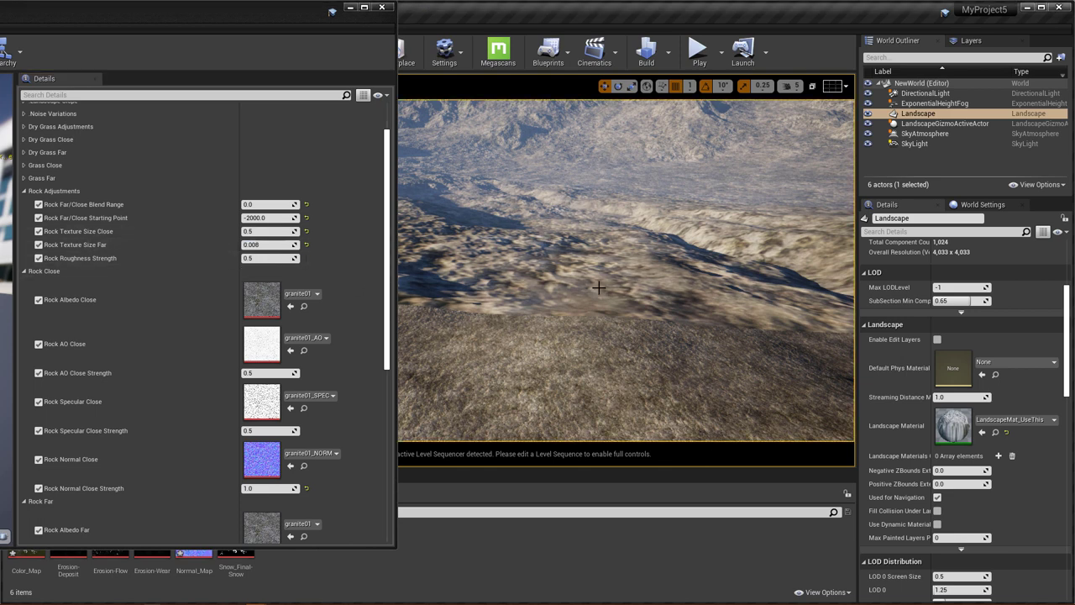
Set the Rock Texture Size Close to 1 and inspect the texture tiling on the nearby ground.
click(266, 232)
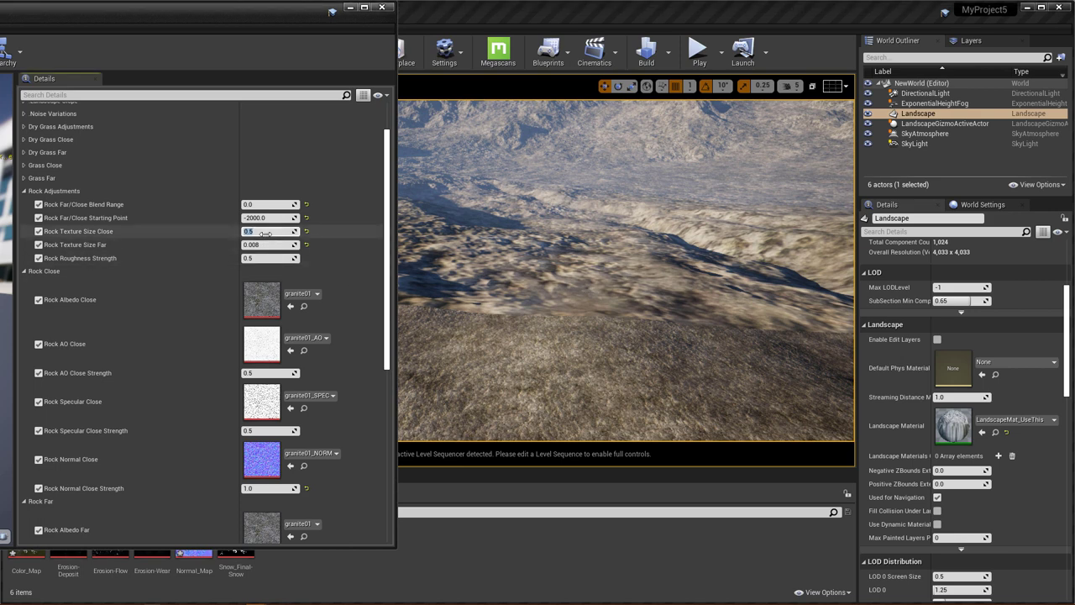
text(1)
key(Return)
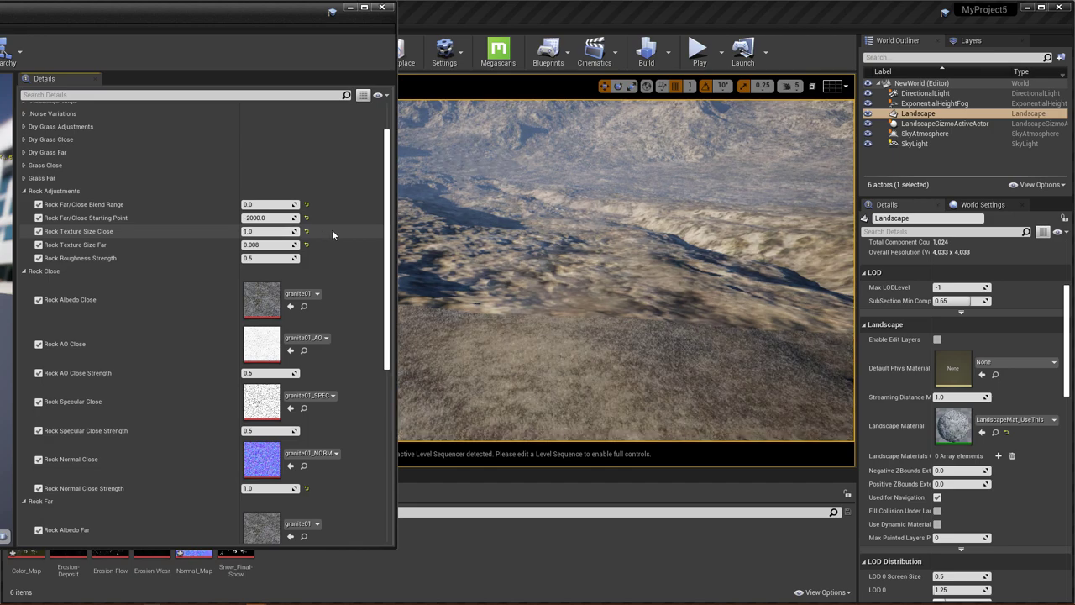
right_drag(583, 314, 598, 286)
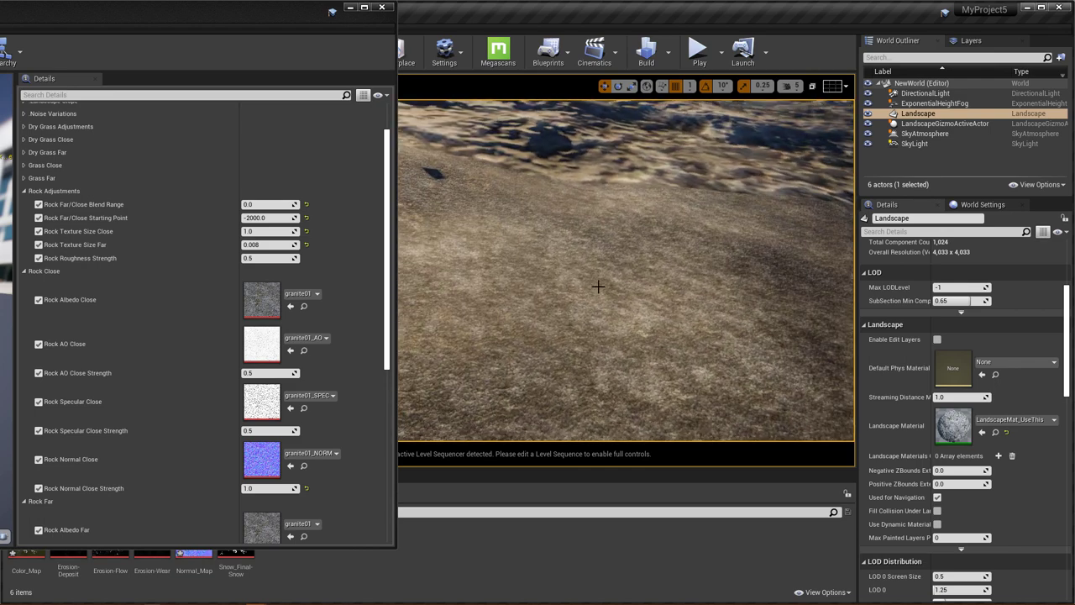
right_click(526, 309)
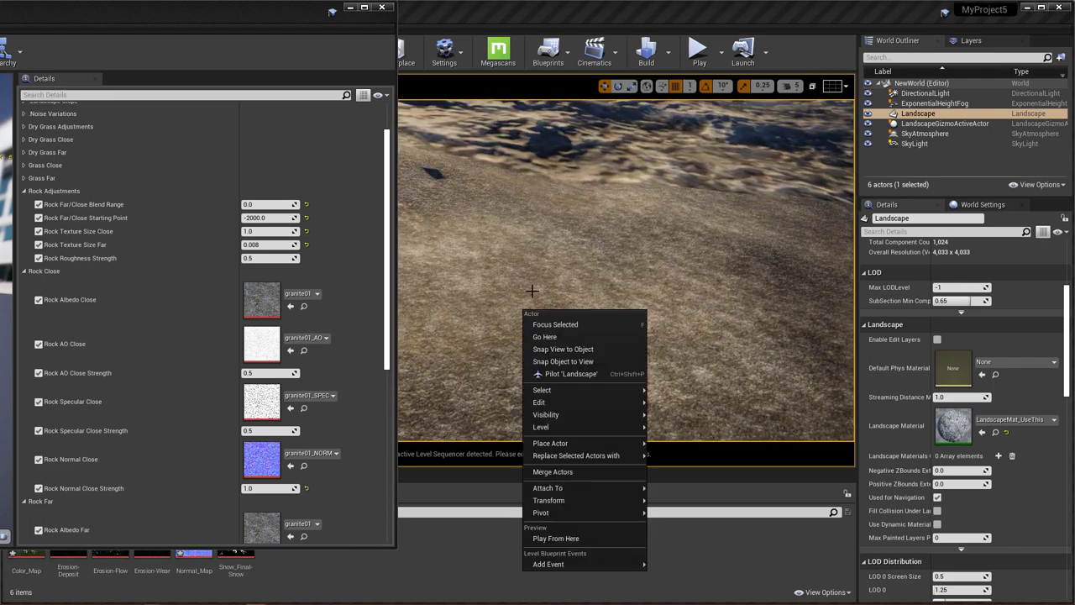
click(722, 248)
right_drag(552, 243, 511, 241)
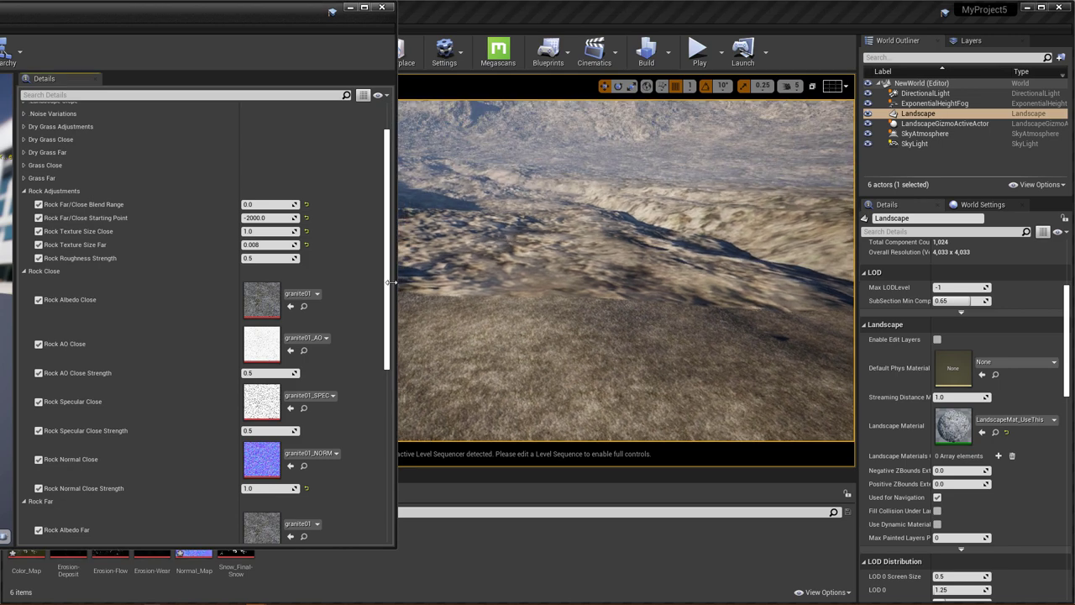
Set the Rock Texture Size Close to 2.
click(264, 231)
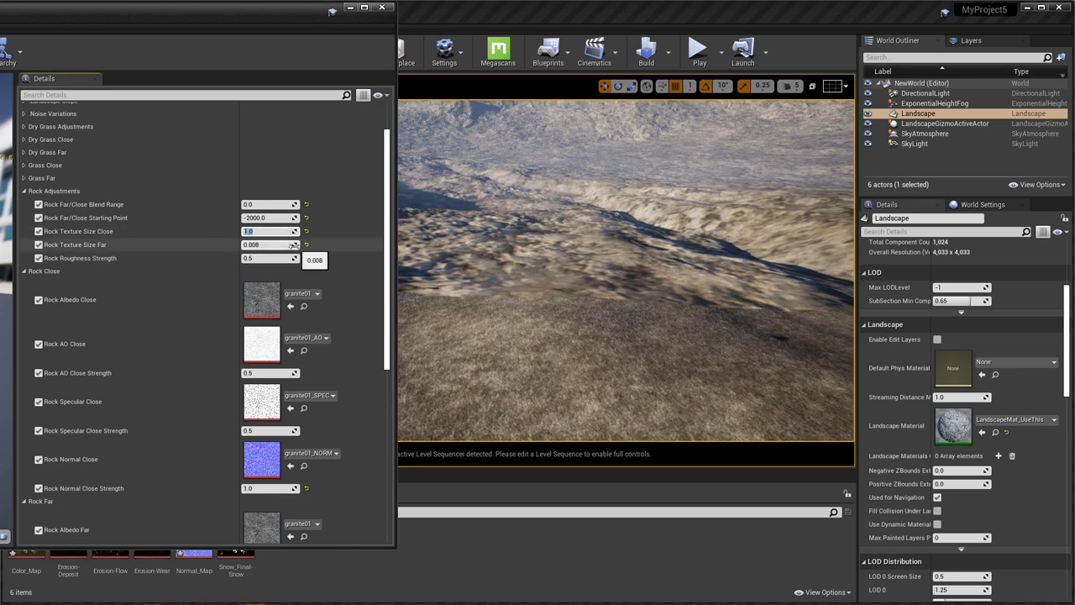
text(2)
key(Return)
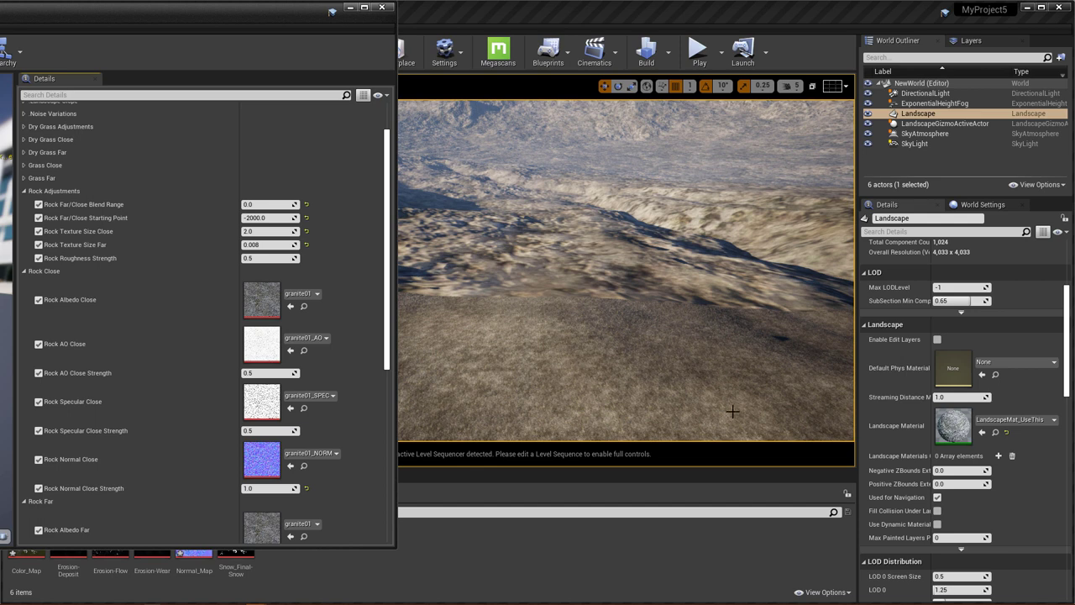
Restore the Rock Texture Size Close to 0.05.
click(287, 231)
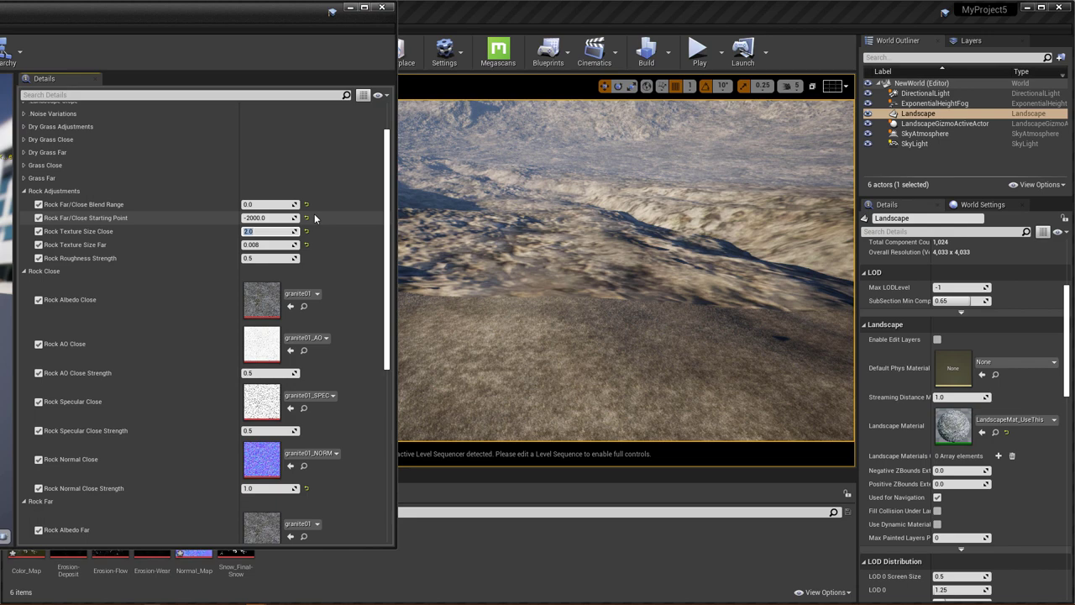
text(.05)
key(Return)
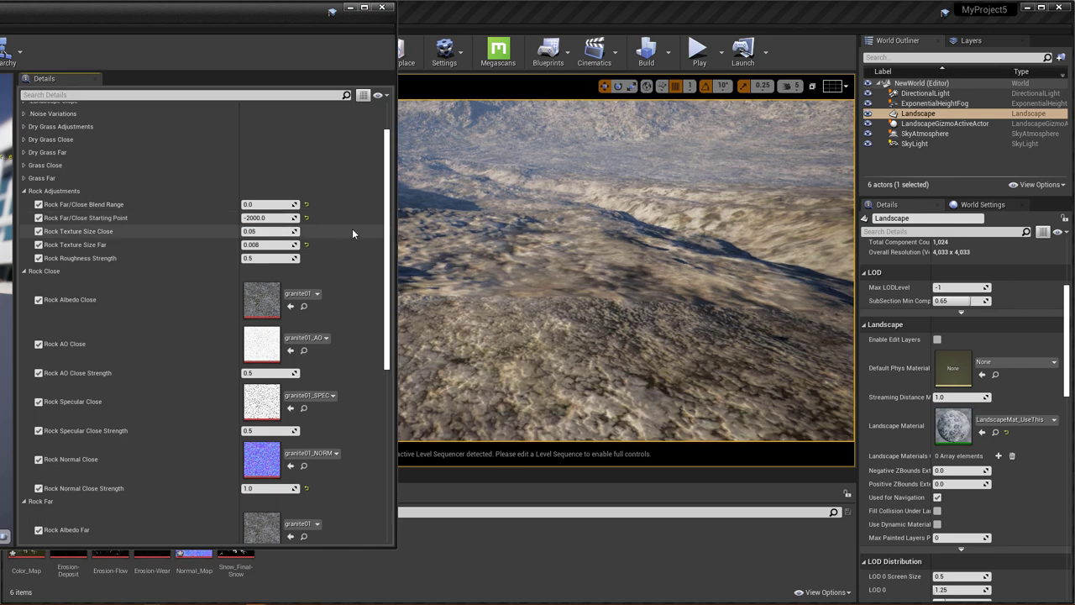
Try a Rock Texture Size Close of 0.01 on the nearby ground.
click(277, 232)
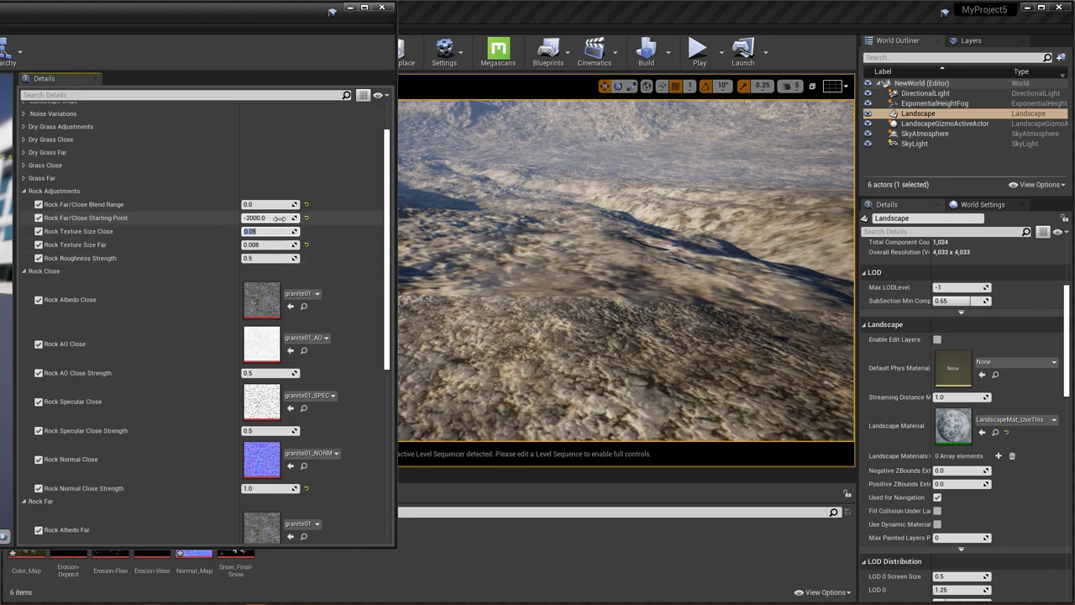
text(.01)
key(Return)
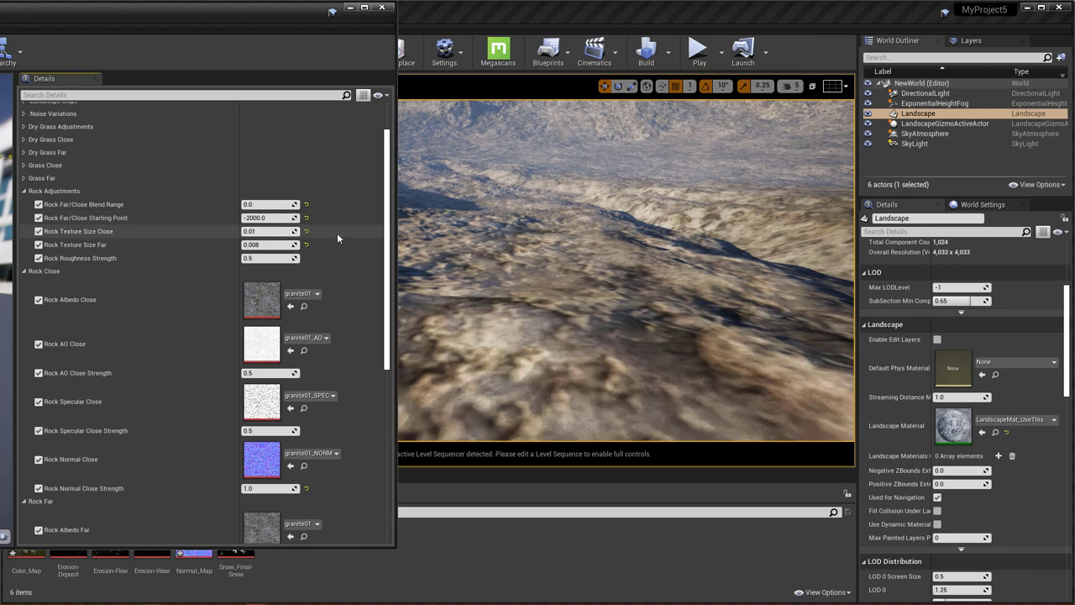
Set the Rock Texture Size Close to 0.1 and inspect the transition between close and far rock on the terrain.
click(278, 231)
text(.1)
key(Return)
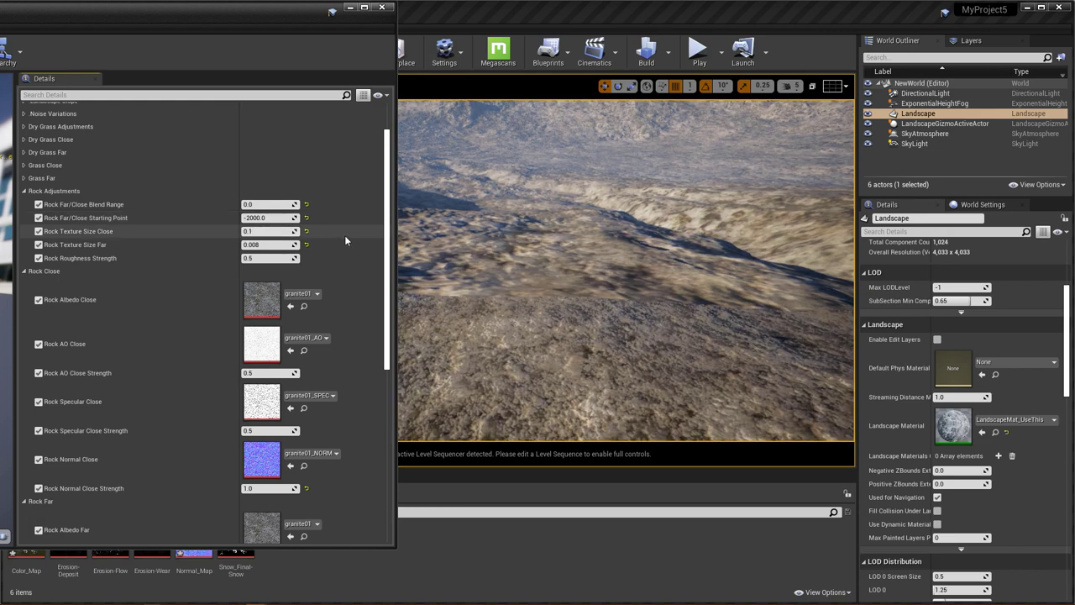
right_drag(590, 316, 708, 432)
right_click(708, 377)
right_drag(625, 269, 603, 241)
right_drag(706, 289, 705, 264)
right_drag(626, 268, 508, 255)
right_drag(705, 252, 705, 286)
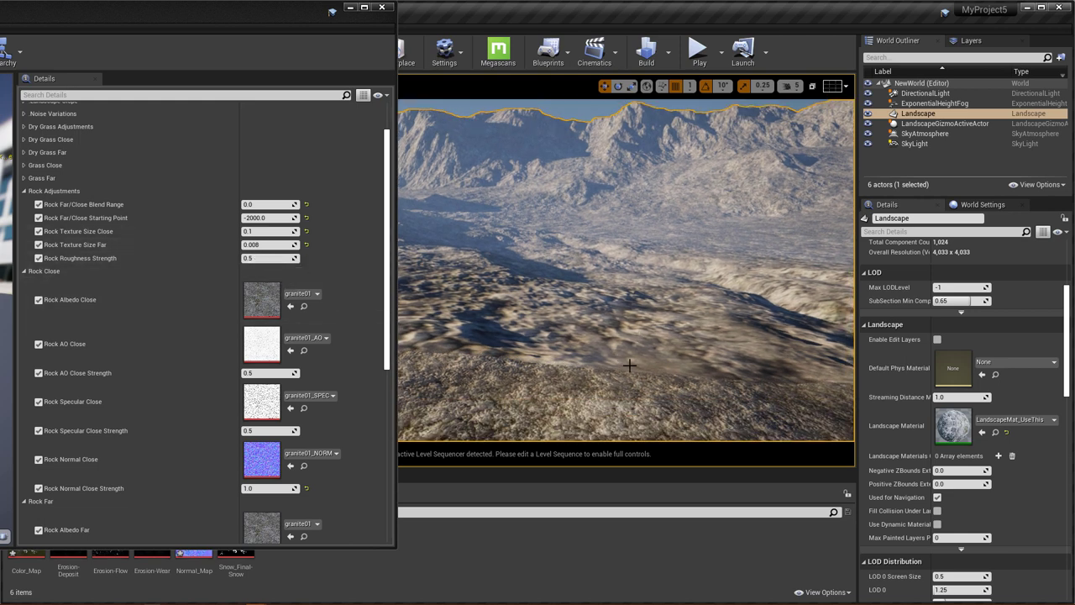
Set the Rock Far/Close Starting Point to -5000 and the Rock Far/Close Blend Range to 5000.
click(267, 217)
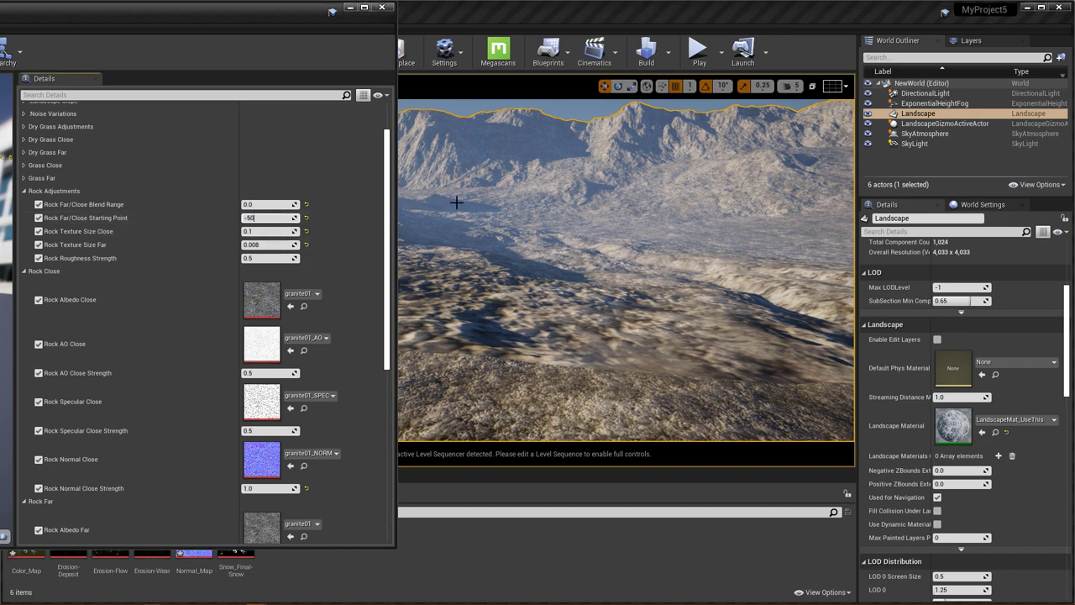
key(Return)
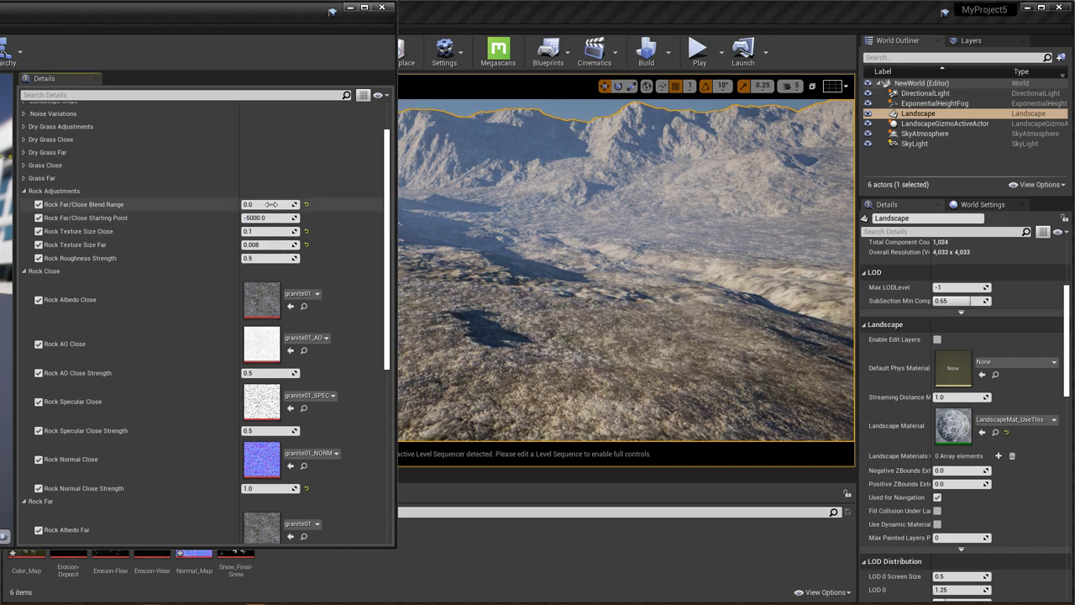
click(269, 204)
text(5000)
key(Return)
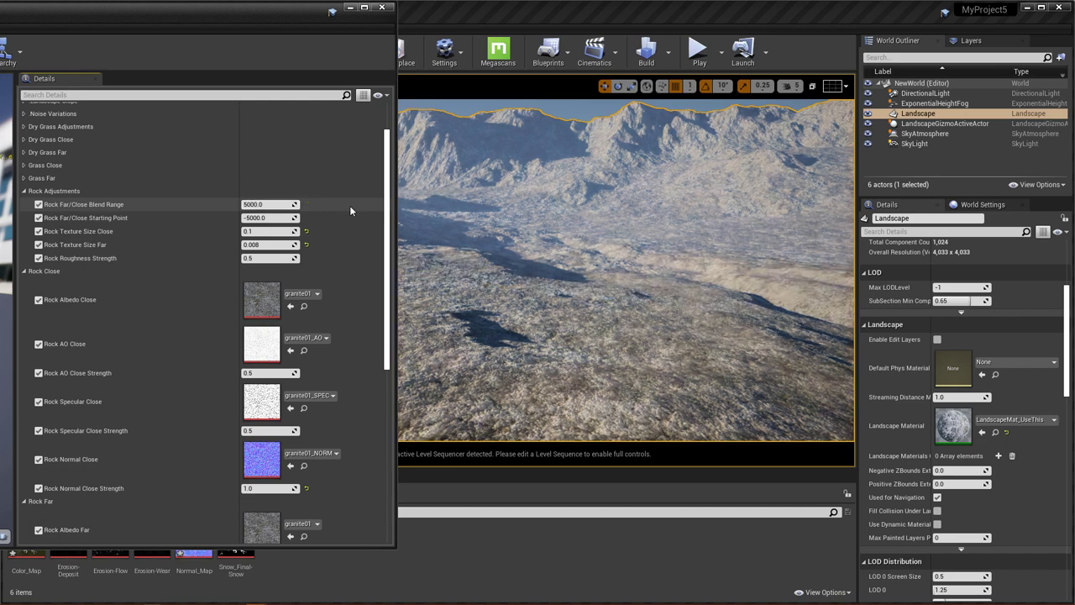
right_drag(644, 289, 611, 316)
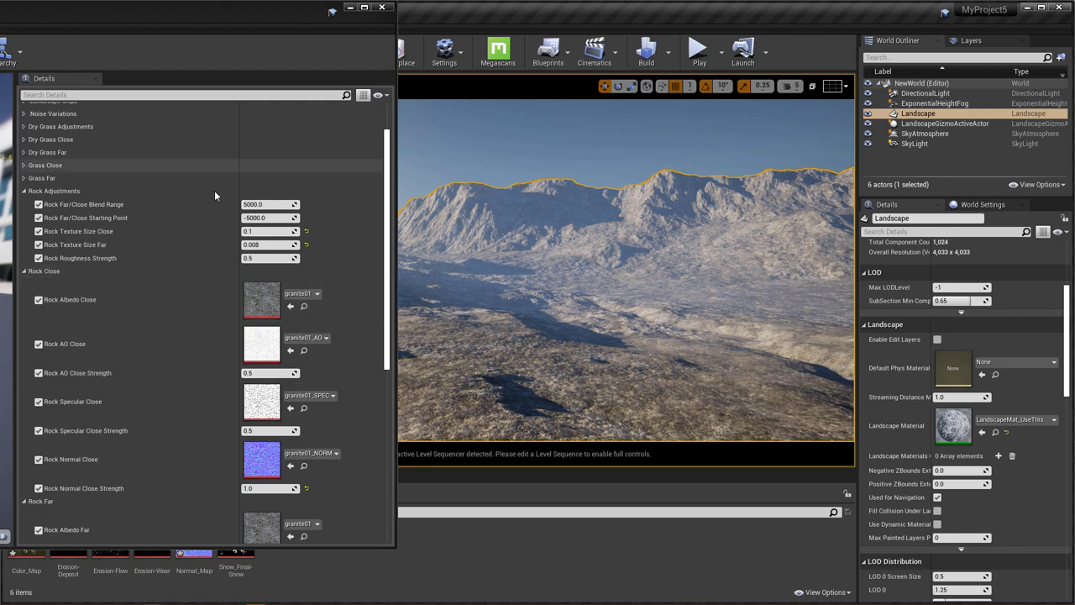
Review the Rock Adjustments, Rock Close and Rock Far textures and strength parameters of the material instance.
scroll(63, 195, up, 2)
scroll(101, 252, down, 4)
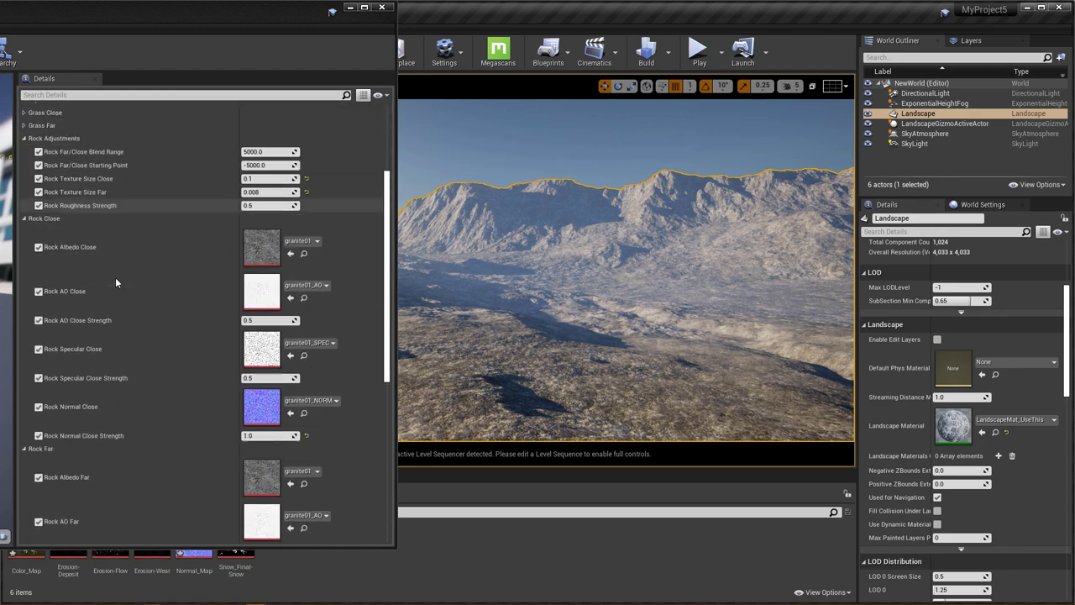
scroll(115, 282, down, 6)
scroll(115, 283, up, 7)
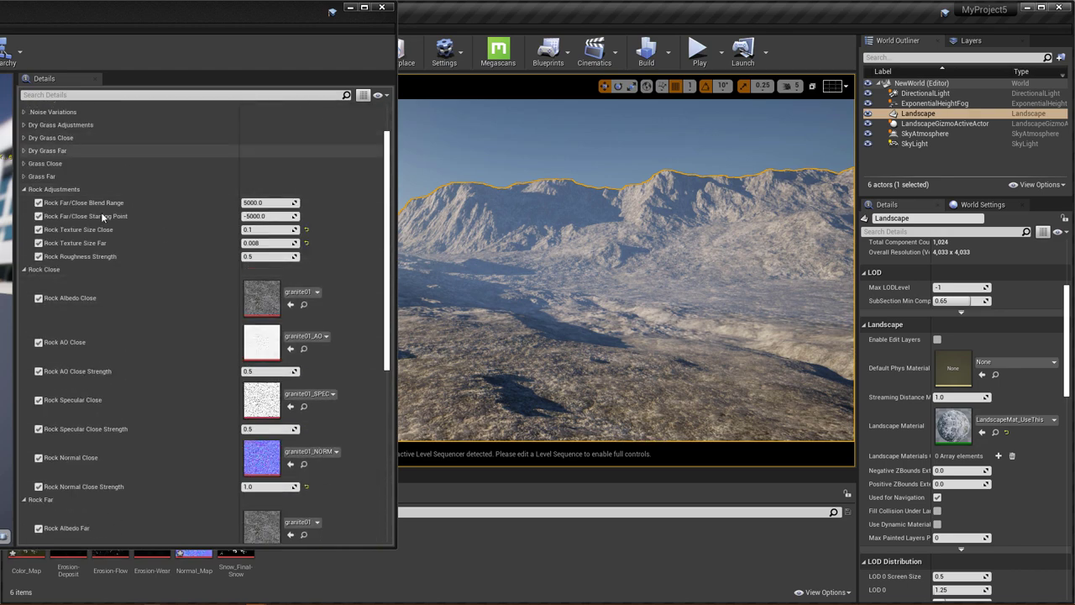
scroll(101, 211, up, 2)
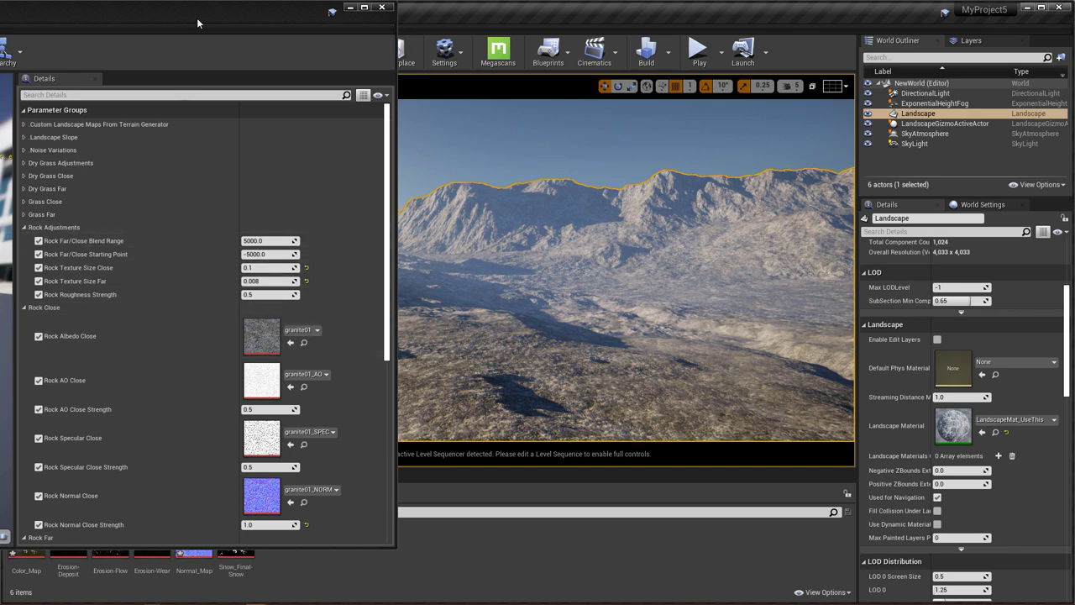
drag(196, 17, 378, 23)
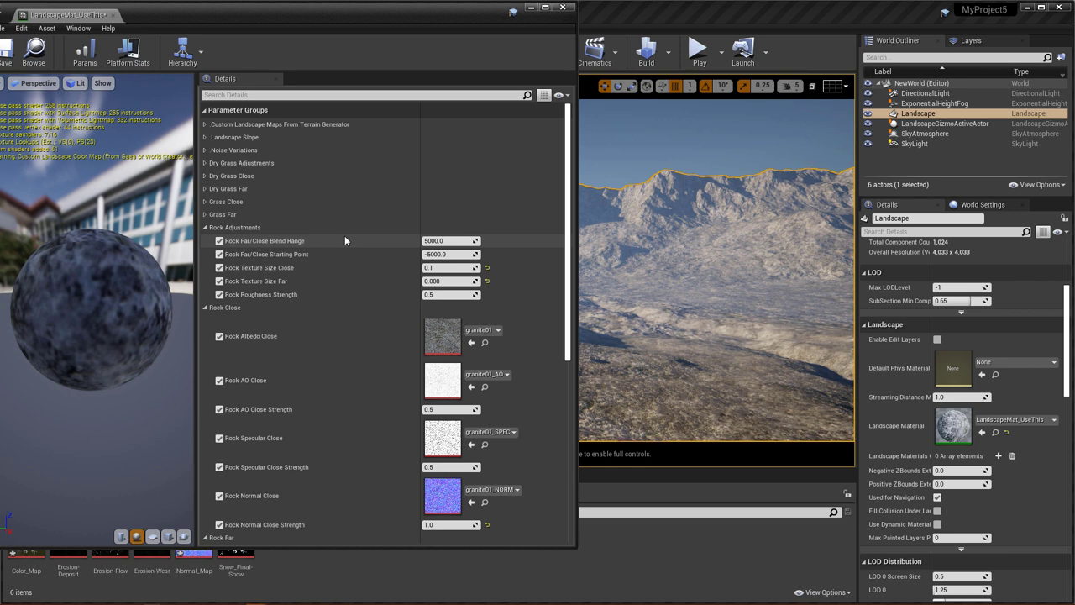
scroll(378, 336, down, 2)
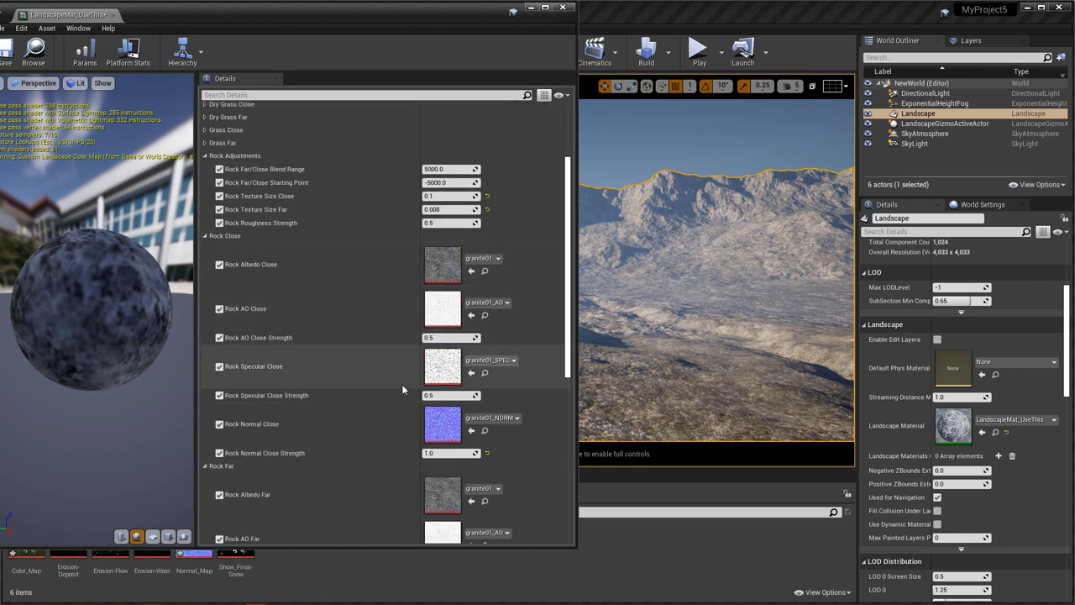
scroll(401, 373, up, 2)
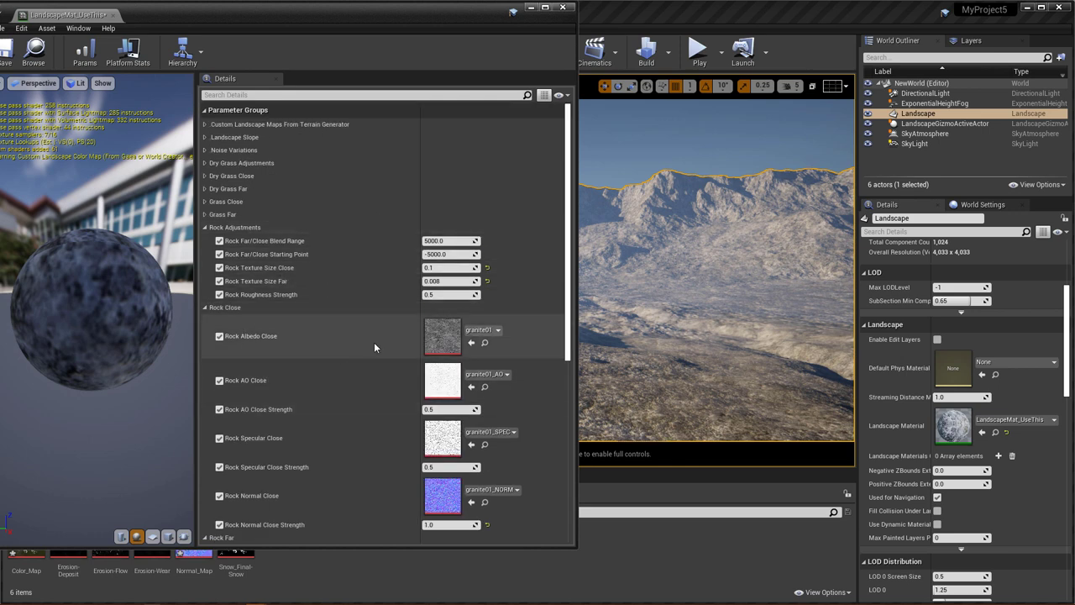
scroll(374, 341, down, 5)
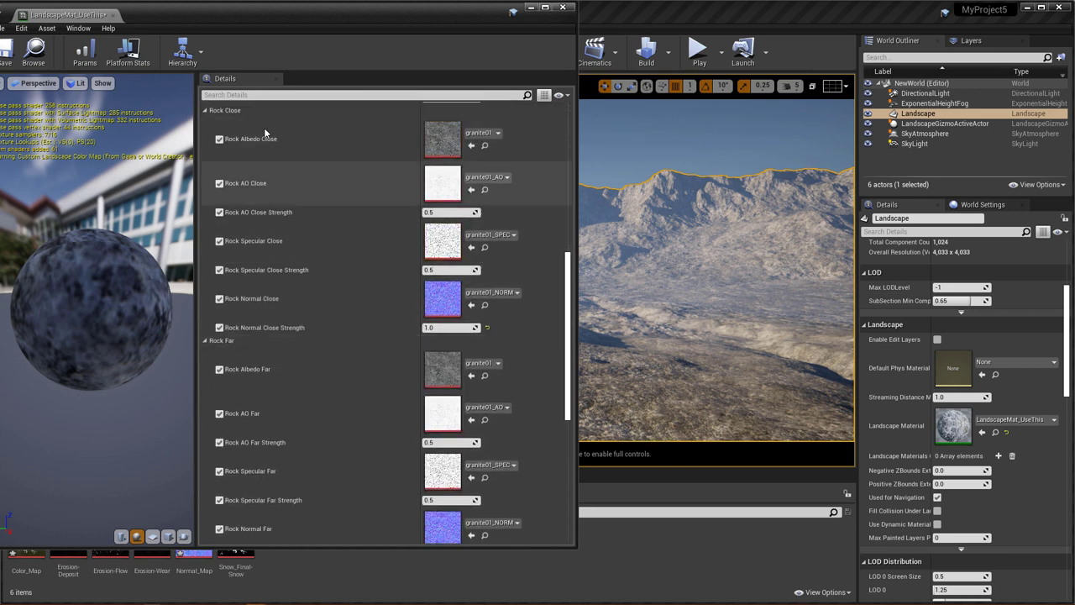
scroll(442, 225, down, 3)
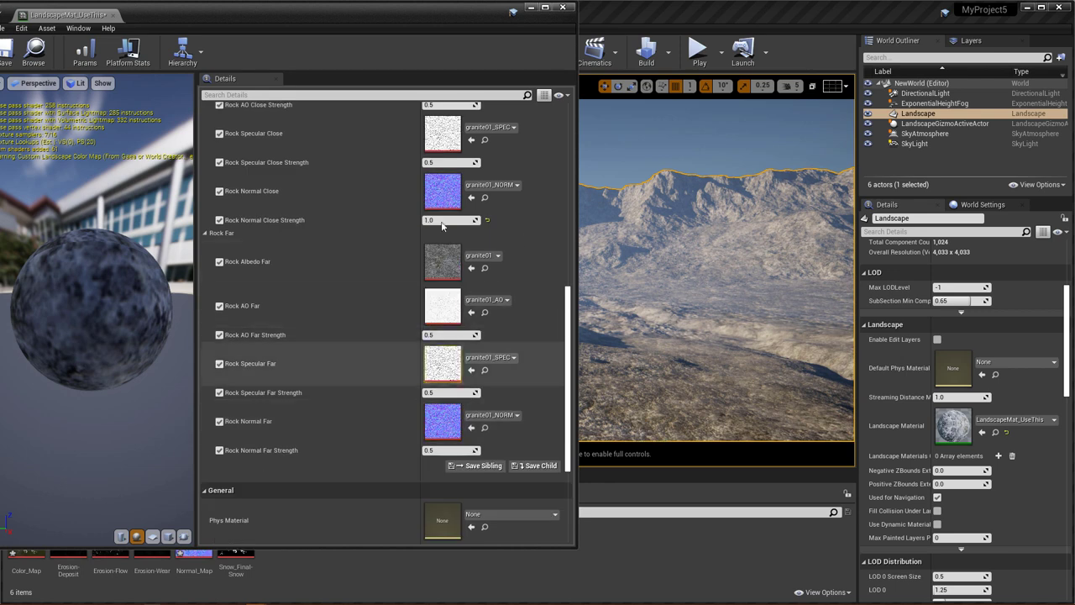
scroll(436, 365, down, 2)
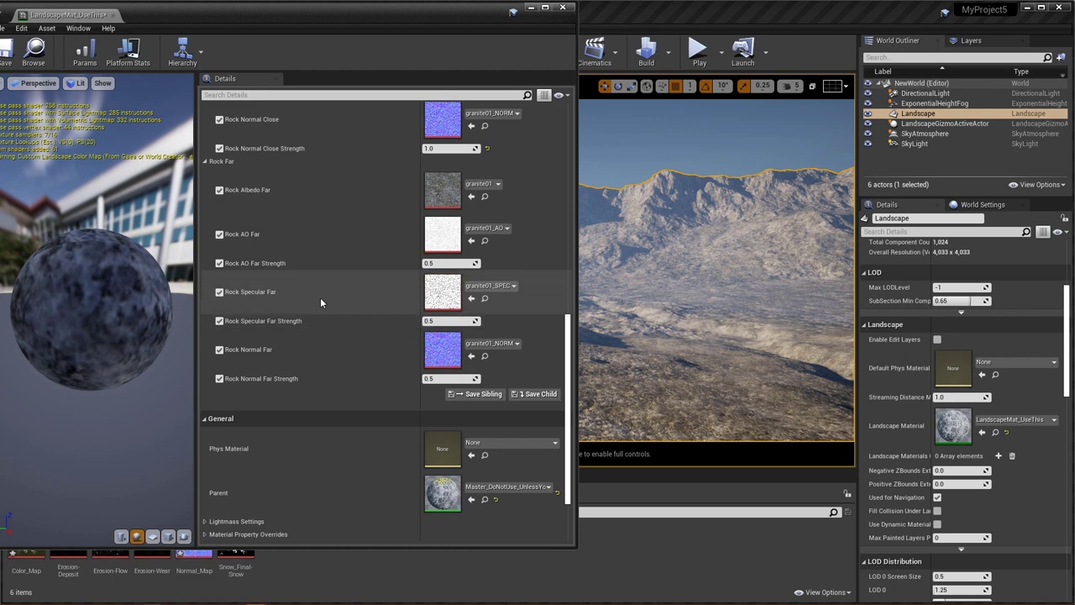
scroll(320, 306, up, 2)
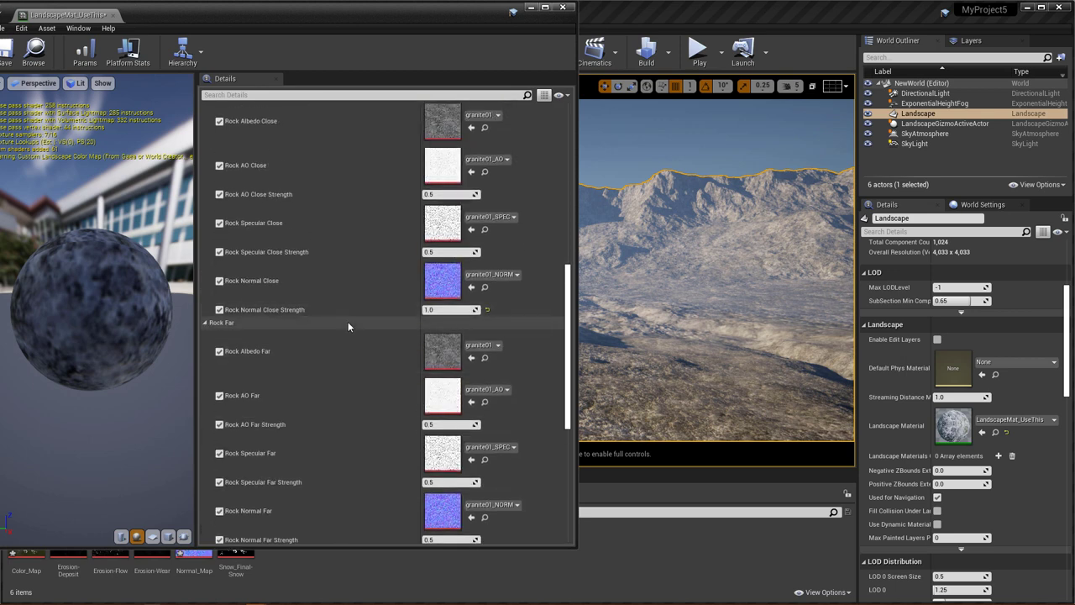
scroll(348, 321, down, 1)
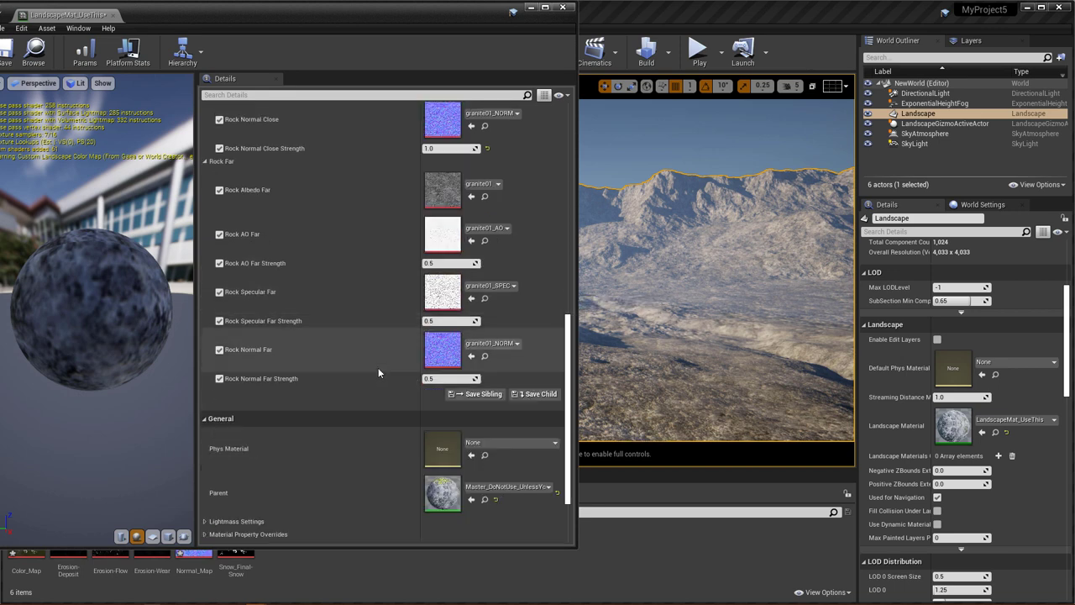
scroll(379, 373, down, 2)
scroll(374, 370, up, 14)
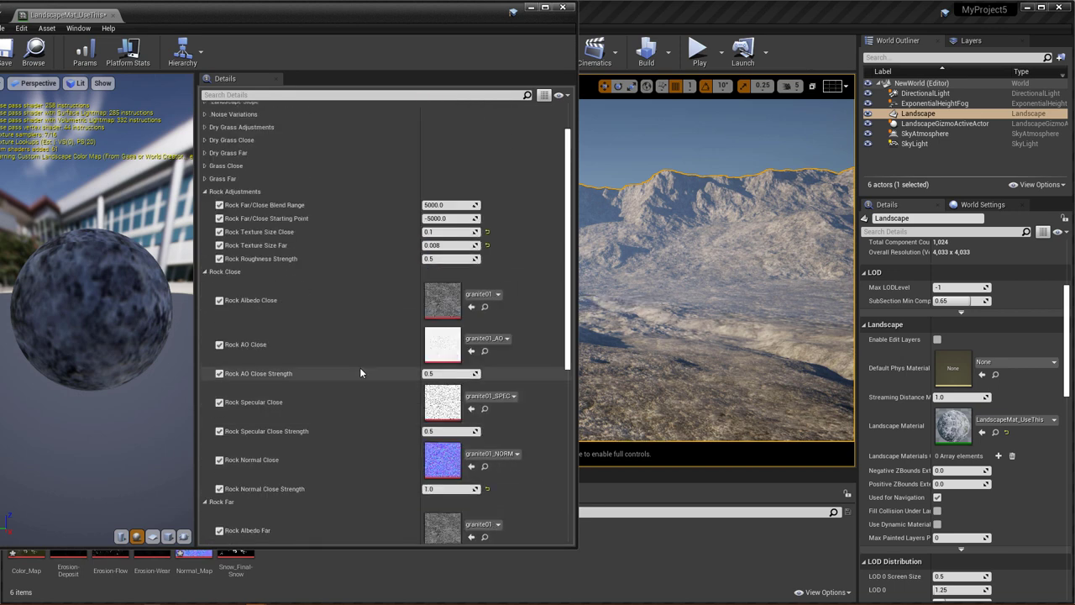
Collapse the Rock Adjustments, Rock Close and Rock Far parameter groups.
click(206, 226)
click(206, 240)
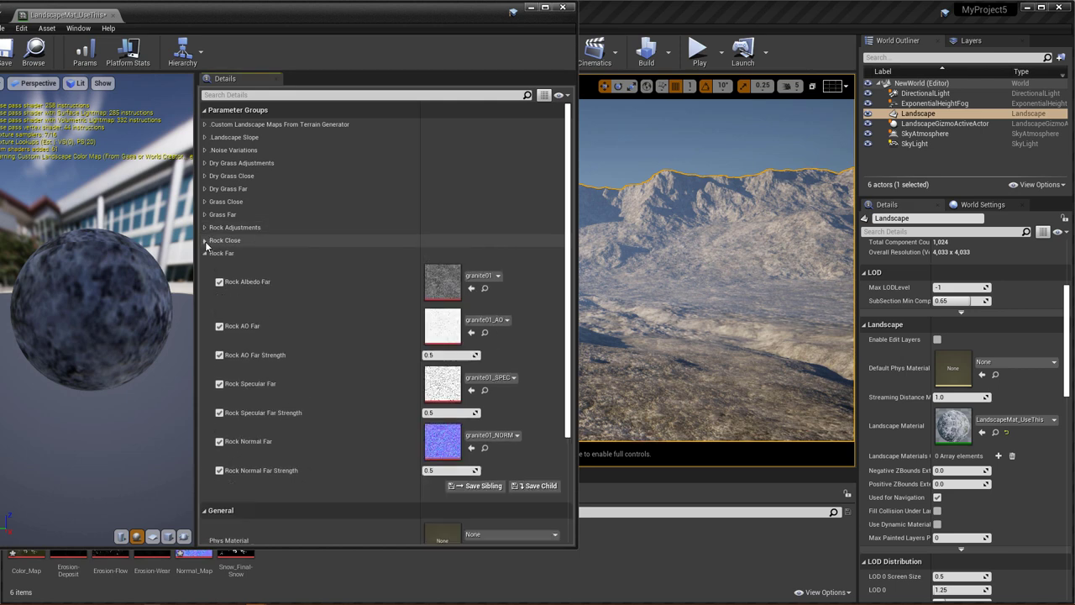
click(206, 253)
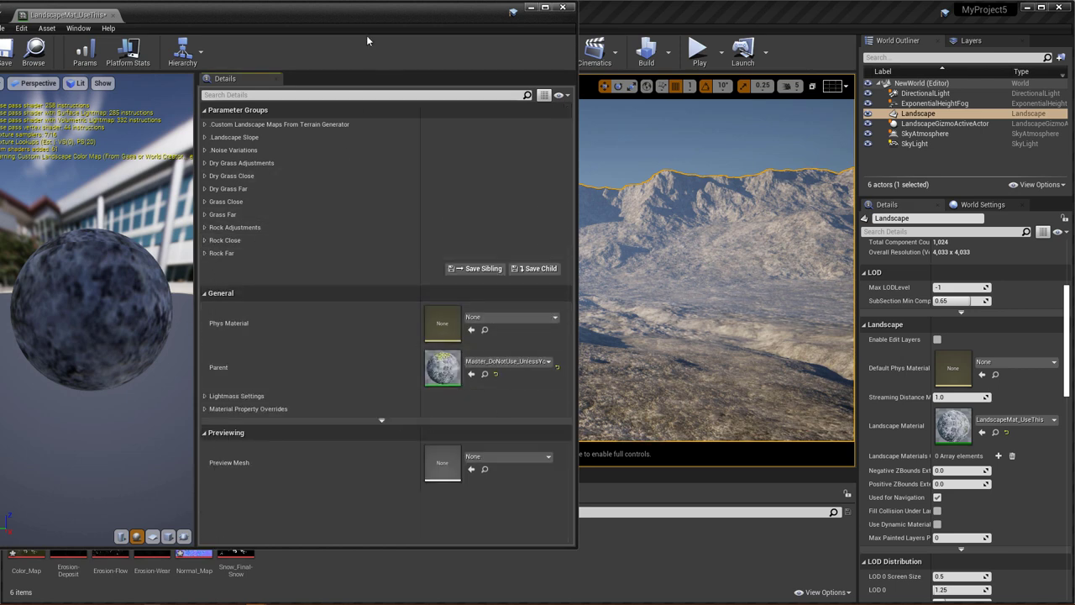
Save the landscape material instance and enable Using Custom Masks in its Custom Landscape Maps From Terrain Generator parameters.
drag(355, 16, 571, 116)
click(290, 149)
click(436, 231)
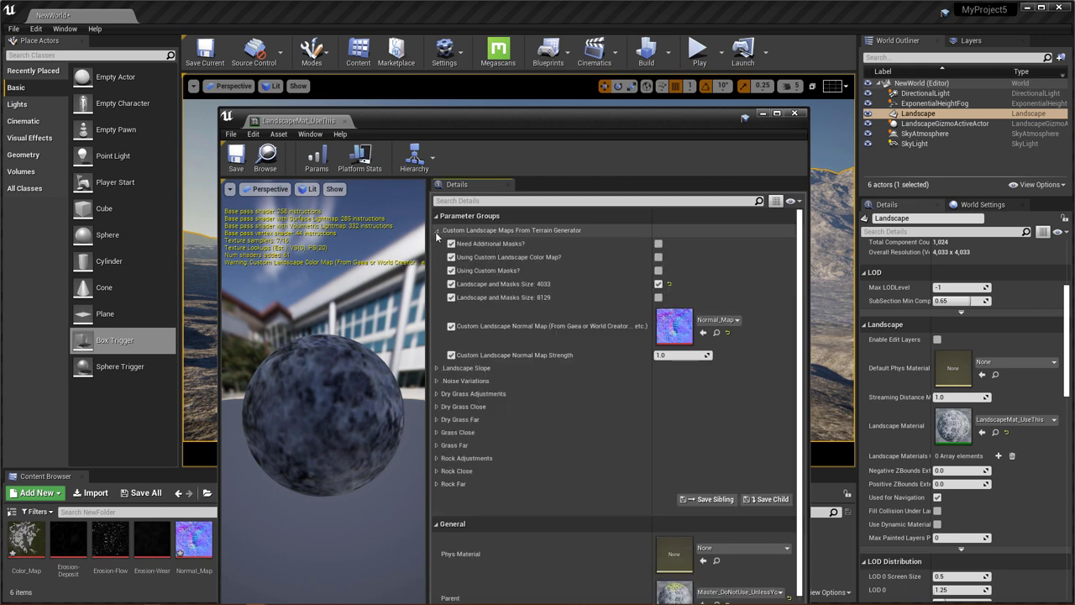
click(658, 271)
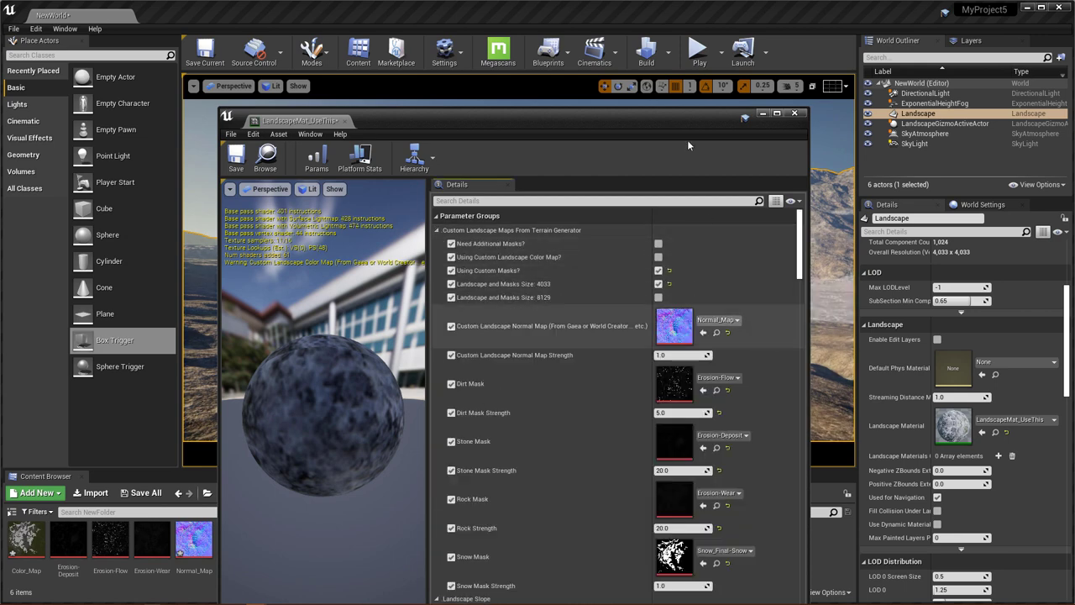
drag(684, 117, 582, 452)
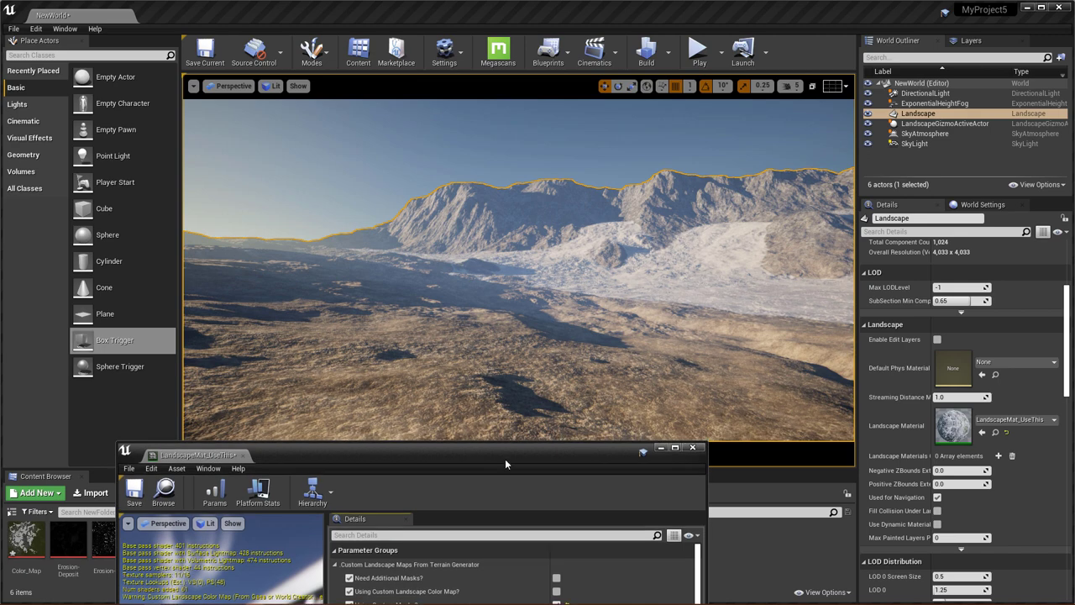
drag(505, 464, 604, 181)
drag(405, 124, 317, 116)
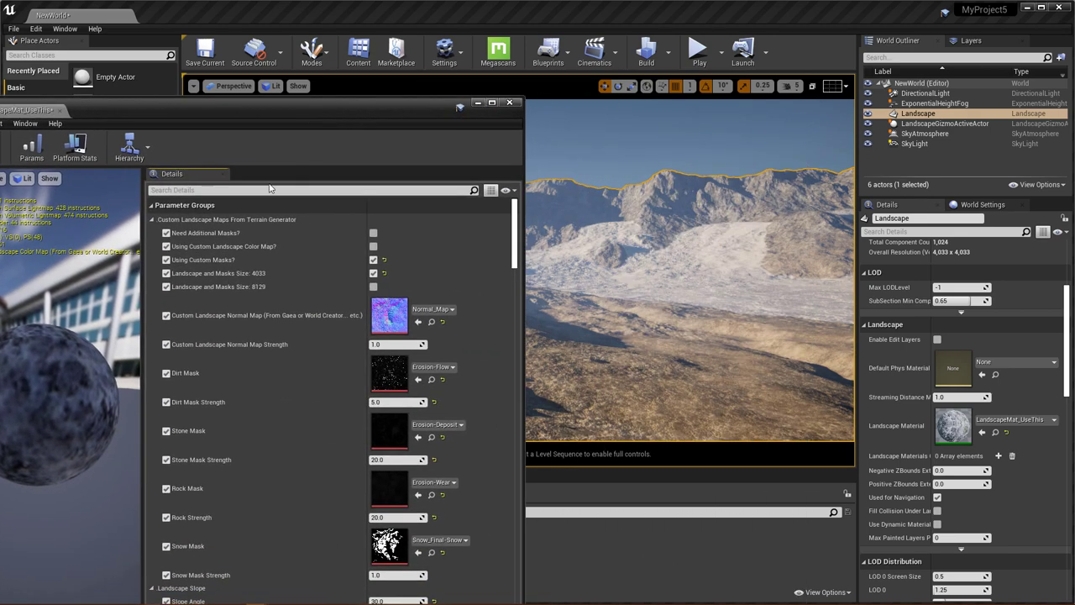
Set the Landscape Slope's Slope Angle to 25 and its Slope Falloff to -12.
click(158, 222)
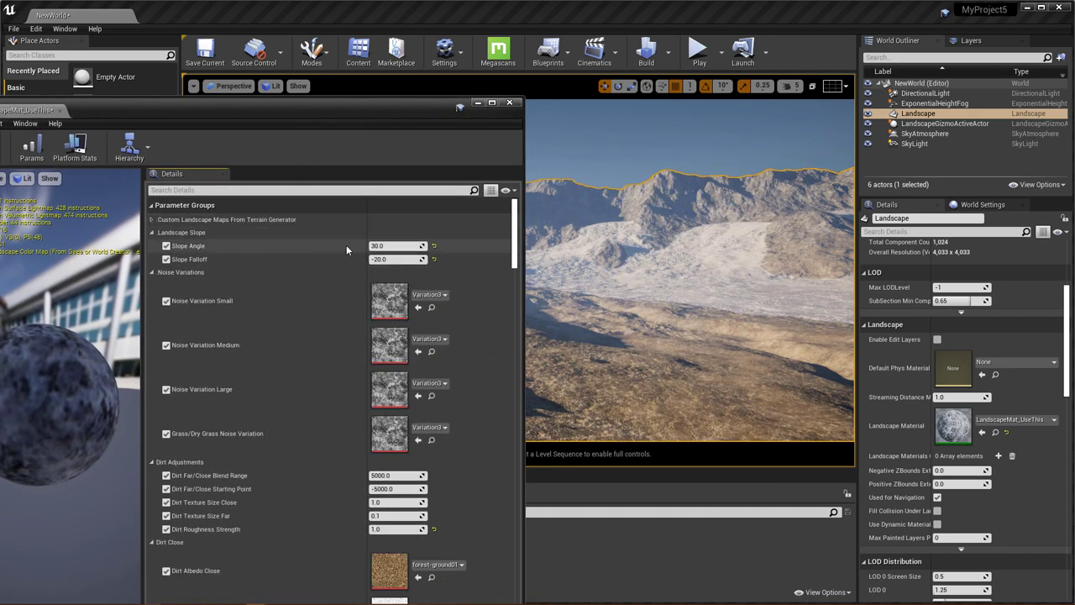
click(434, 260)
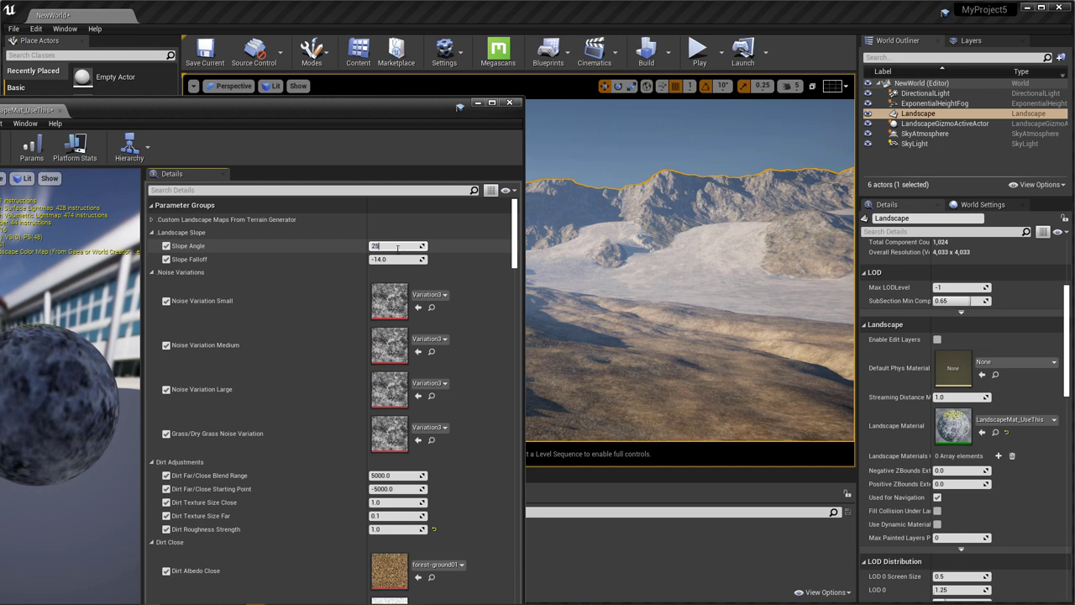
click(398, 259)
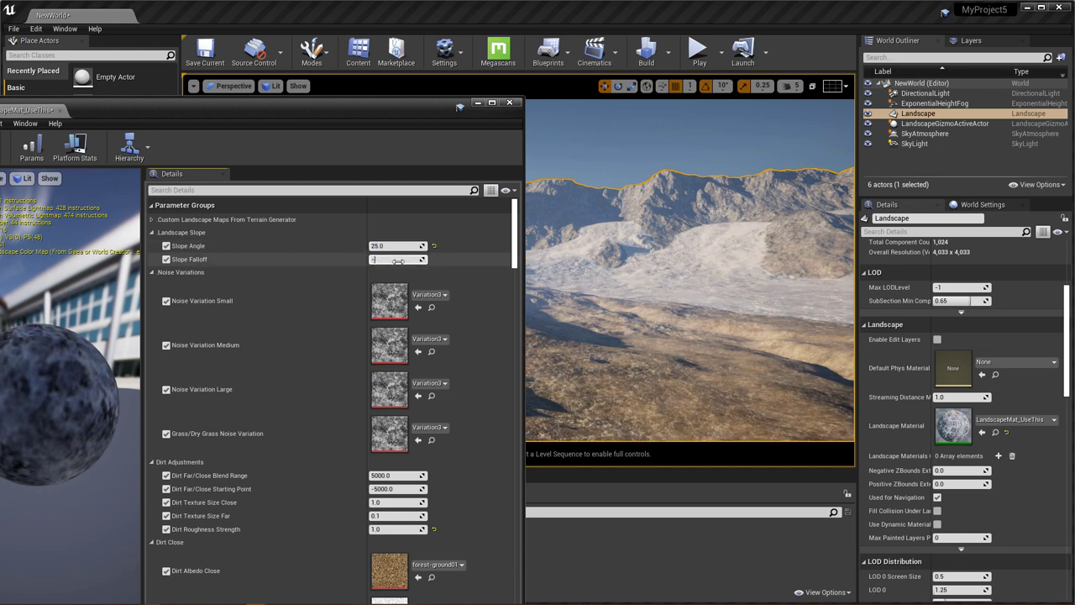
key(Return)
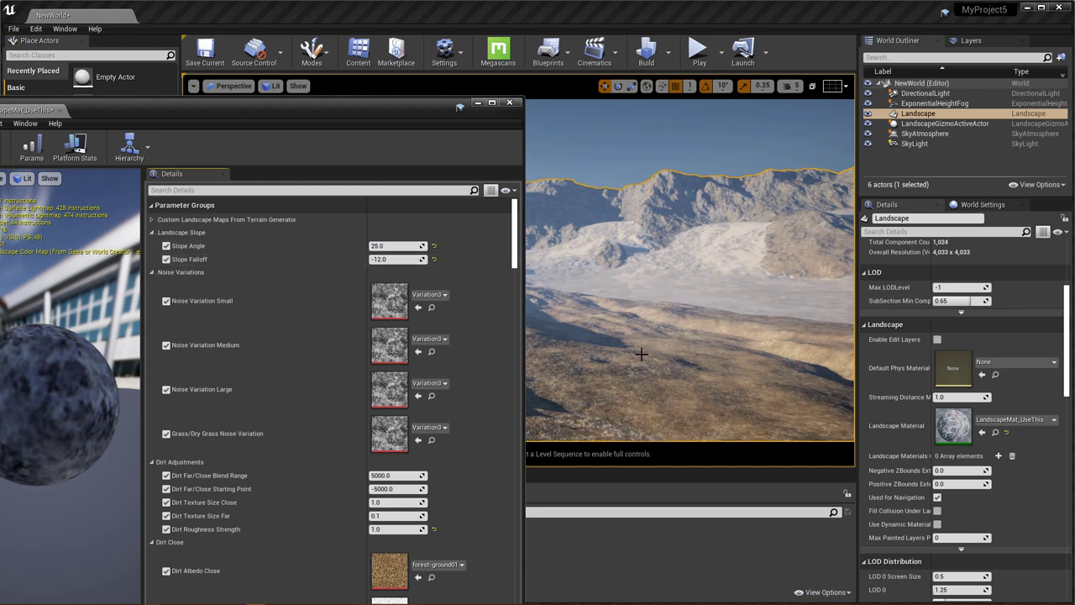
Set the Slope Falloff to -10 and inspect the slope blending across the terrain.
click(396, 258)
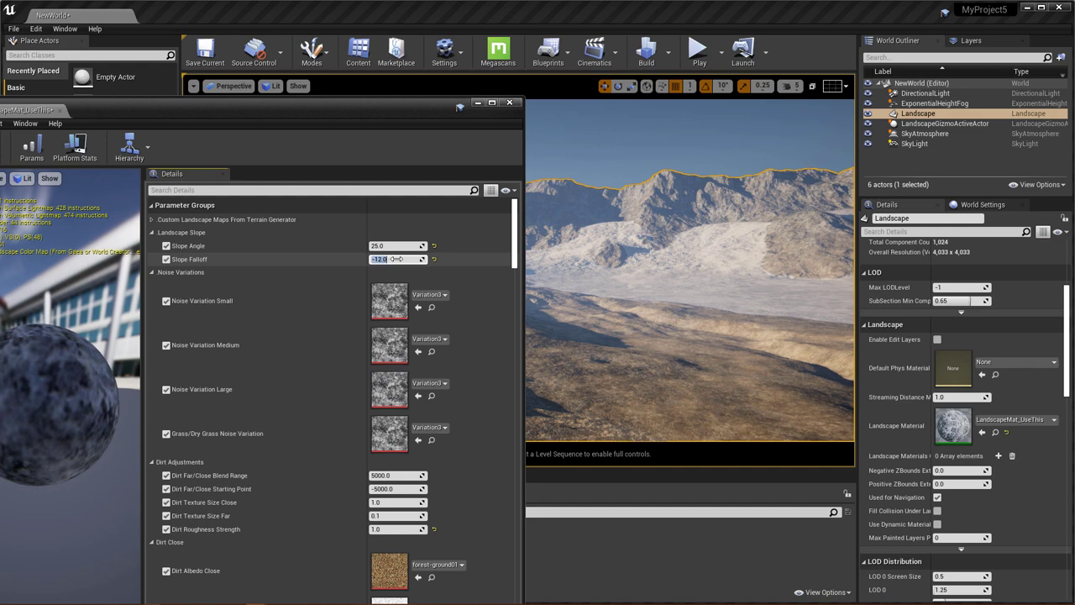
key(Return)
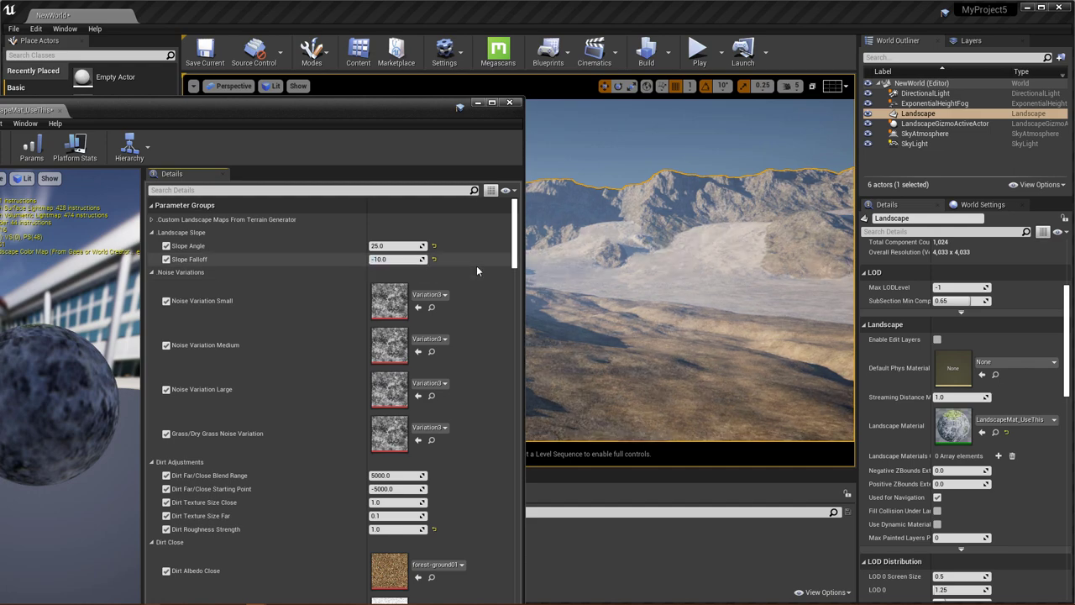
drag(406, 107, 363, 499)
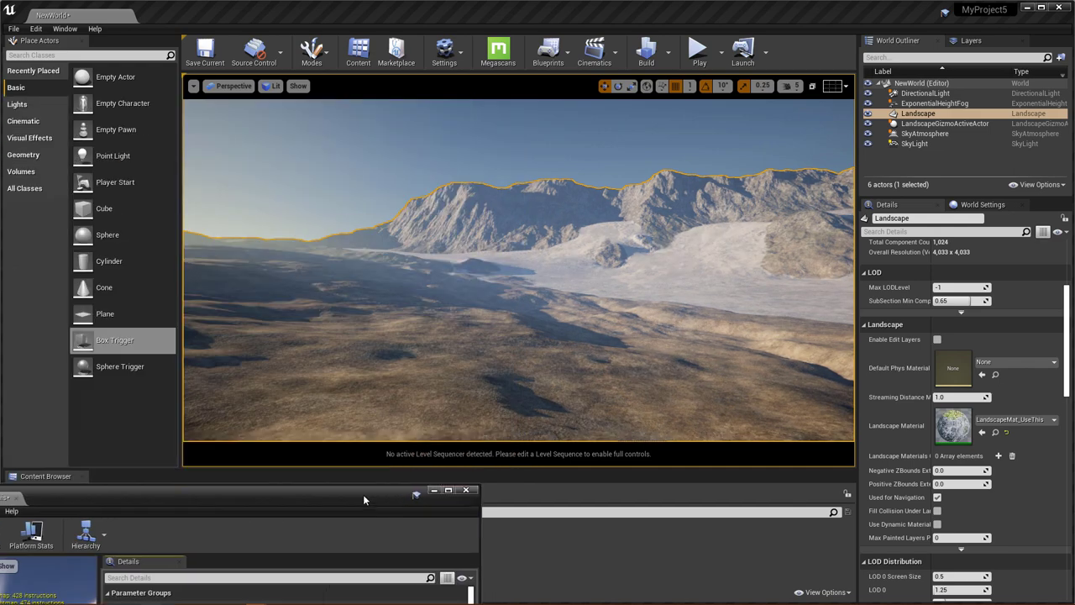
mouse_move(529, 369)
right_down()
mouse_move(344, 445)
mouse_move(231, 362)
mouse_move(515, 372)
right_up()
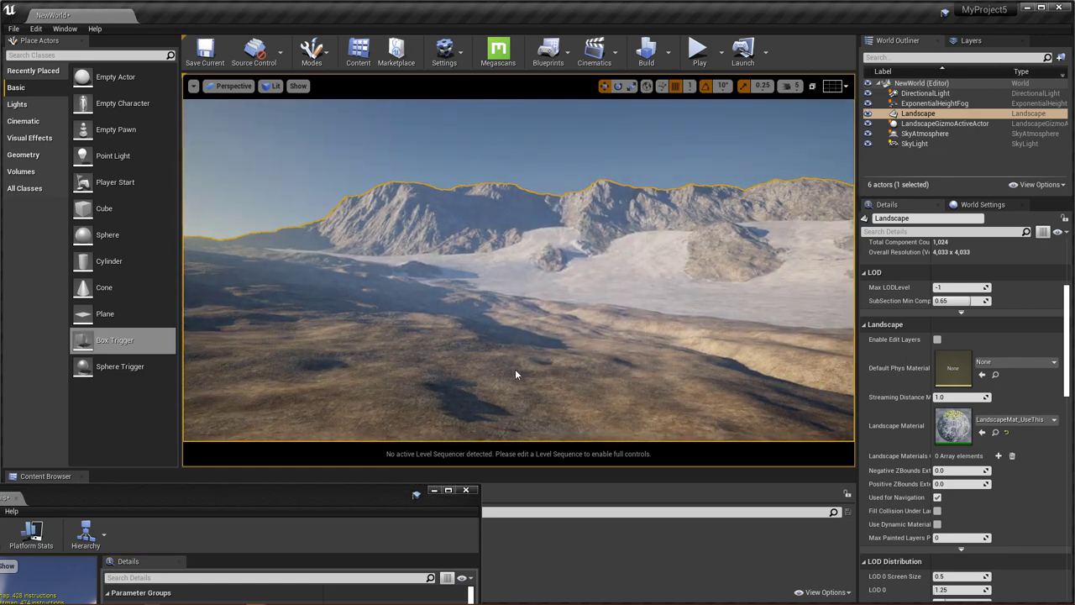
right_click(516, 372)
click(487, 404)
drag(378, 495, 557, 519)
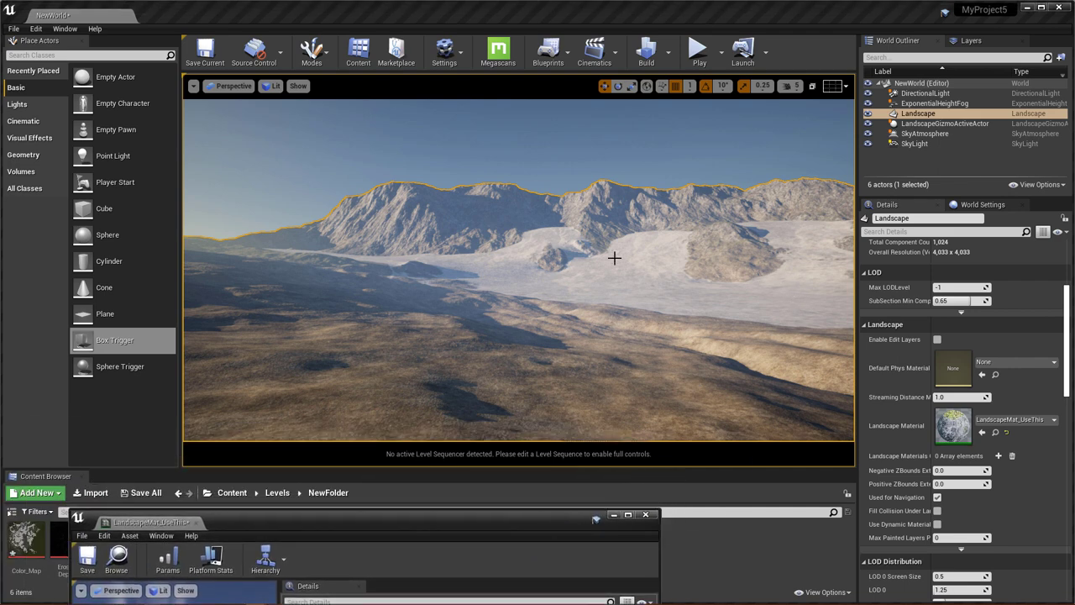
Save the landscape material instance and close its editor window.
drag(489, 519, 411, 413)
click(190, 166)
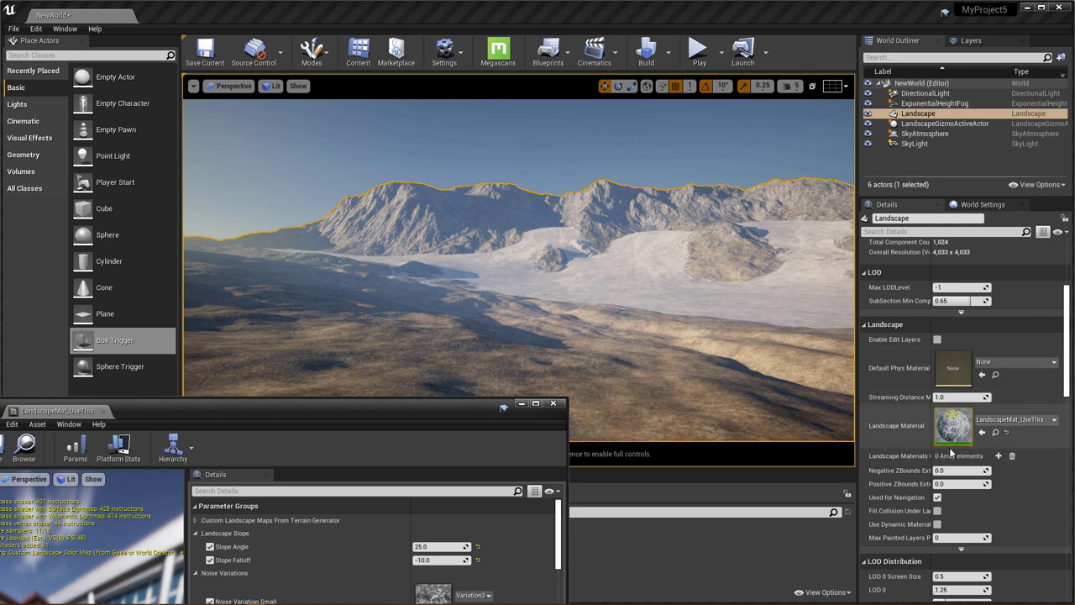
drag(449, 410, 688, 116)
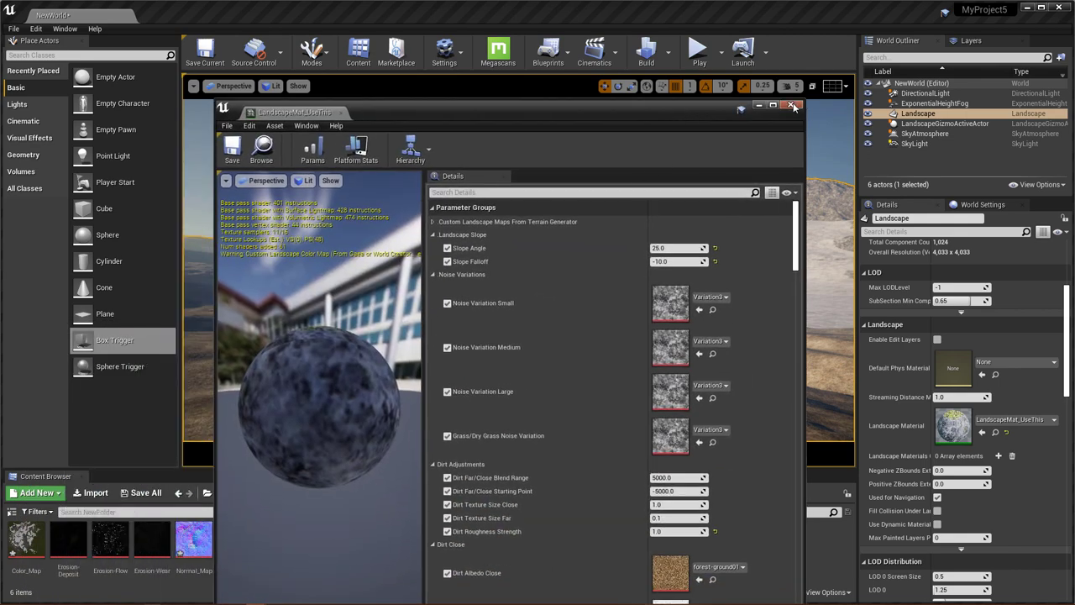
click(792, 105)
Open the NewWorld1 level from the Levels folder without saving the modified content.
click(271, 493)
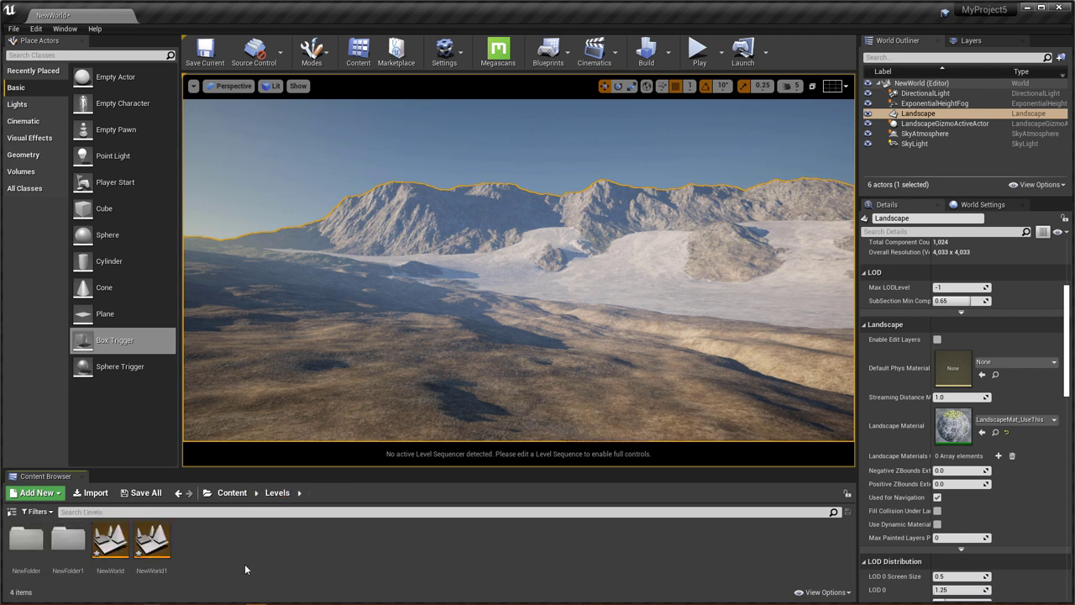
click(147, 550)
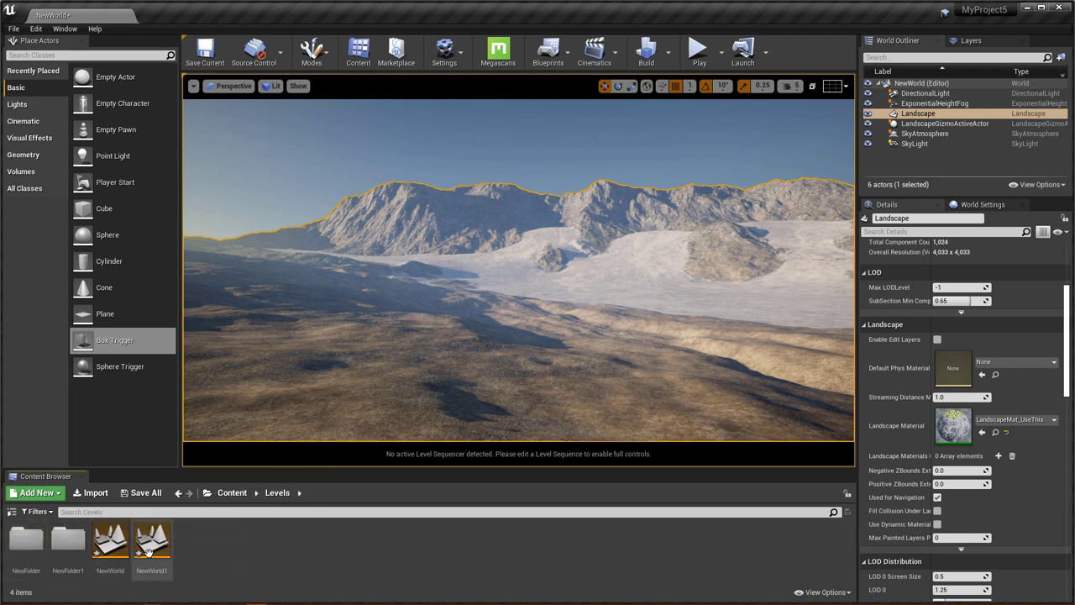
double_click(146, 550)
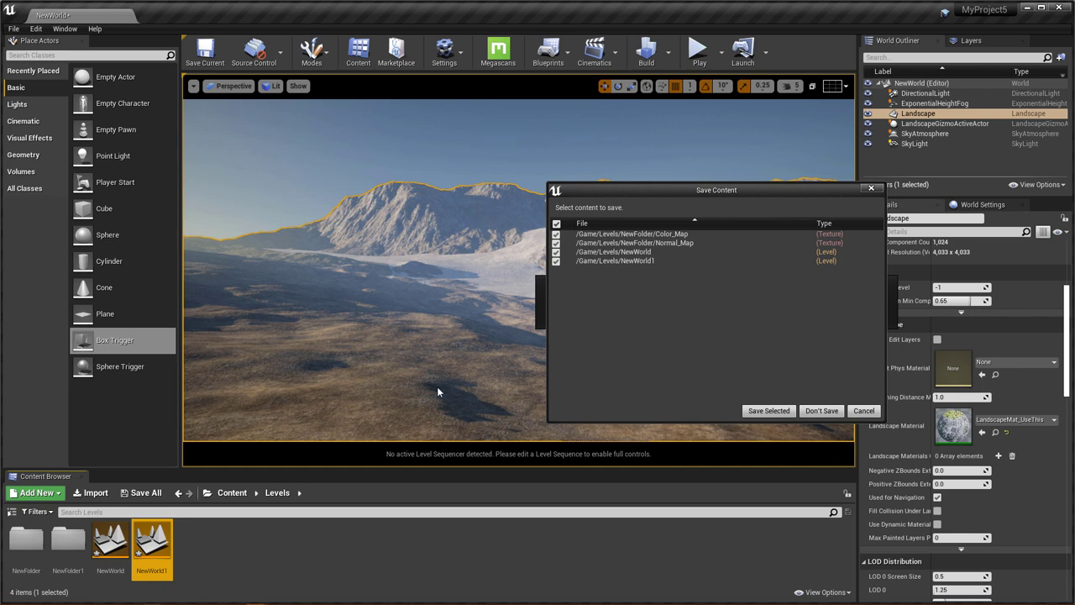
click(831, 414)
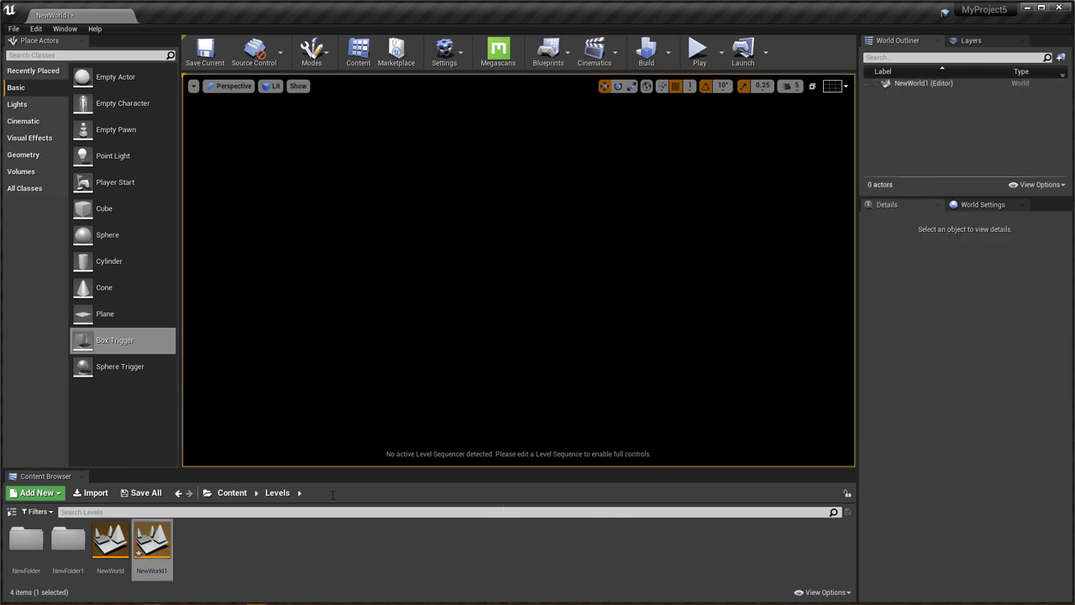
Add a Directional Light to the empty level and set its Mobility to Movable.
click(30, 104)
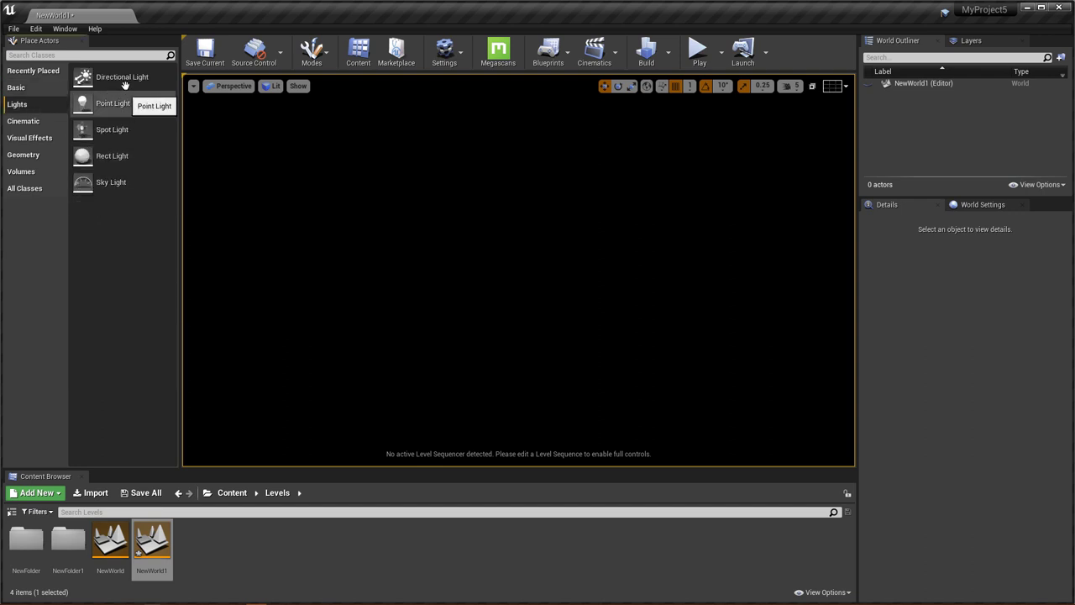
drag(117, 76, 517, 243)
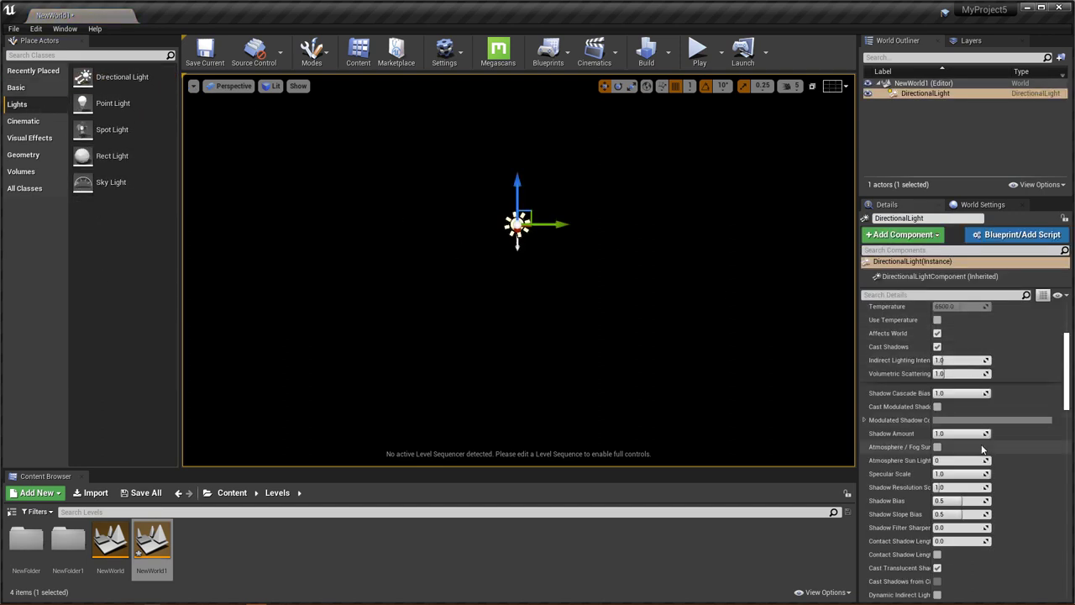
scroll(993, 441, up, 3)
click(1033, 364)
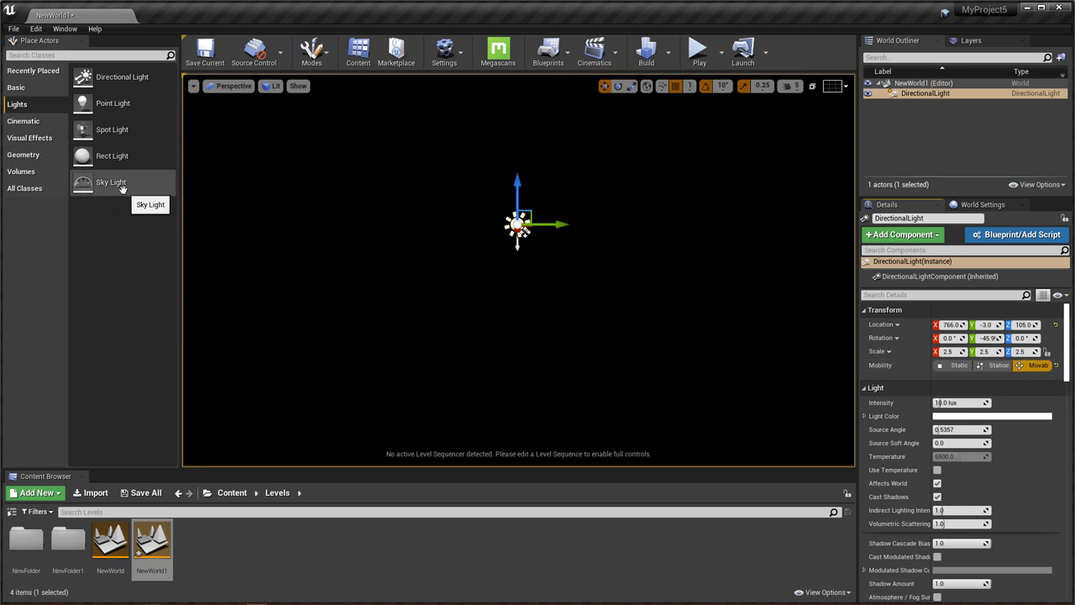
Place a Sky Light, a Sky Atmosphere and an Exponential Height Fog in the level.
drag(118, 185, 518, 237)
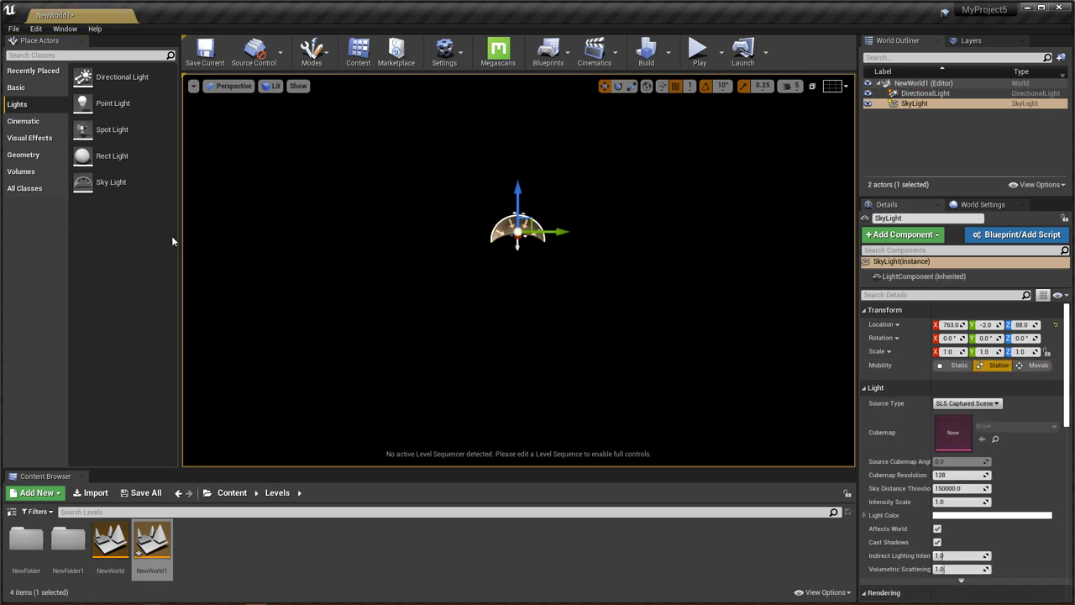
click(40, 137)
drag(109, 103, 453, 232)
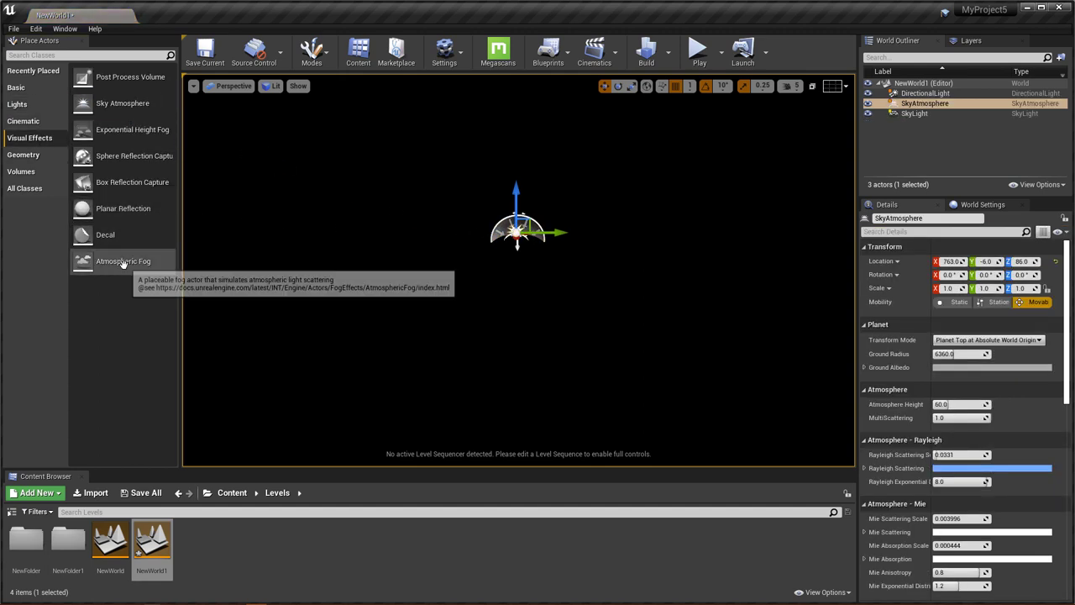
drag(135, 131, 496, 220)
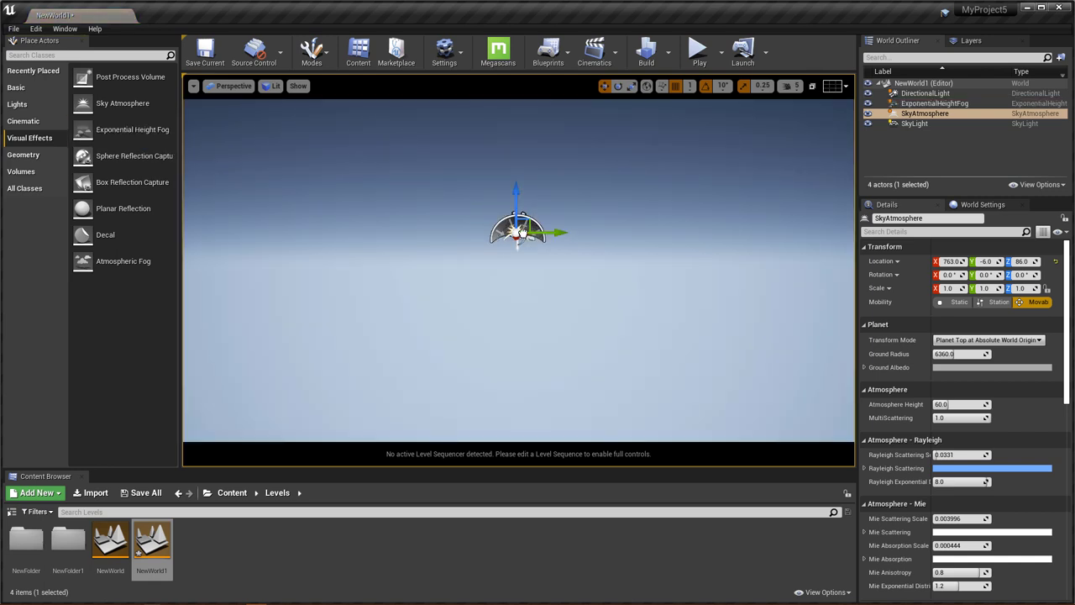
Enable Atmosphere / Fog Sun Light on the Directional Light and clear the selection.
click(923, 93)
scroll(1024, 428, down, 2)
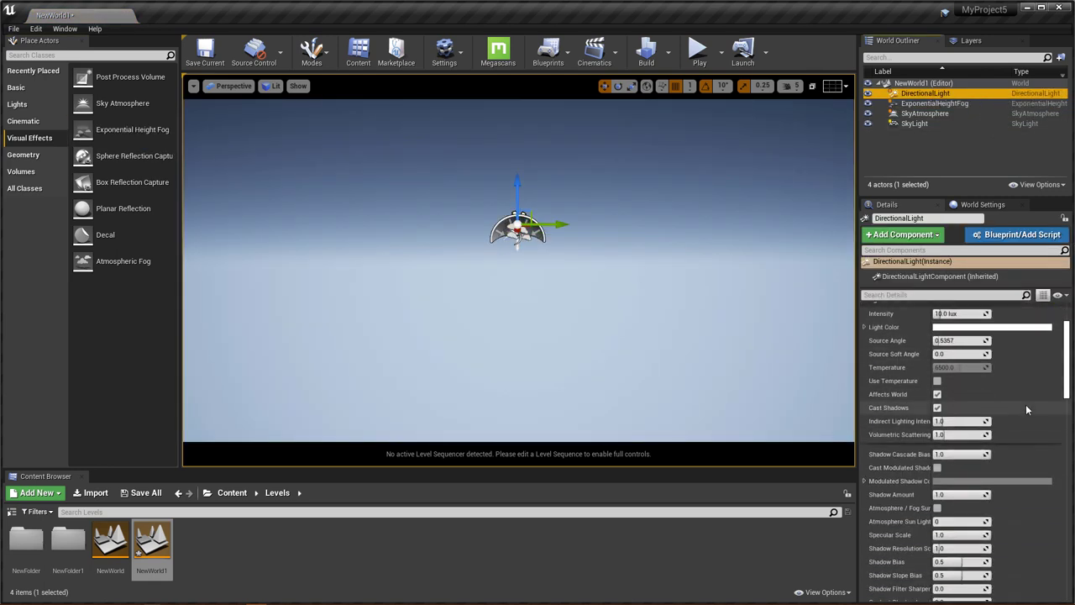
scroll(1022, 405, down, 10)
scroll(966, 429, up, 10)
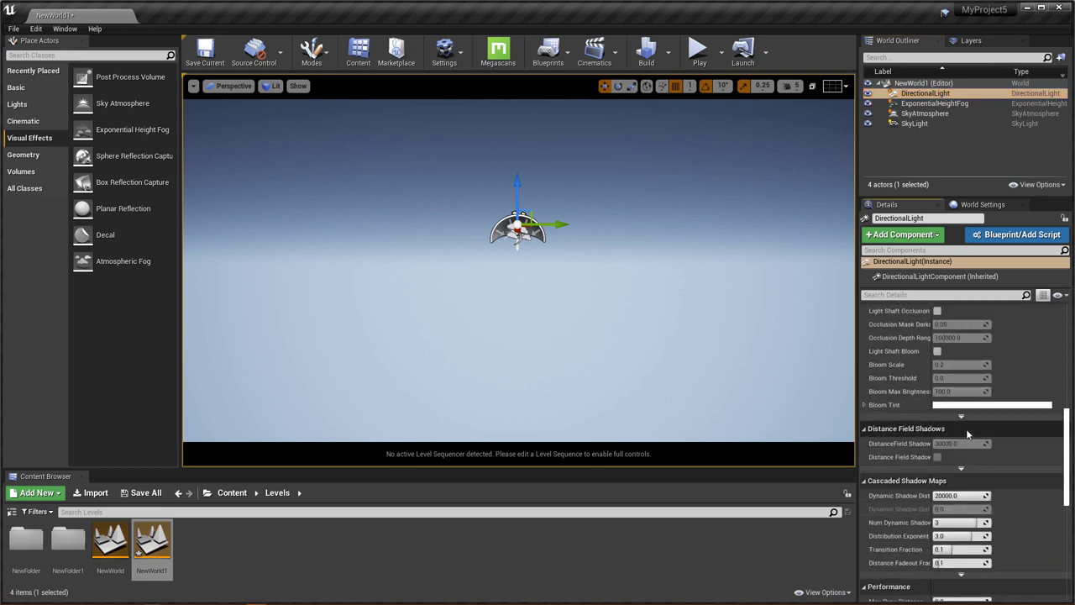
scroll(949, 366, up, 2)
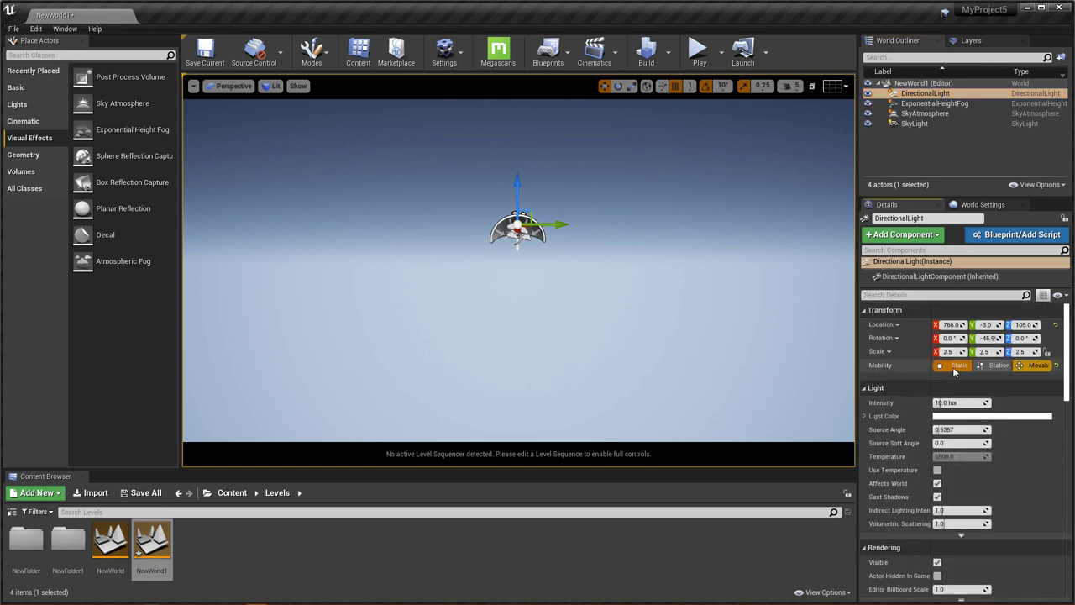
scroll(899, 418, down, 3)
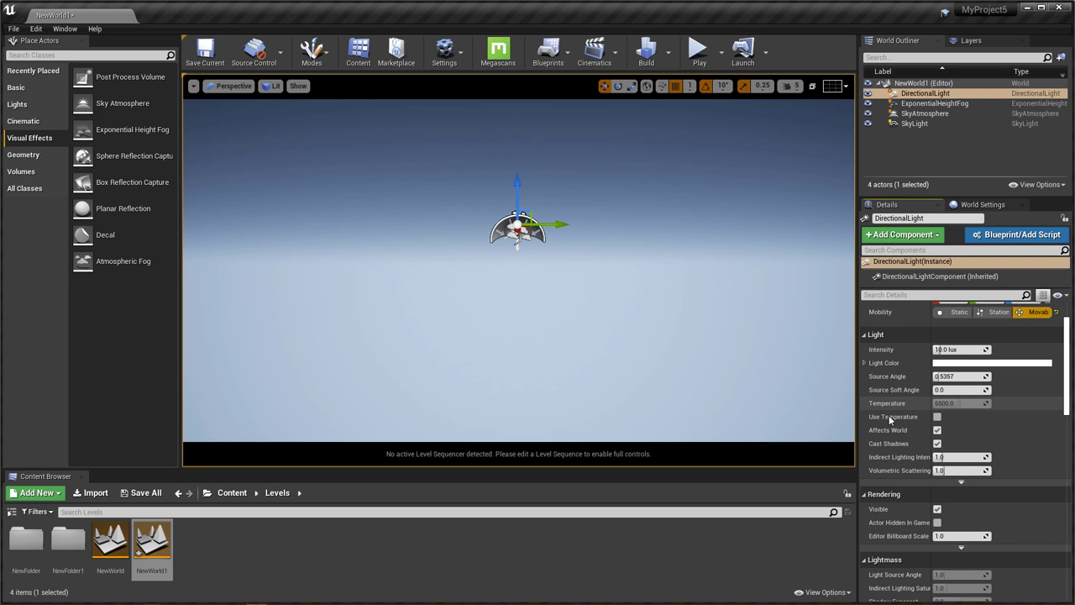
click(960, 482)
scroll(964, 481, down, 2)
scroll(965, 481, down, 1)
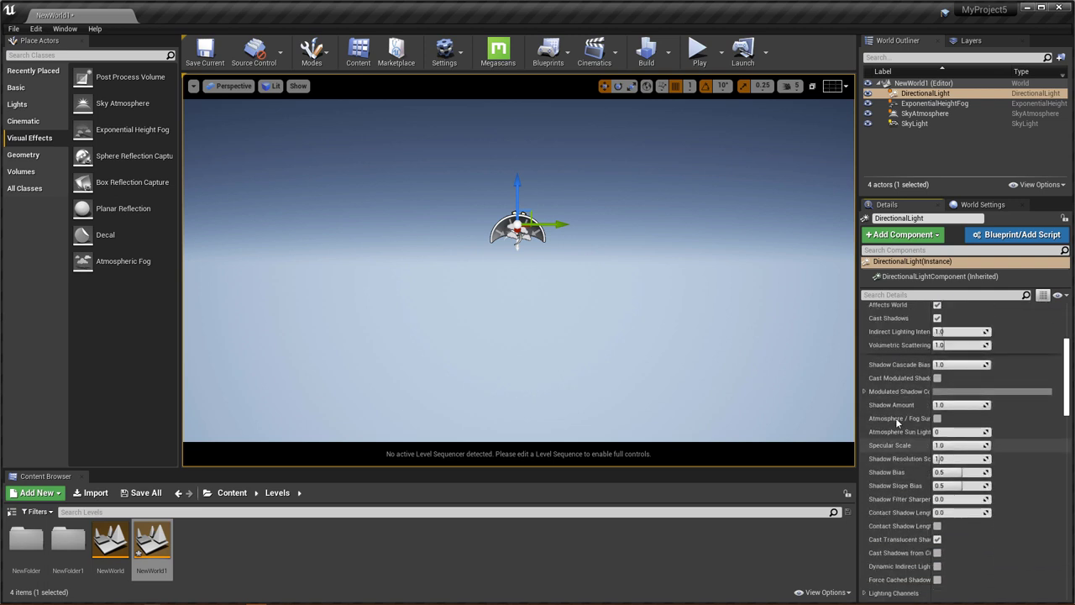
drag(935, 419, 974, 420)
click(983, 419)
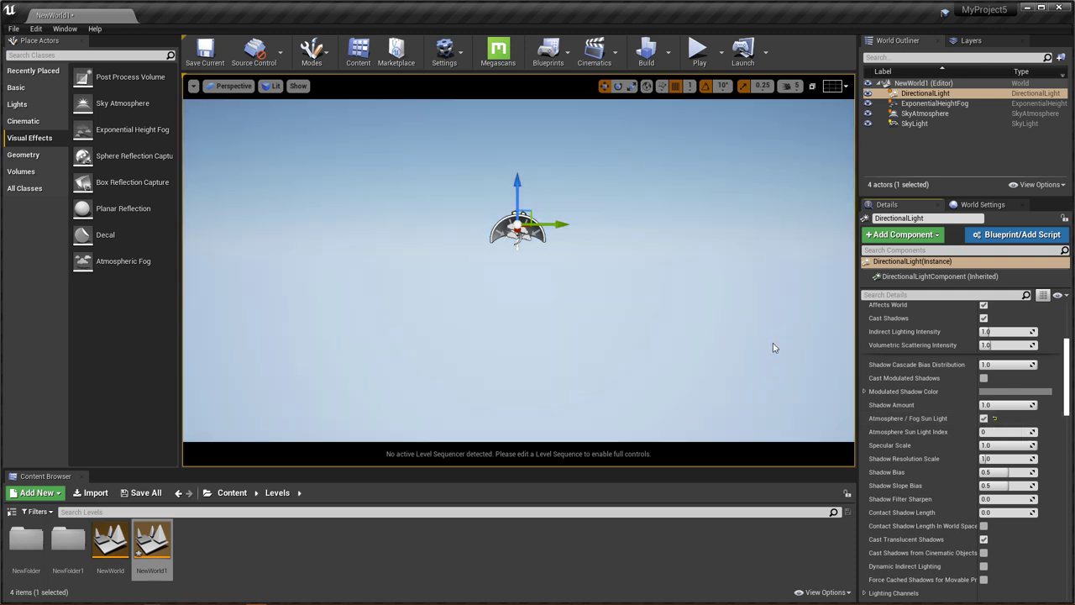
right_drag(772, 342, 828, 345)
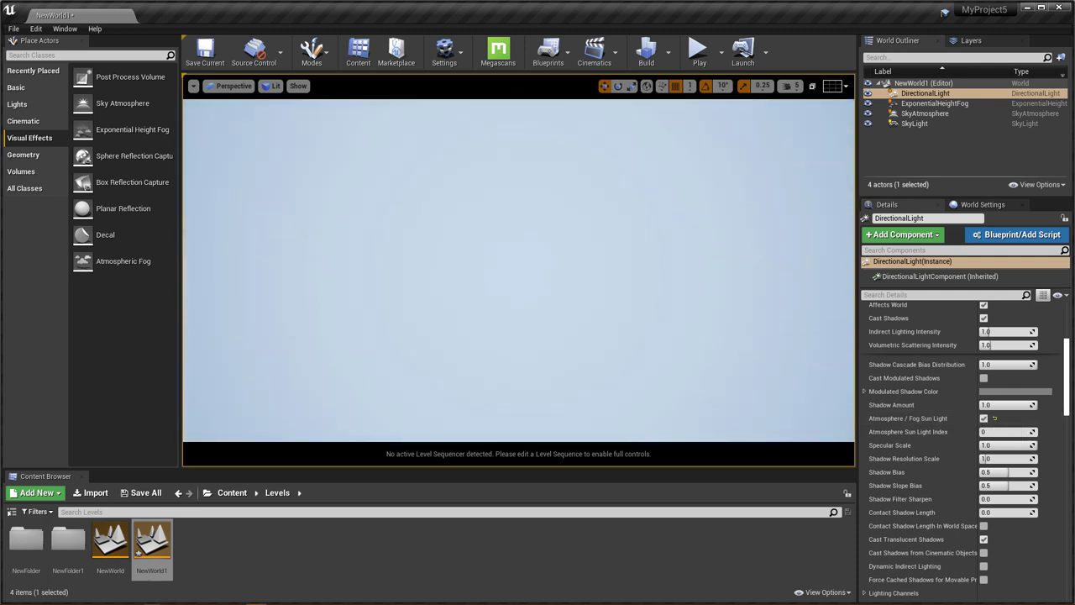
key(f)
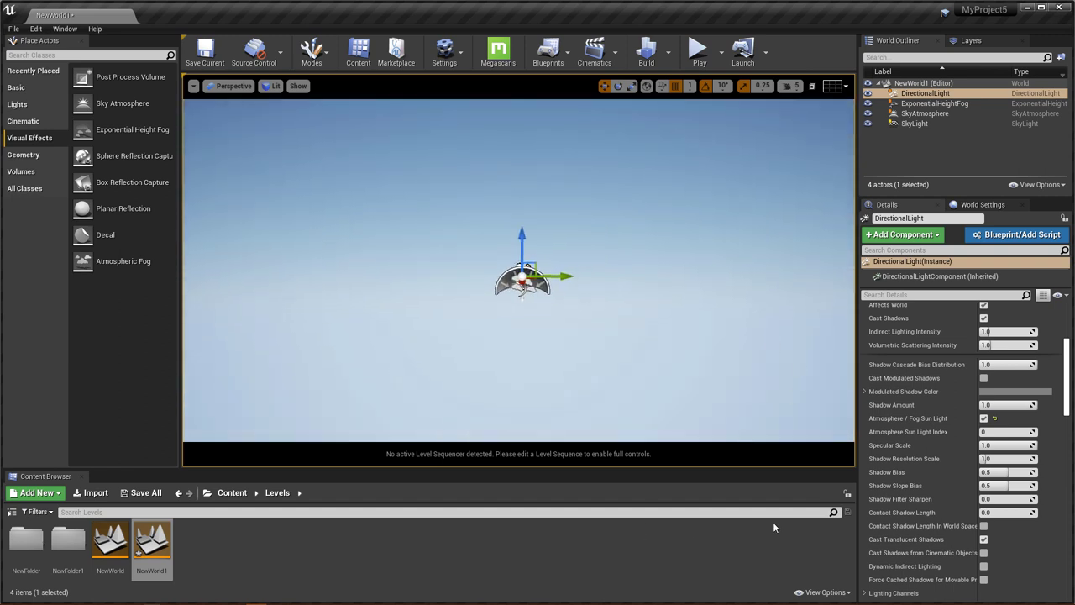
click(878, 166)
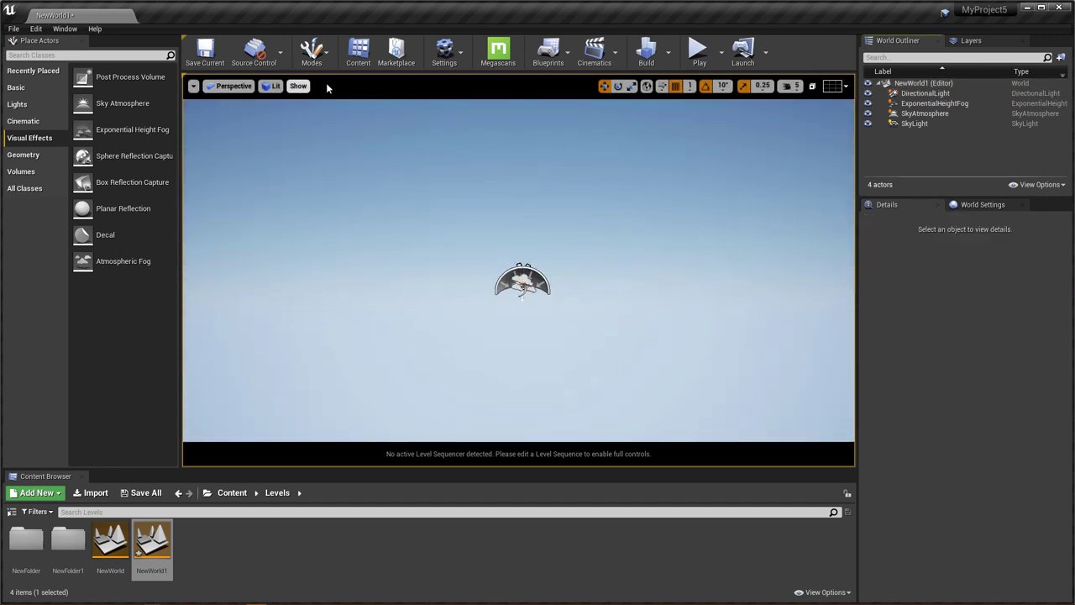
Import a new landscape in Landscape mode, using the Snow_Final heightmap from the nested New folder.
click(312, 52)
click(336, 99)
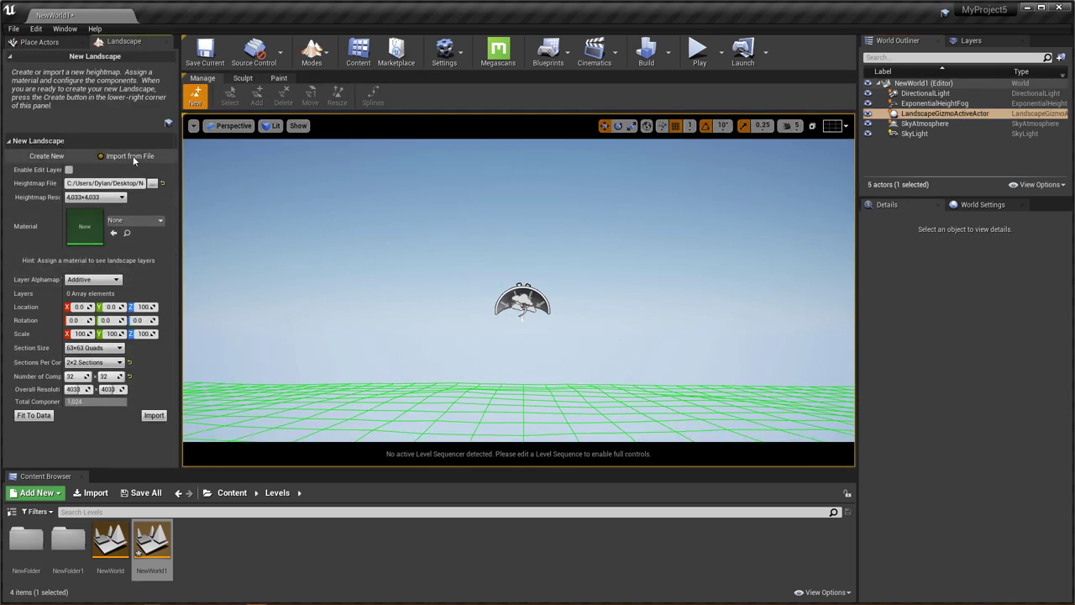
click(152, 182)
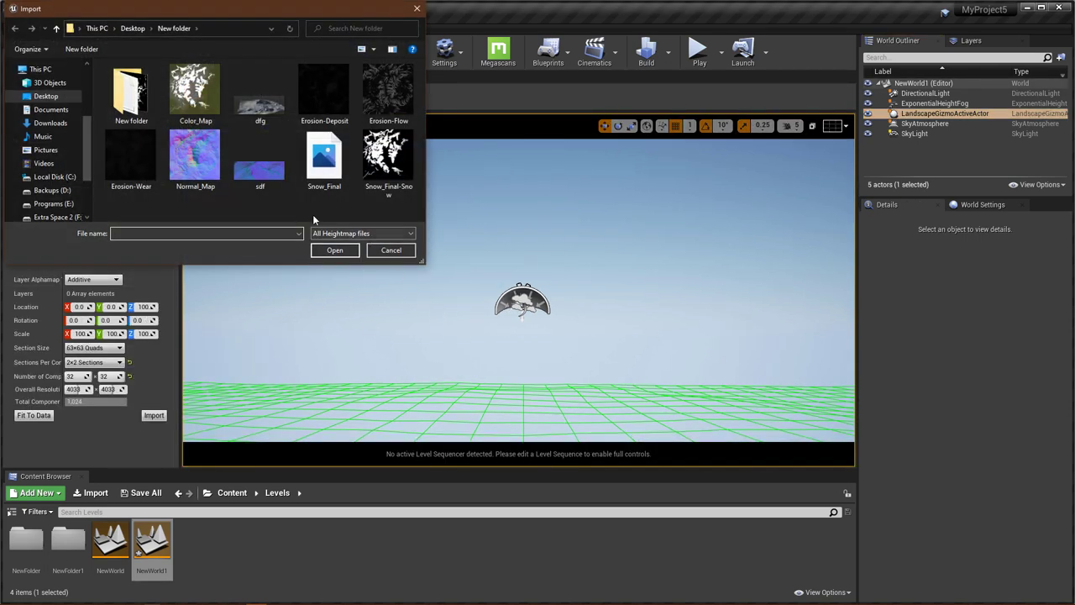
double_click(130, 91)
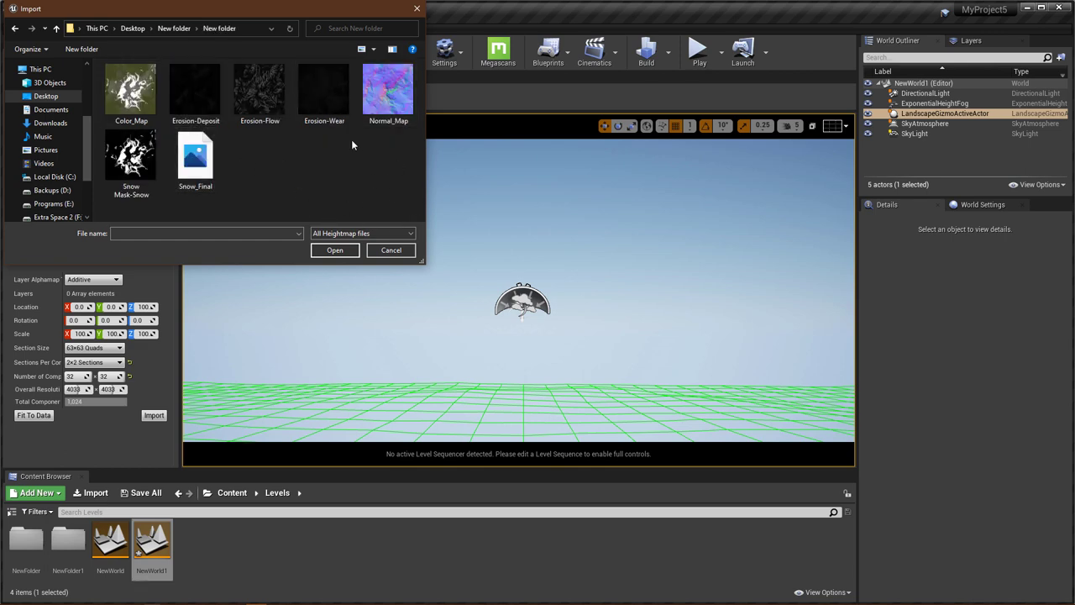
click(195, 160)
click(340, 250)
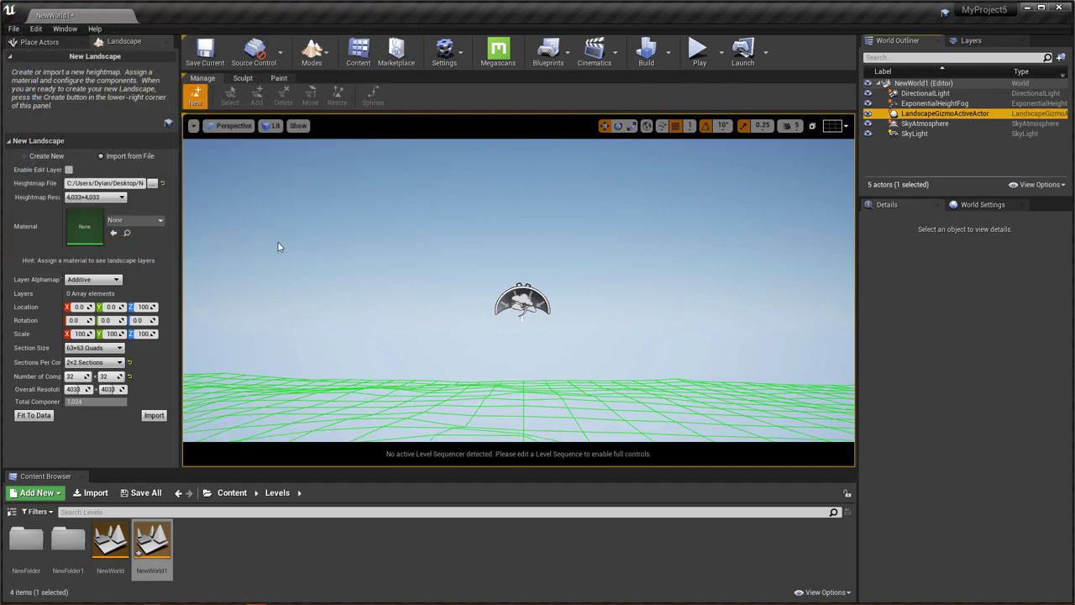
click(154, 416)
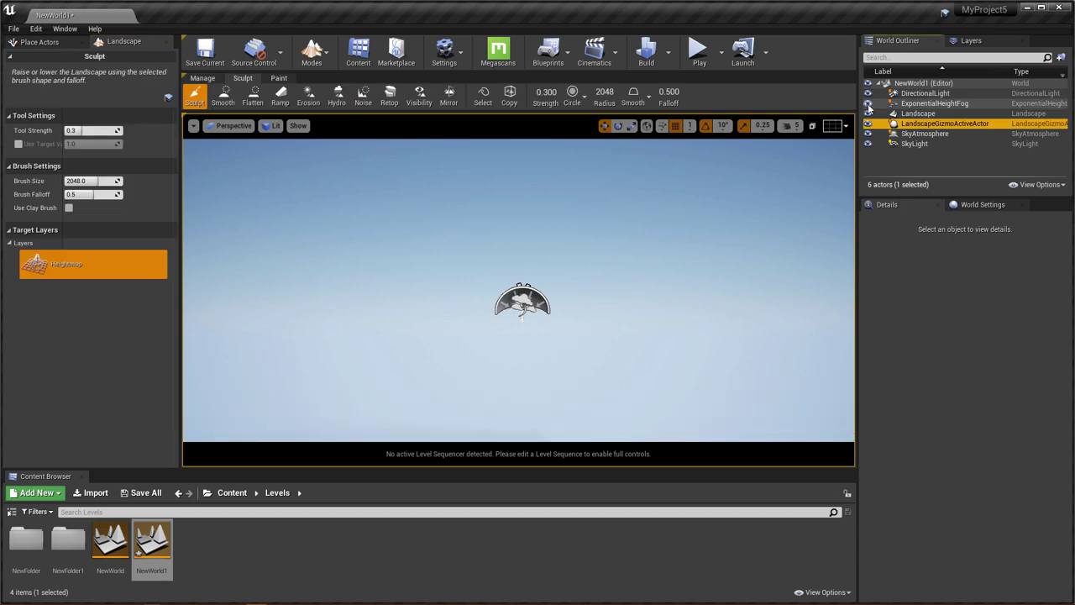
Set the imported landscape's Z scale to 250.
mouse_move(360, 369)
right_down()
mouse_move(360, 437)
mouse_move(360, 427)
mouse_move(395, 439)
mouse_move(436, 433)
right_up()
right_drag(571, 403, 643, 392)
mouse_move(571, 378)
right_down()
mouse_move(558, 407)
mouse_move(567, 382)
right_up()
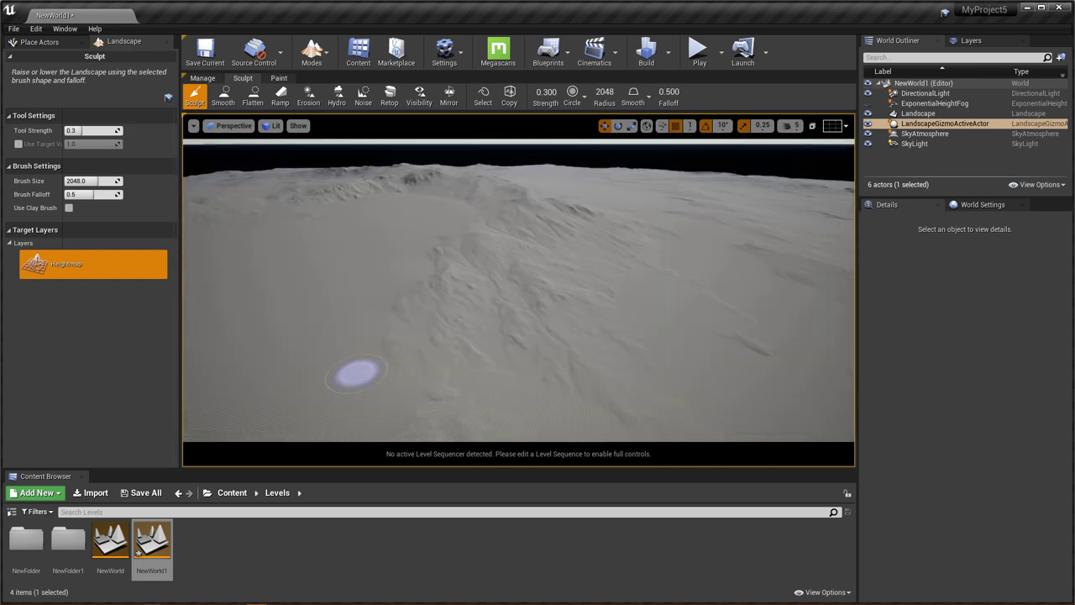
click(924, 114)
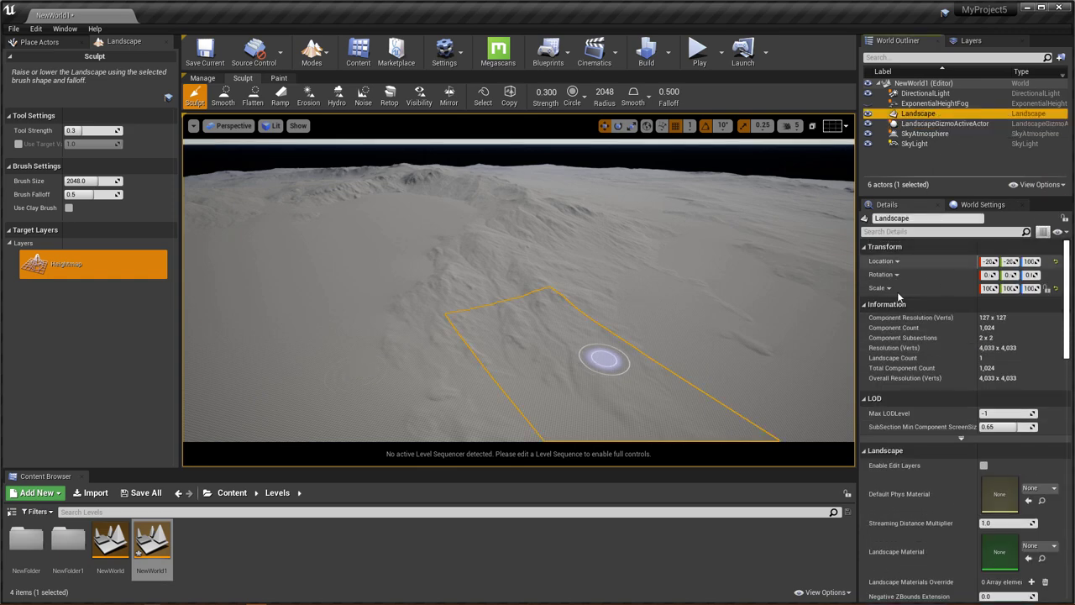
drag(974, 273, 923, 275)
click(1019, 287)
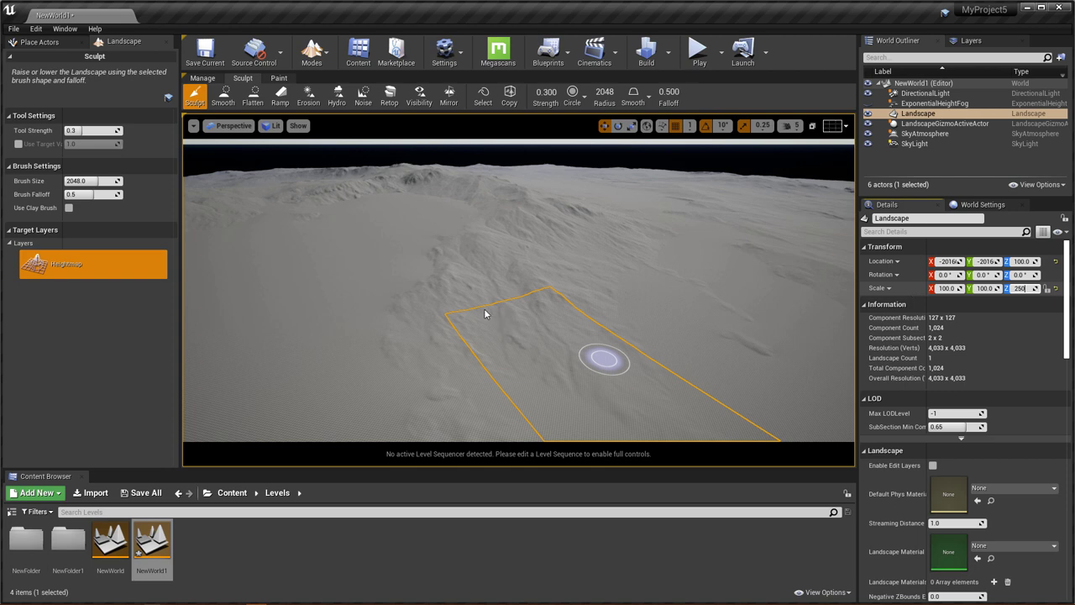
key(Return)
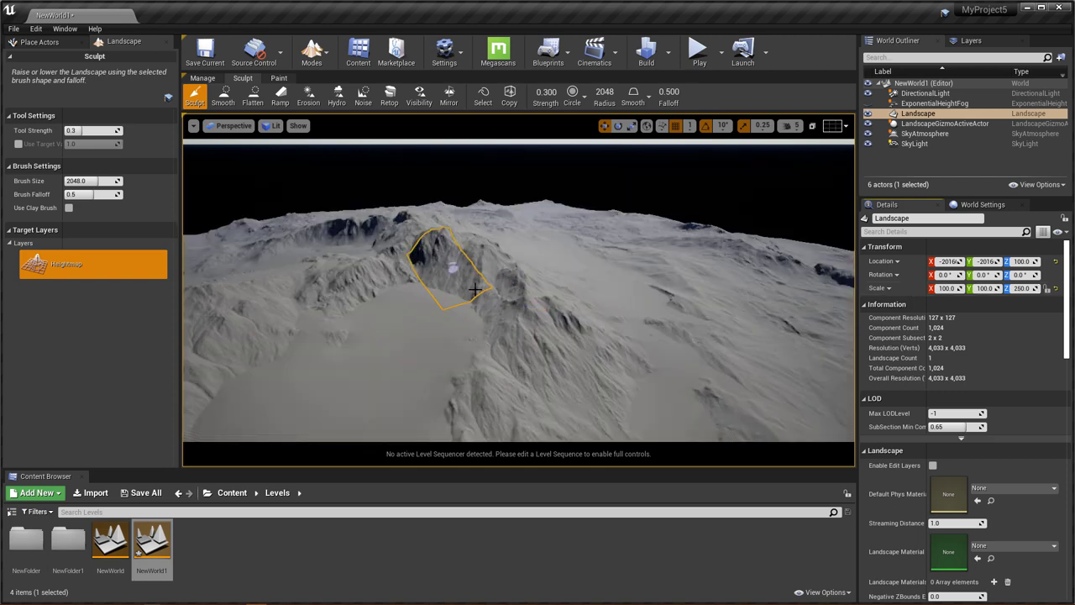
Examine the rescaled terrain's mountains, valleys and horizon from several viewpoints.
right_click(339, 361)
right_click(312, 361)
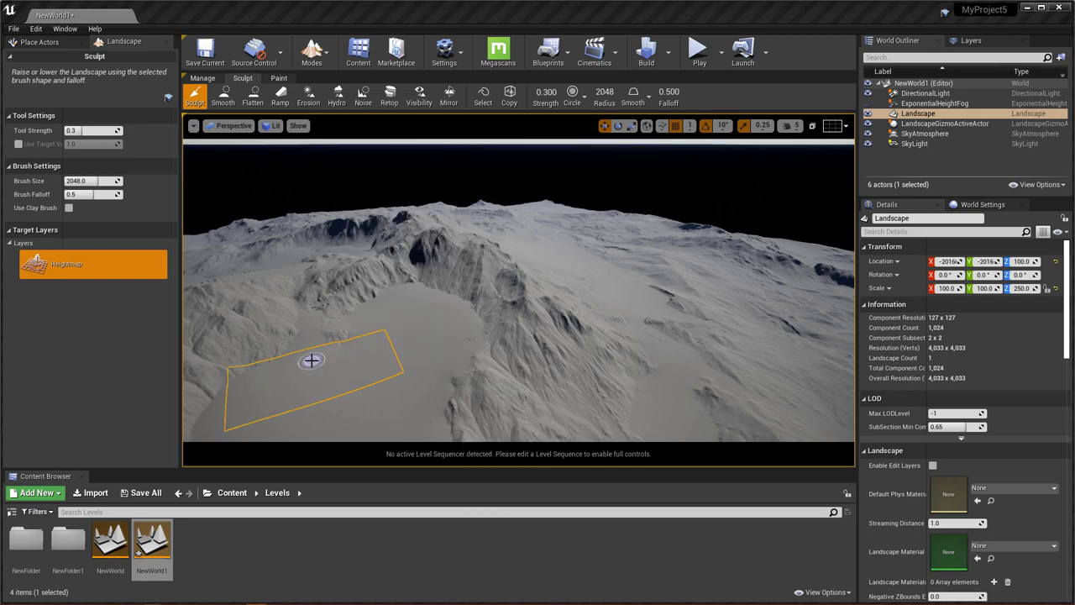
right_click(659, 302)
key(w)
right_drag(659, 302, 794, 373)
key(w)
right_drag(705, 306, 705, 349)
right_drag(588, 336, 512, 252)
right_drag(706, 298, 781, 302)
right_drag(667, 298, 563, 378)
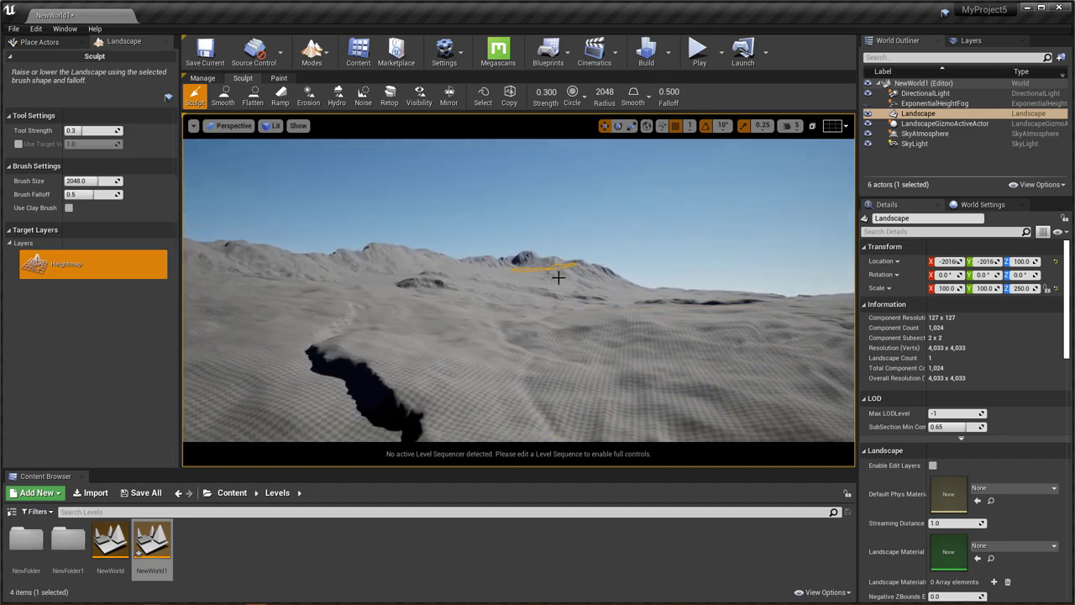
right_drag(503, 322, 503, 252)
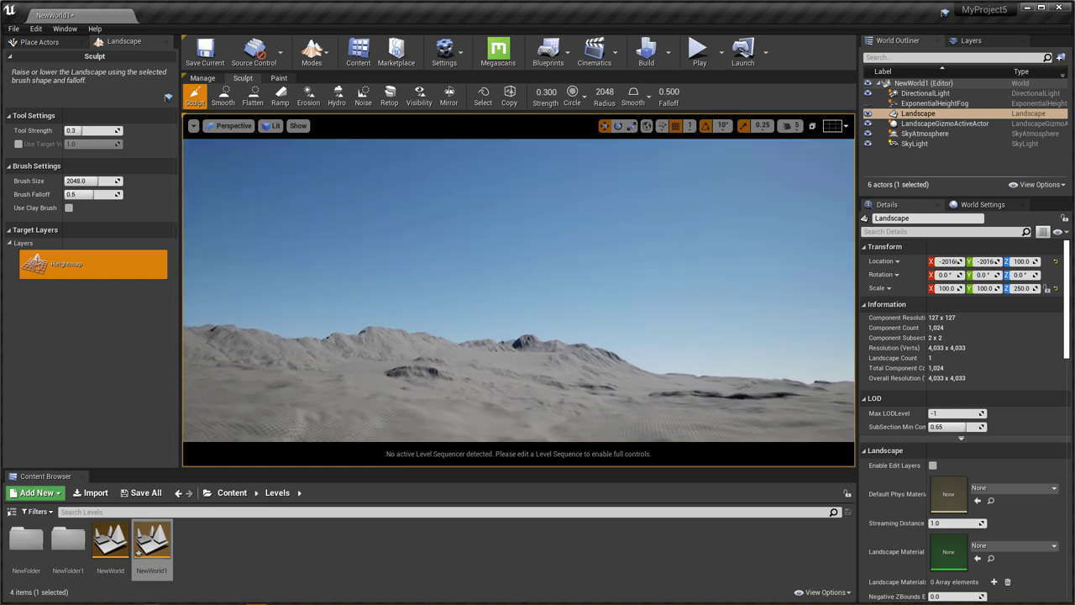
right_drag(503, 306, 479, 372)
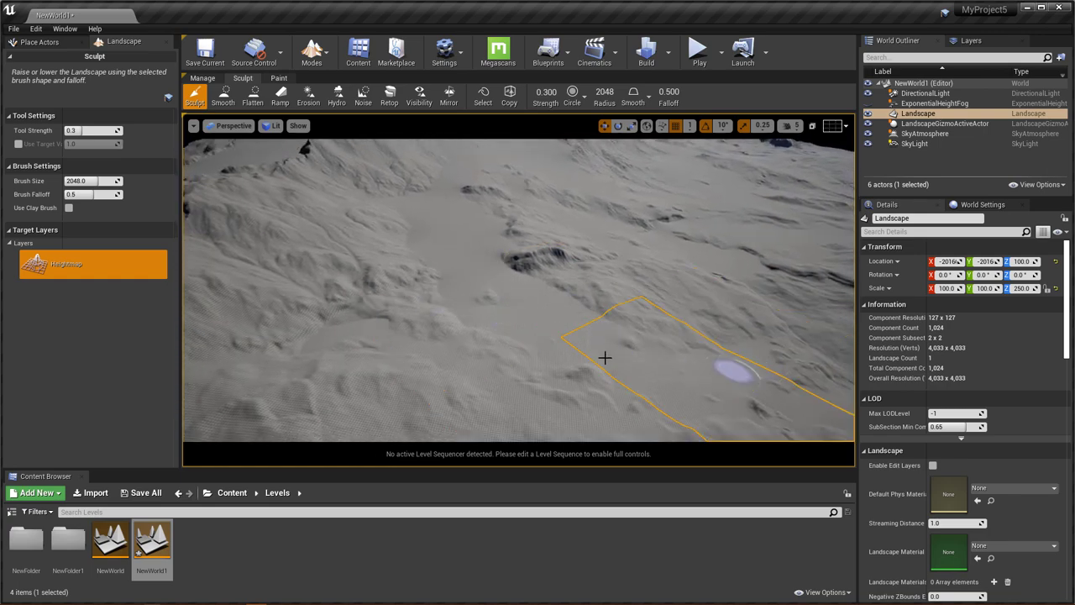
right_click(468, 243)
click(439, 239)
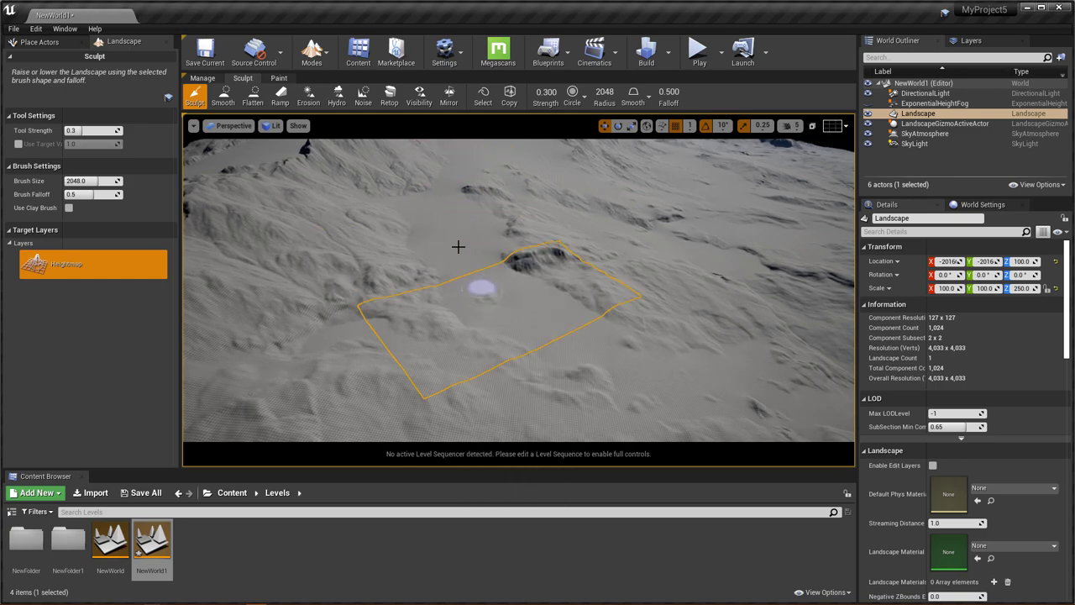
Set the imported landscape's Z scale to 270.
mouse_move(458, 244)
right_down()
mouse_move(457, 269)
mouse_move(420, 227)
mouse_move(512, 273)
mouse_move(564, 242)
right_up()
click(1022, 288)
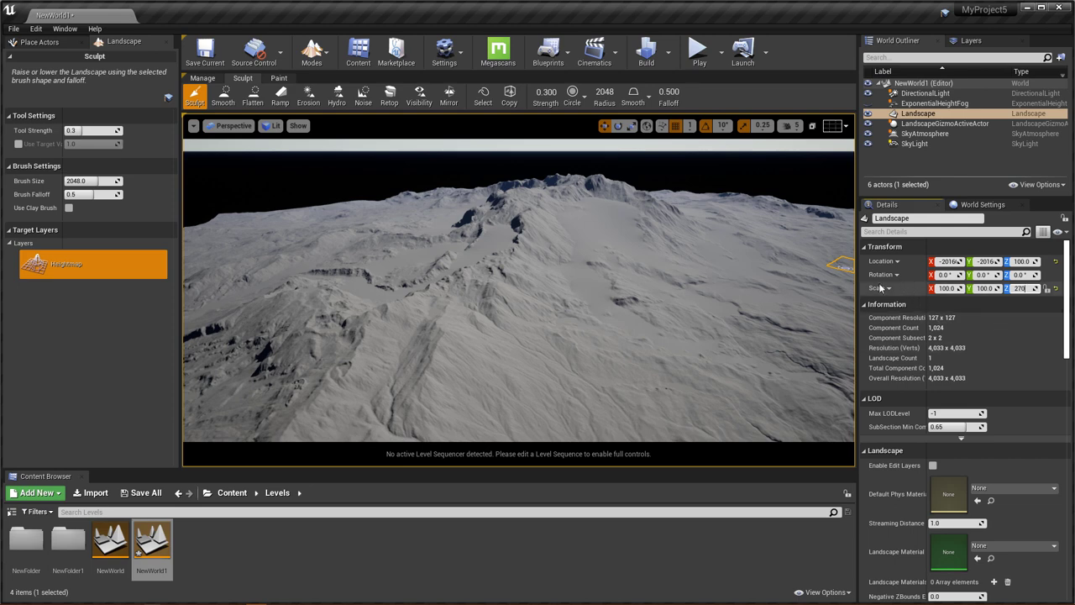
key(Return)
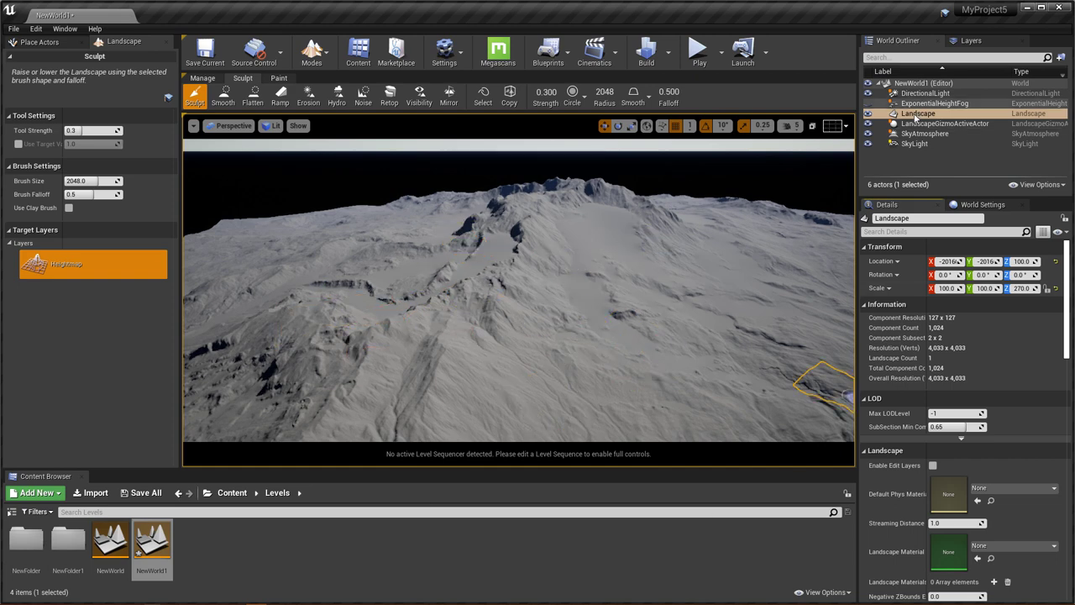
Assign LandscapeMat_UseThis from the PWN_AutoLandscape Materials folder as the Landscape Material of the selected landscape.
click(918, 113)
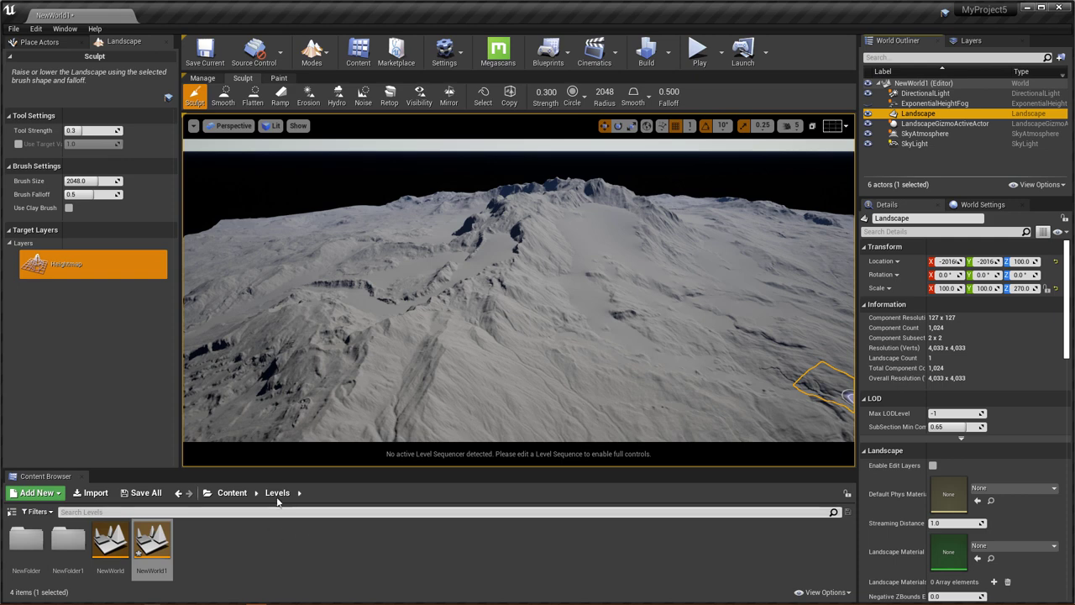
click(231, 492)
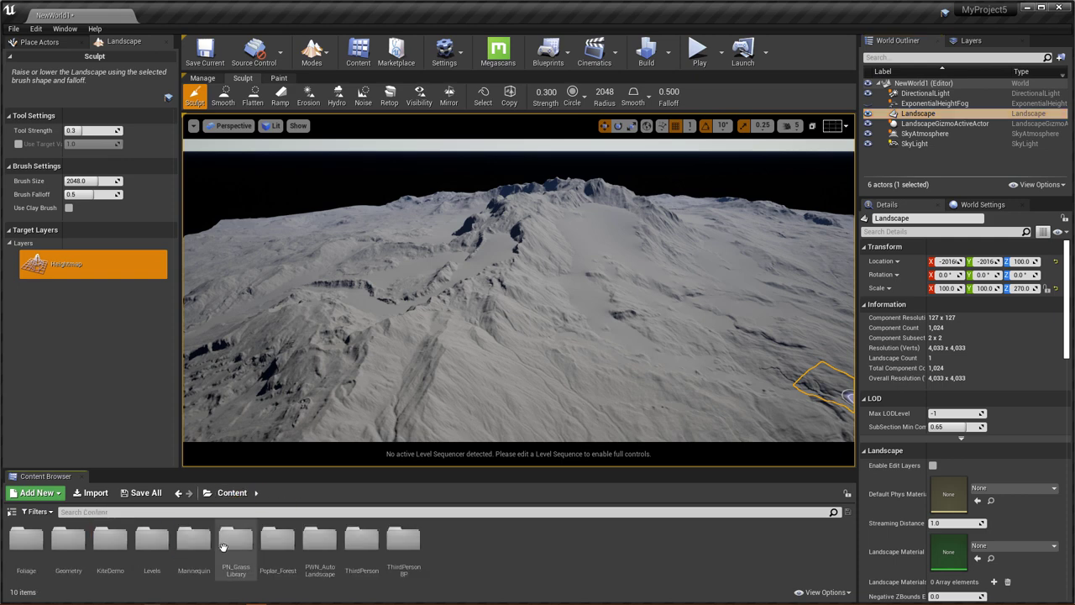
double_click(328, 541)
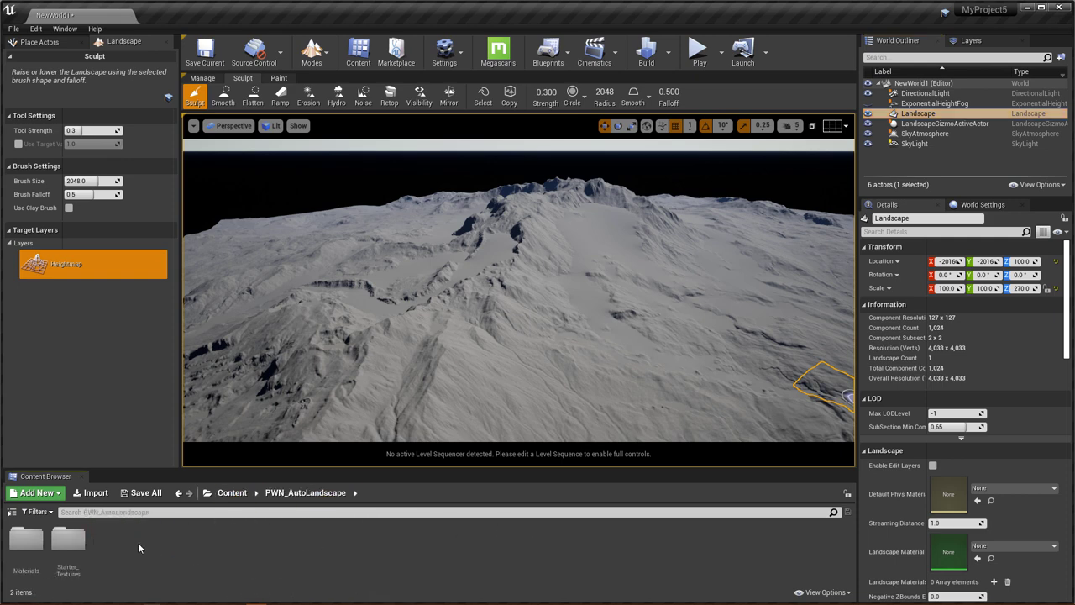
double_click(71, 539)
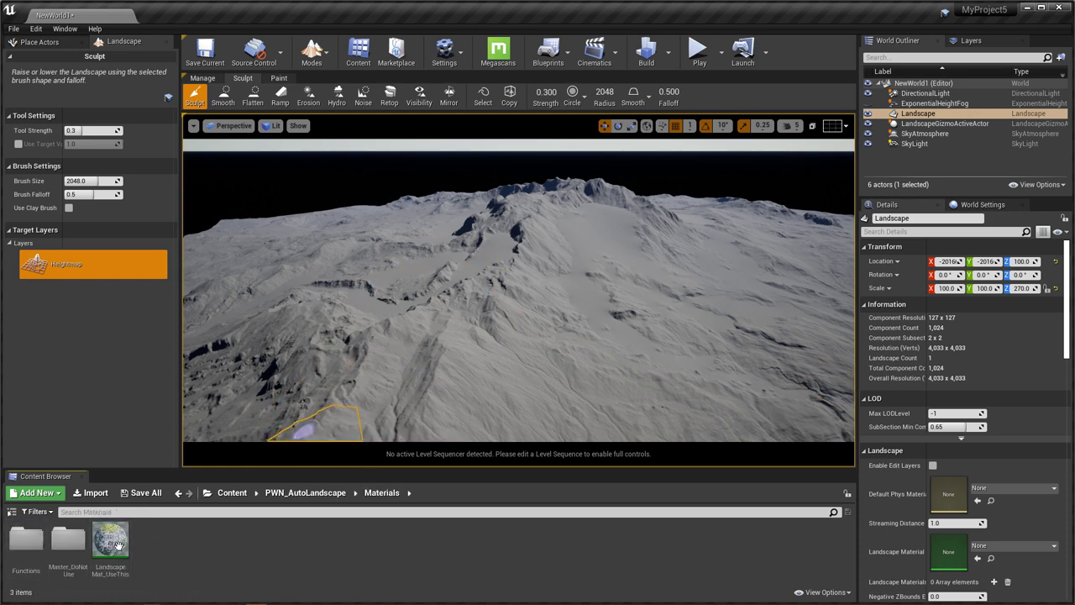
drag(117, 542, 963, 563)
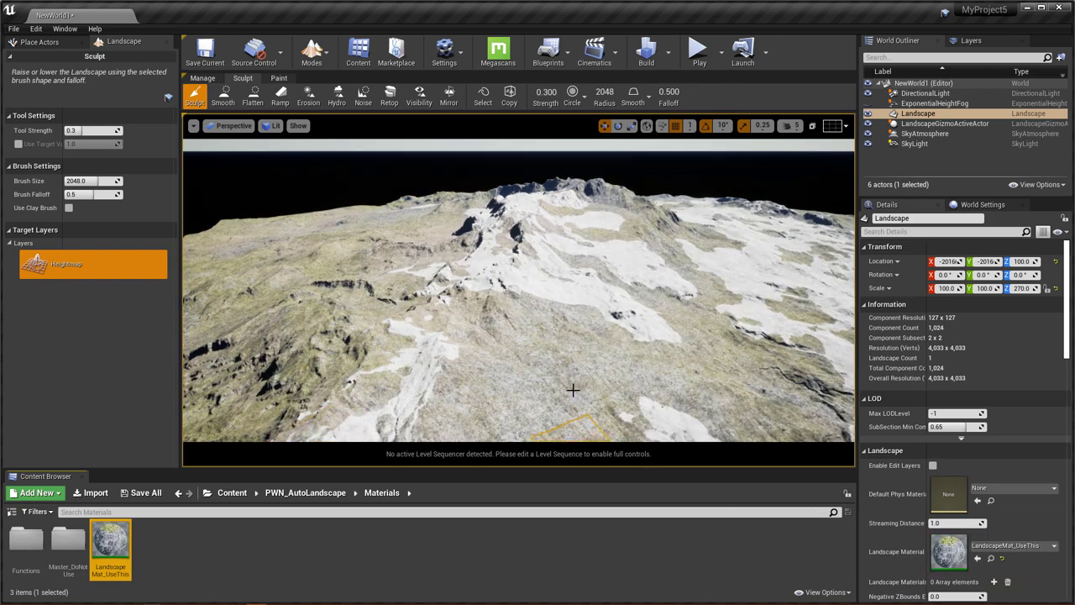
Open the LandscapeMat_UseThis instance in its editor, keeping the content area uncovered, and browse to the NewFolder1 folder under Levels.
double_click(942, 554)
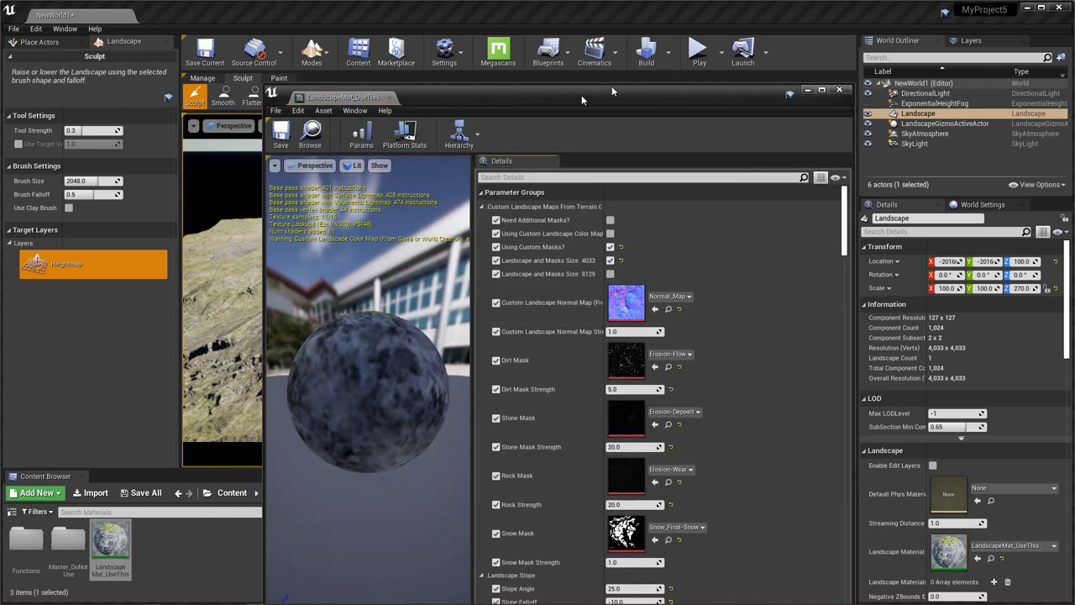
drag(582, 97, 799, 17)
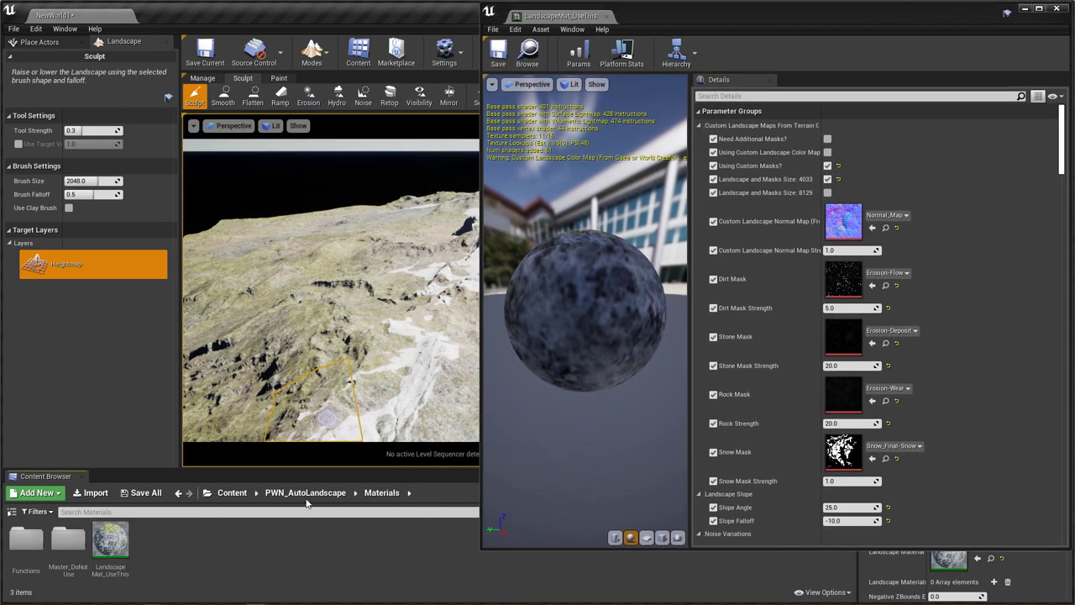
click(232, 493)
double_click(152, 542)
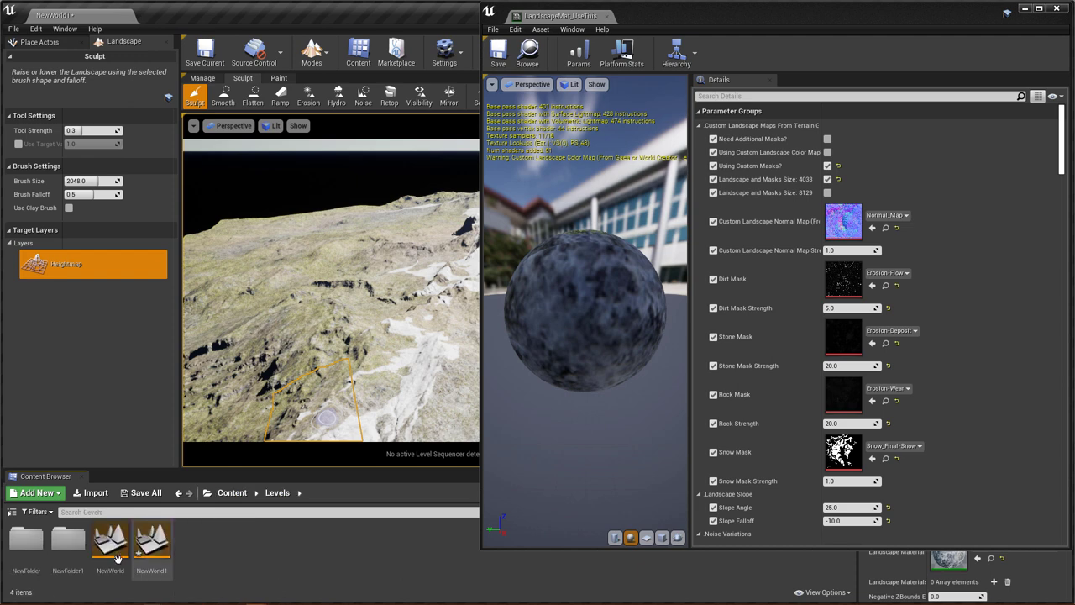
double_click(76, 554)
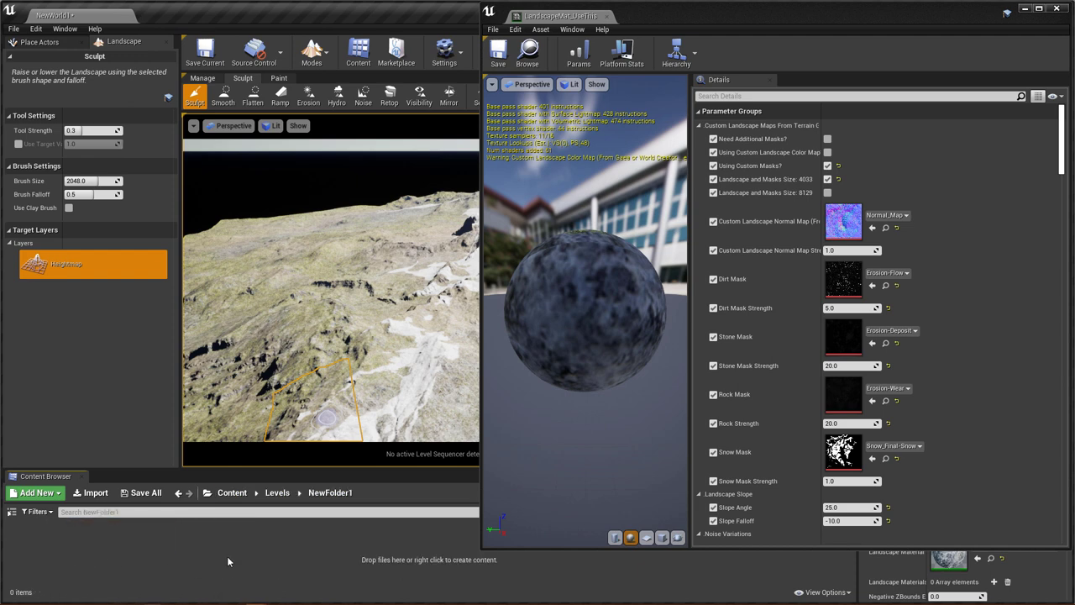
Import Color_Map, Erosion-Deposit, Erosion-Flow, Erosion-Wear, Normal_Map and Snow Mask-Snow from the nested New folder in File Explorer into NewFolder1.
mouse_move(163, 599)
mouse_move(30, 596)
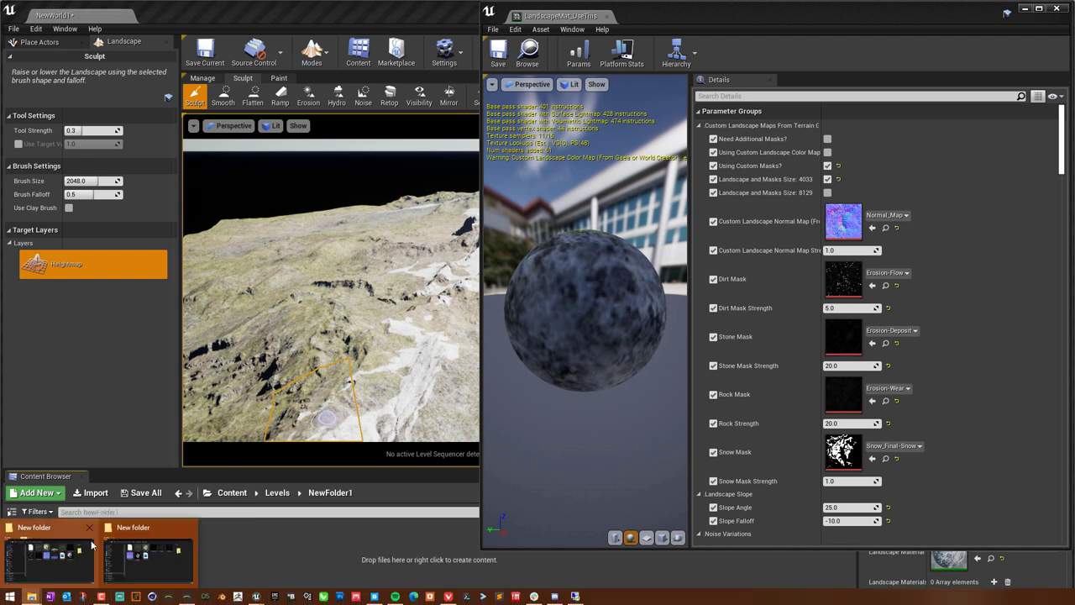
click(159, 558)
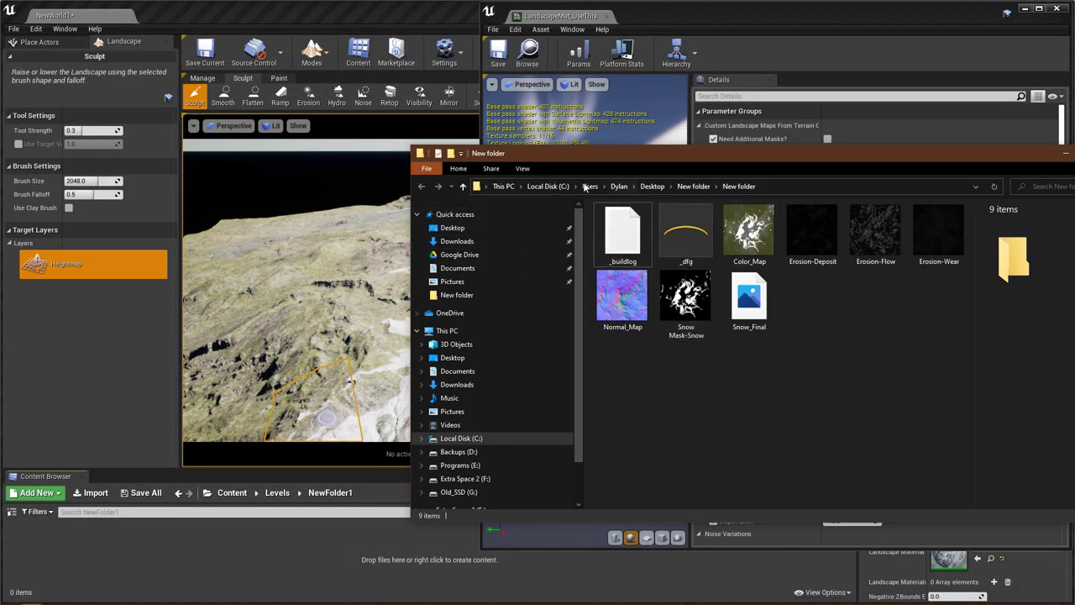
click(690, 191)
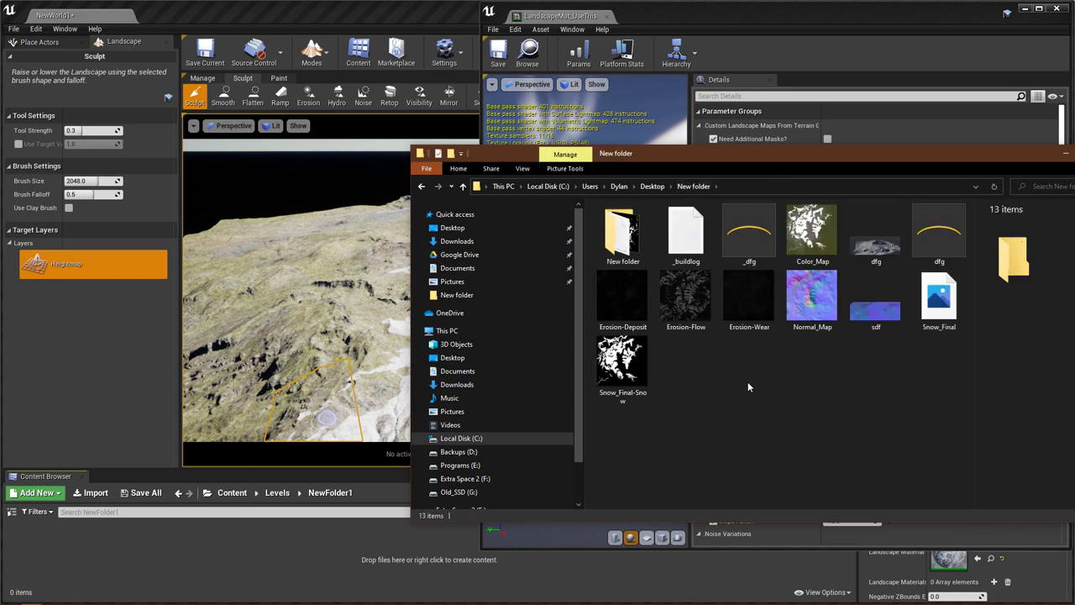
double_click(623, 241)
click(761, 240)
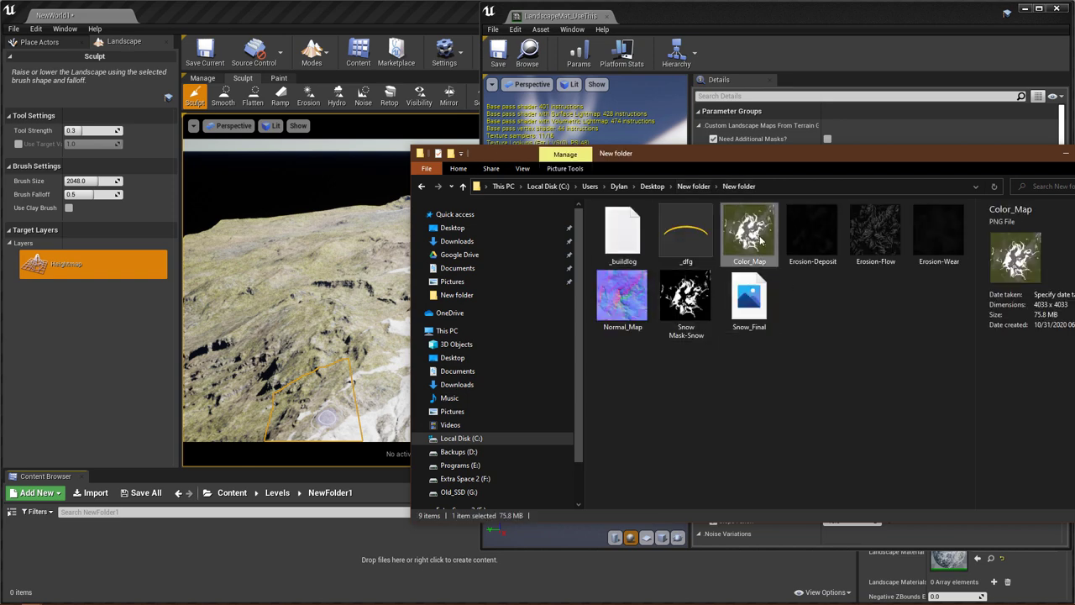
ctrl+click(813, 243)
ctrl+click(875, 243)
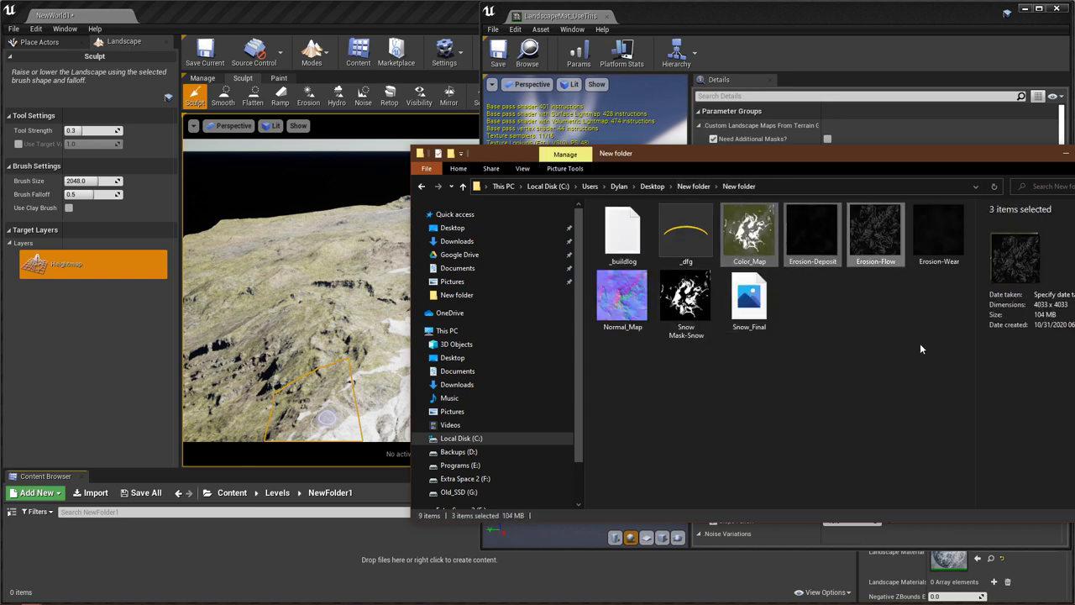
ctrl+click(953, 241)
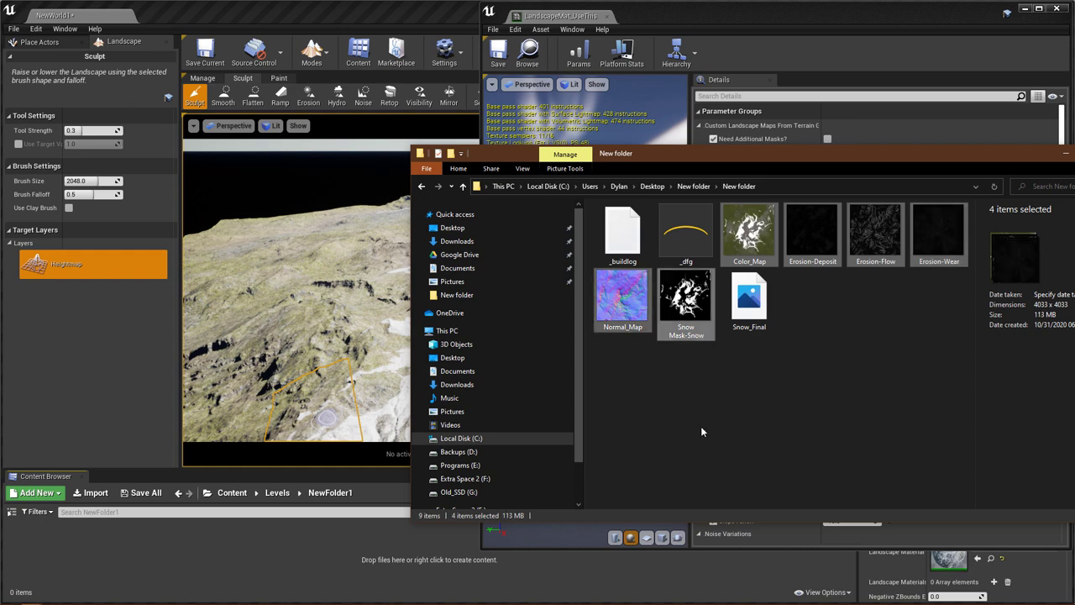
drag(682, 304, 223, 553)
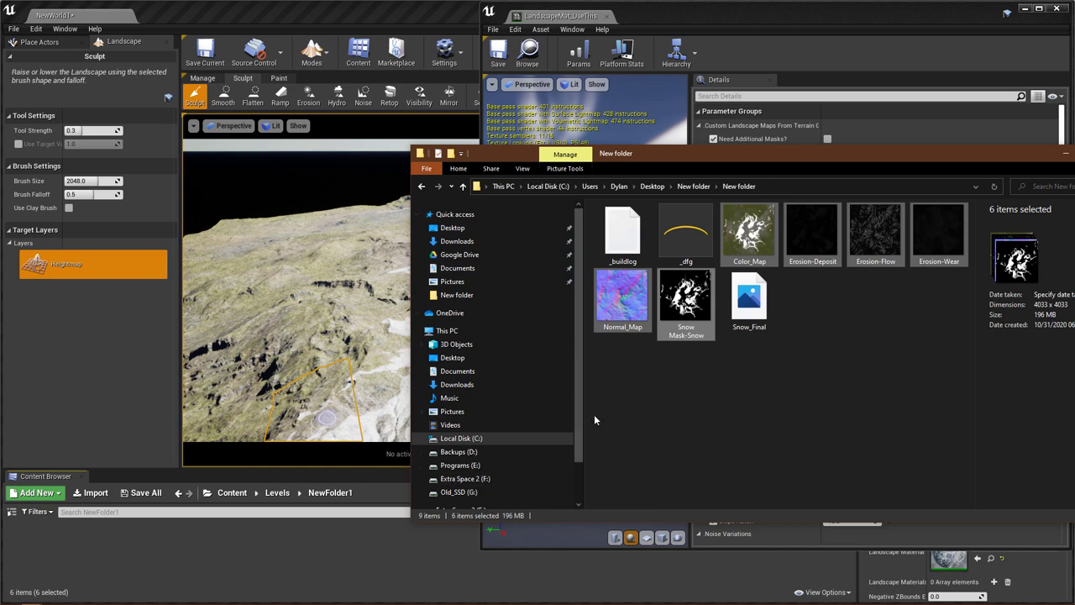
click(1068, 154)
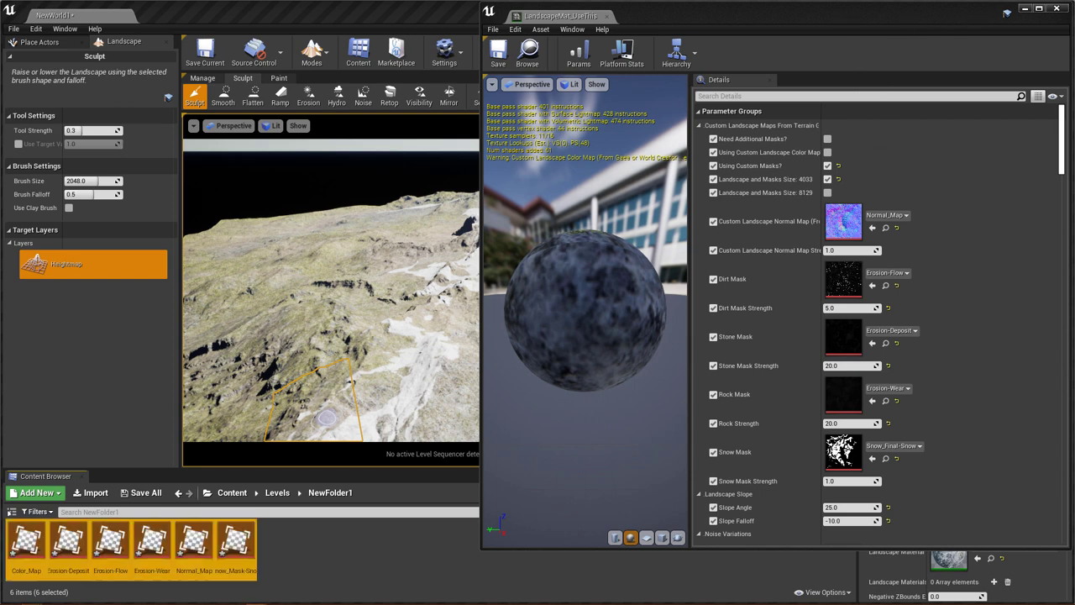
click(340, 555)
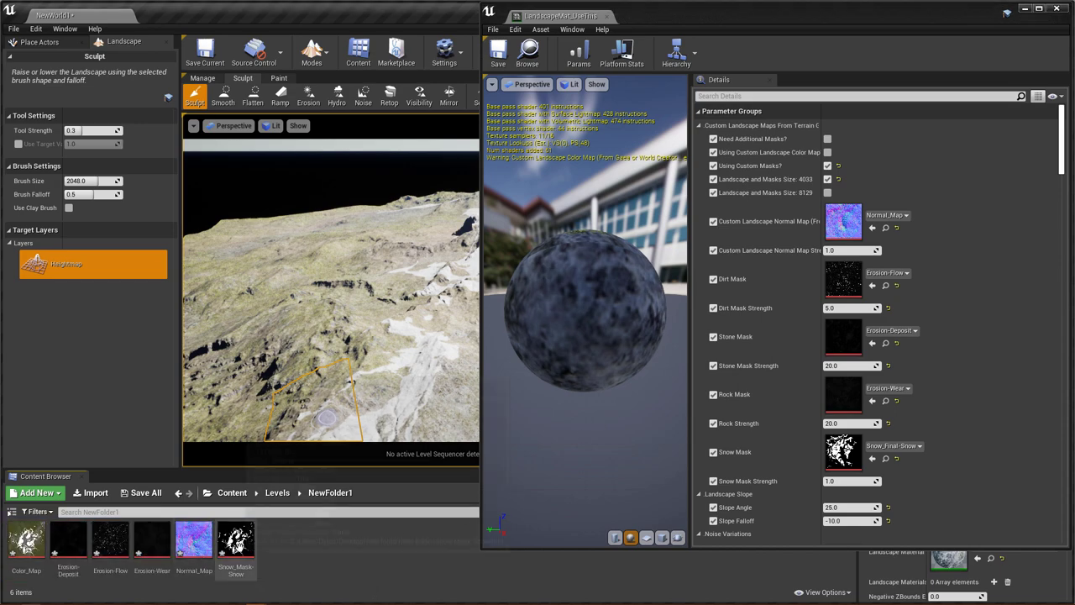
Open the imported Snow_Mask-Snow, Erosion-Wear, Erosion-Flow and Erosion-Deposit textures for editing.
double_click(235, 542)
double_click(152, 538)
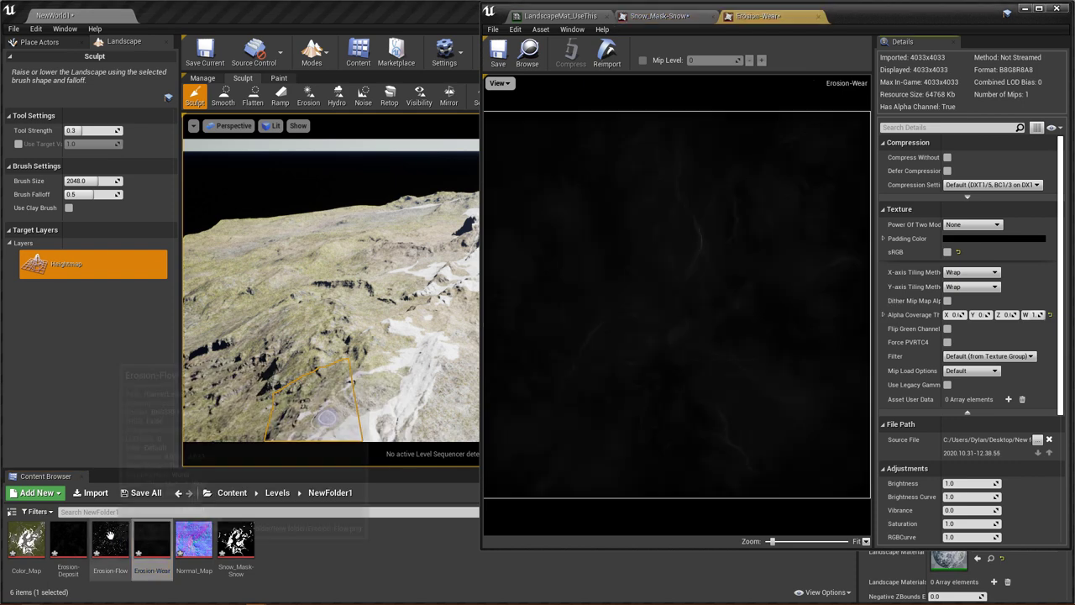
double_click(110, 538)
double_click(77, 538)
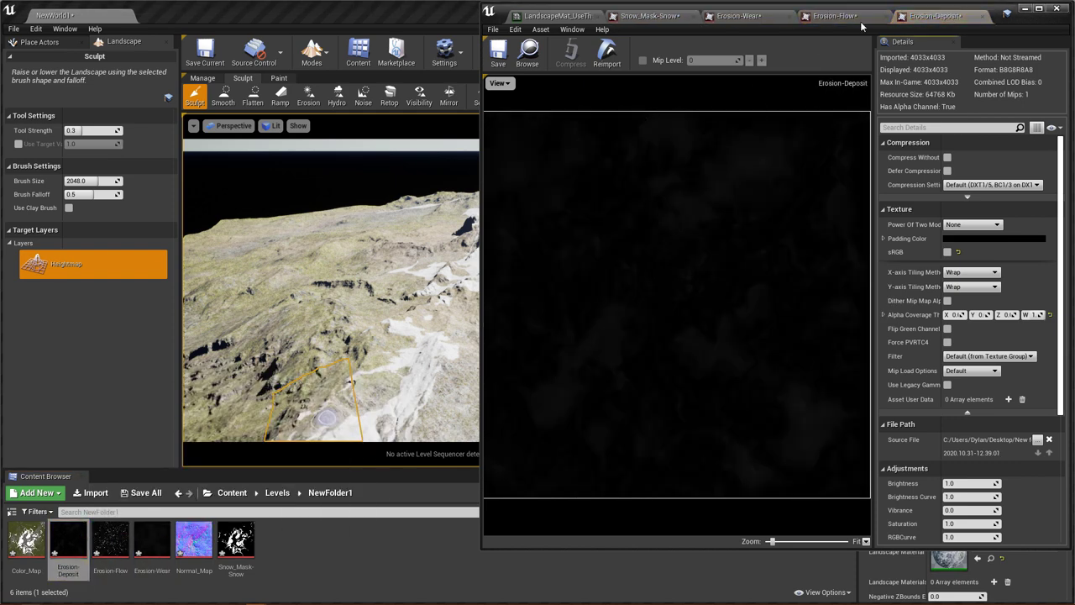
Set the Snow_Mask-Snow texture's compression to Masks (no sRGB) and save it.
click(649, 16)
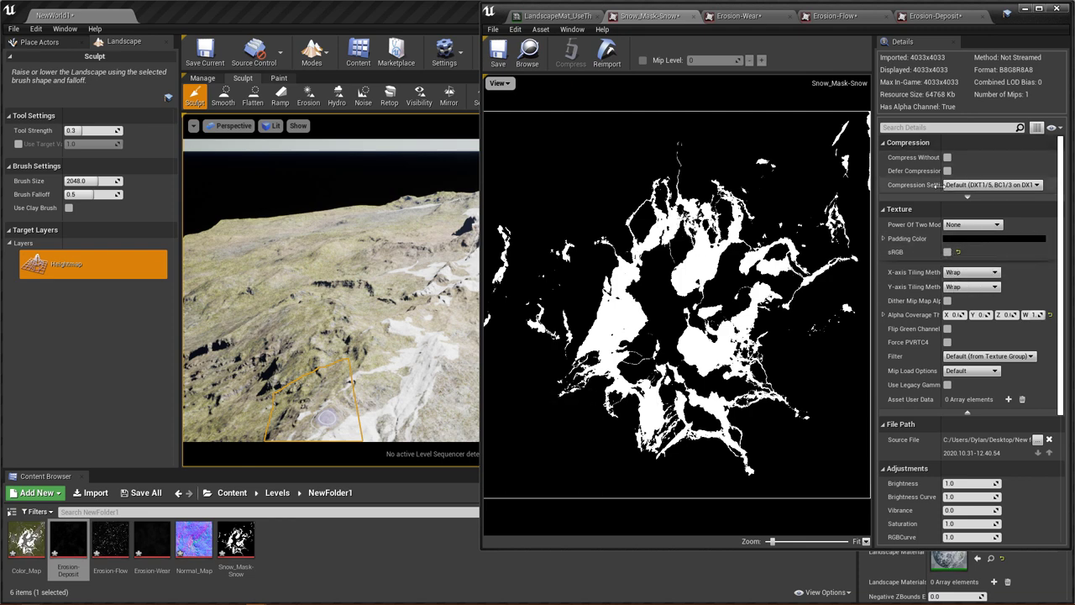
mouse_move(941, 173)
mouse_down()
mouse_move(972, 173)
mouse_move(962, 174)
mouse_up()
click(985, 186)
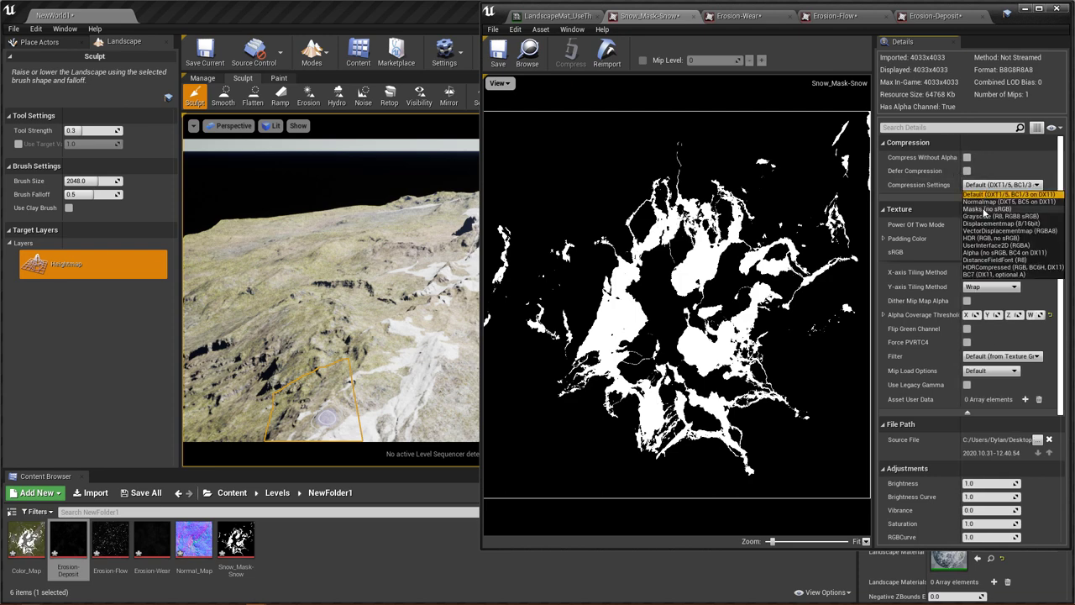
click(985, 209)
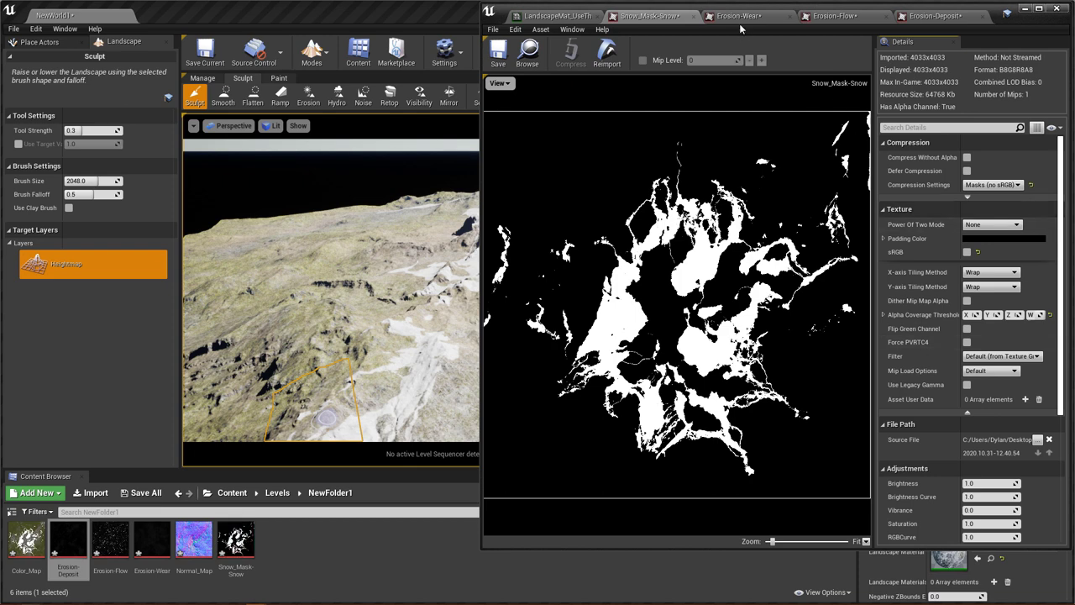
click(497, 52)
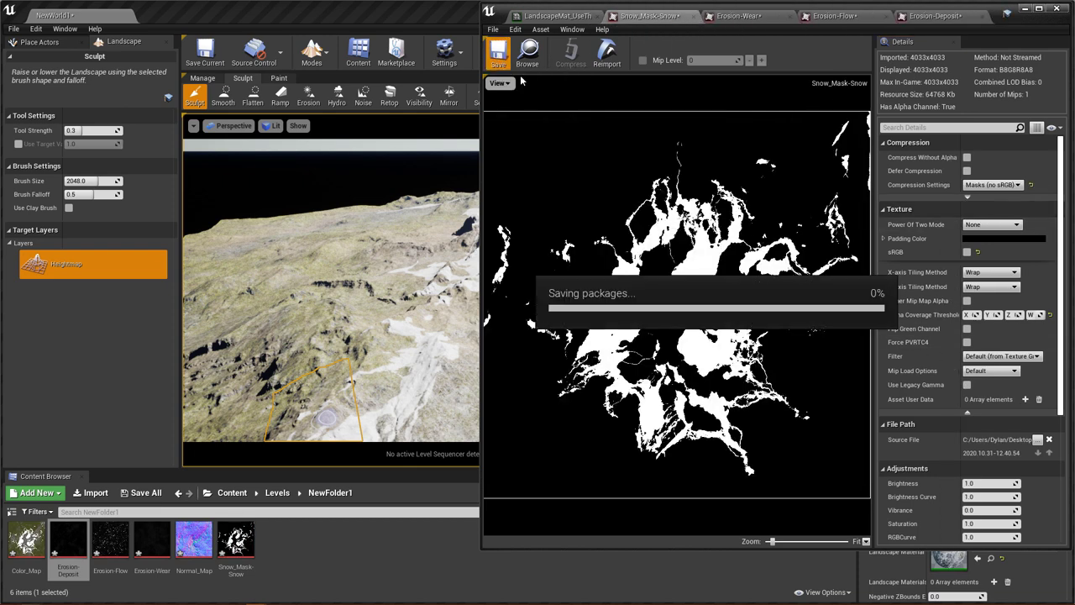
Set the Erosion-Wear texture's compression to Masks (no sRGB) and save it.
click(735, 15)
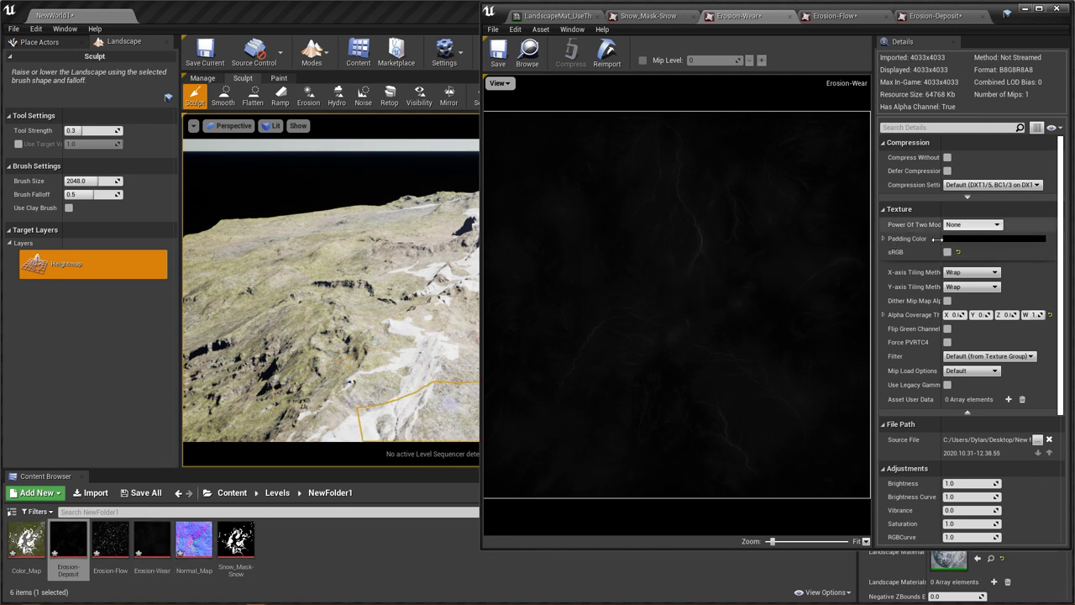
click(974, 184)
click(967, 208)
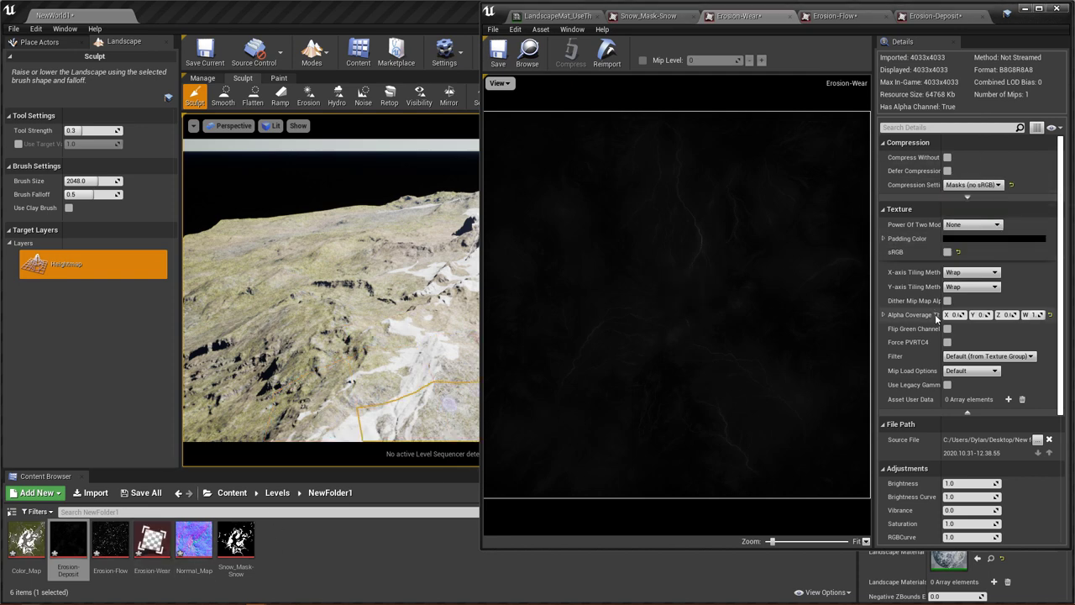
click(498, 52)
Set the Erosion-Flow texture's compression to Masks (no sRGB) and save it.
click(835, 16)
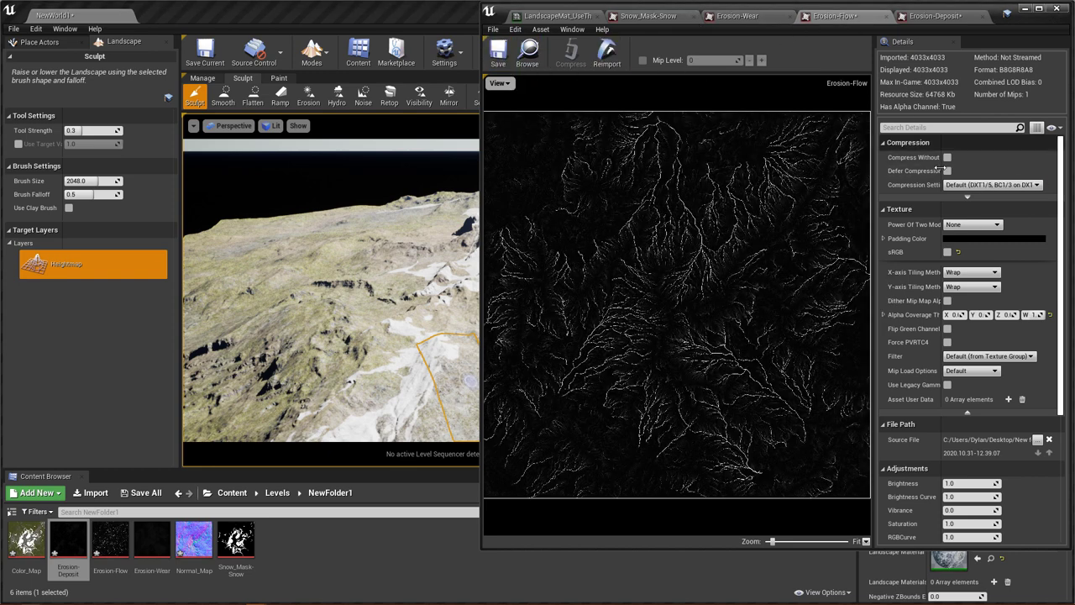
click(966, 184)
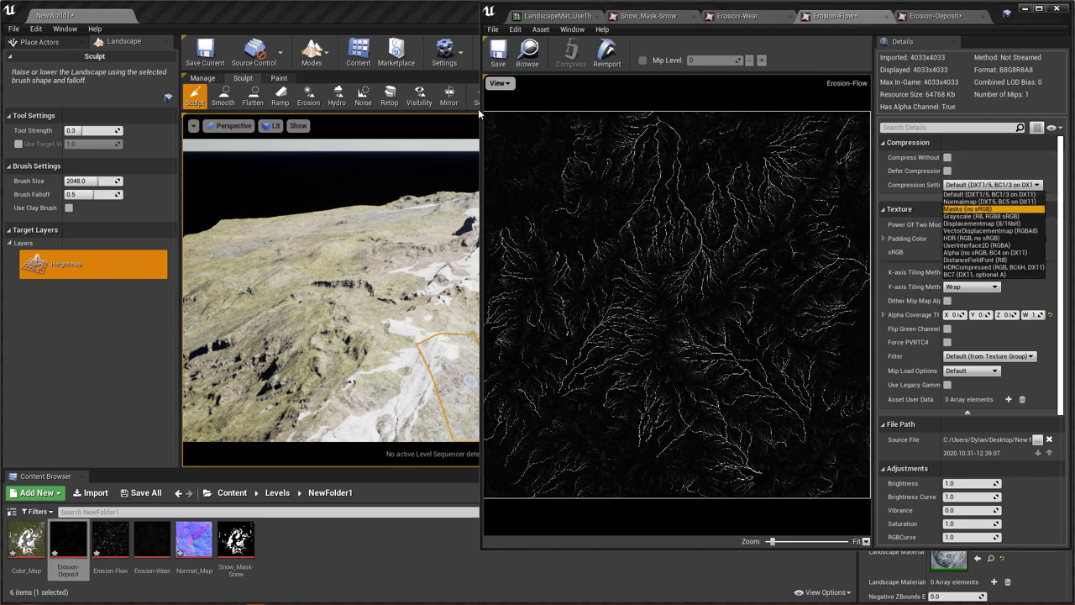
click(974, 209)
key(ctrl+s)
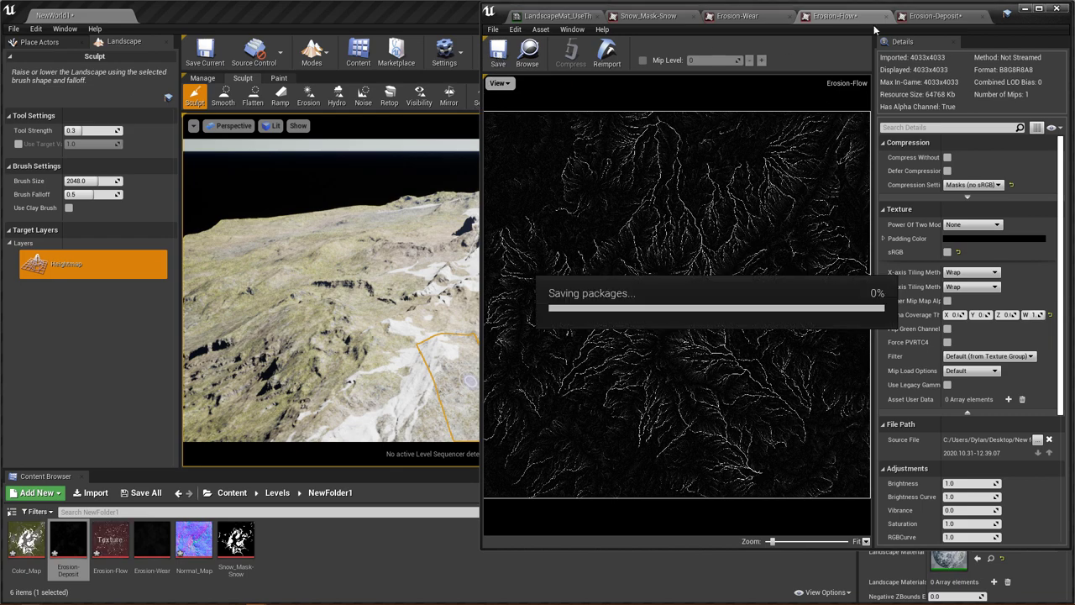
Set the Erosion-Deposit texture's compression to Masks (no sRGB), save it and close its editor.
click(934, 17)
click(991, 185)
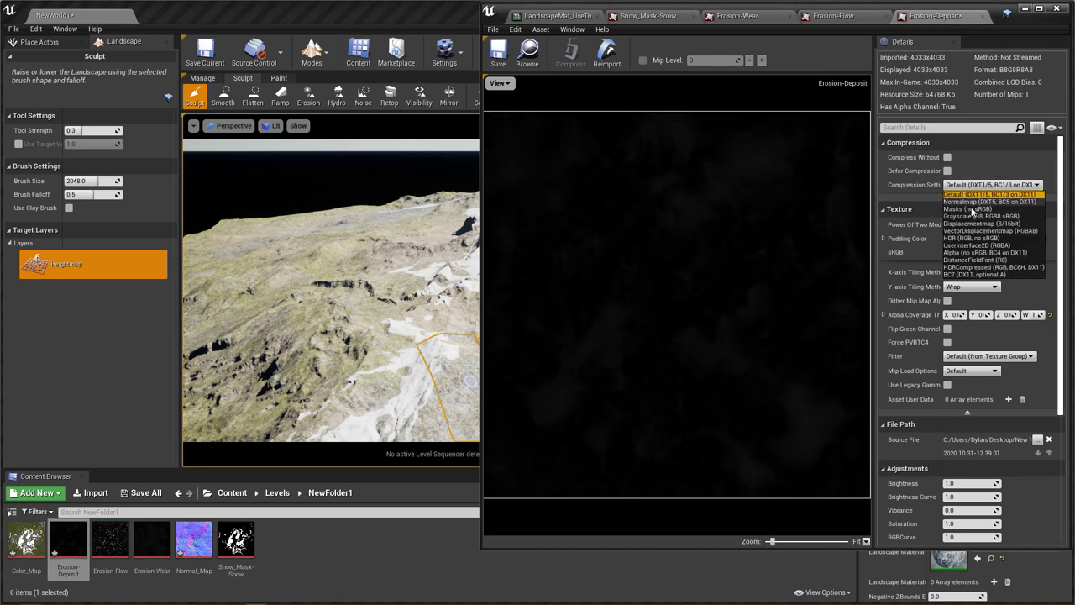
click(971, 211)
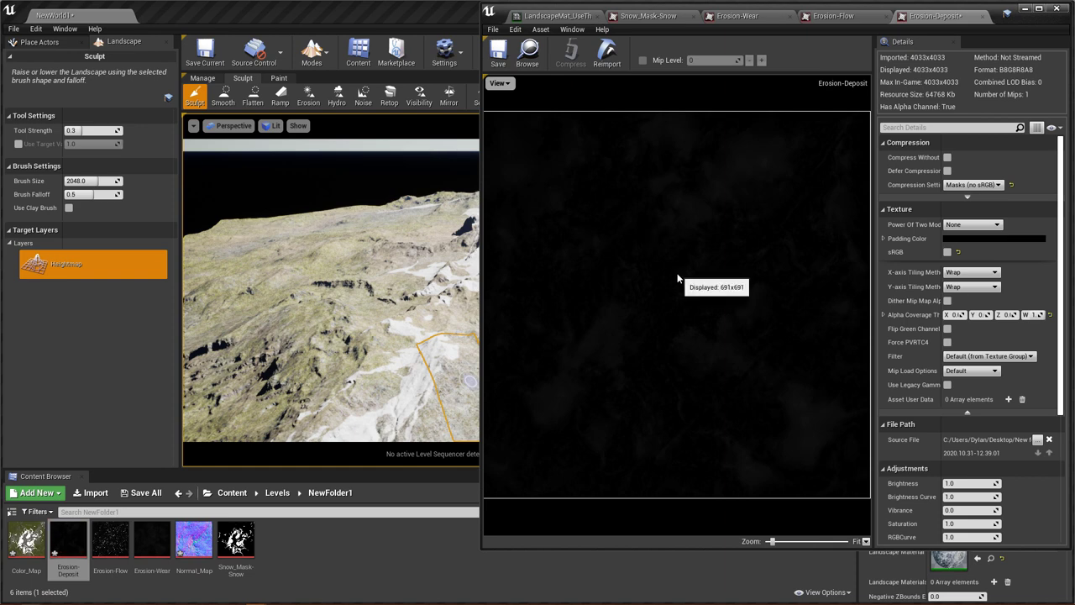
click(498, 52)
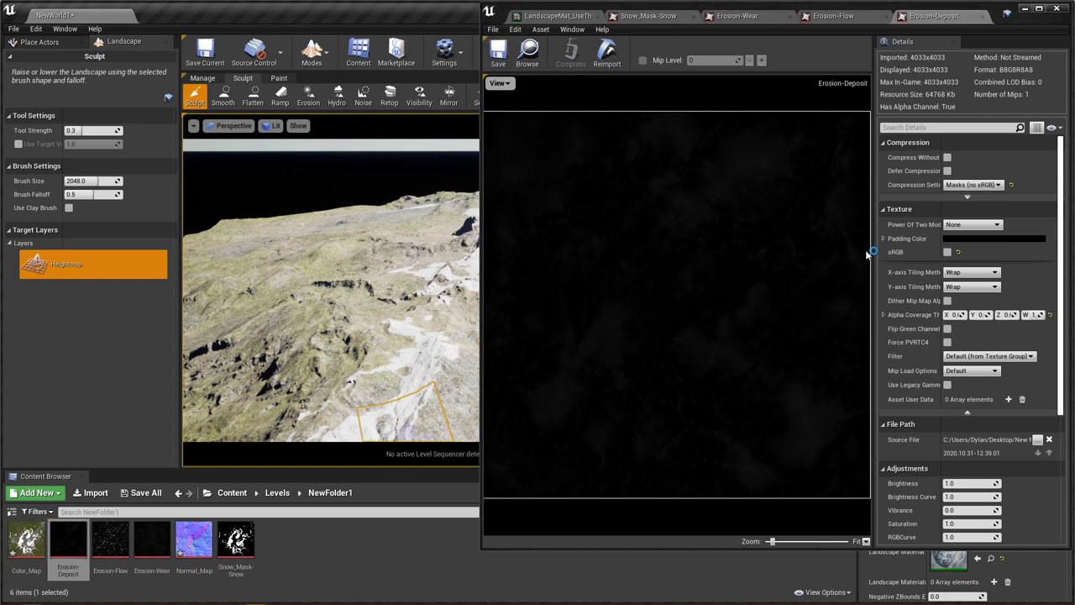
click(983, 17)
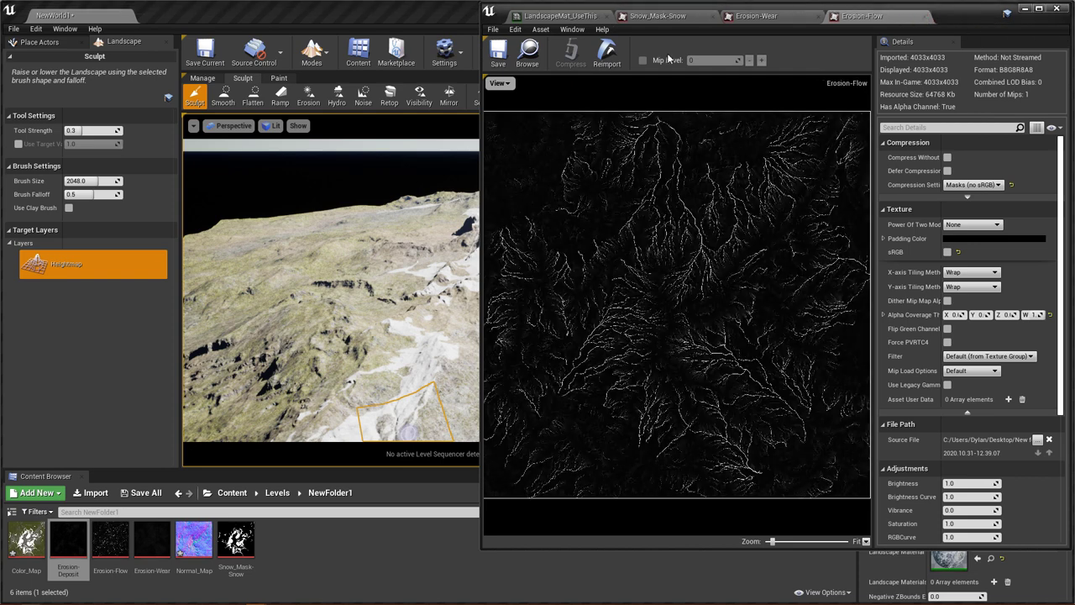
Close the remaining Snow_Mask-Snow, Erosion-Wear and Erosion-Flow texture editors, leaving LandscapeMat_UseThis open.
click(717, 16)
click(717, 16)
click(716, 16)
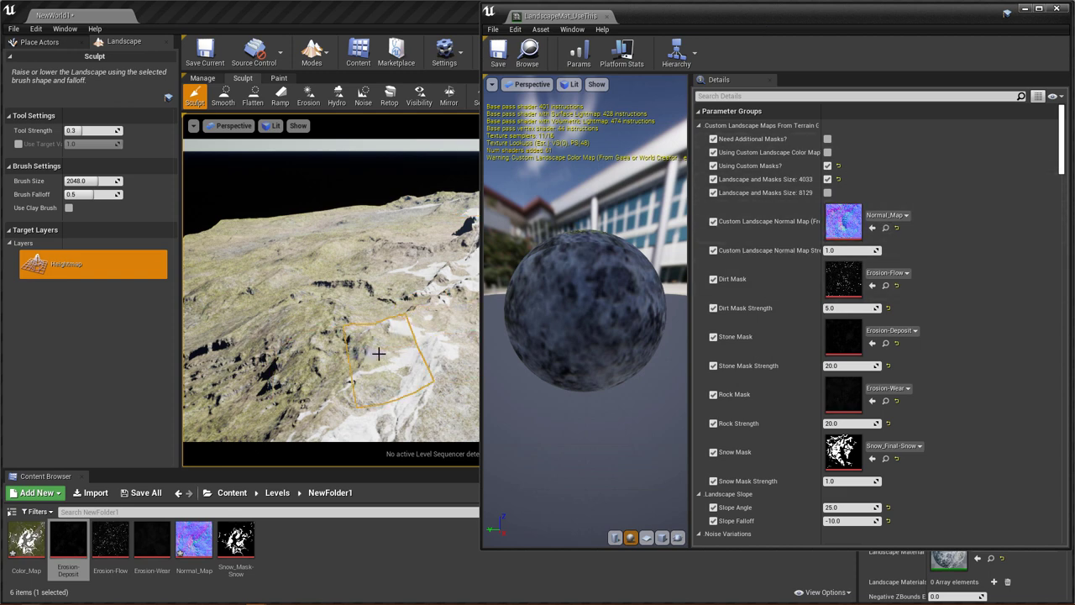
Keep custom masks and the 4033 landscape size enabled, and assign the new Normal_Map as the custom landscape normal map.
click(828, 180)
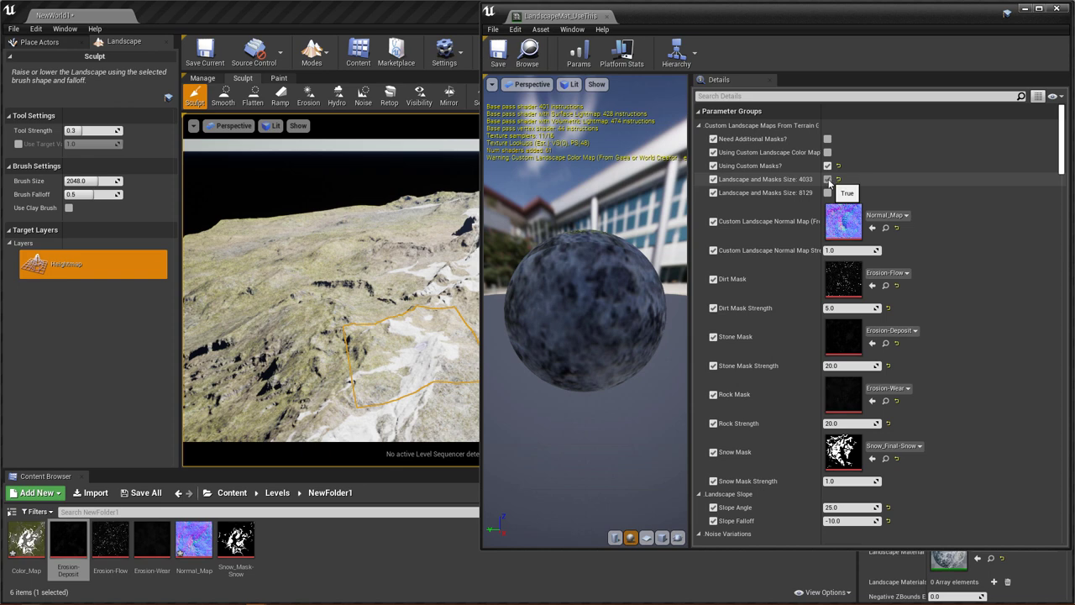
click(828, 180)
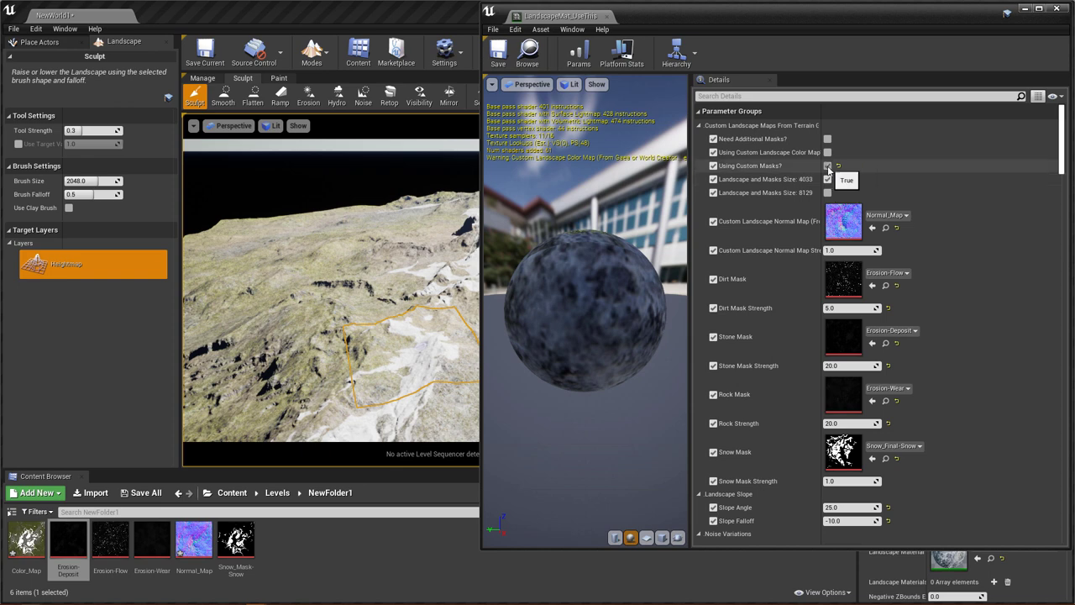
click(194, 541)
click(872, 228)
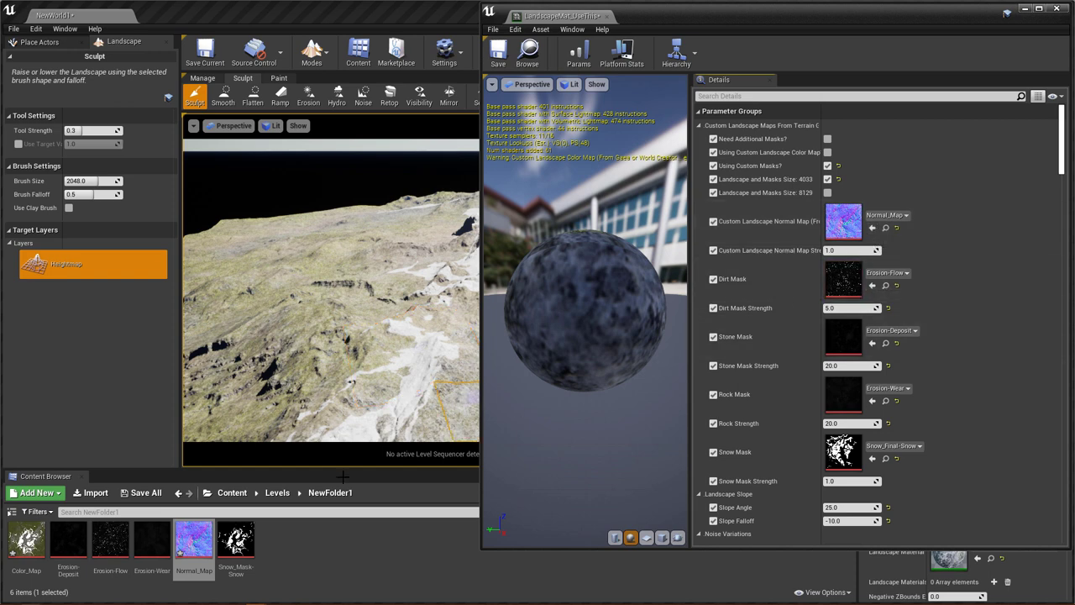
Assign the new Erosion-Flow texture as the dirt mask and Erosion-Deposit as the stone mask.
click(110, 542)
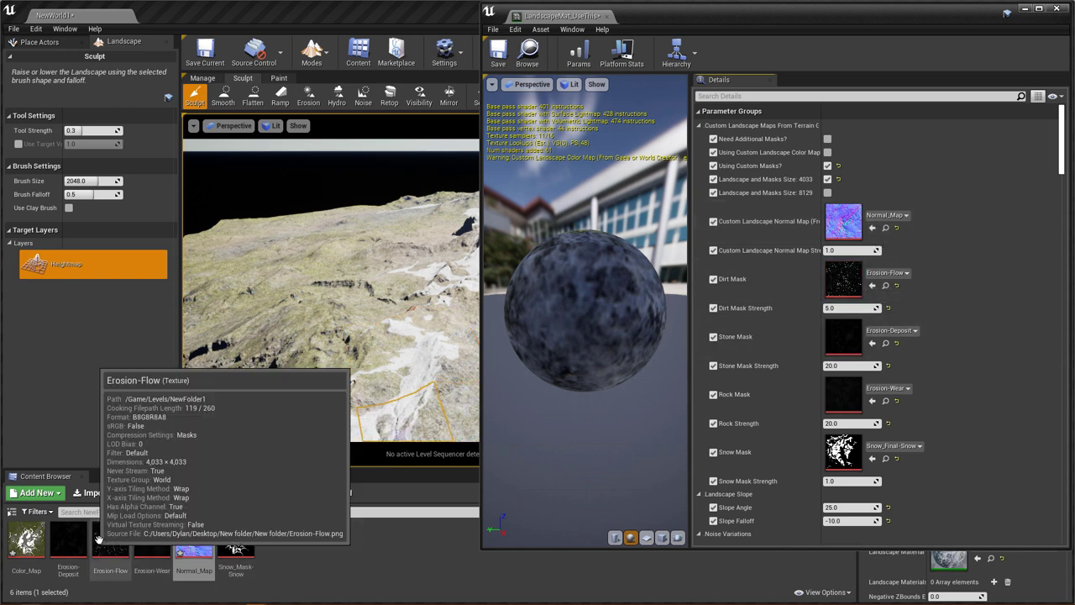
click(872, 286)
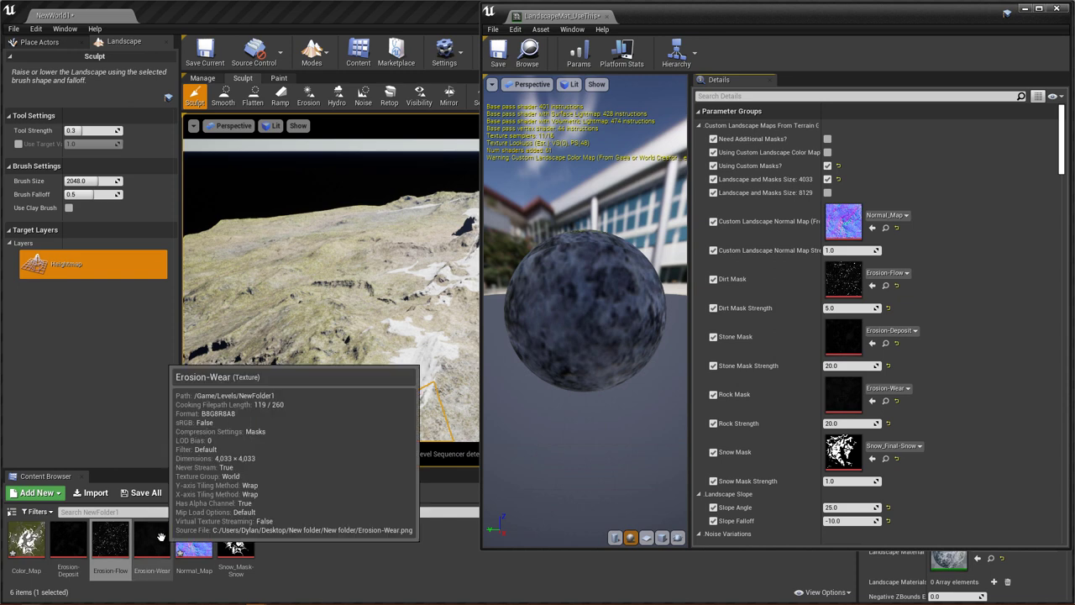
click(68, 542)
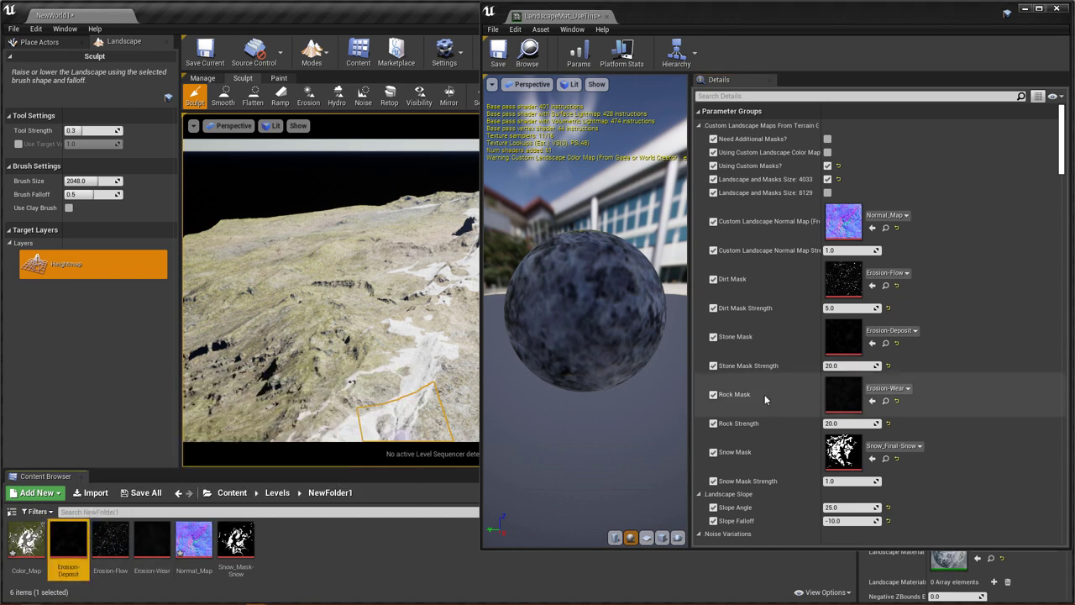
click(872, 344)
Assign the new Erosion-Wear texture as the rock mask and Snow_Mask-Snow as the snow mask.
click(153, 544)
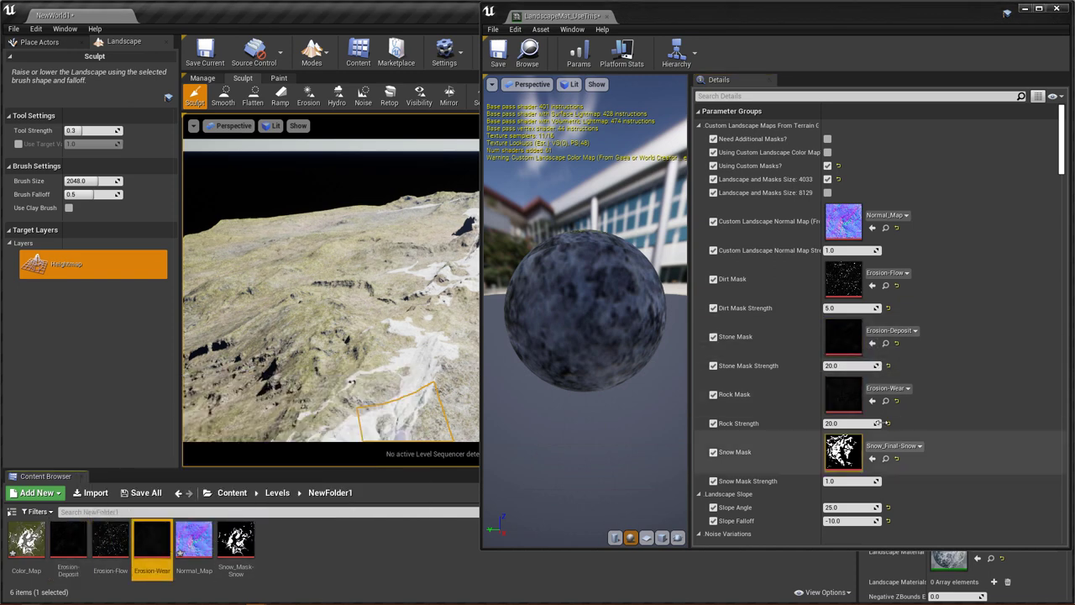
click(872, 401)
click(236, 544)
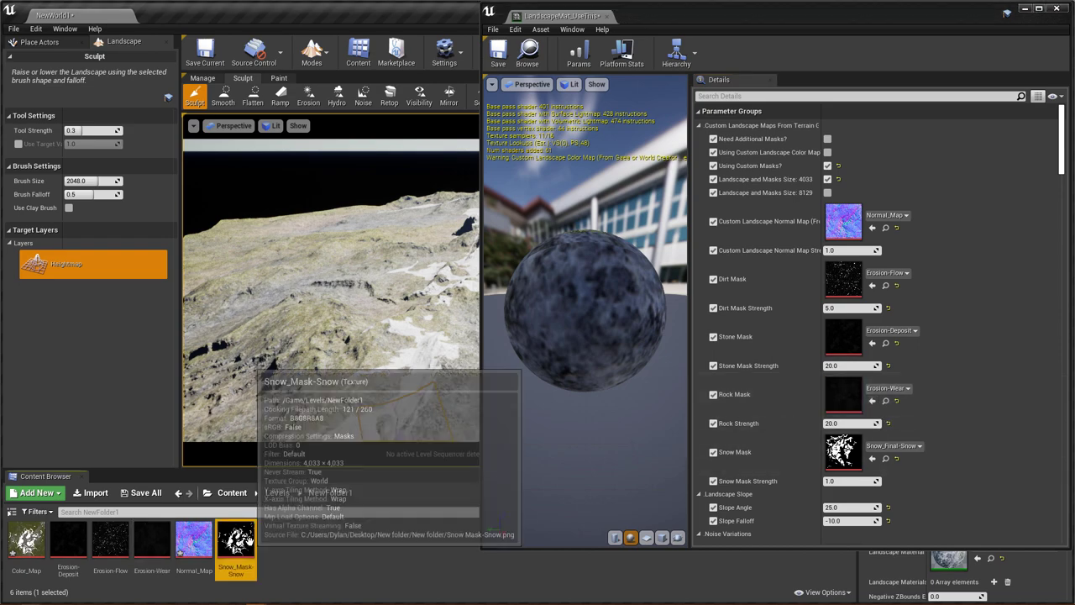
click(873, 459)
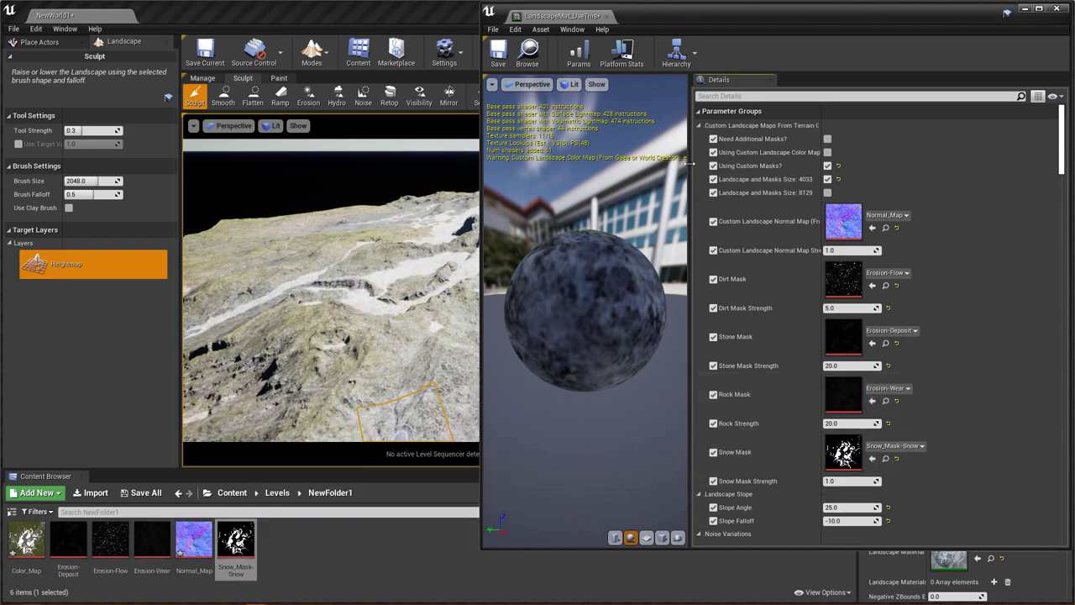
Enable the custom landscape color map in the material and assign the new Color_Map texture to it.
drag(712, 22, 533, 473)
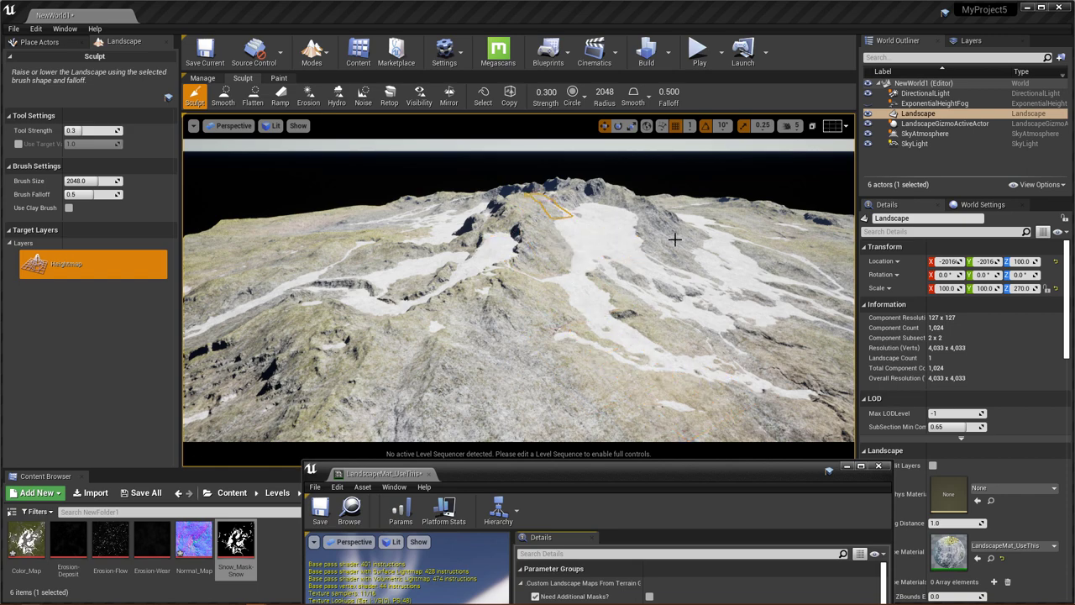
drag(617, 468, 649, 59)
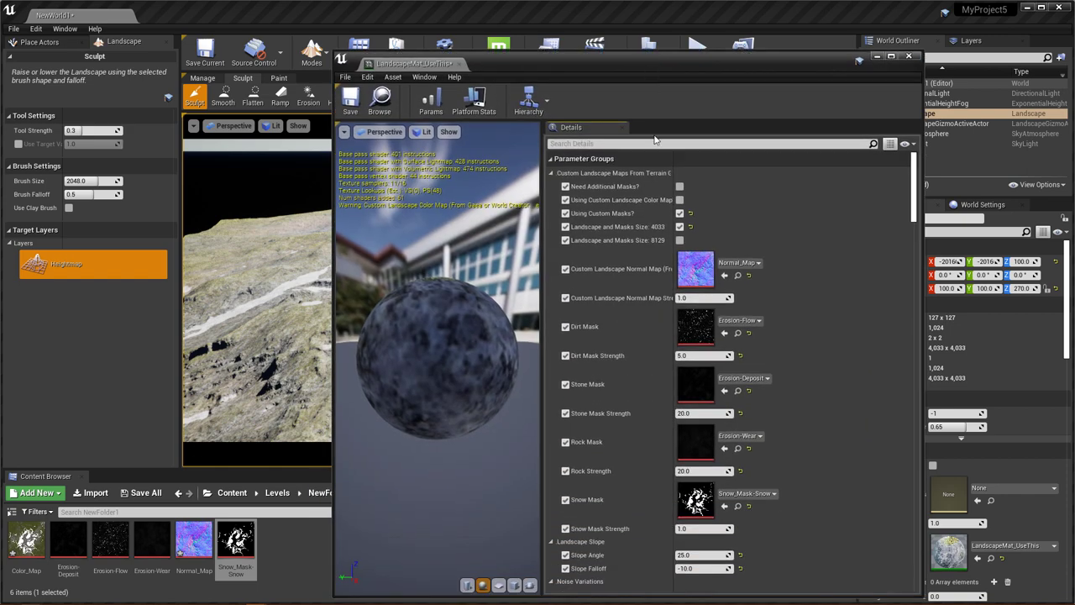
click(680, 199)
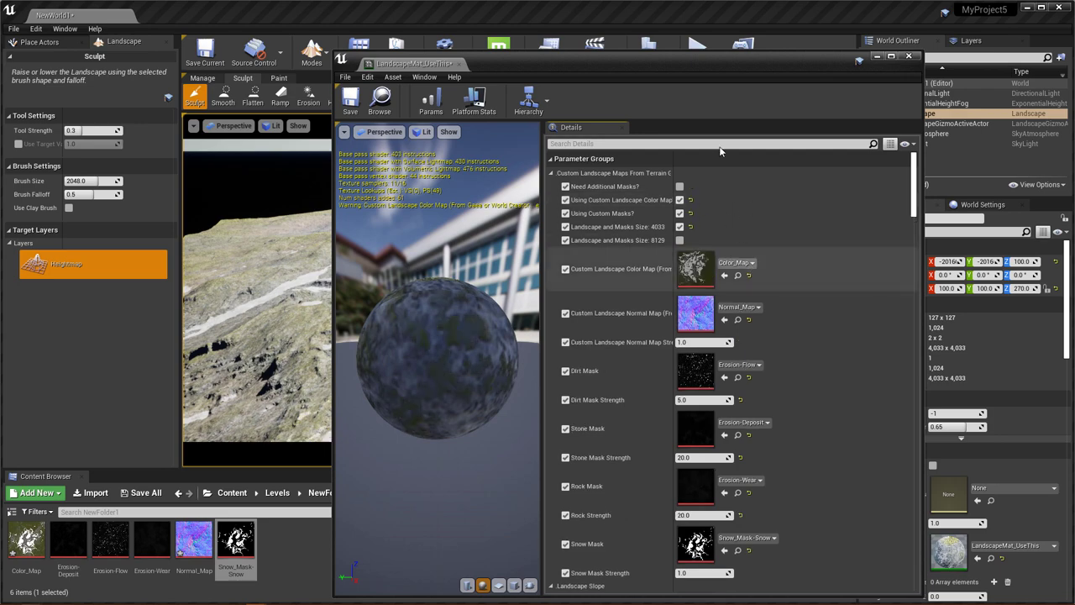
drag(672, 60, 822, 60)
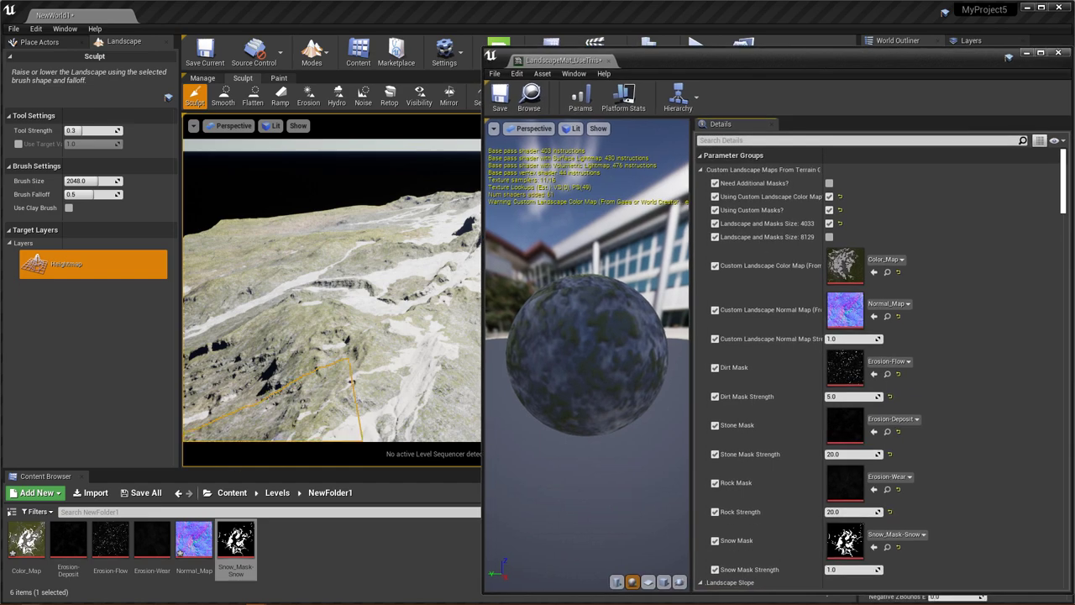
click(26, 539)
click(874, 272)
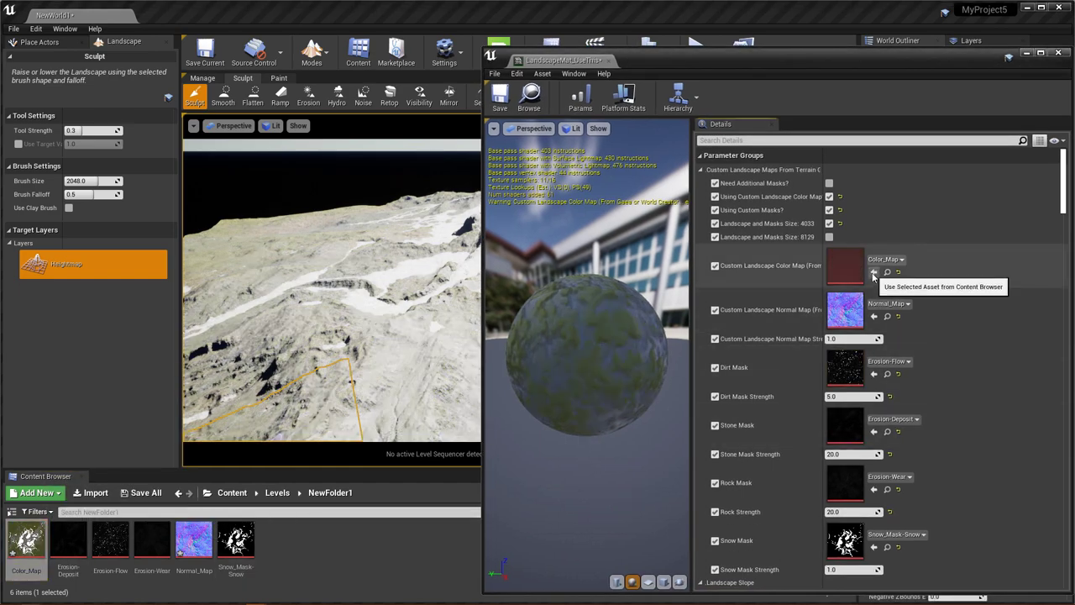
Check the landscape's coloring up close, open the Color_Map texture and set its brightness to 0.6.
drag(734, 57, 538, 473)
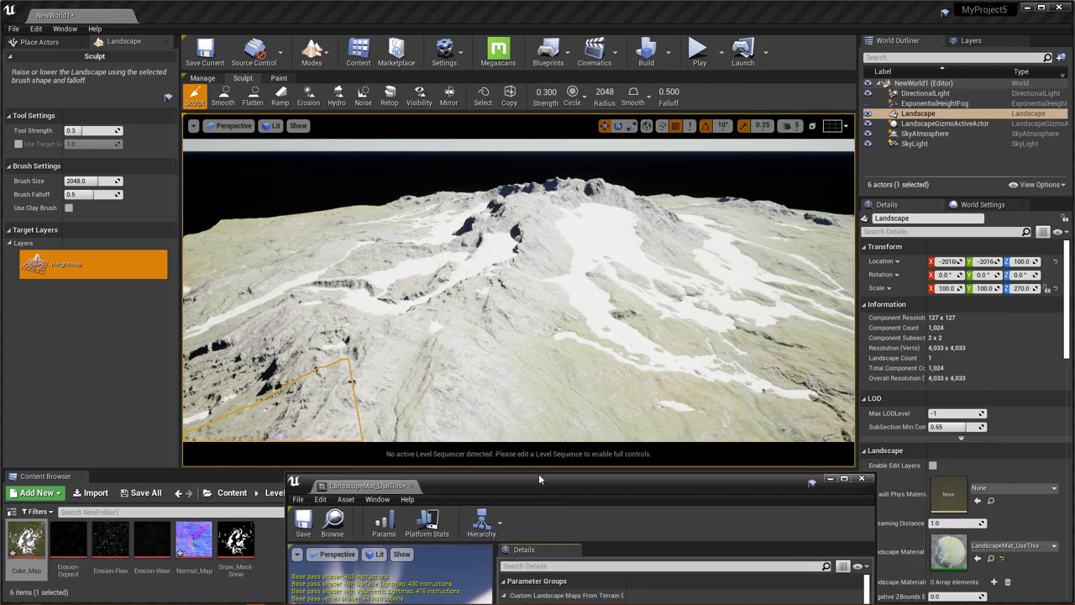
mouse_move(557, 308)
right_down()
mouse_move(584, 337)
mouse_move(730, 385)
mouse_move(714, 340)
mouse_move(739, 363)
mouse_move(729, 385)
mouse_move(772, 383)
mouse_move(755, 328)
right_up()
key(w)
right_drag(616, 301, 616, 301)
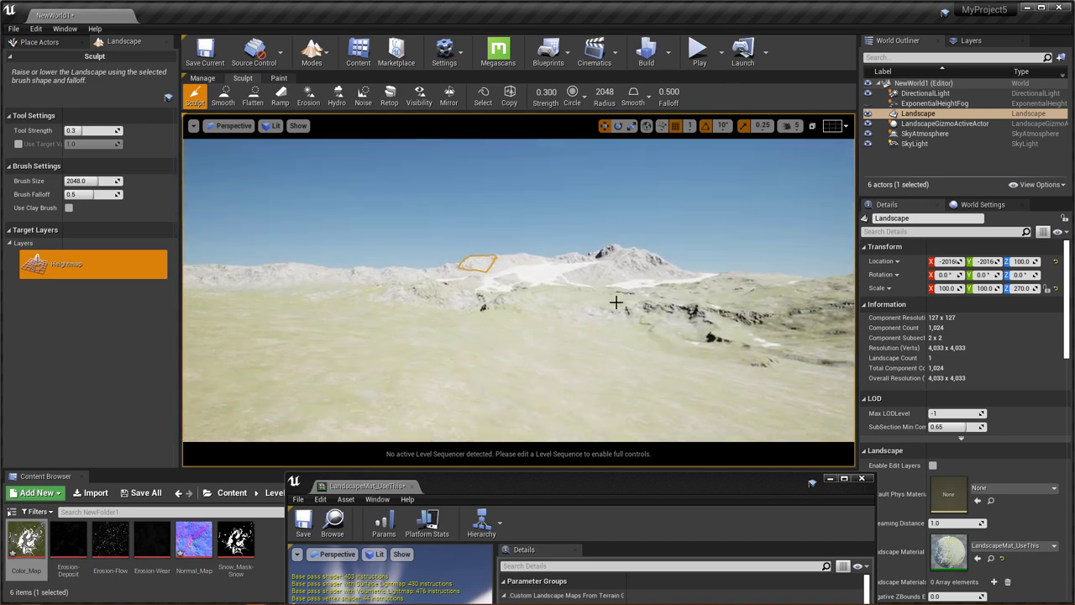
drag(572, 487, 475, 121)
double_click(561, 322)
drag(565, 124, 257, 123)
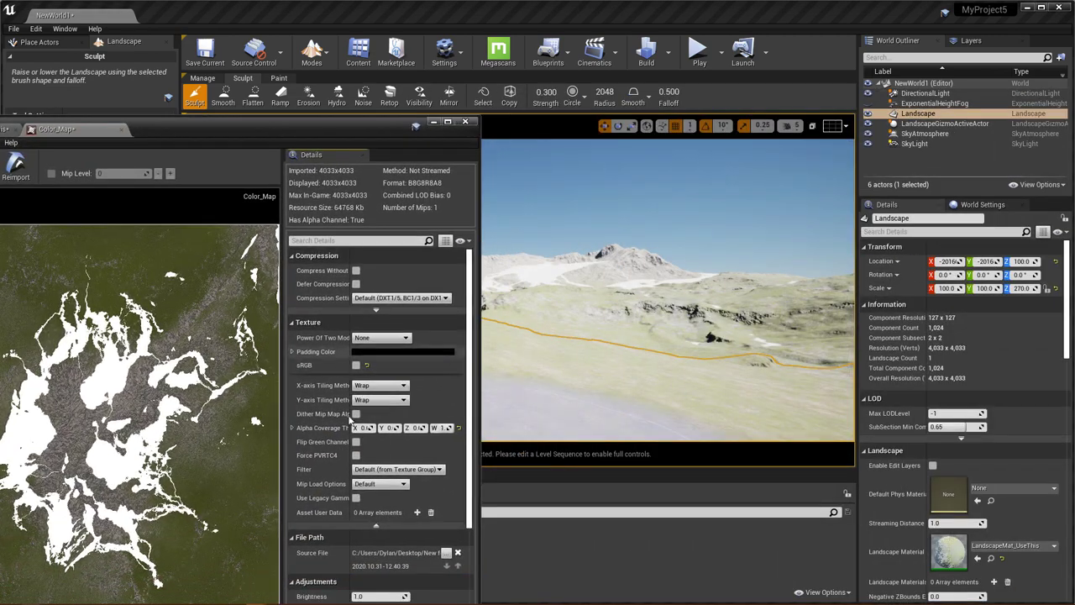
scroll(376, 472, down, 4)
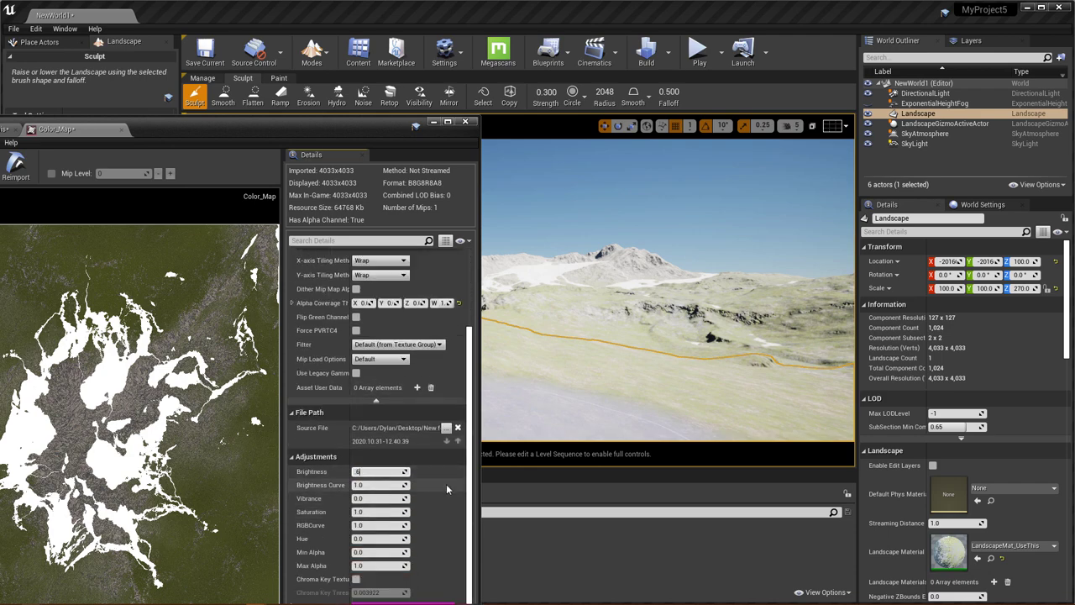
key(Return)
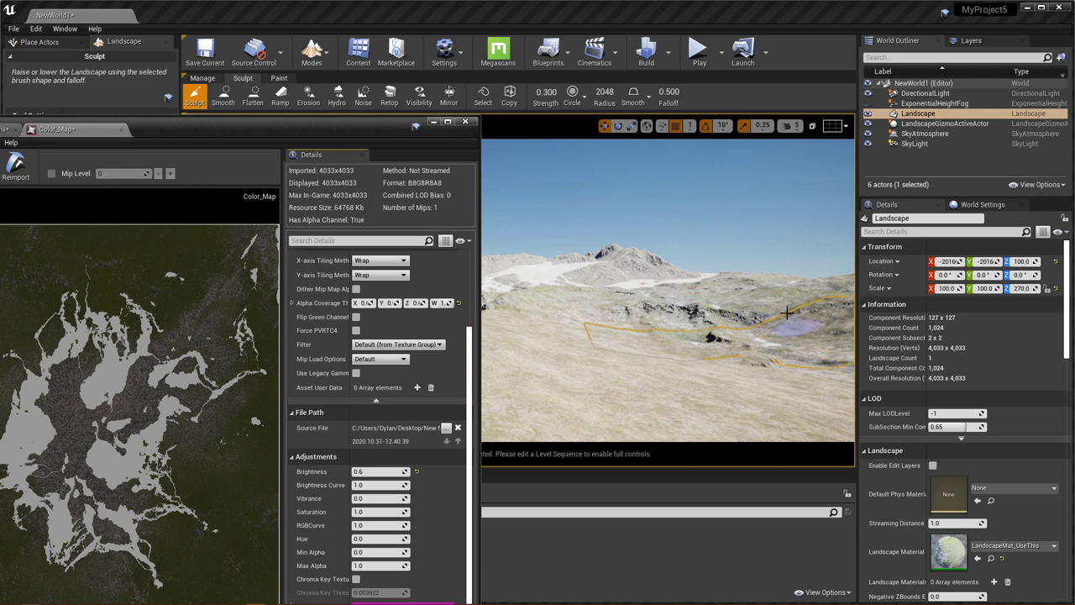
Lower the Color_Map texture's brightness further to 0.5.
click(379, 471)
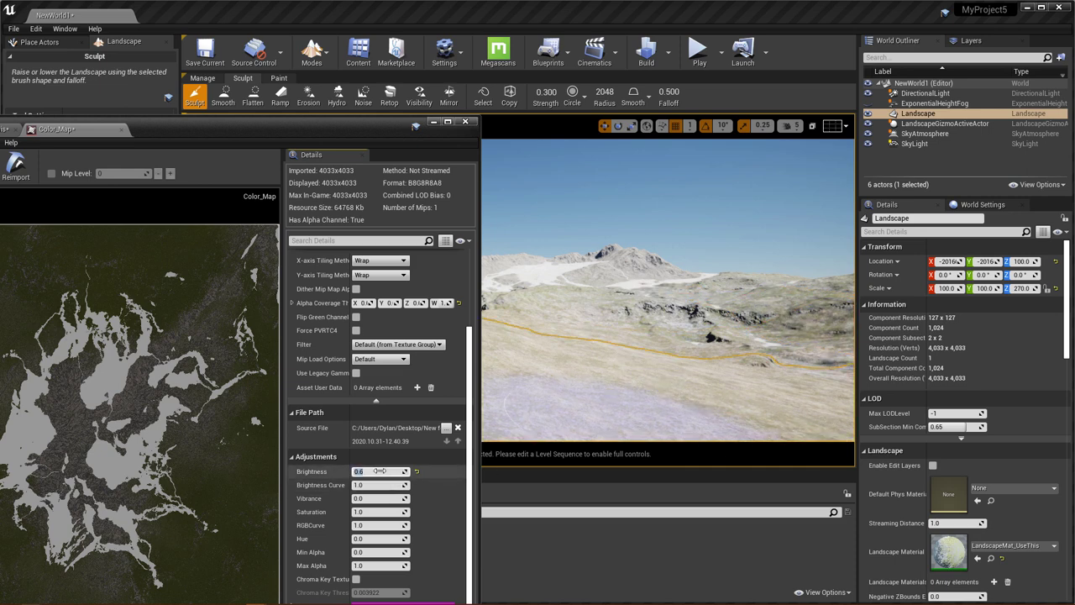
text(.5)
key(Return)
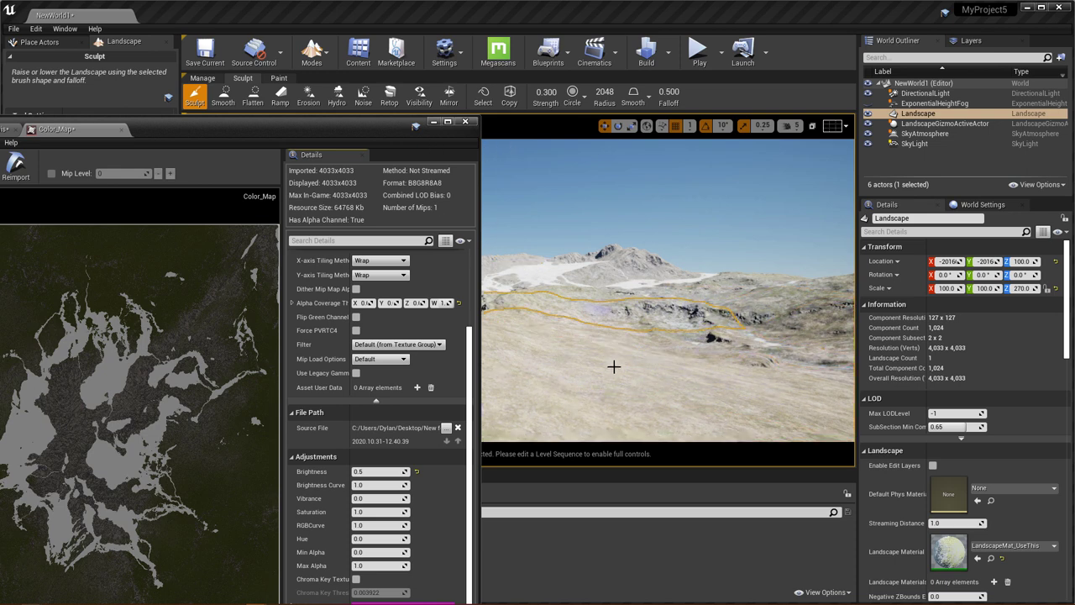
Save and close both the Color_Map texture and the LandscapeMat_UseThis material instance.
drag(258, 132, 502, 183)
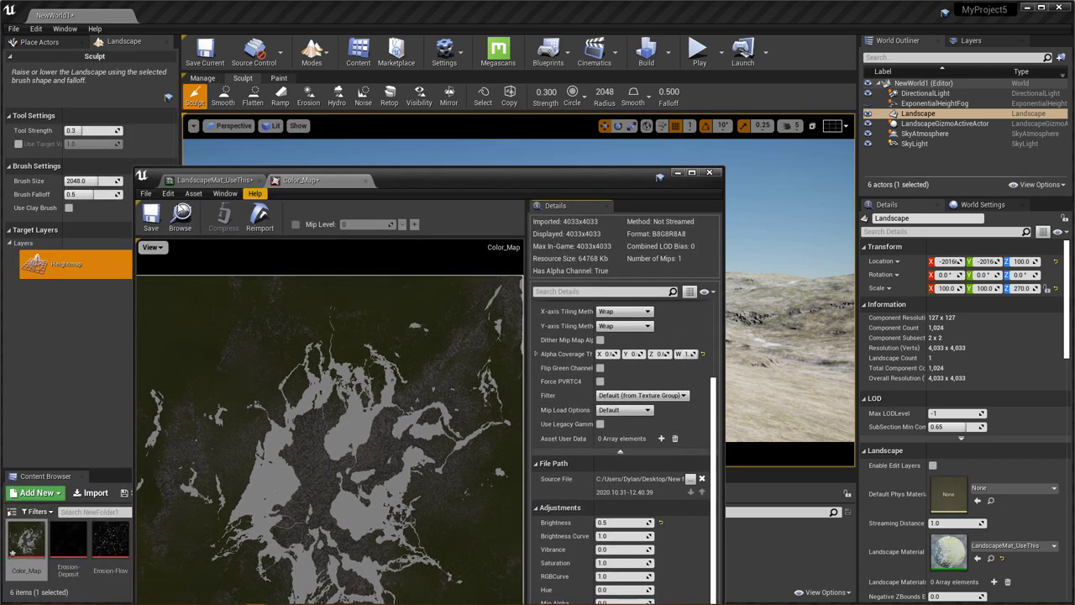
click(152, 218)
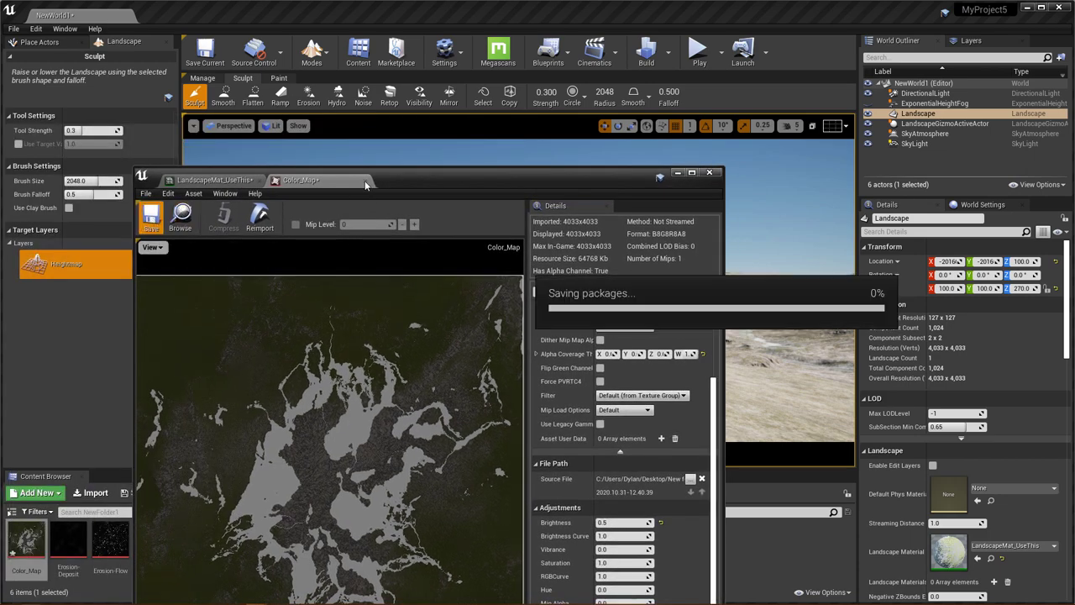
click(364, 181)
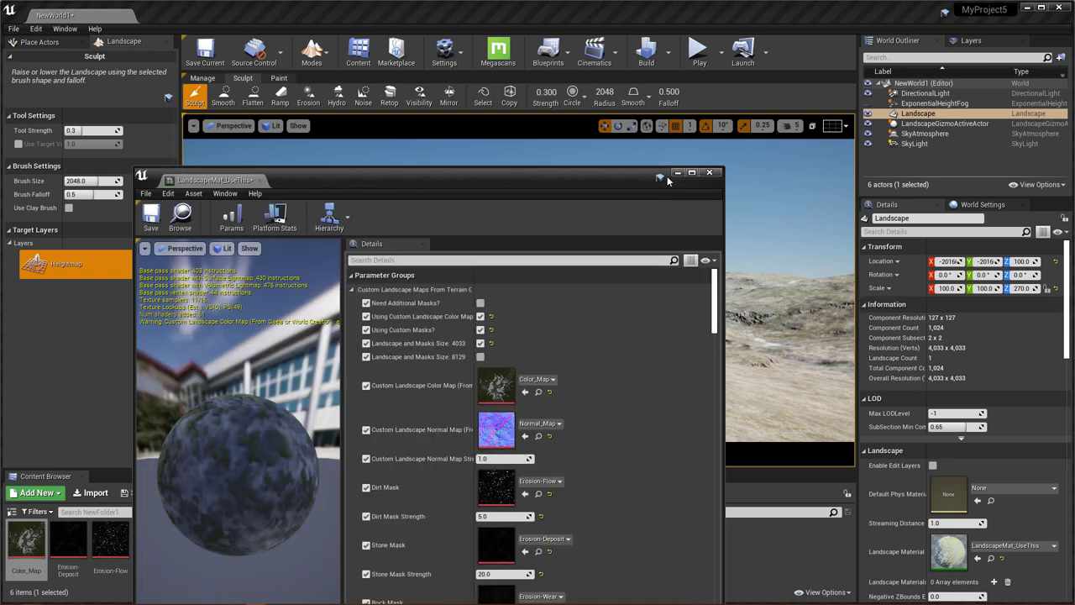
click(151, 217)
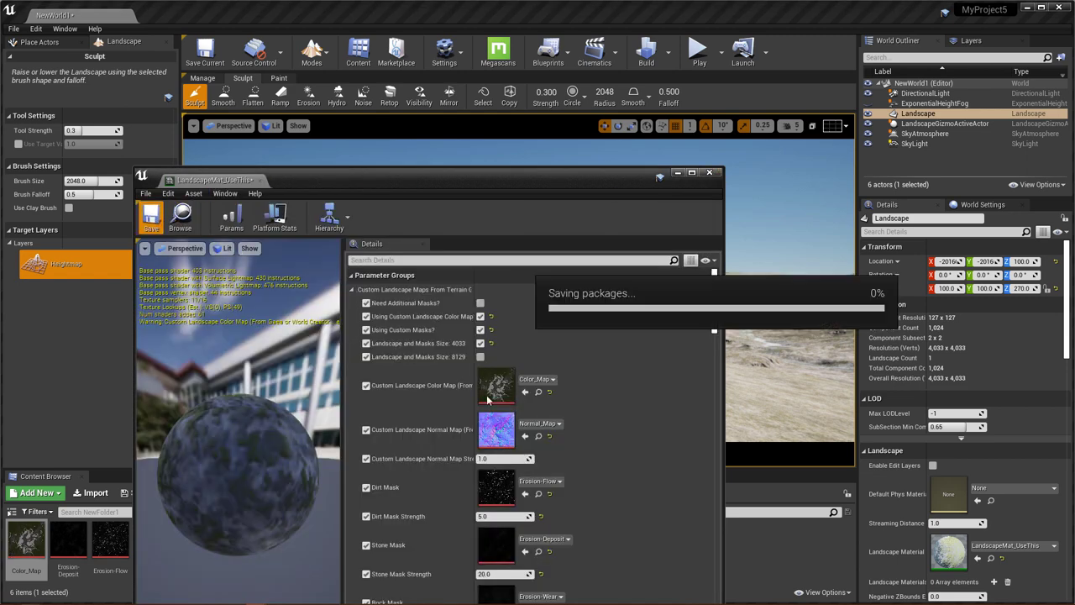
click(709, 175)
Snap the ExponentialHeightFog actor to the current viewpoint over the landscape.
key(w)
right_drag(497, 377, 653, 393)
key(w)
key(w)
right_drag(504, 275, 512, 277)
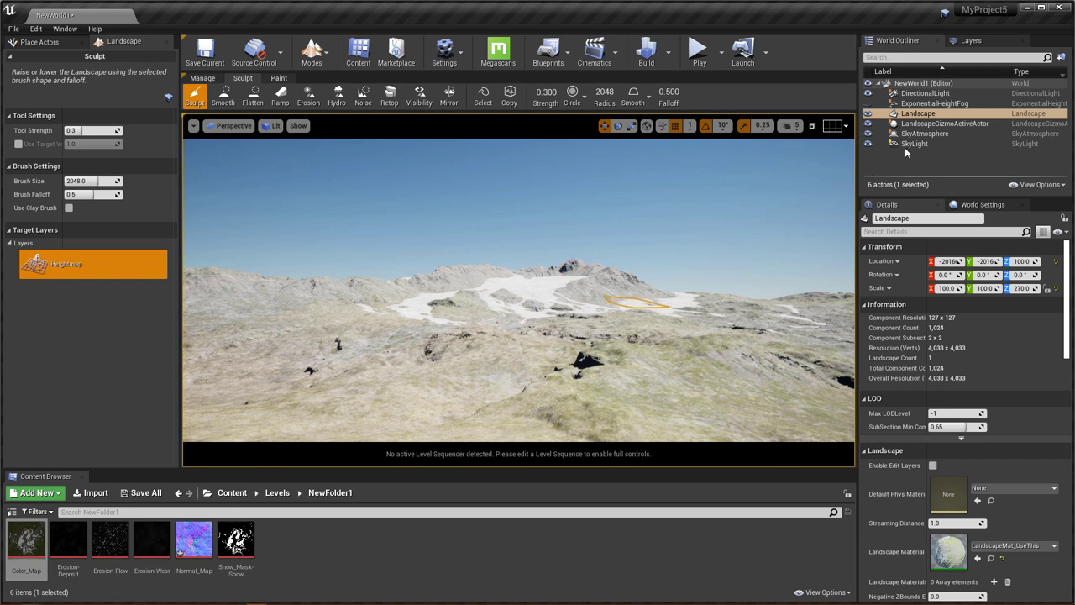
click(868, 104)
mouse_move(593, 269)
right_down()
mouse_move(646, 262)
mouse_move(559, 289)
mouse_move(592, 300)
mouse_move(529, 269)
mouse_move(480, 281)
mouse_move(495, 282)
mouse_move(497, 311)
right_up()
click(934, 103)
right_drag(601, 290, 601, 291)
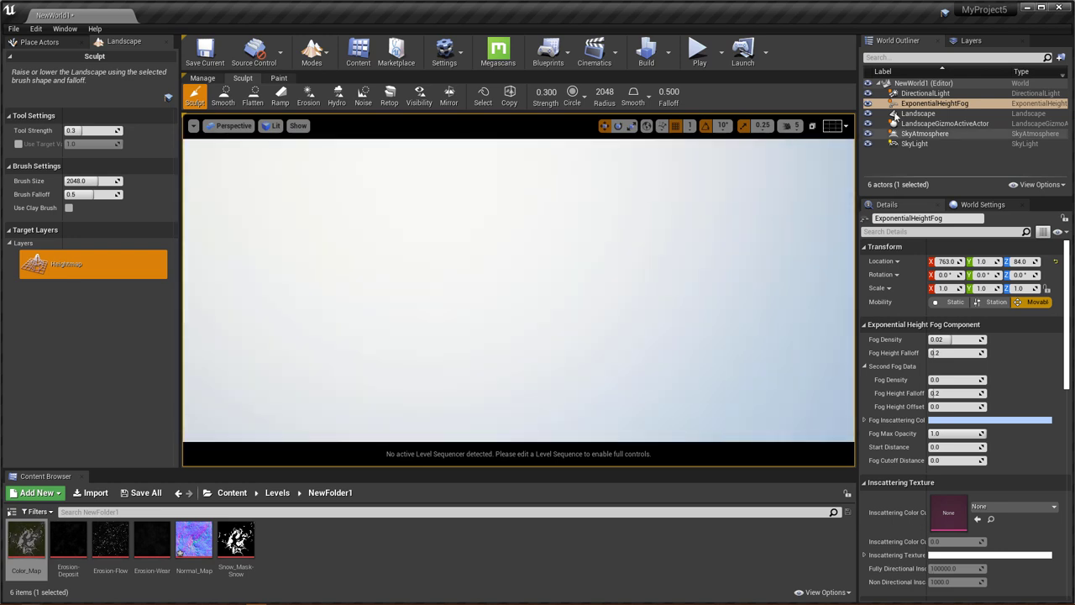
right_click(920, 103)
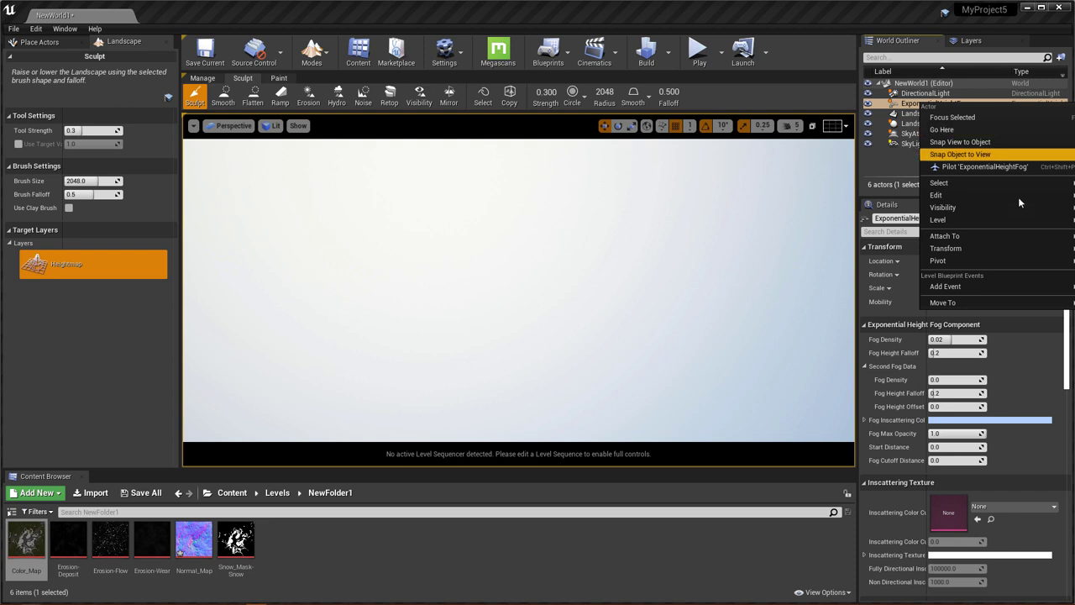
click(987, 142)
Reset the ExponentialHeightFog actor's Y and Z rotation to 0.
click(1030, 274)
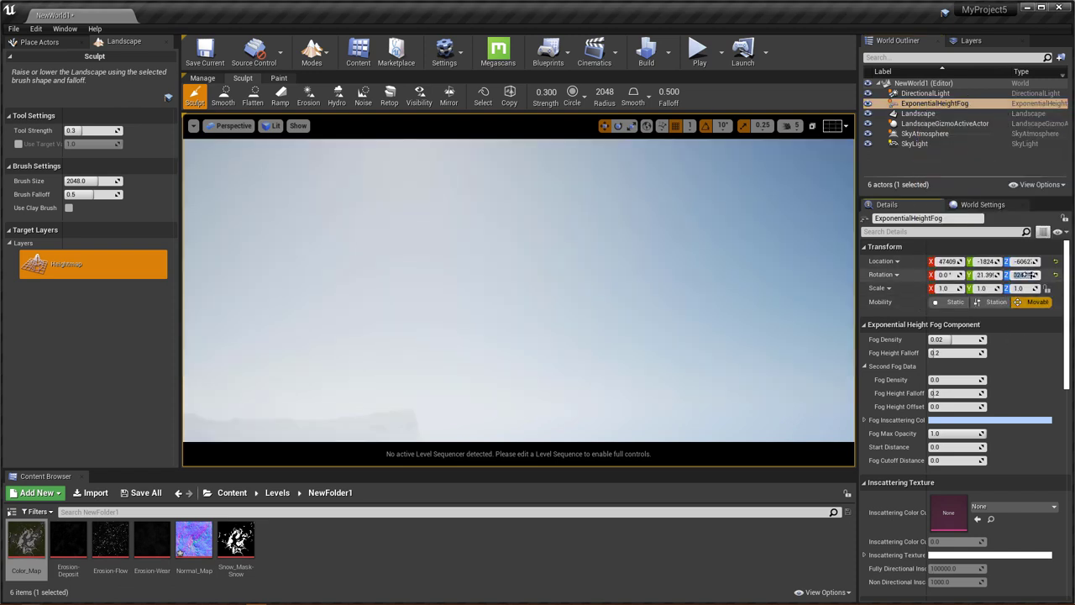
text(0)
click(991, 275)
text(0)
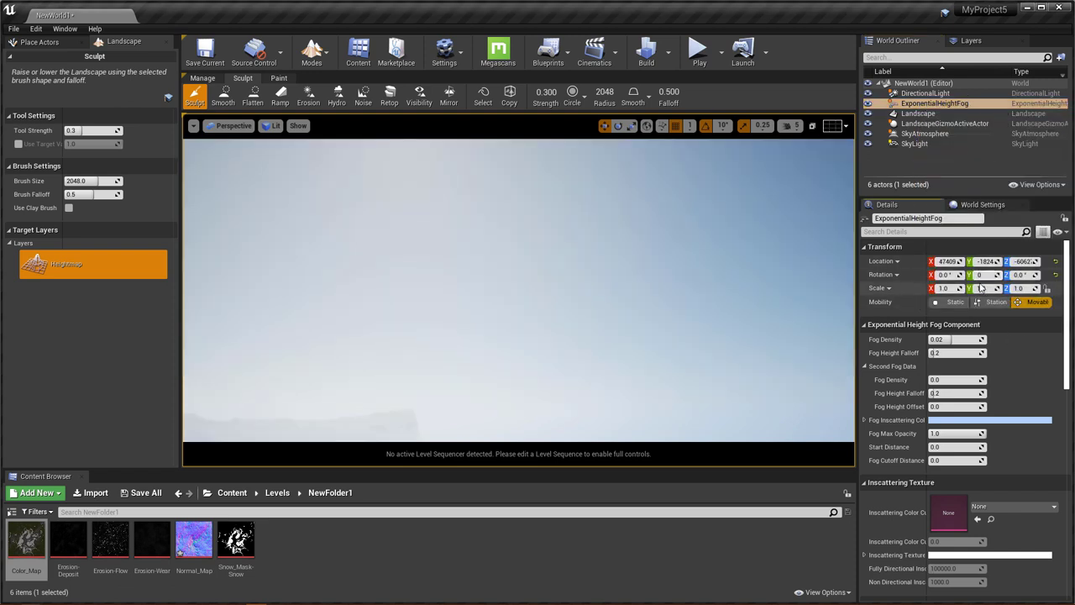
click(947, 274)
right_drag(668, 285, 613, 319)
Select the ExponentialHeightFog actor and switch from landscape editing to Select mode.
click(922, 105)
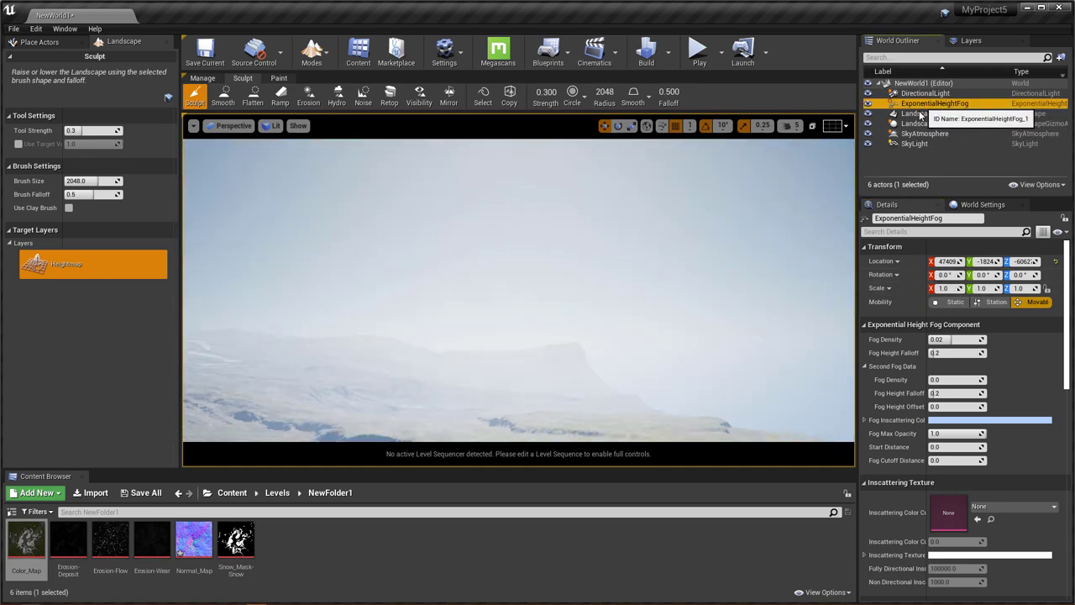
click(922, 113)
click(923, 106)
click(313, 54)
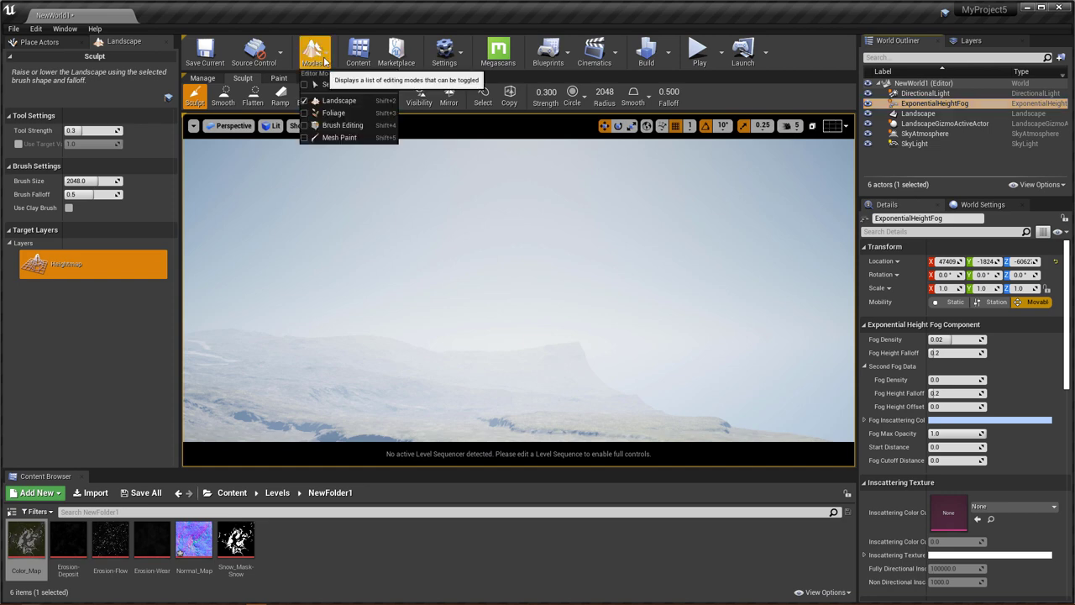
click(338, 90)
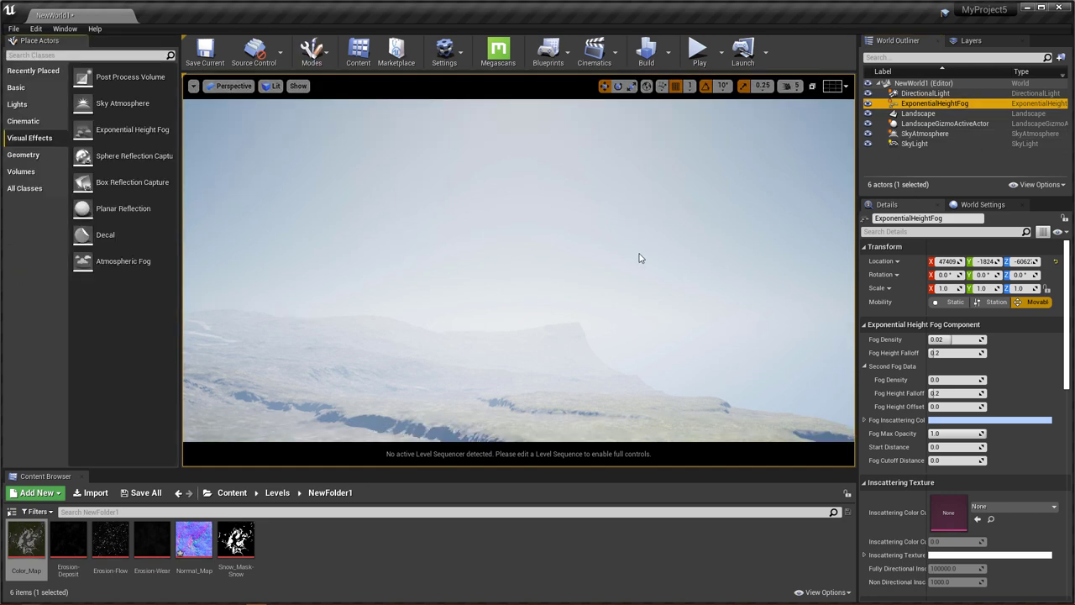
right_drag(641, 256, 655, 294)
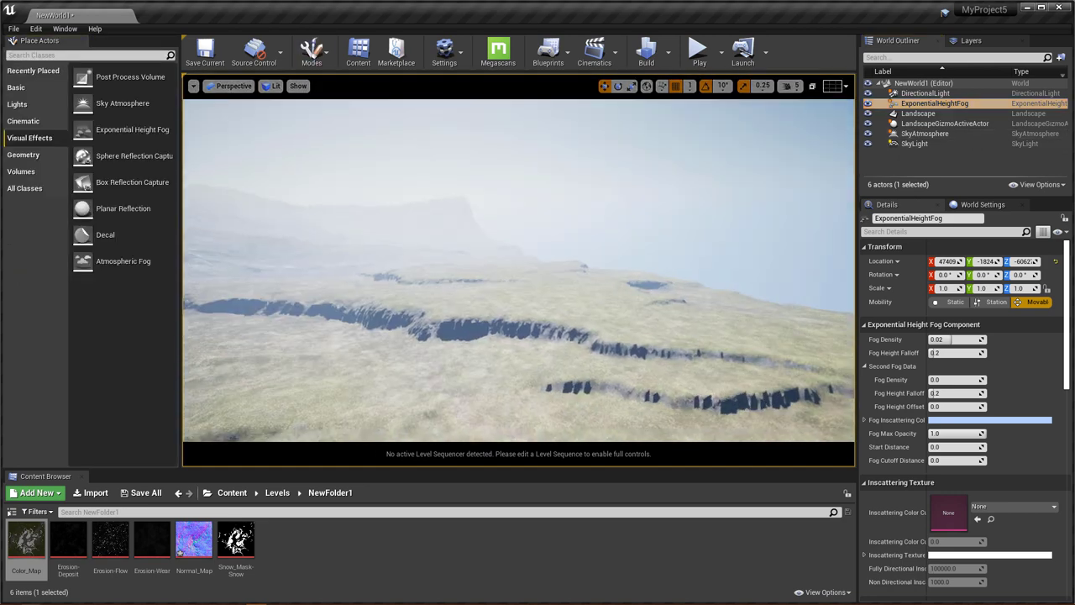
Focus on the ExponentialHeightFog actor and move it straight down toward the landscape.
key(f)
right_drag(638, 254, 638, 255)
right_drag(569, 193, 569, 193)
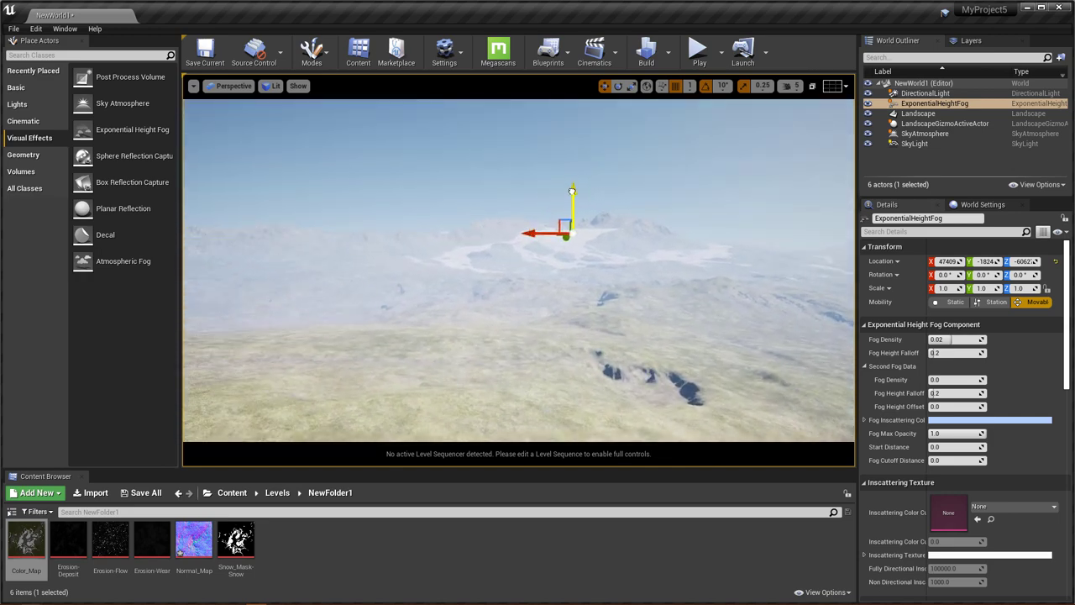
drag(569, 193, 568, 261)
click(608, 302)
right_drag(608, 302, 607, 302)
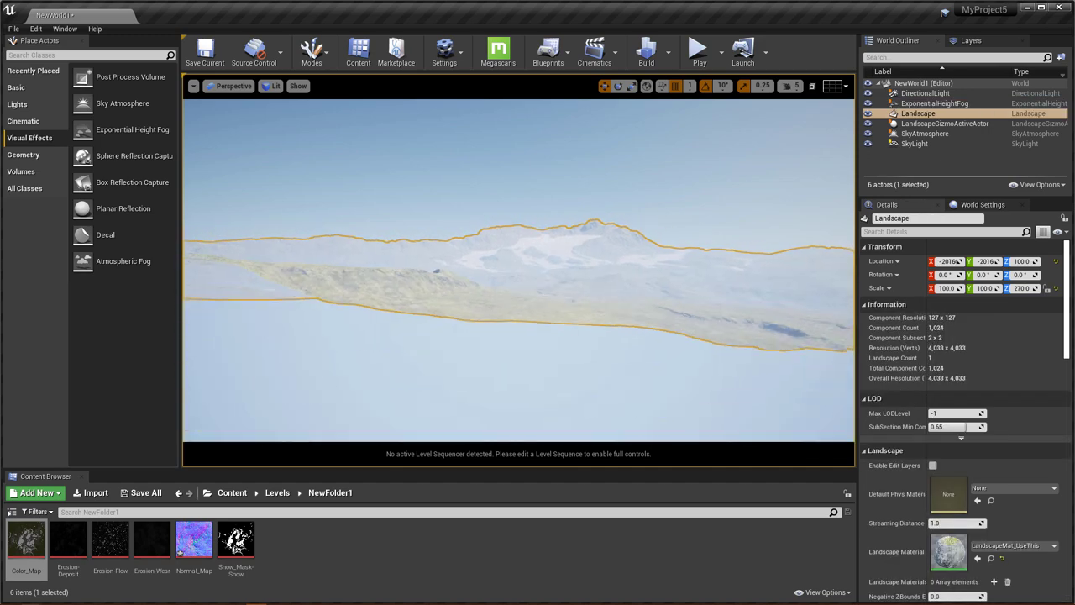
Lower the ExponentialHeightFog actor further along Z, below the landscape surface, to thin the haze over the distant mountains.
click(935, 104)
drag(517, 226, 499, 411)
drag(508, 327, 512, 282)
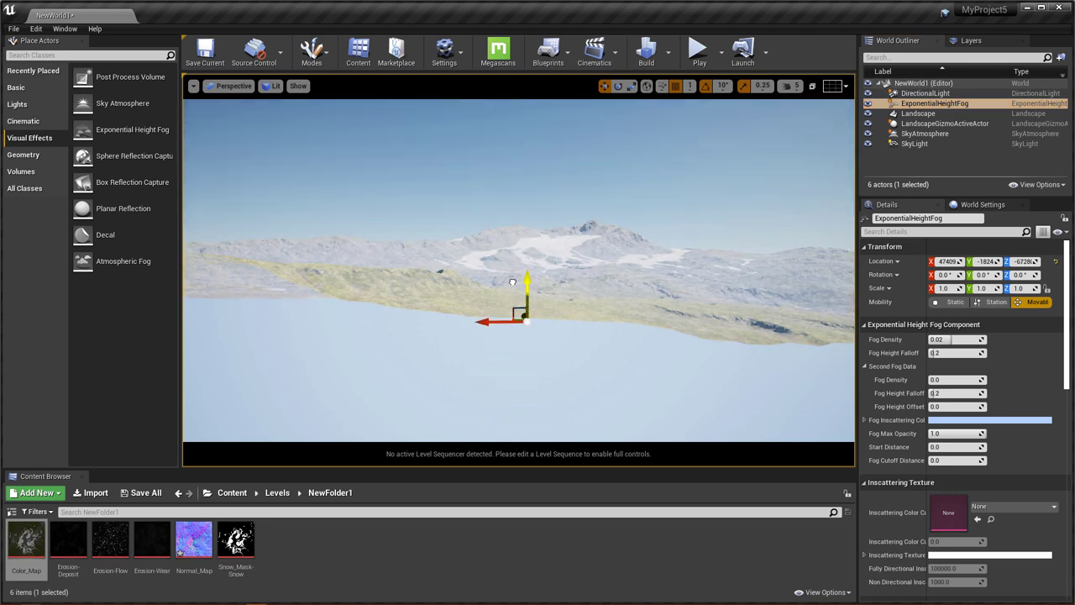
right_drag(512, 282, 578, 291)
key(w)
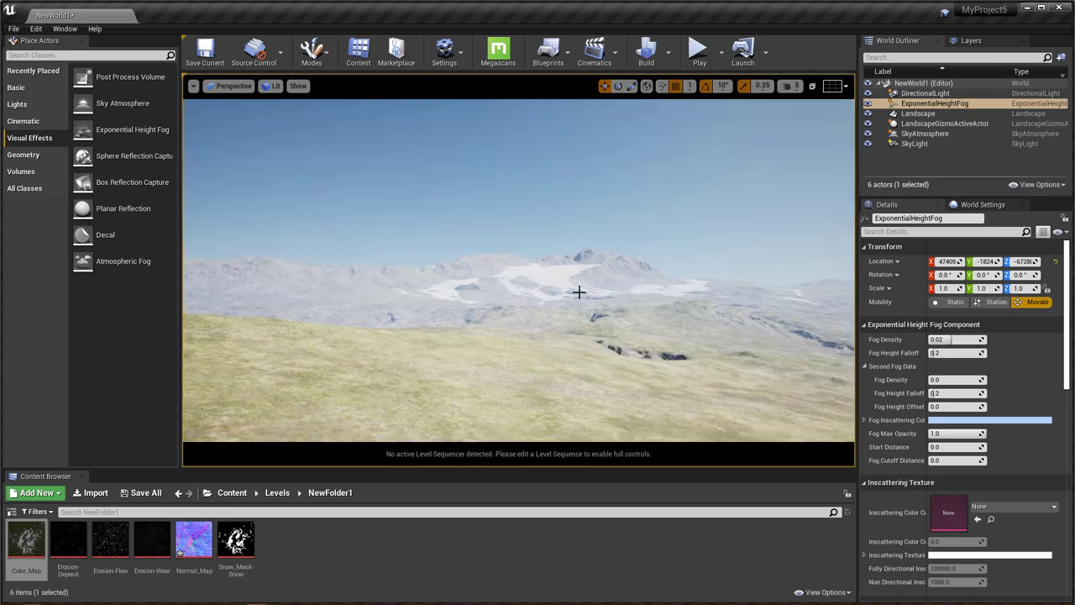
click(635, 190)
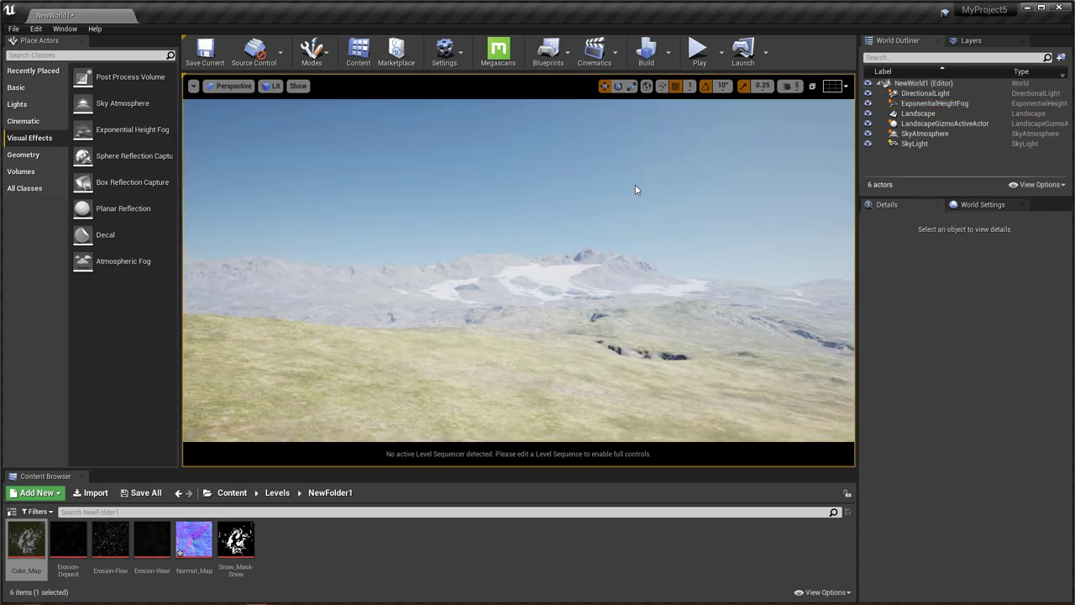
Rotate the sun's directional light to a lower angle outside the view so warm side light and shadows fall across the terrain.
key(ctrl+l)
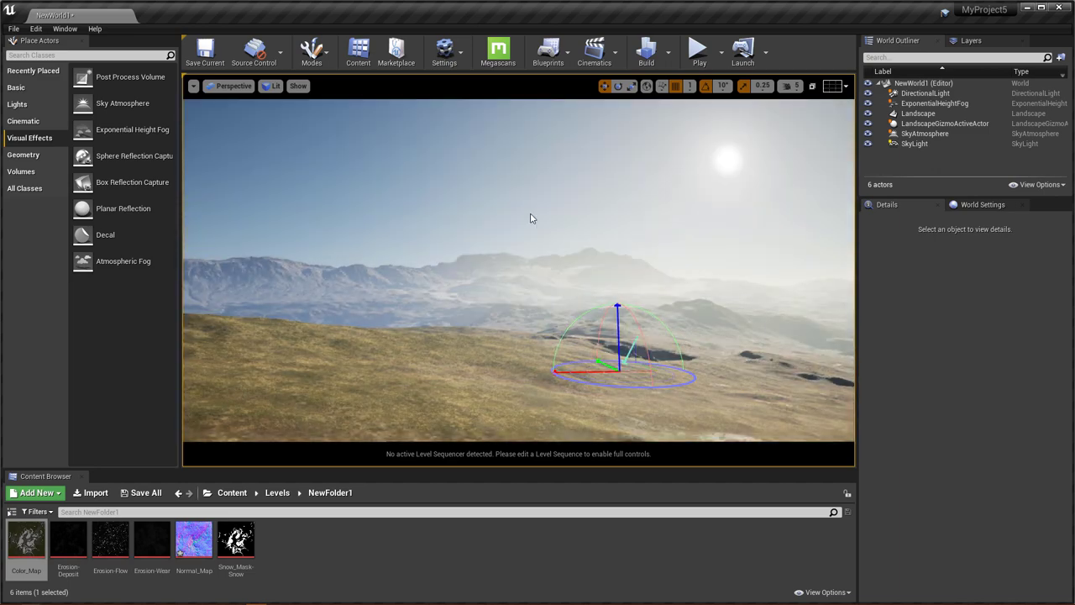
key(ctrl+l)
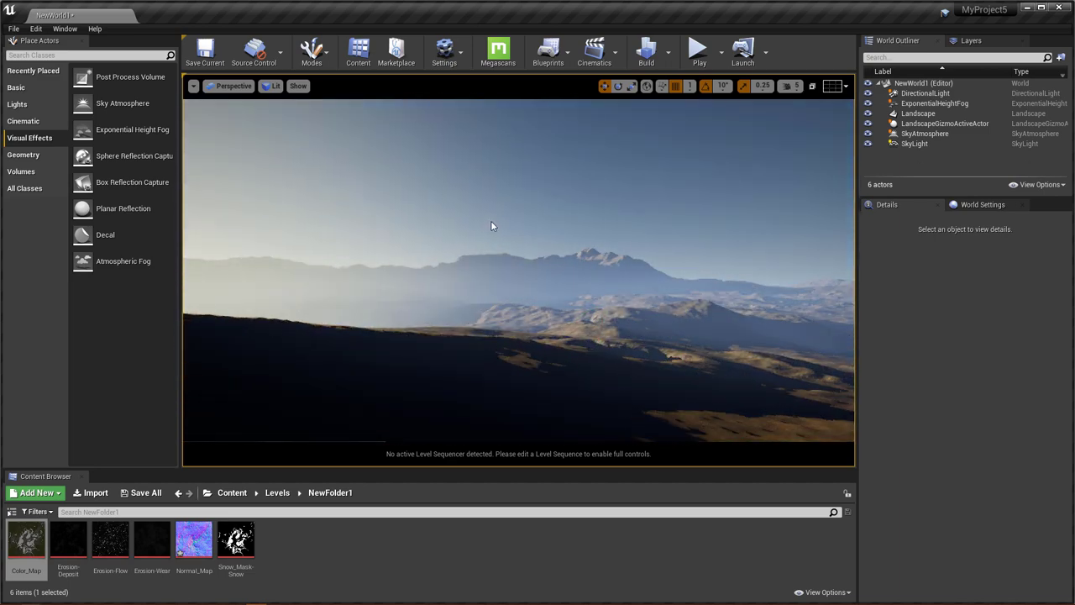
key(ctrl+l)
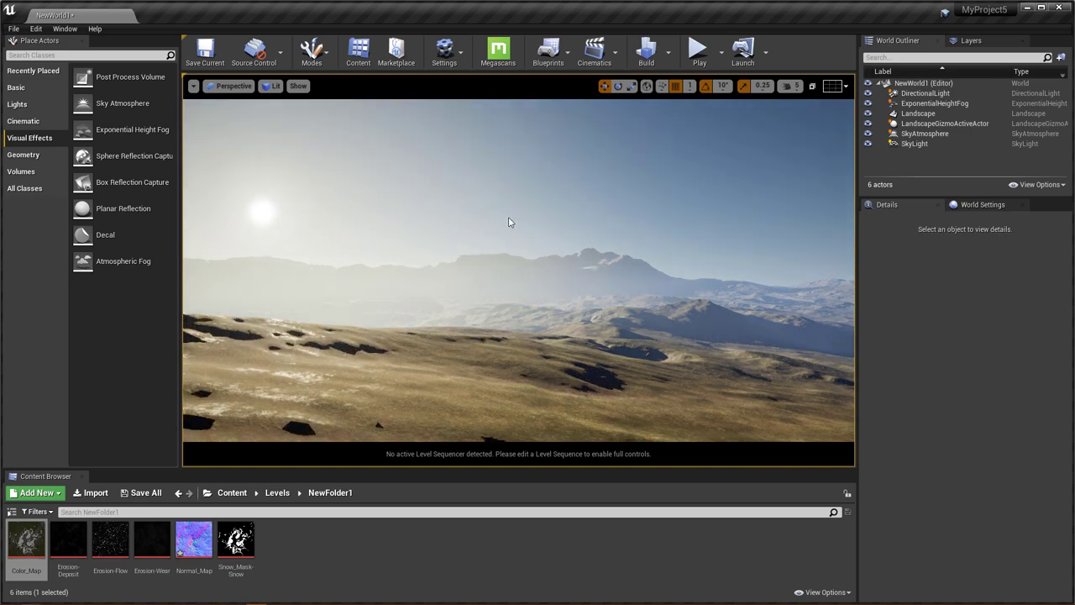
key(ctrl+l)
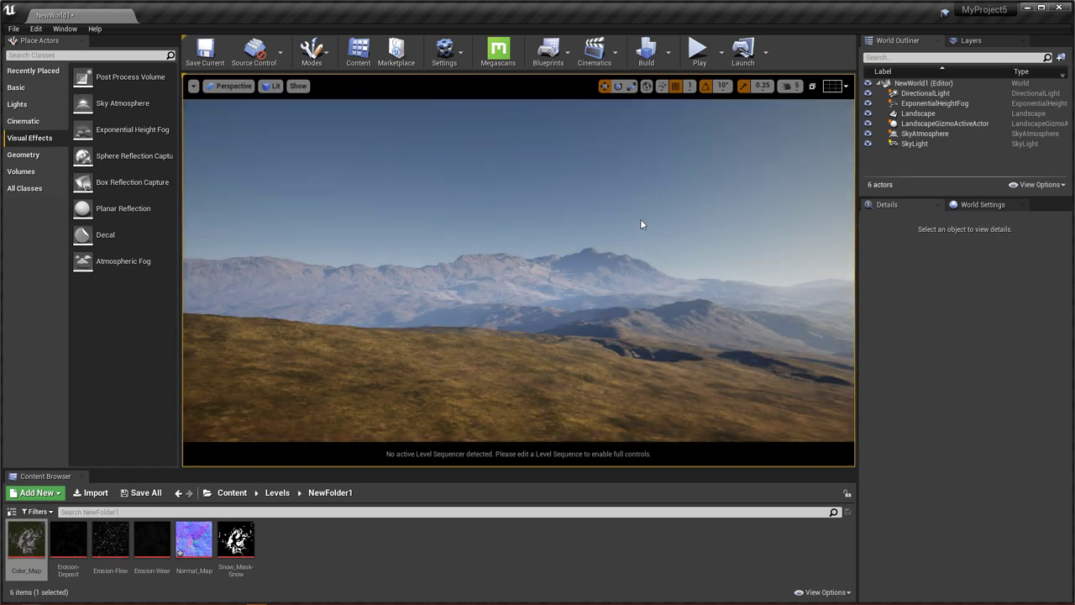
key(ctrl+l)
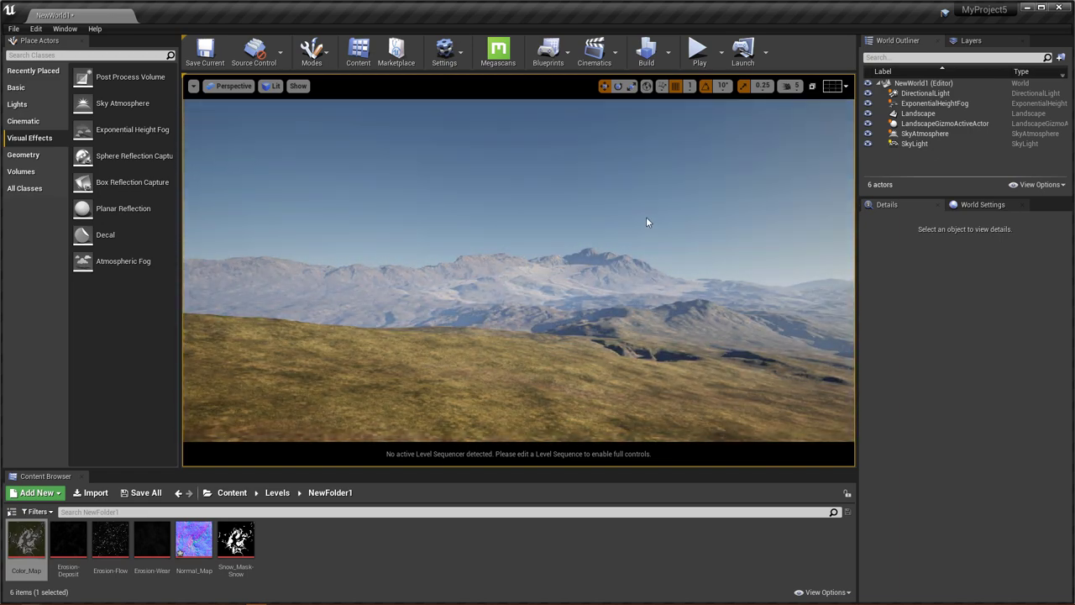
key(ctrl+l)
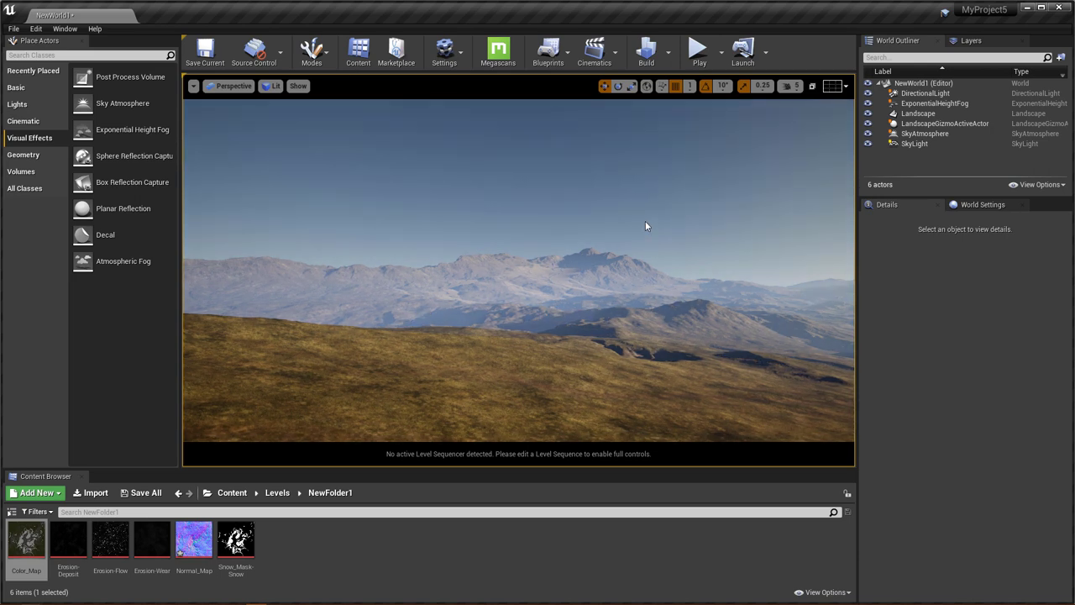
key(ctrl+l)
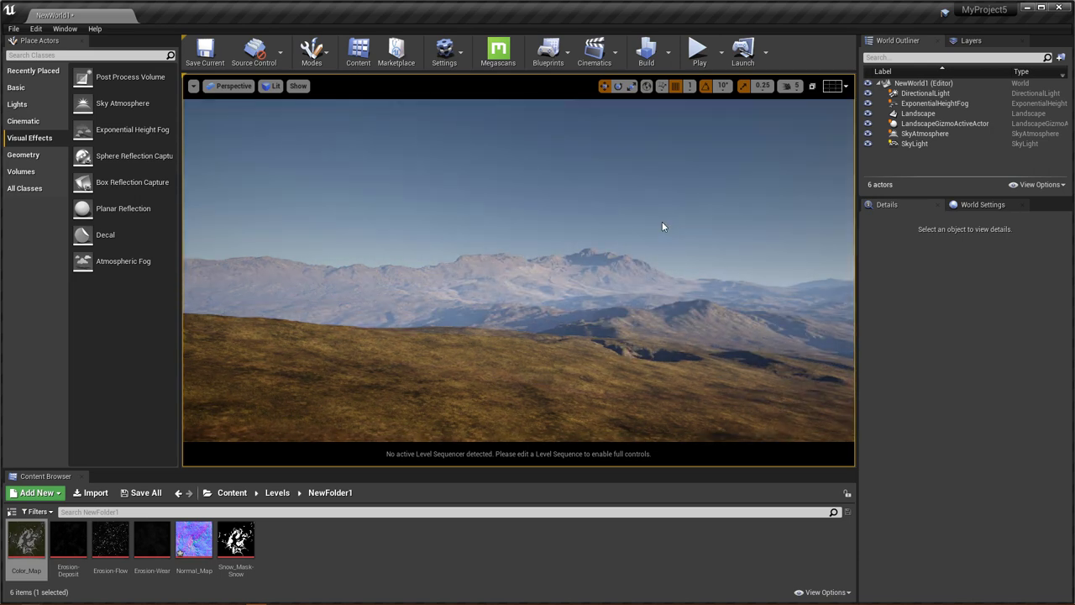
Examine the SkyLight actor's settings down to its scene recapture option and clear the selection.
click(915, 144)
scroll(1014, 423, down, 5)
scroll(1016, 424, down, 5)
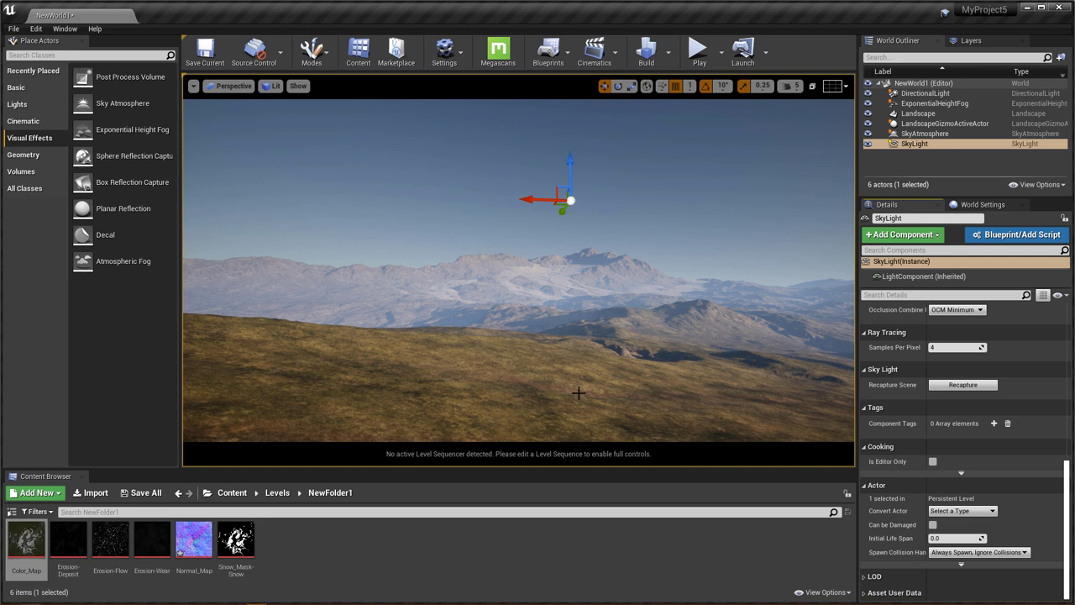
click(683, 205)
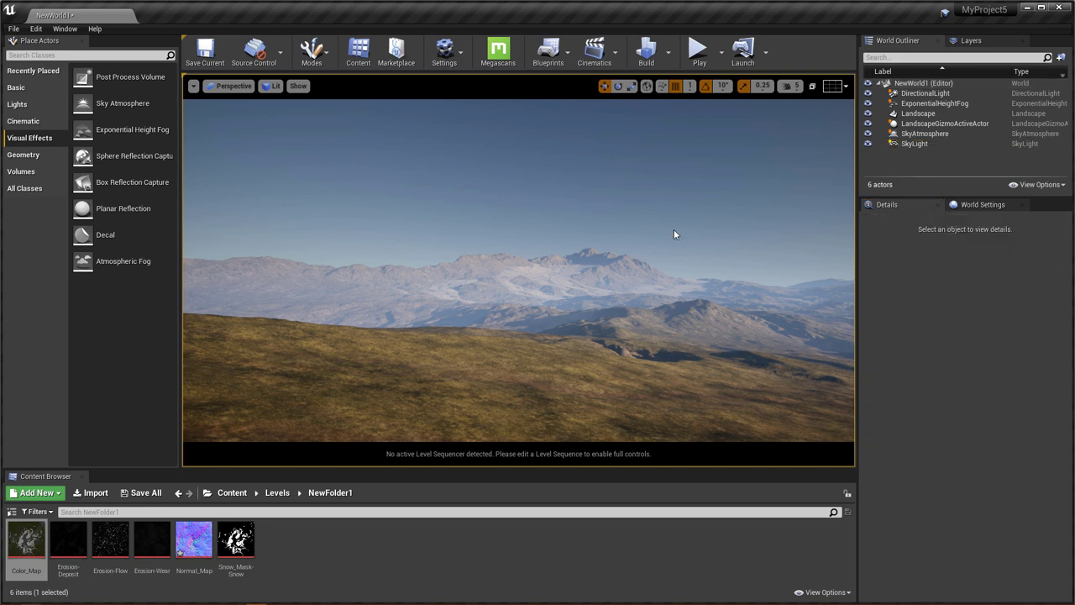